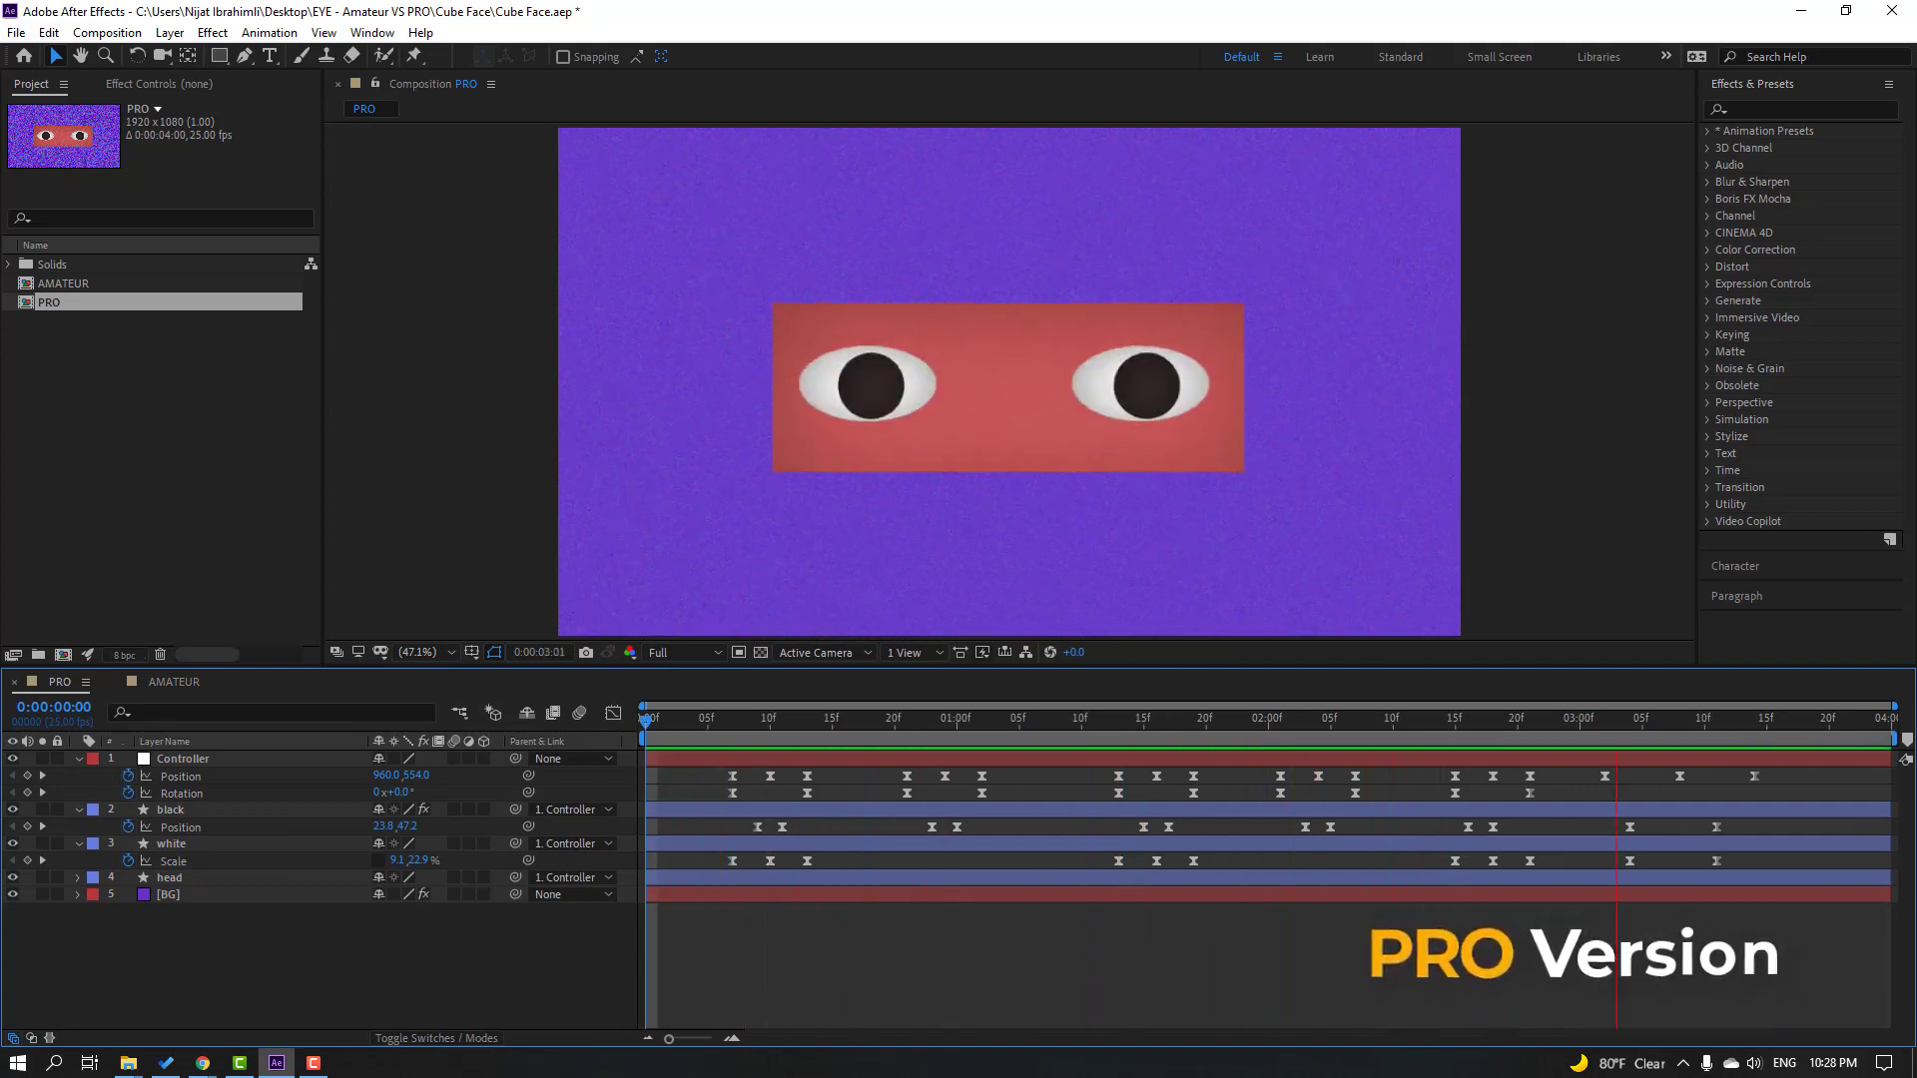
Step: Stop the playback of the finished PRO eye animation
key(ctrl+a)
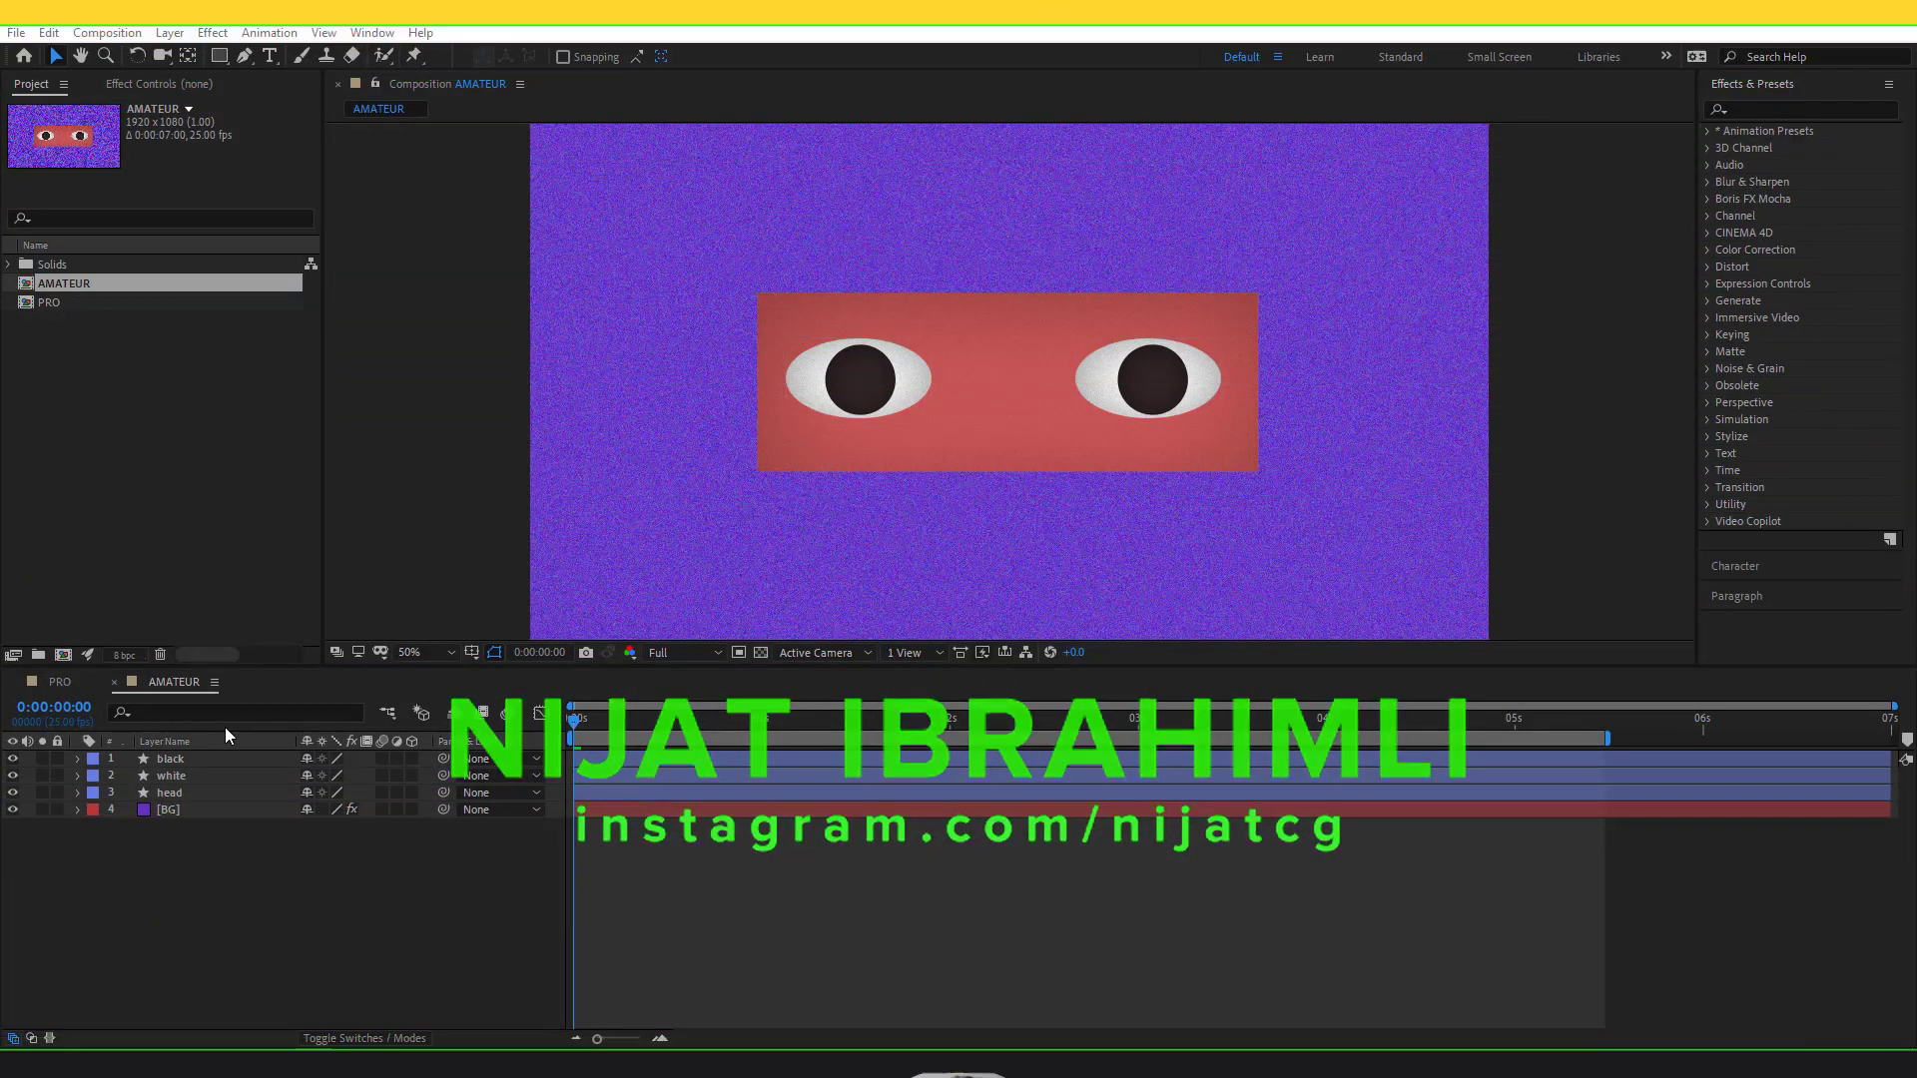
Step: Flip between the PRO and AMATEUR compositions, ending on AMATEUR with the black layer selected
click(59, 688)
click(164, 686)
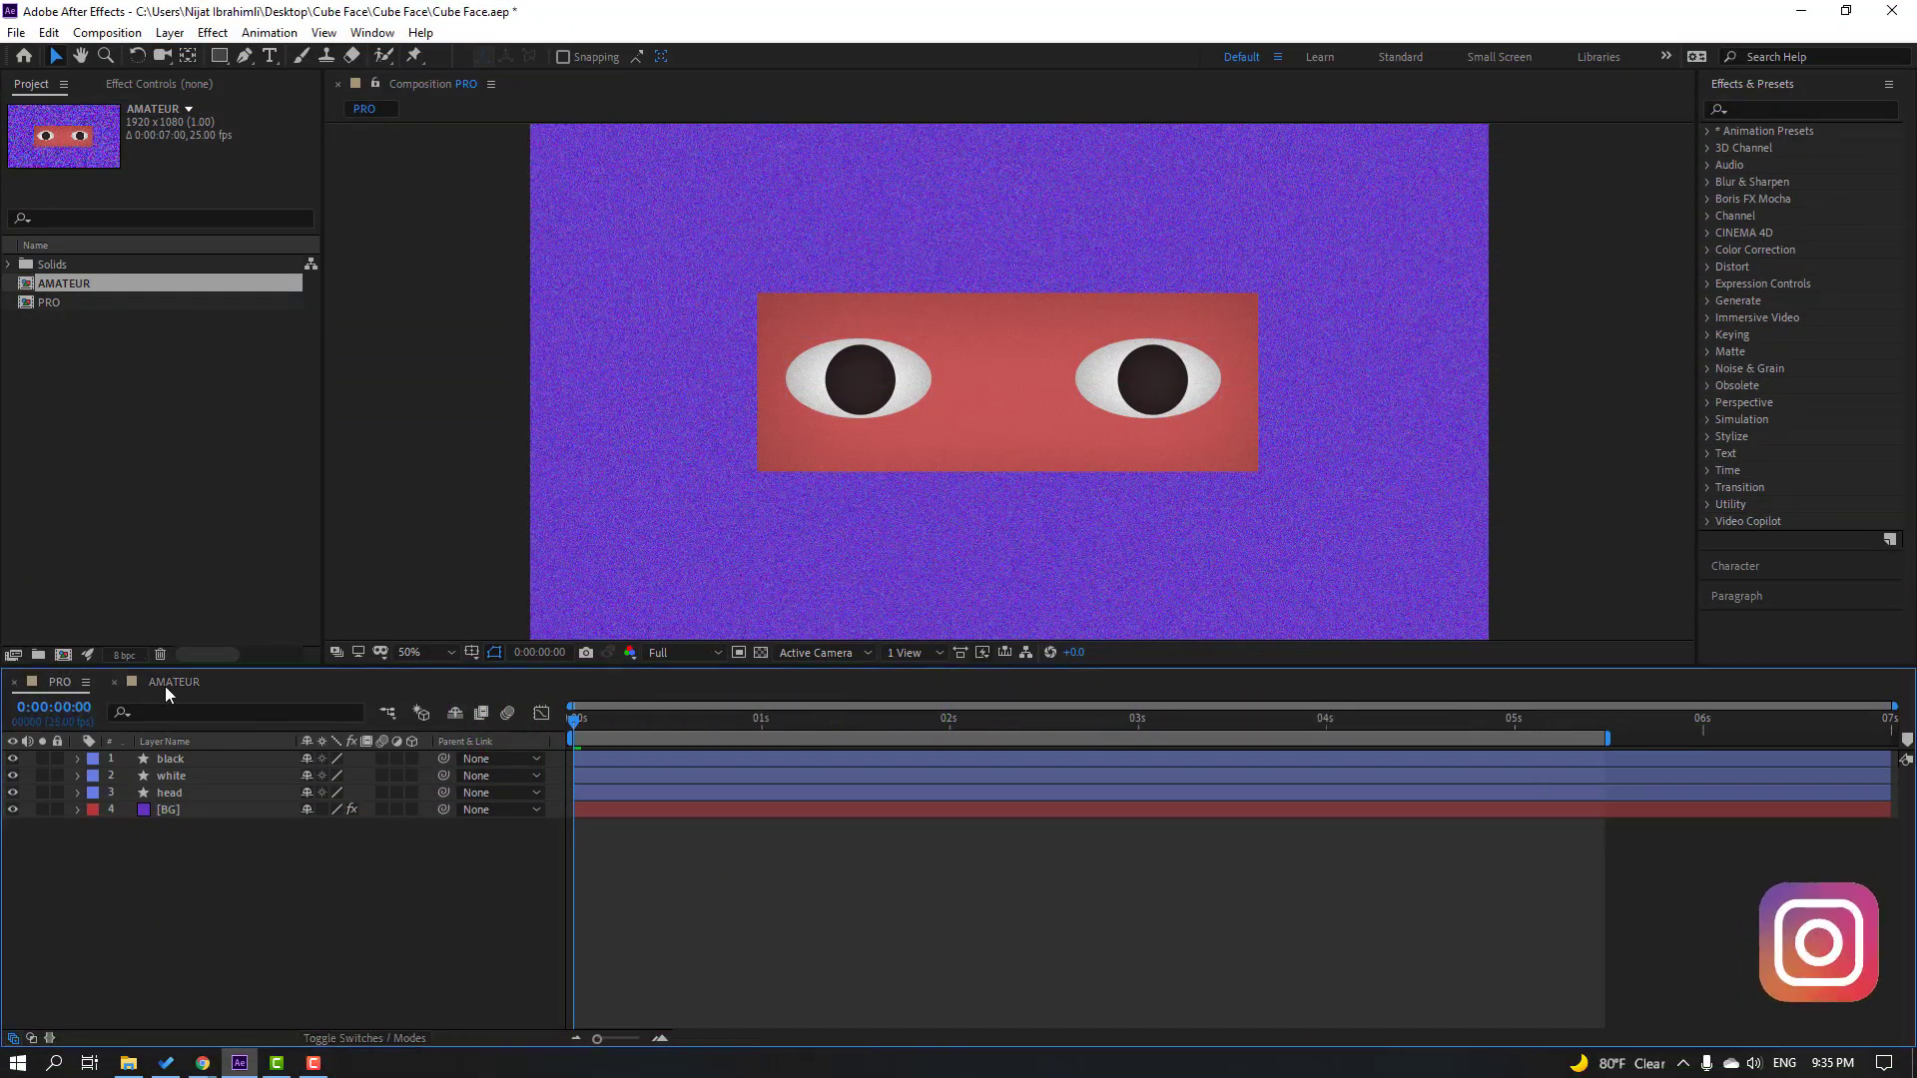
click(174, 793)
click(145, 838)
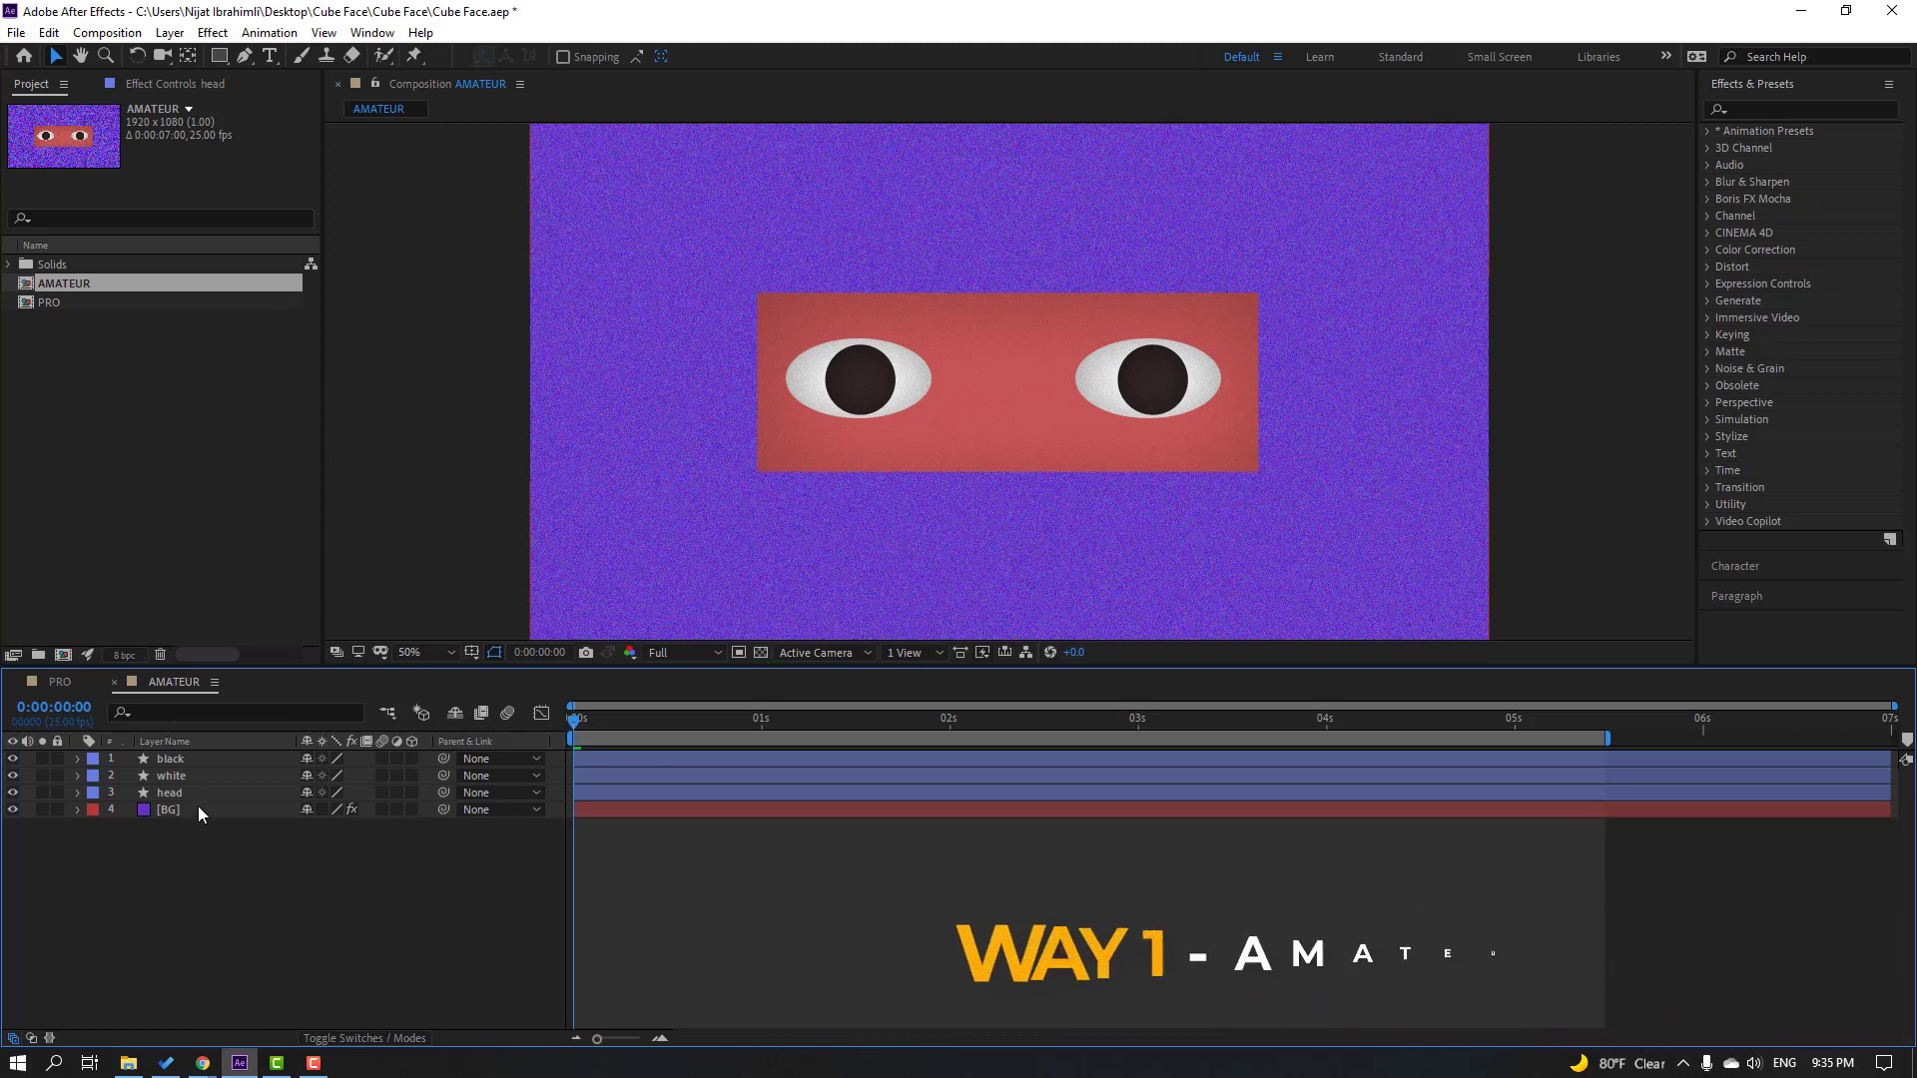
click(171, 759)
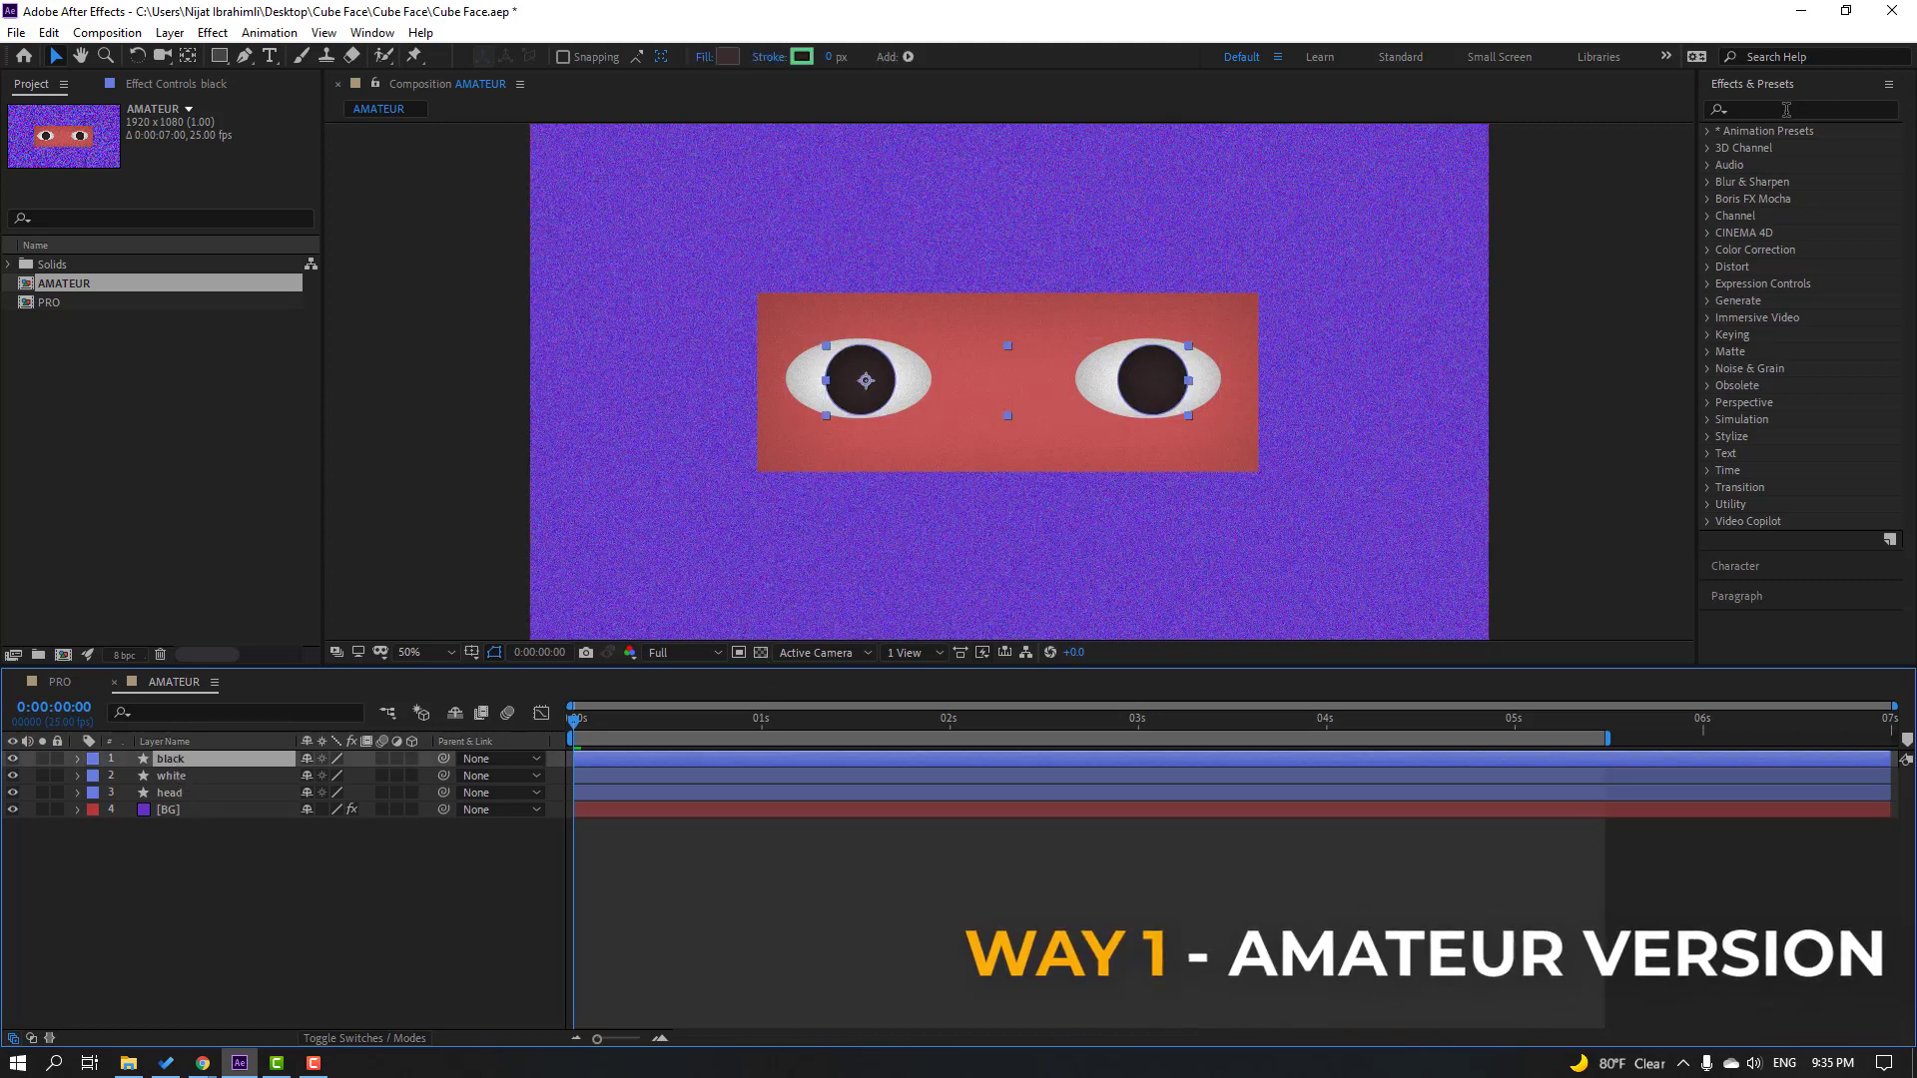
Step: Apply Set Matte to black with Take Matte From Layer set to 2. white, then nudge the pupils
click(1786, 110)
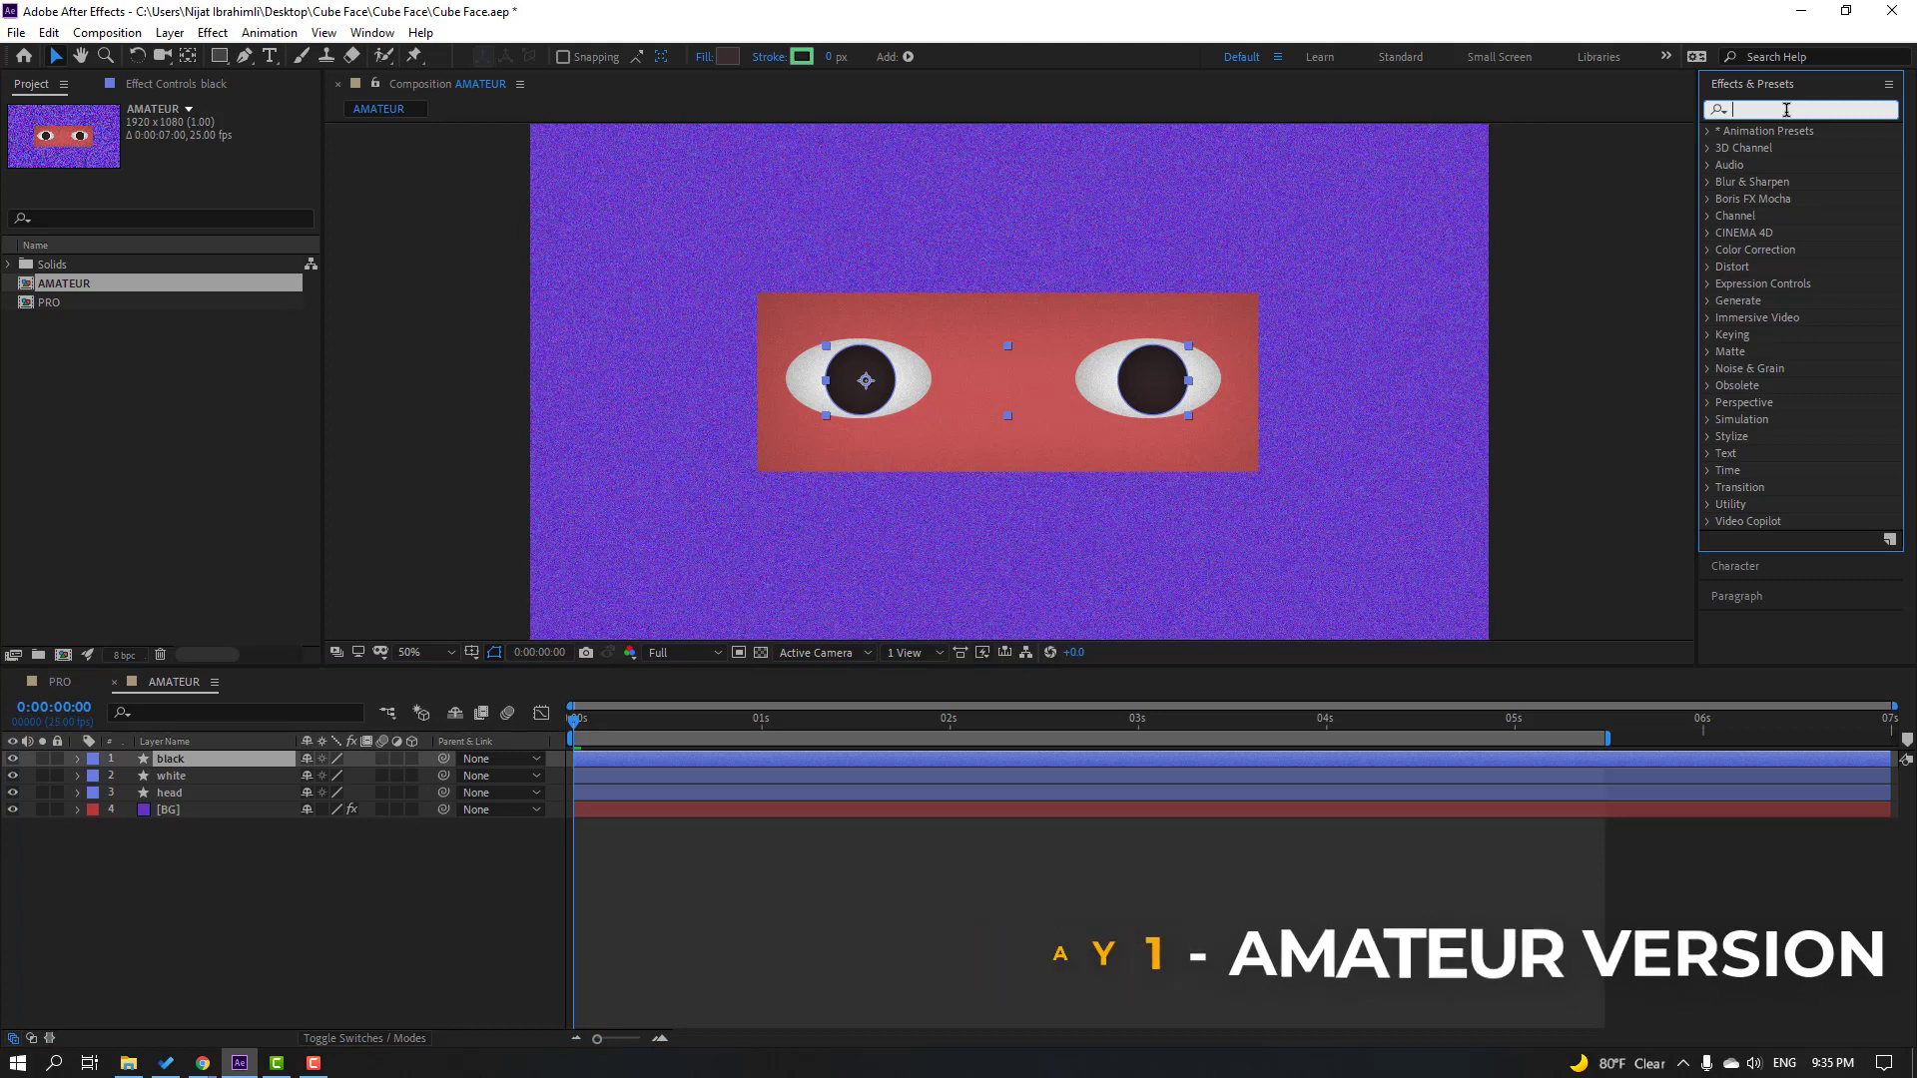
text(se)
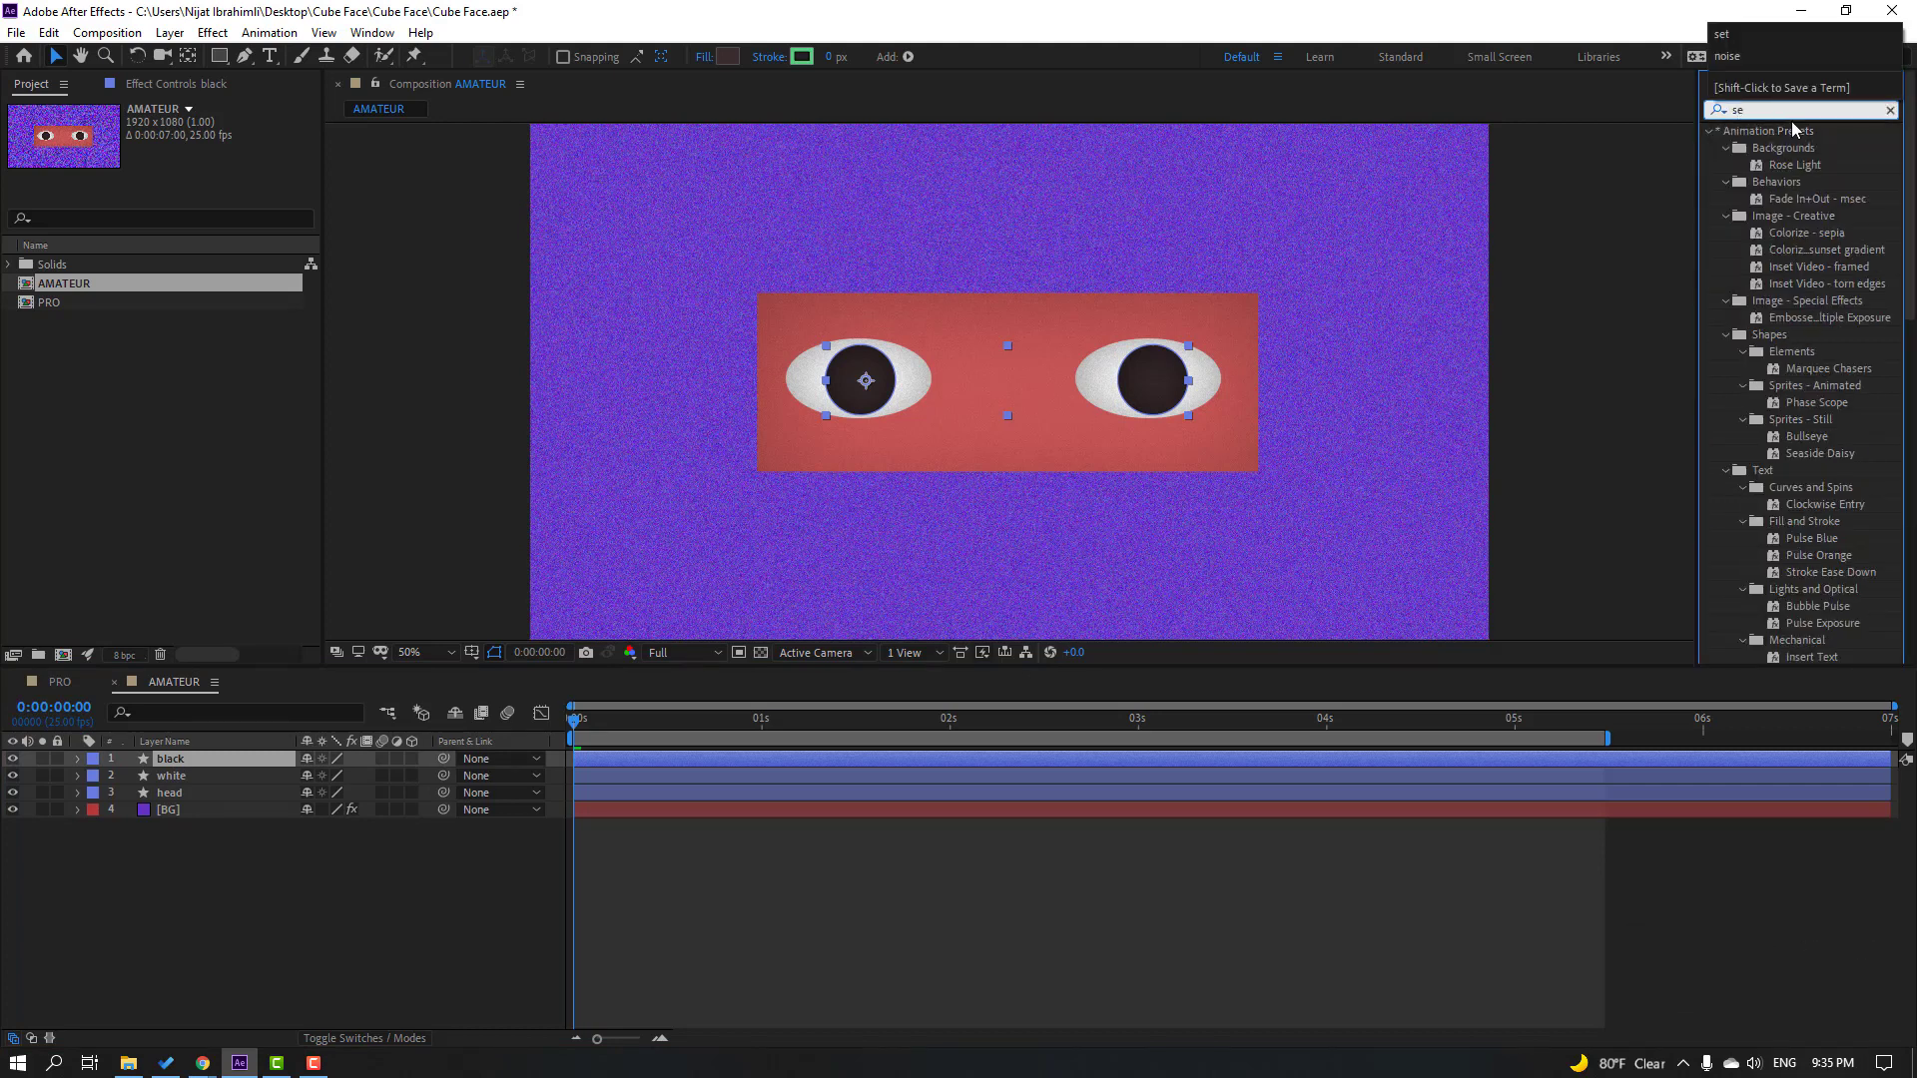
text(t)
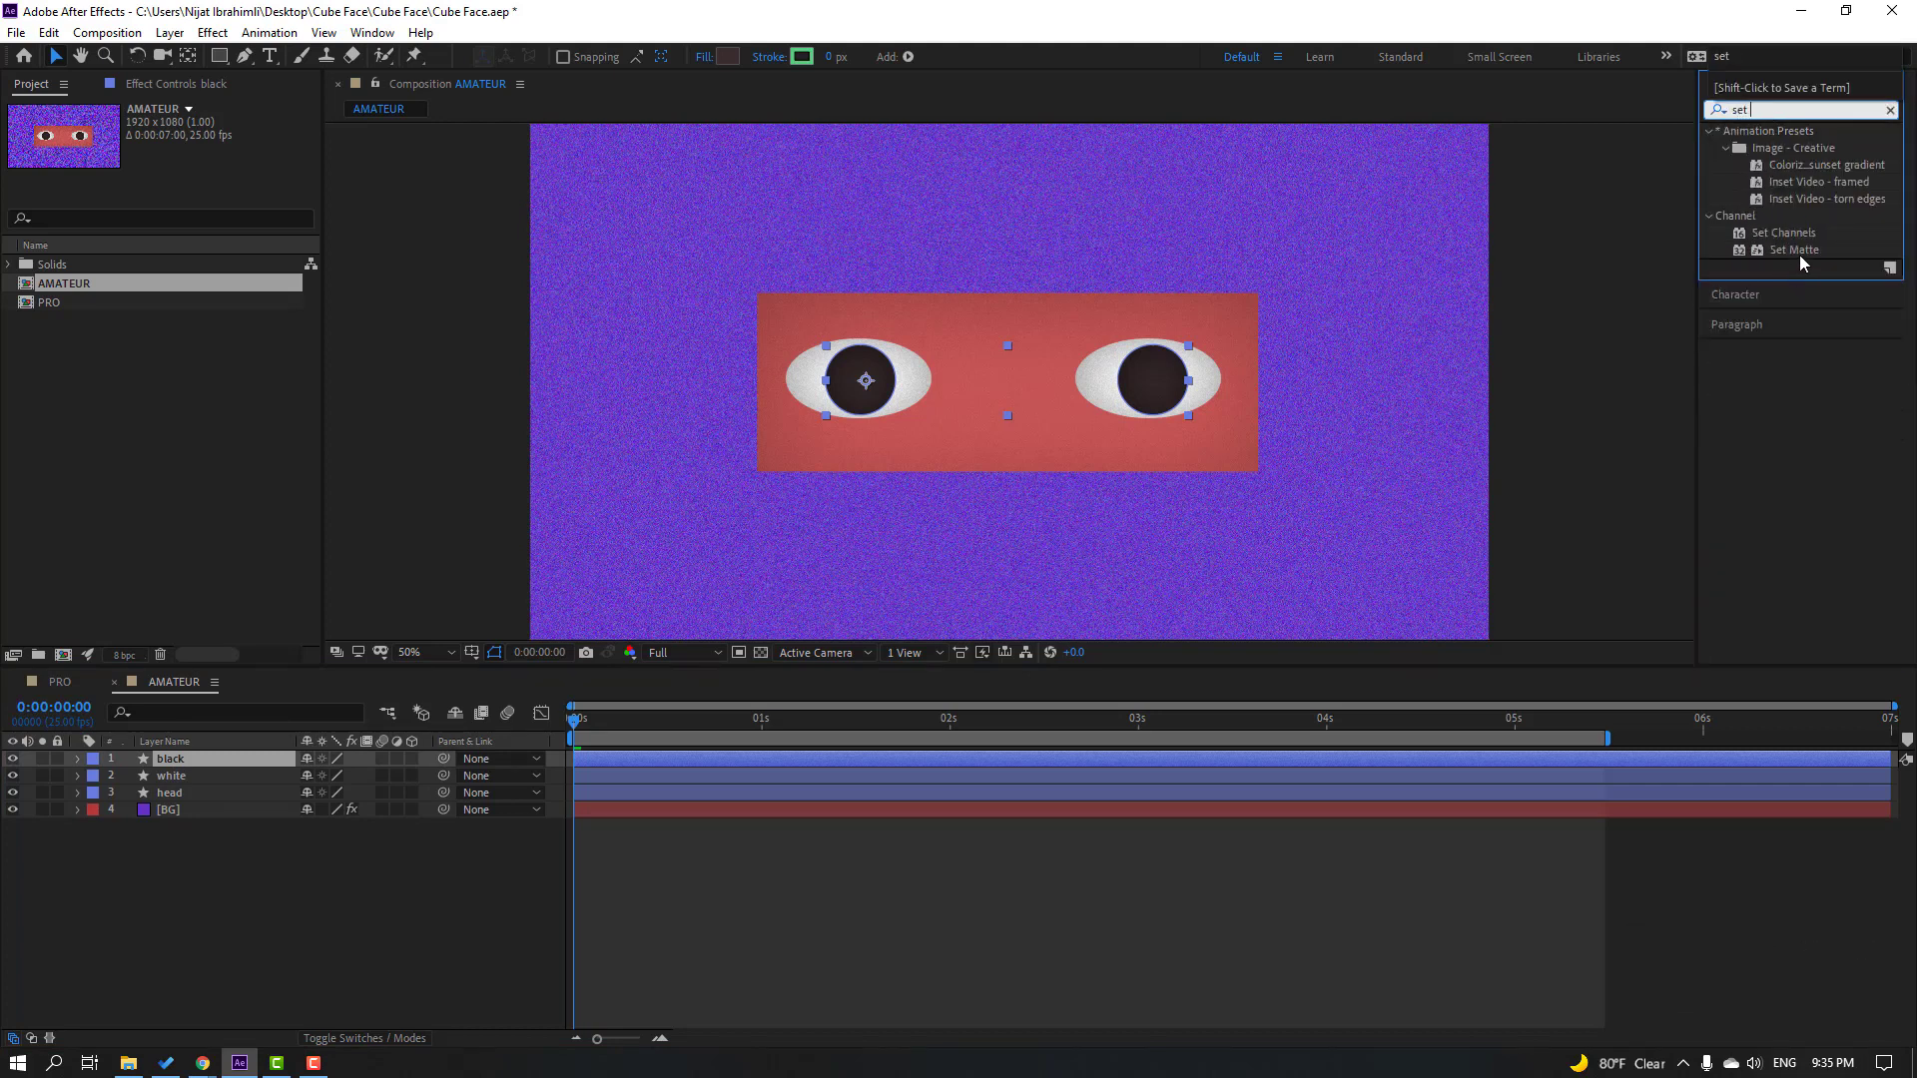
click(1797, 252)
drag(1797, 257, 168, 763)
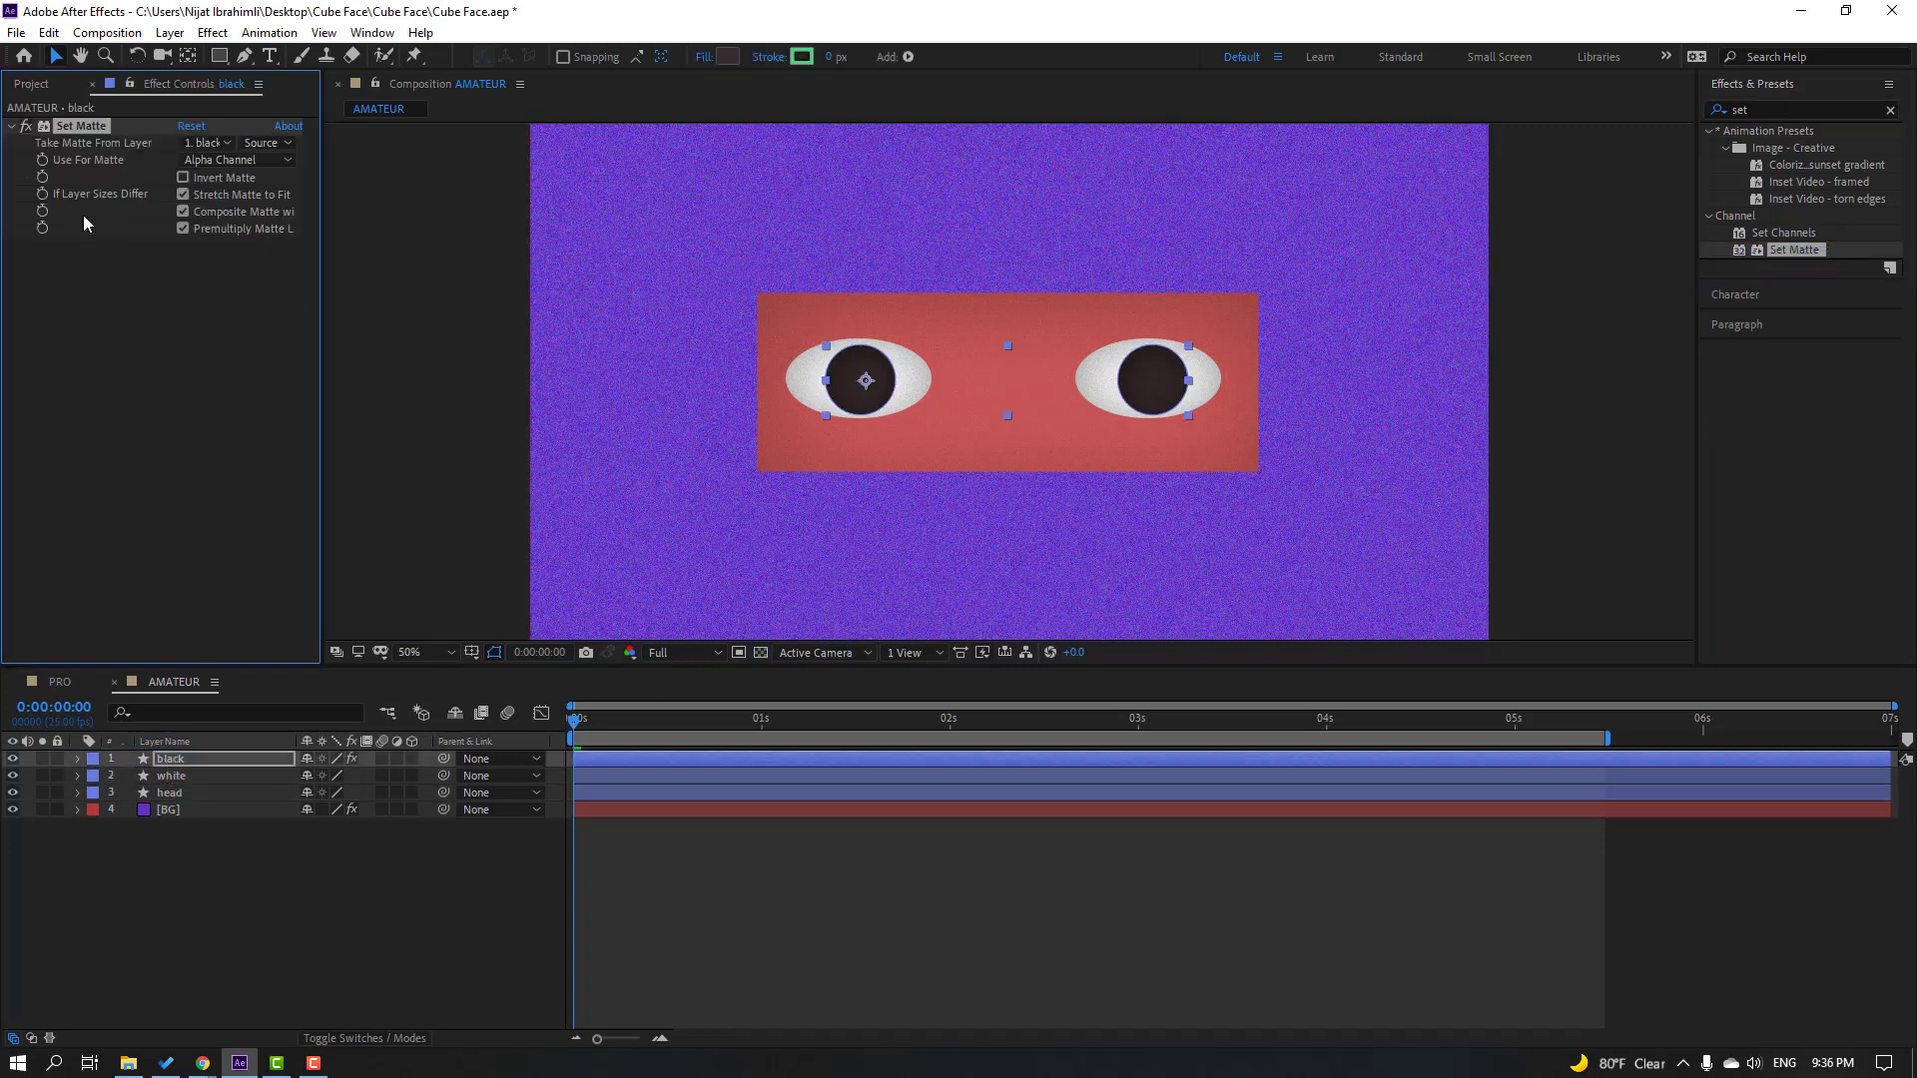
click(218, 150)
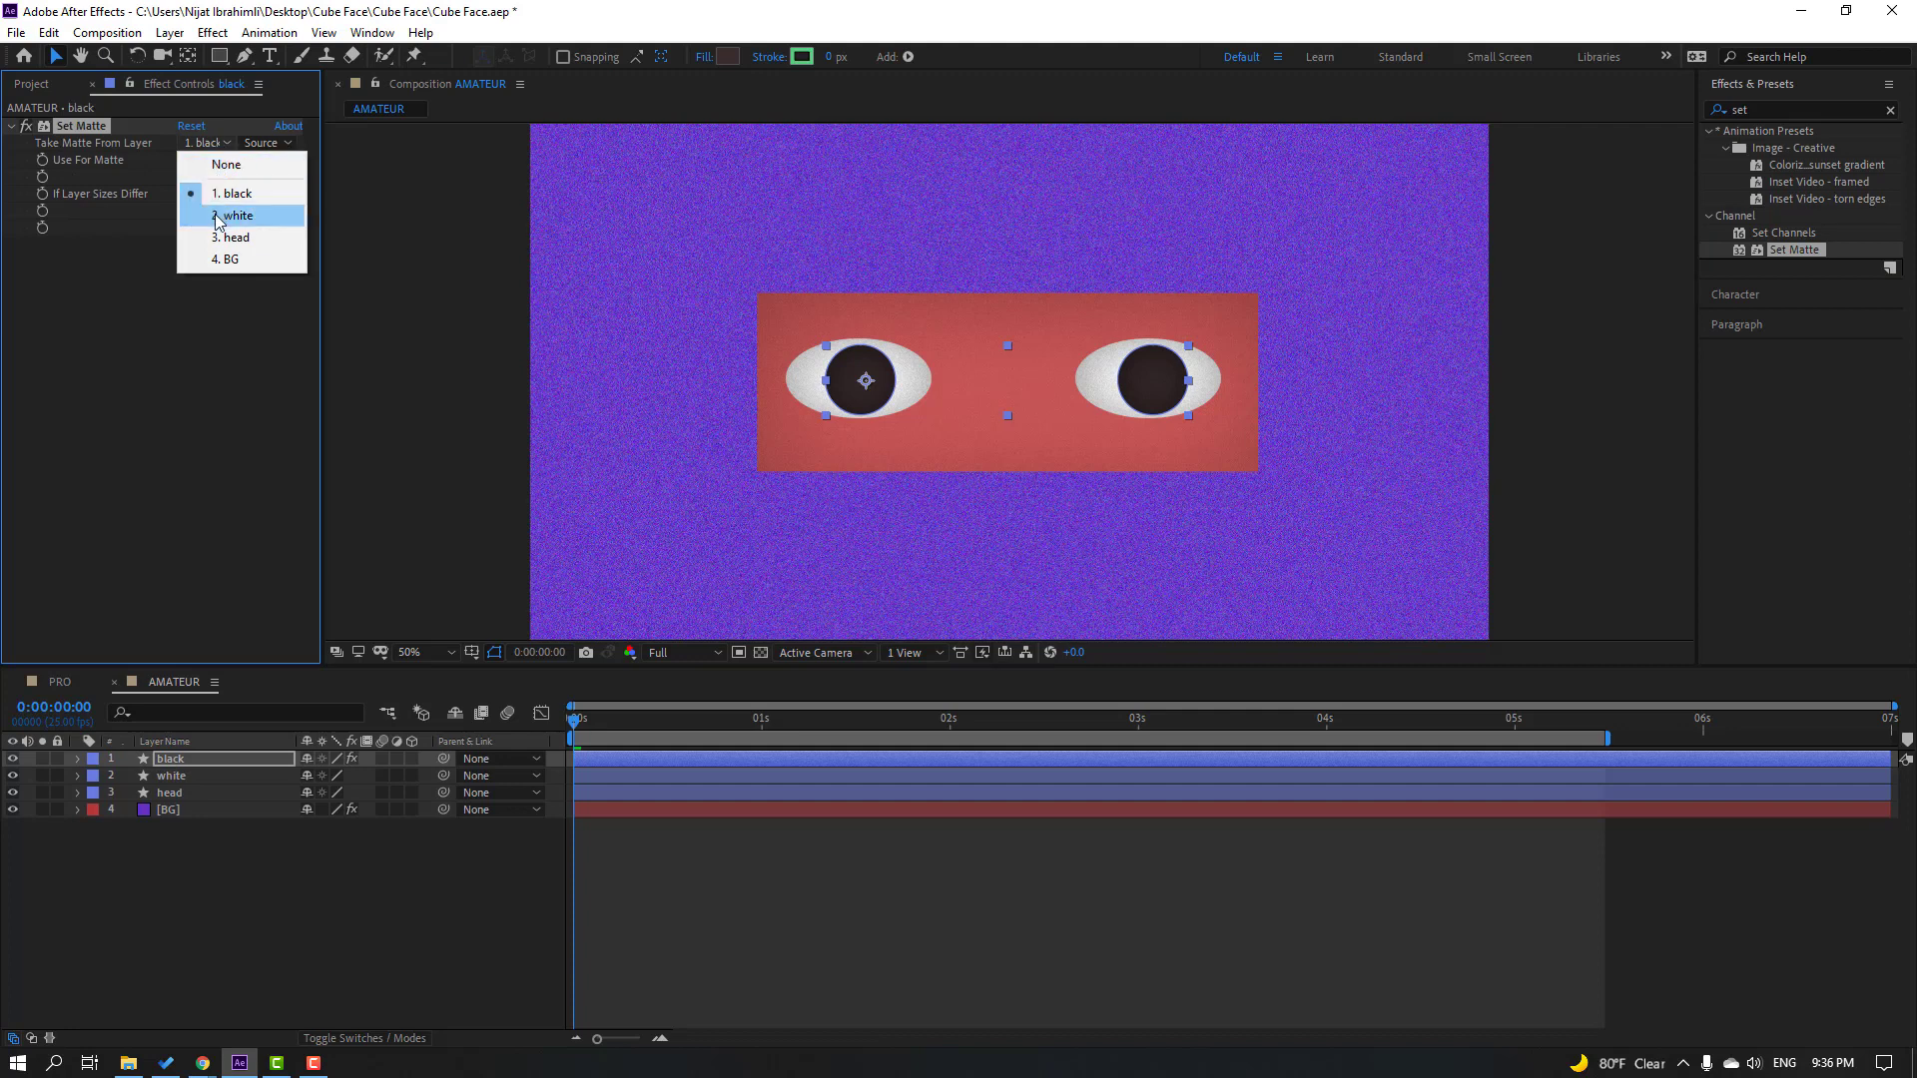
click(215, 185)
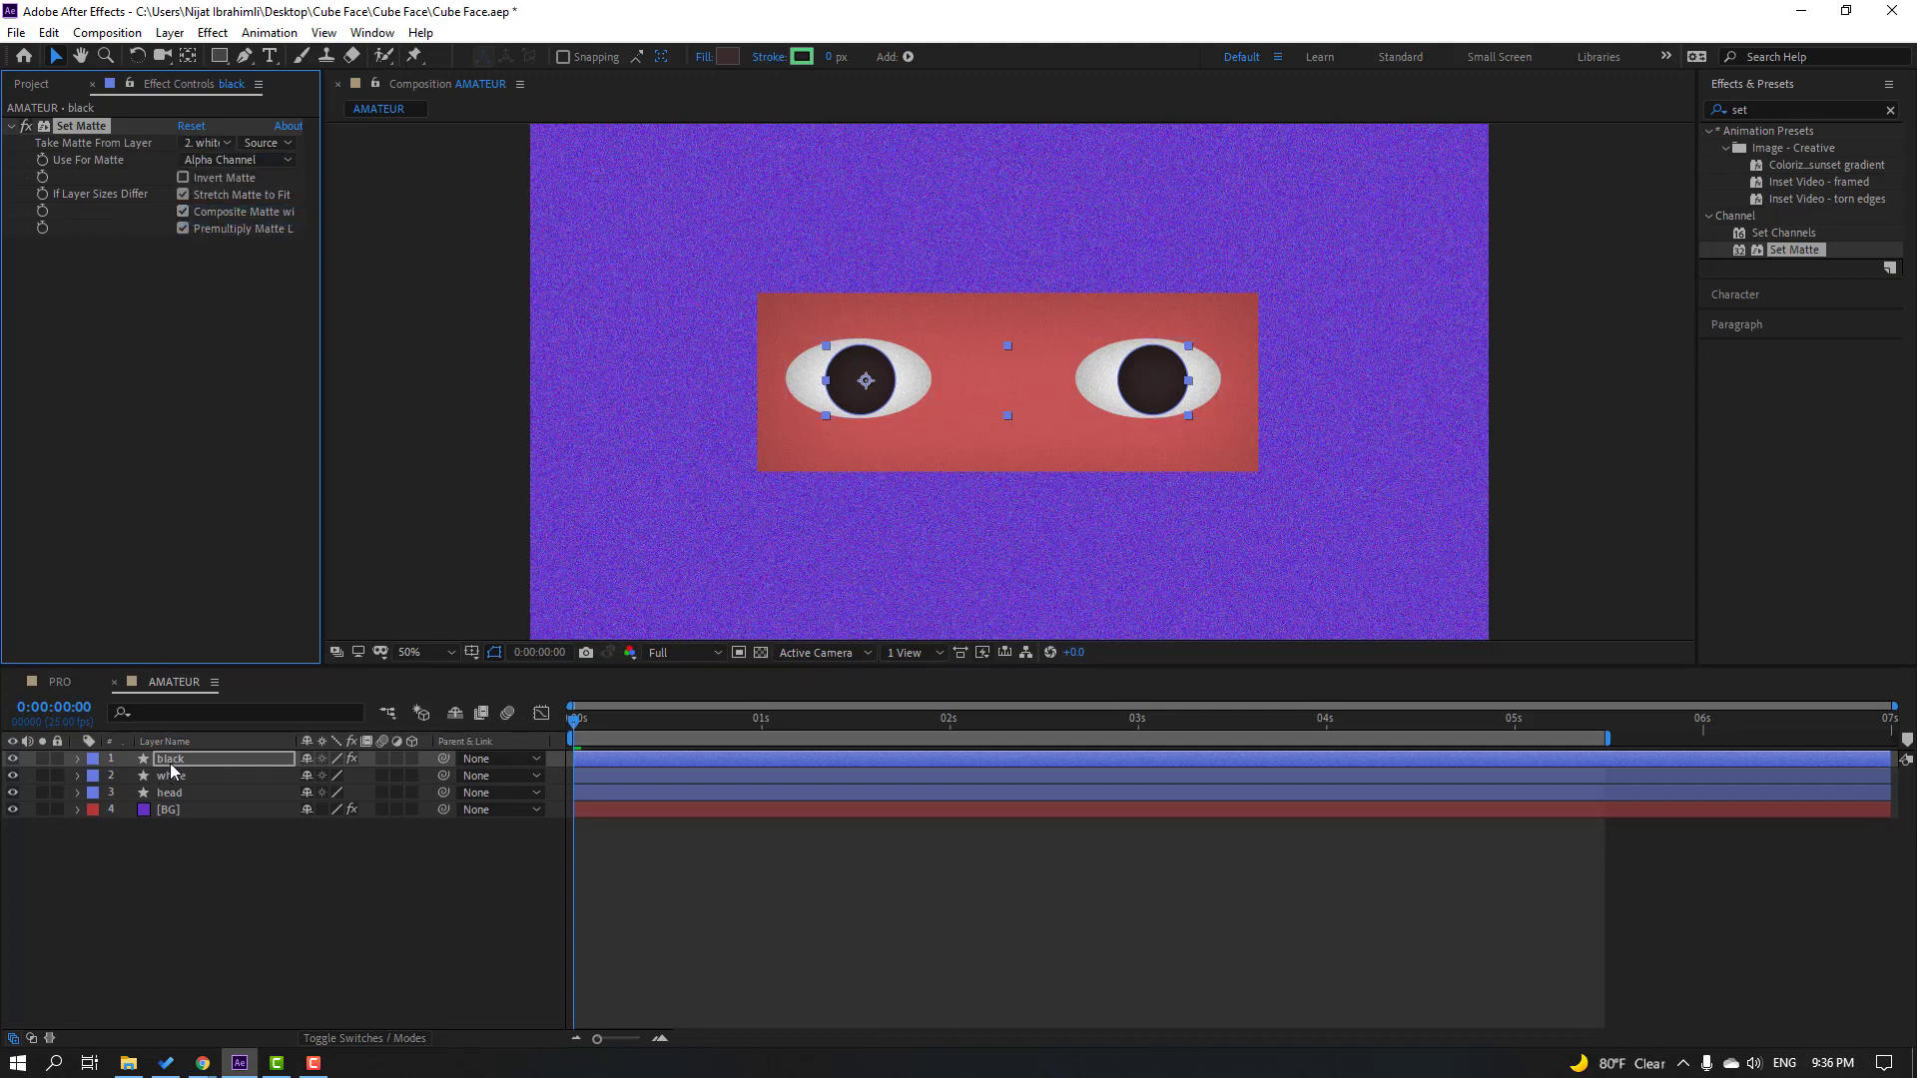
mouse_move(864, 380)
mouse_down()
mouse_move(911, 395)
mouse_move(812, 386)
mouse_move(878, 407)
mouse_move(796, 377)
mouse_move(919, 391)
mouse_move(800, 393)
mouse_move(873, 361)
mouse_up()
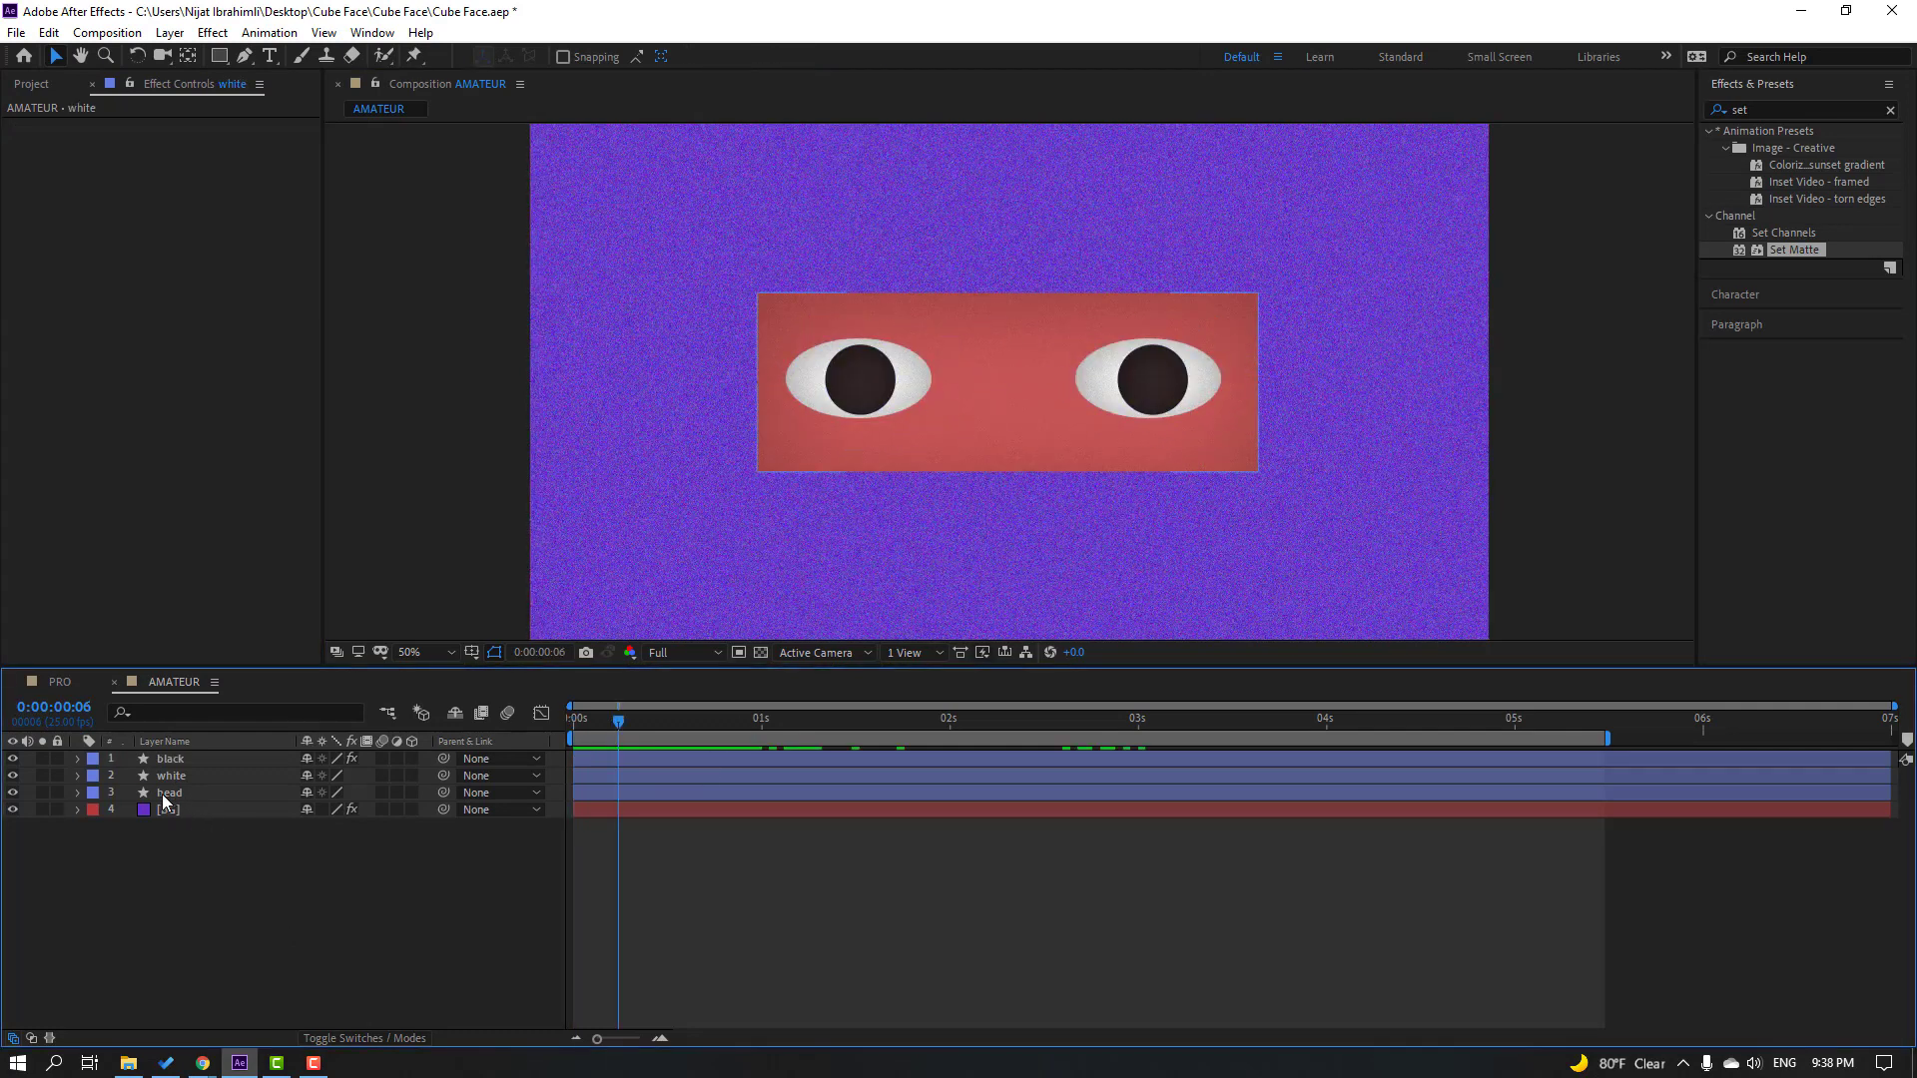
Step: Keyframe the white layer's vertical Scale 100 → 0 at frame 14 → 100 at frame 23
click(167, 780)
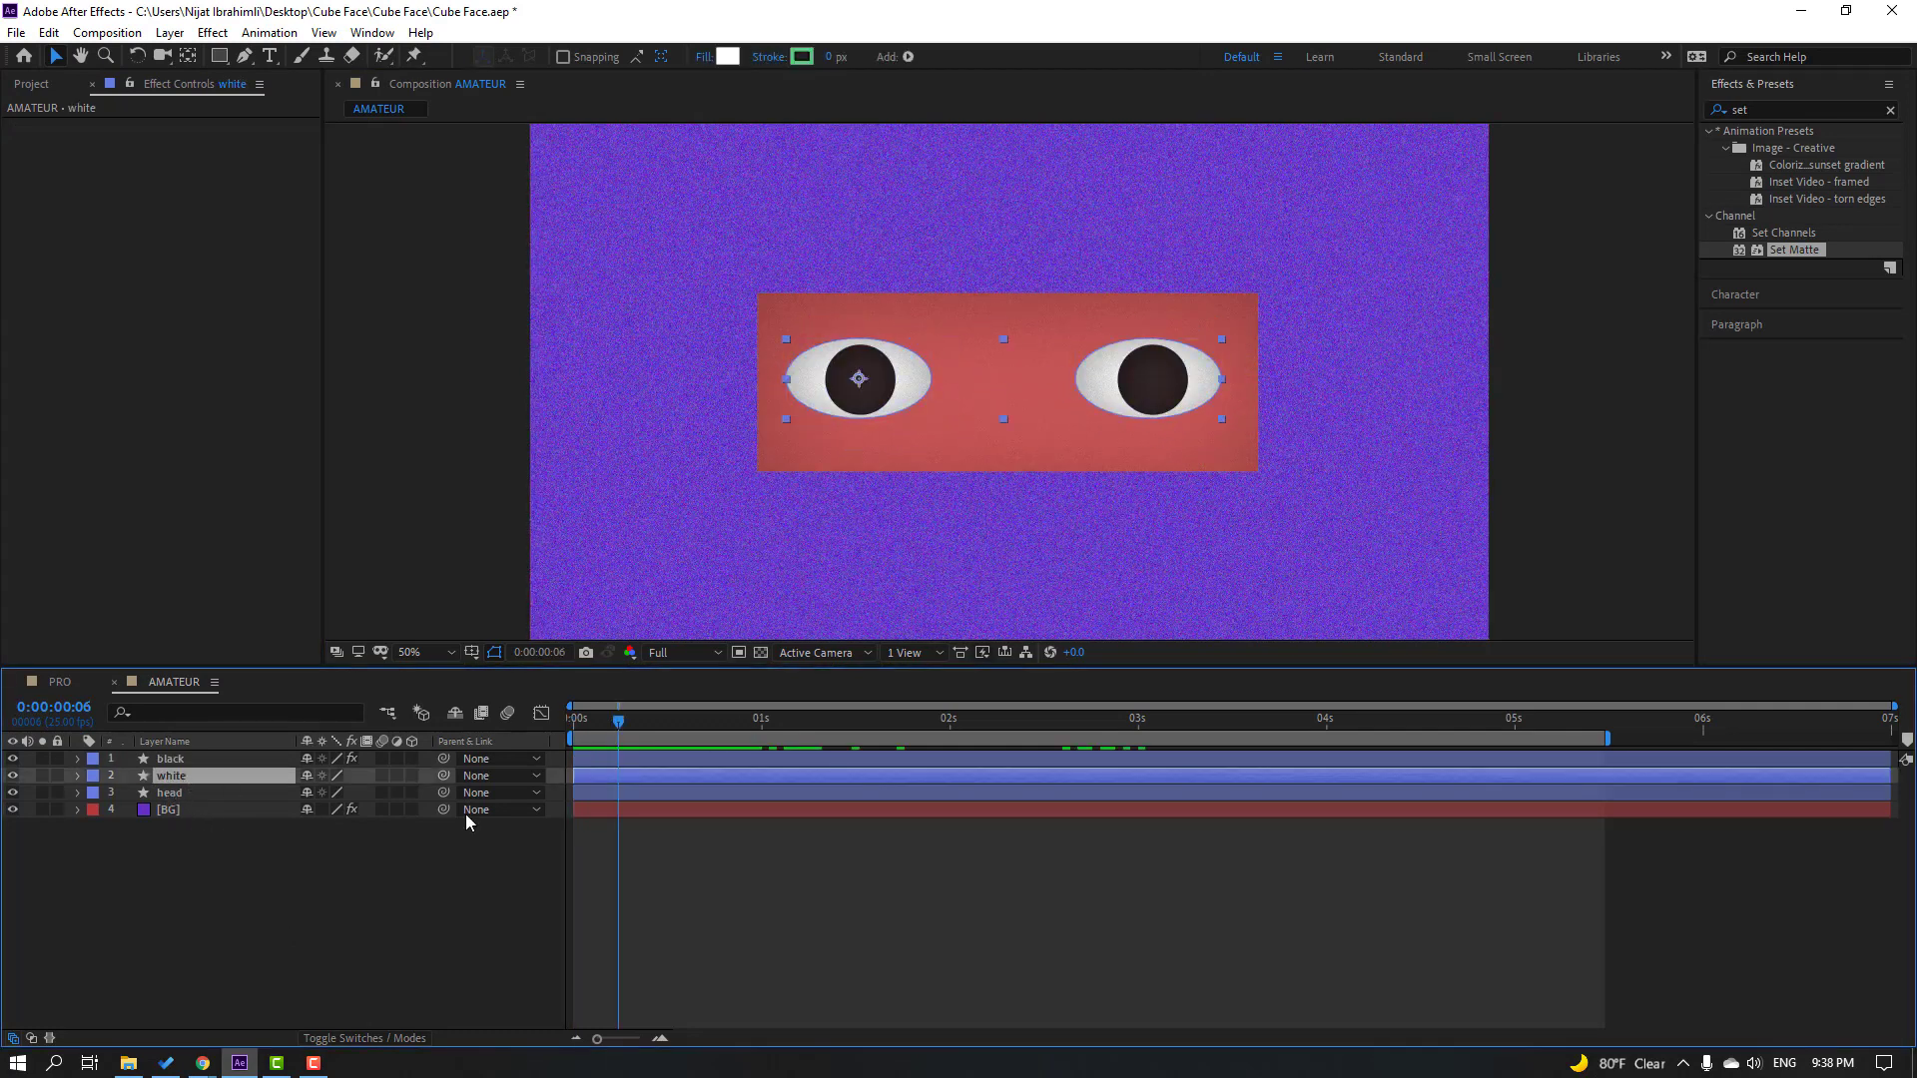
key(s)
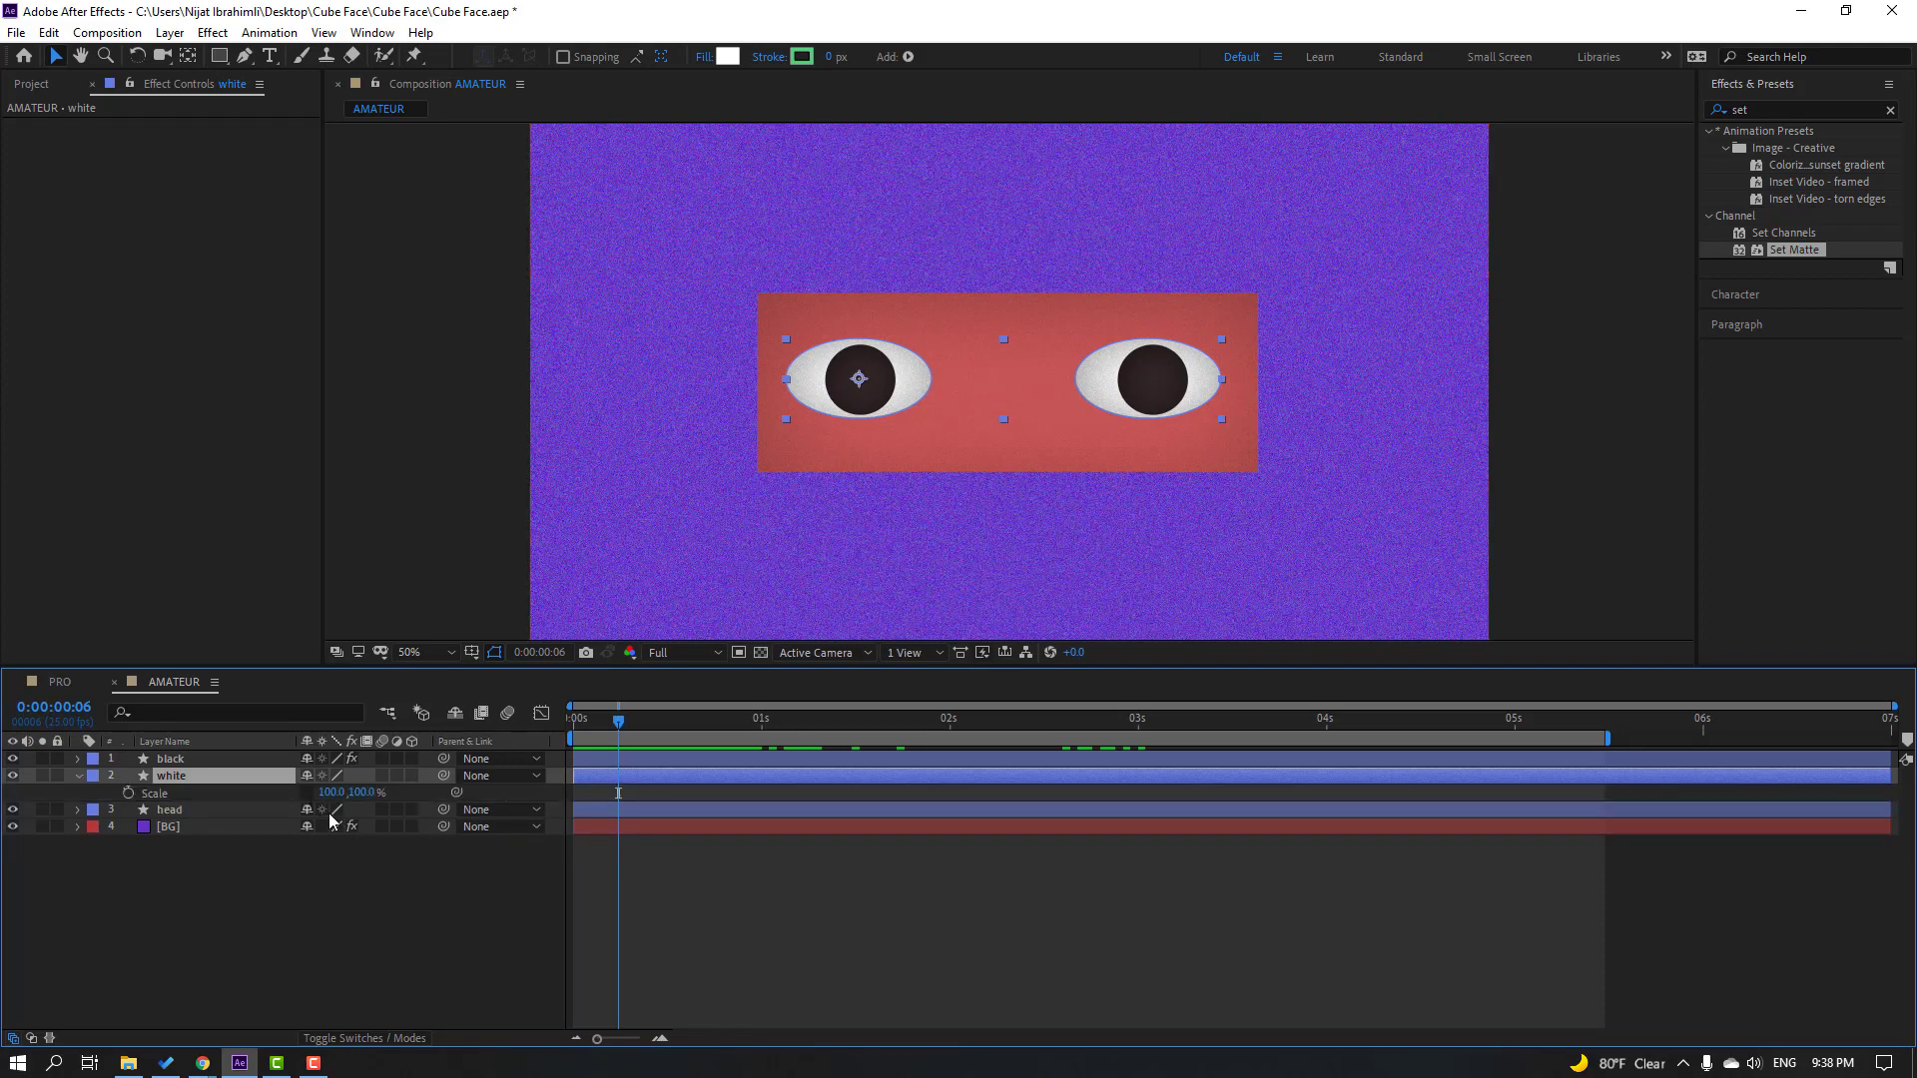
click(128, 793)
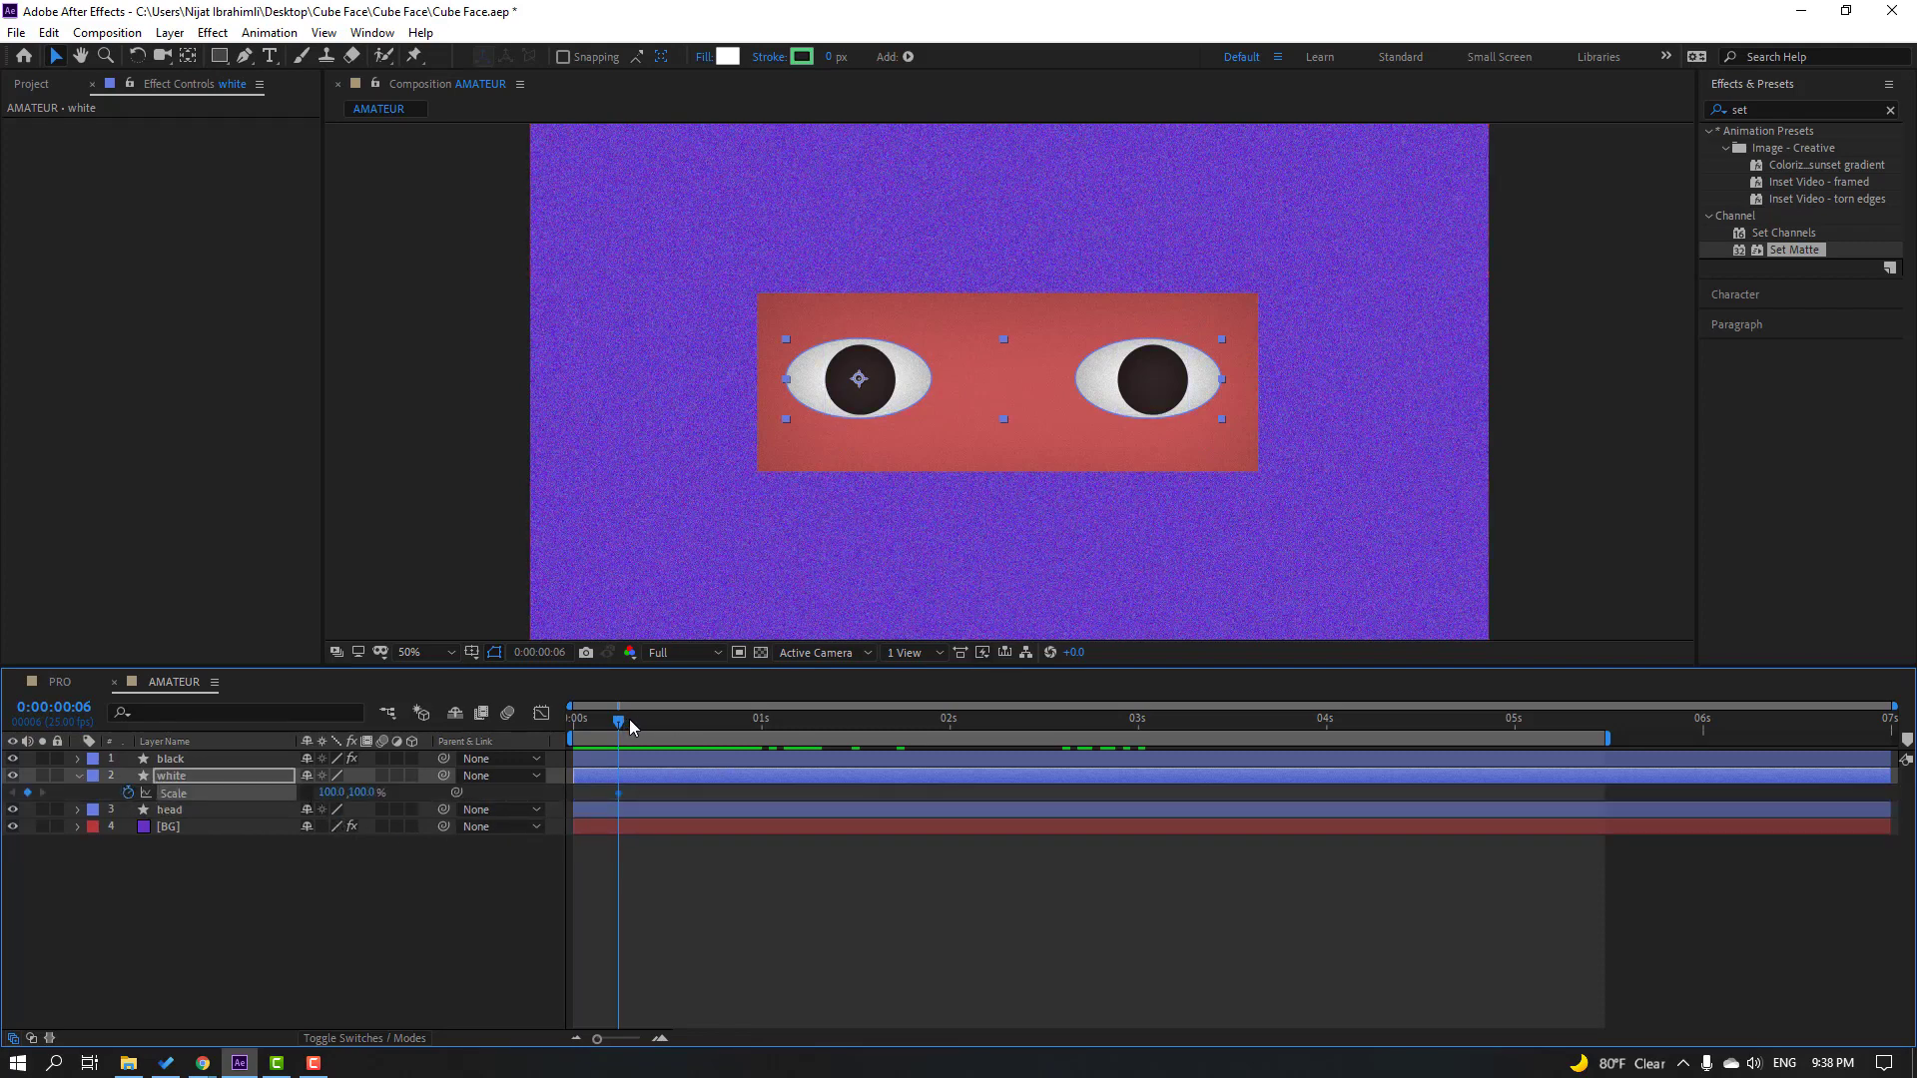
click(679, 719)
drag(361, 792, 288, 803)
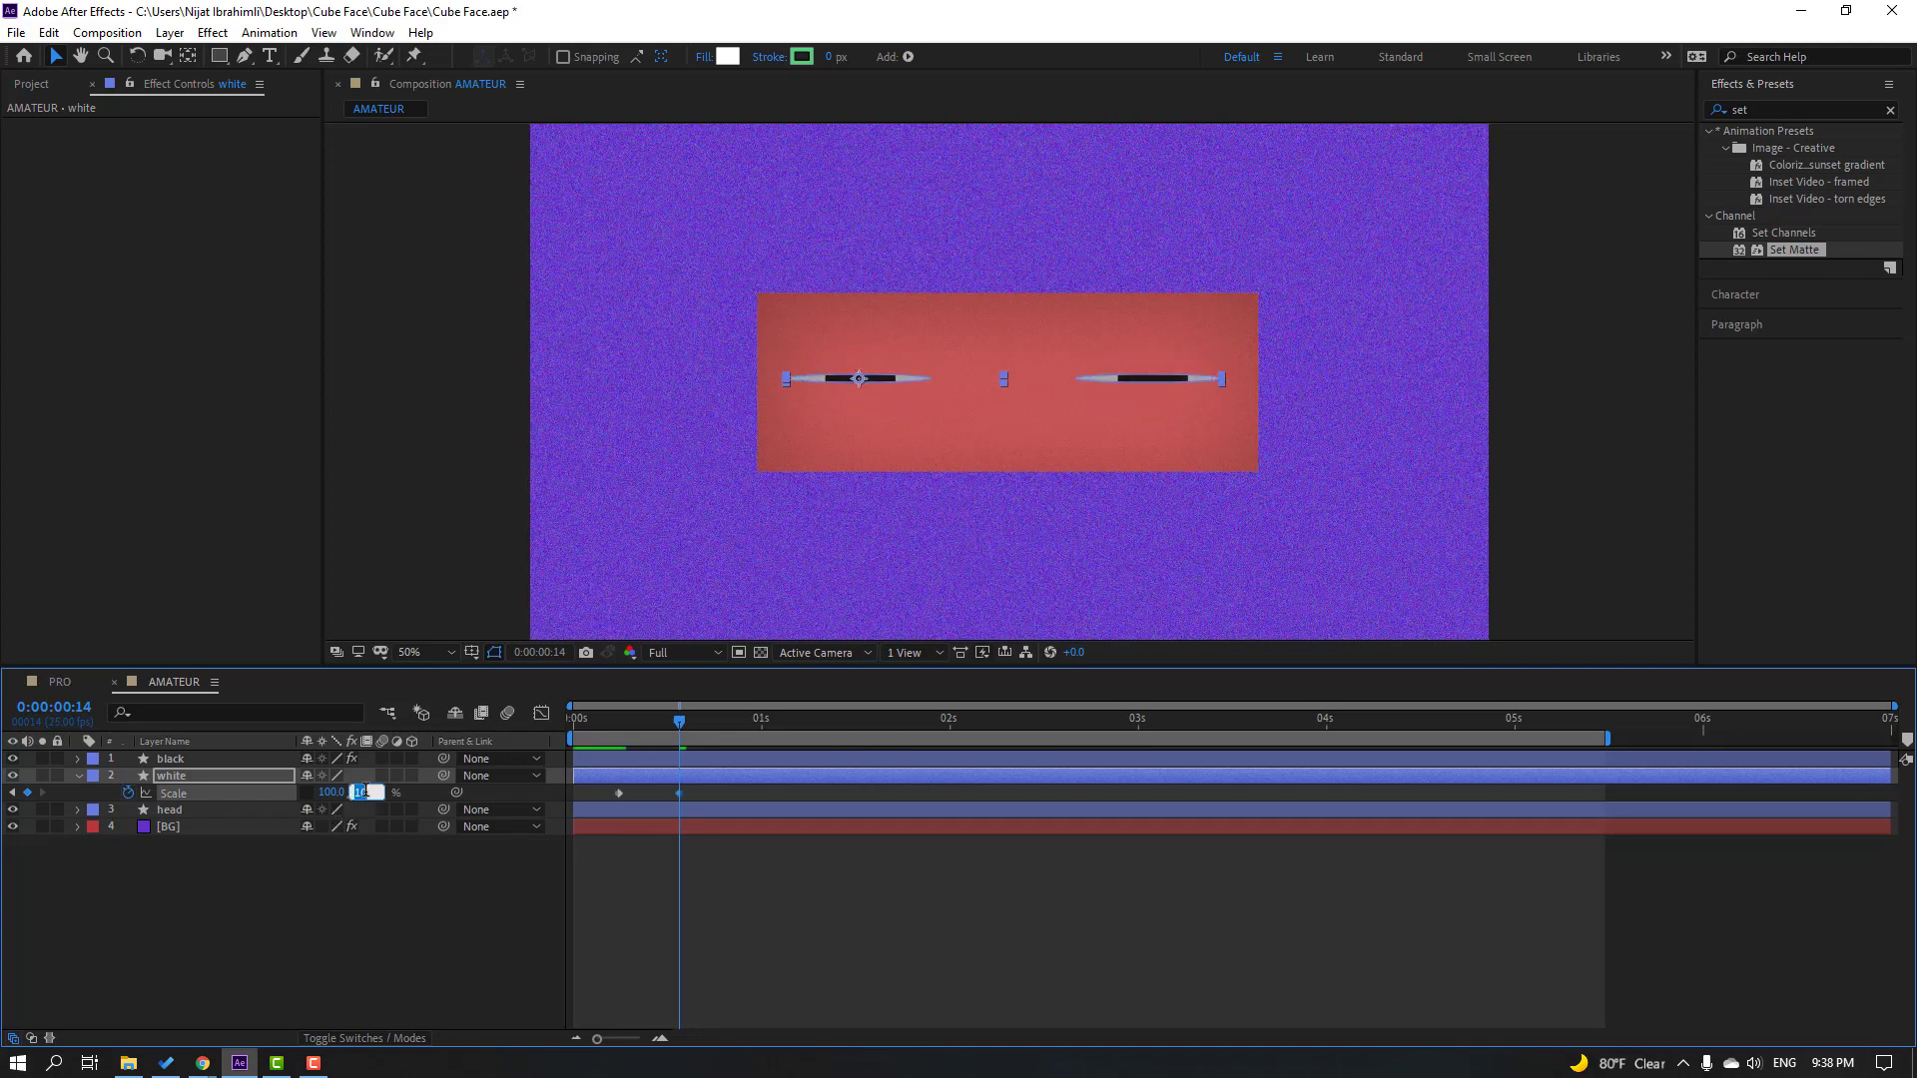
key(Return)
drag(707, 723, 748, 723)
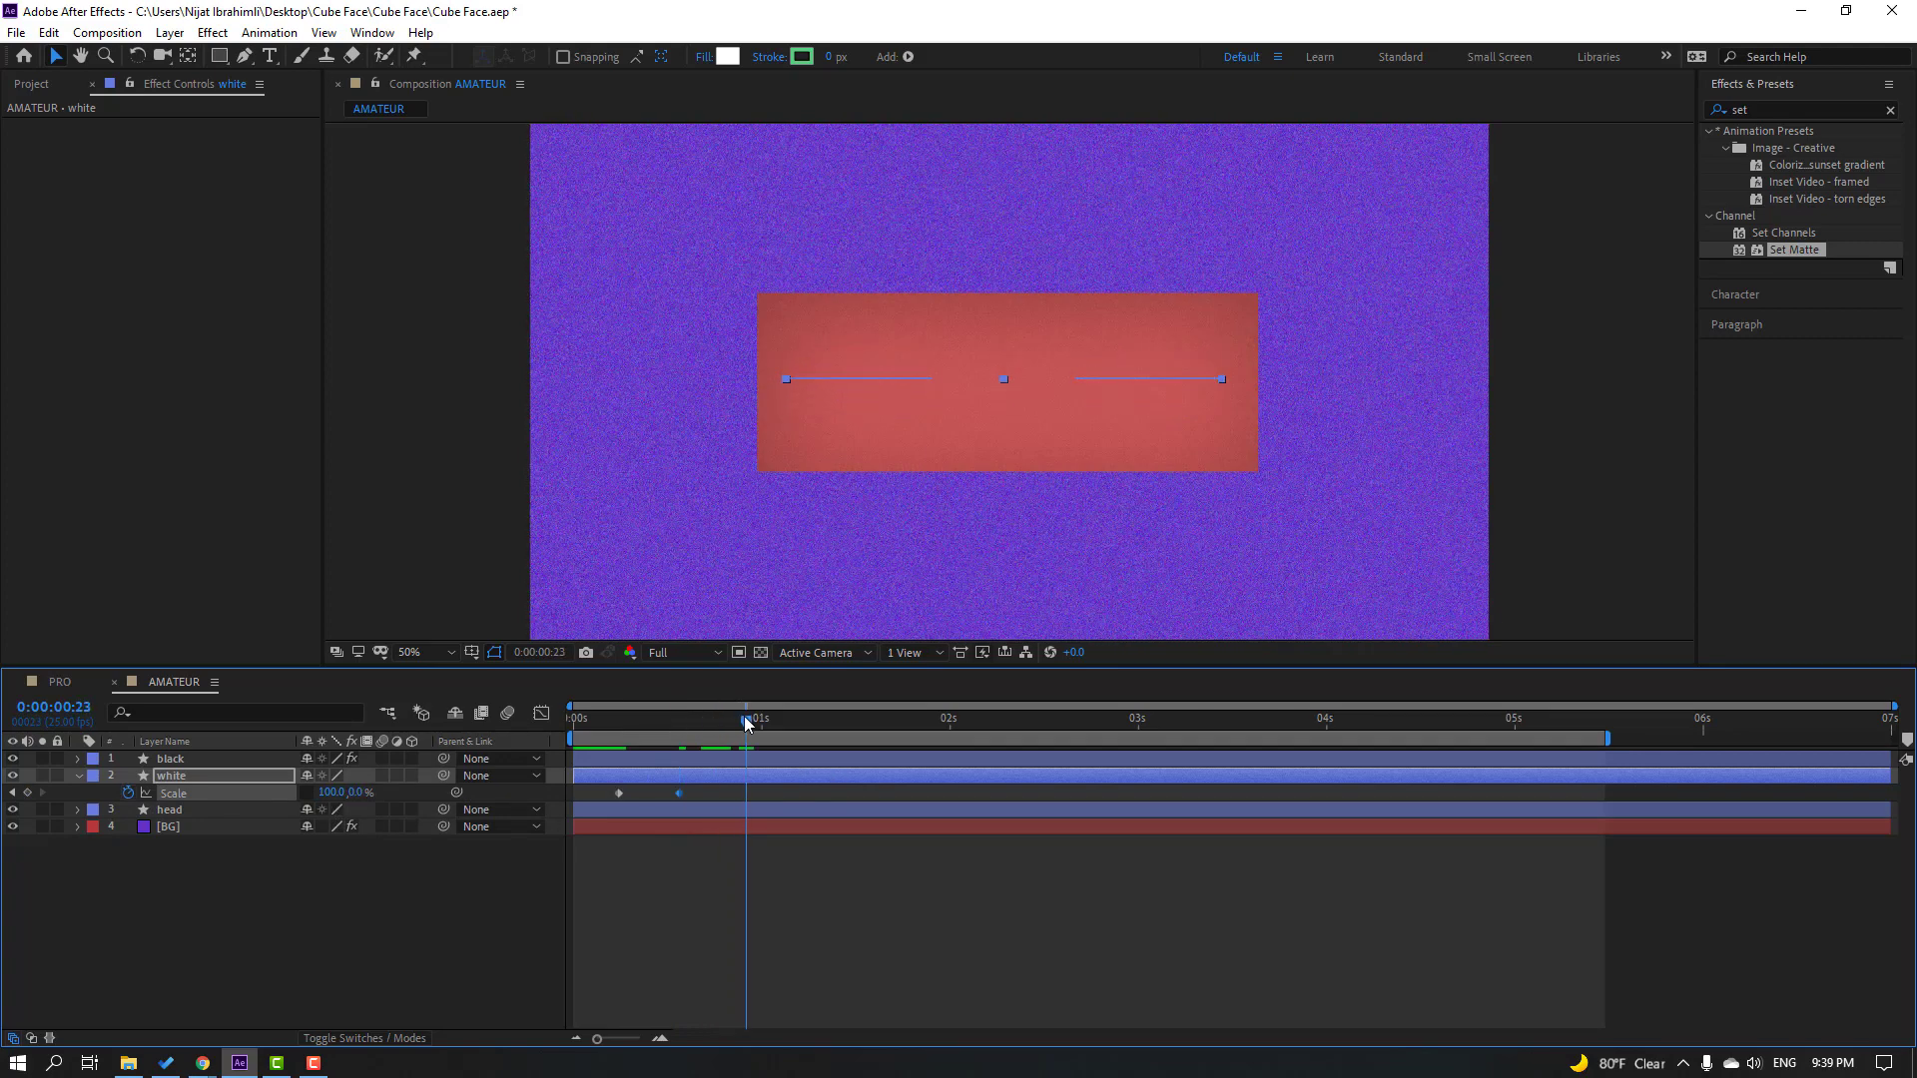
click(361, 793)
text(100)
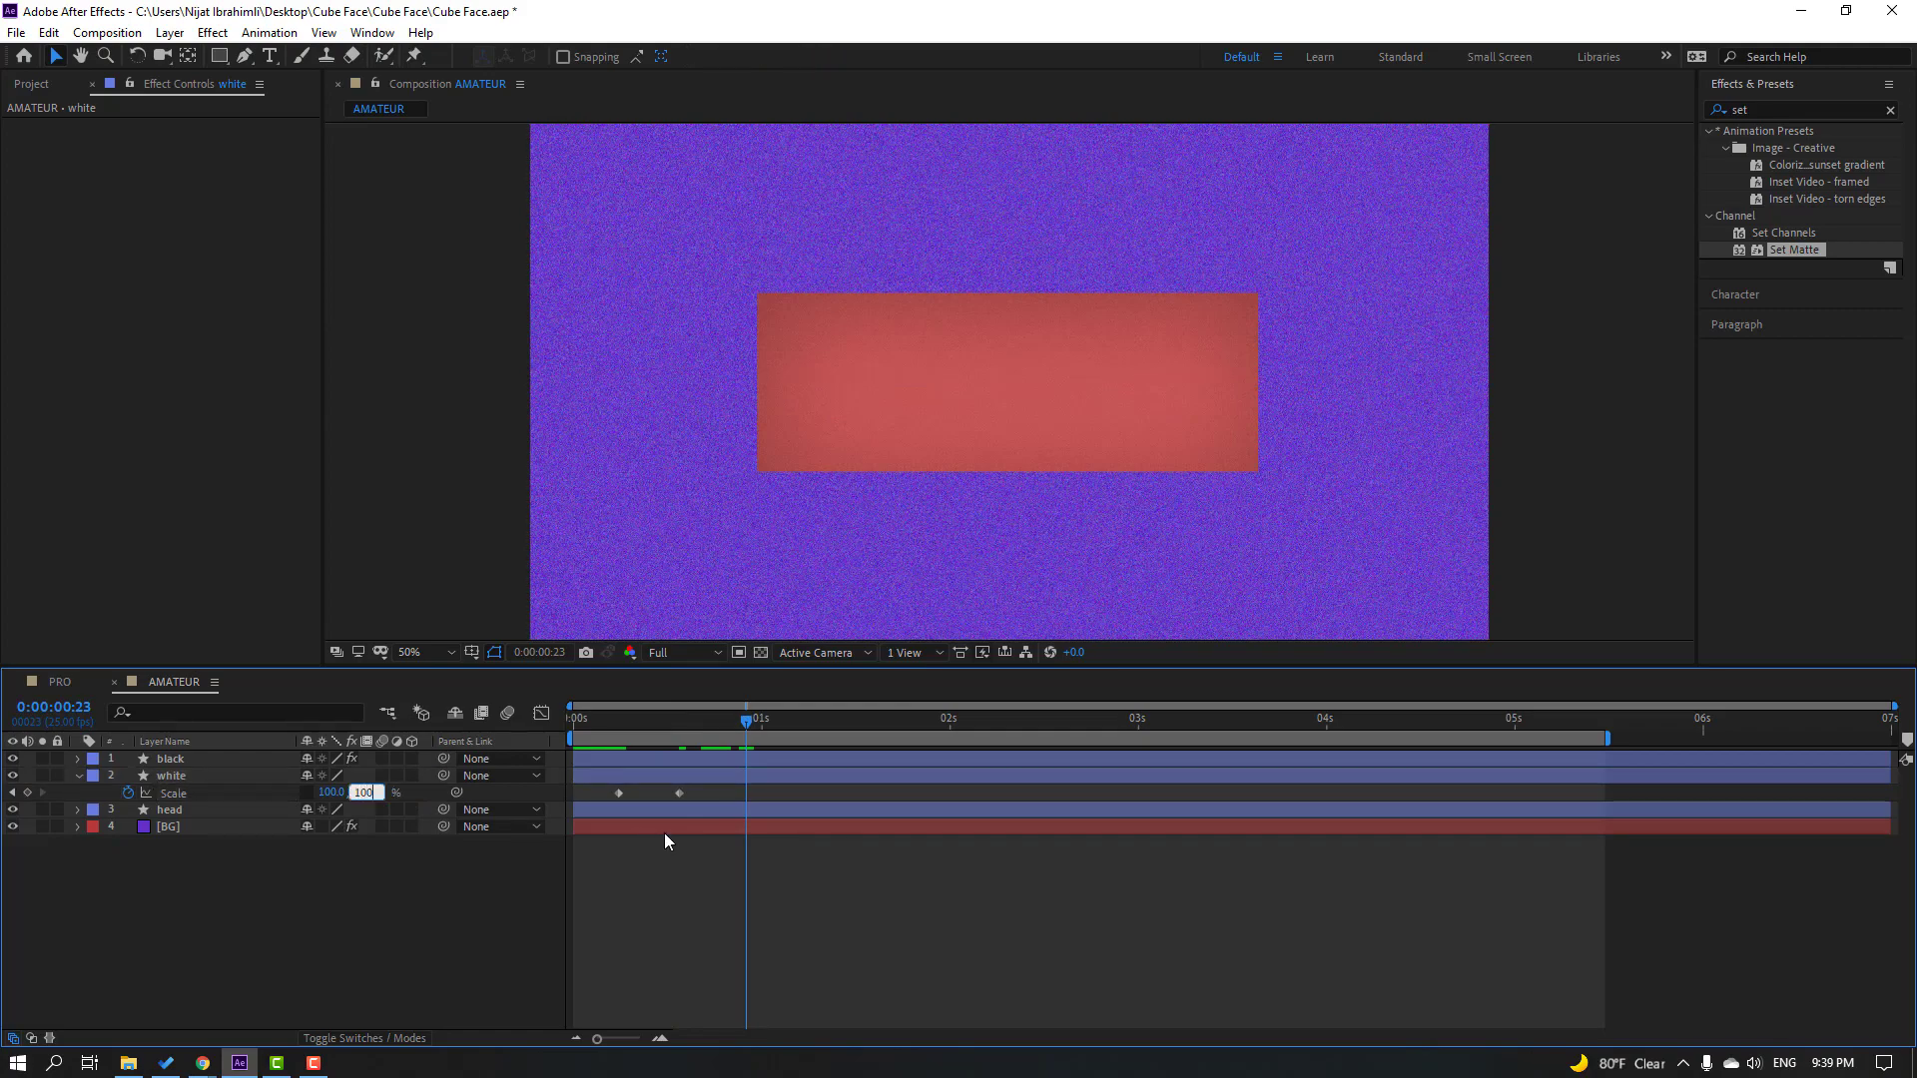
key(Return)
Step: Apply Easy Ease to the three blink keyframes and preview the blink
drag(787, 799, 613, 794)
right_click(619, 794)
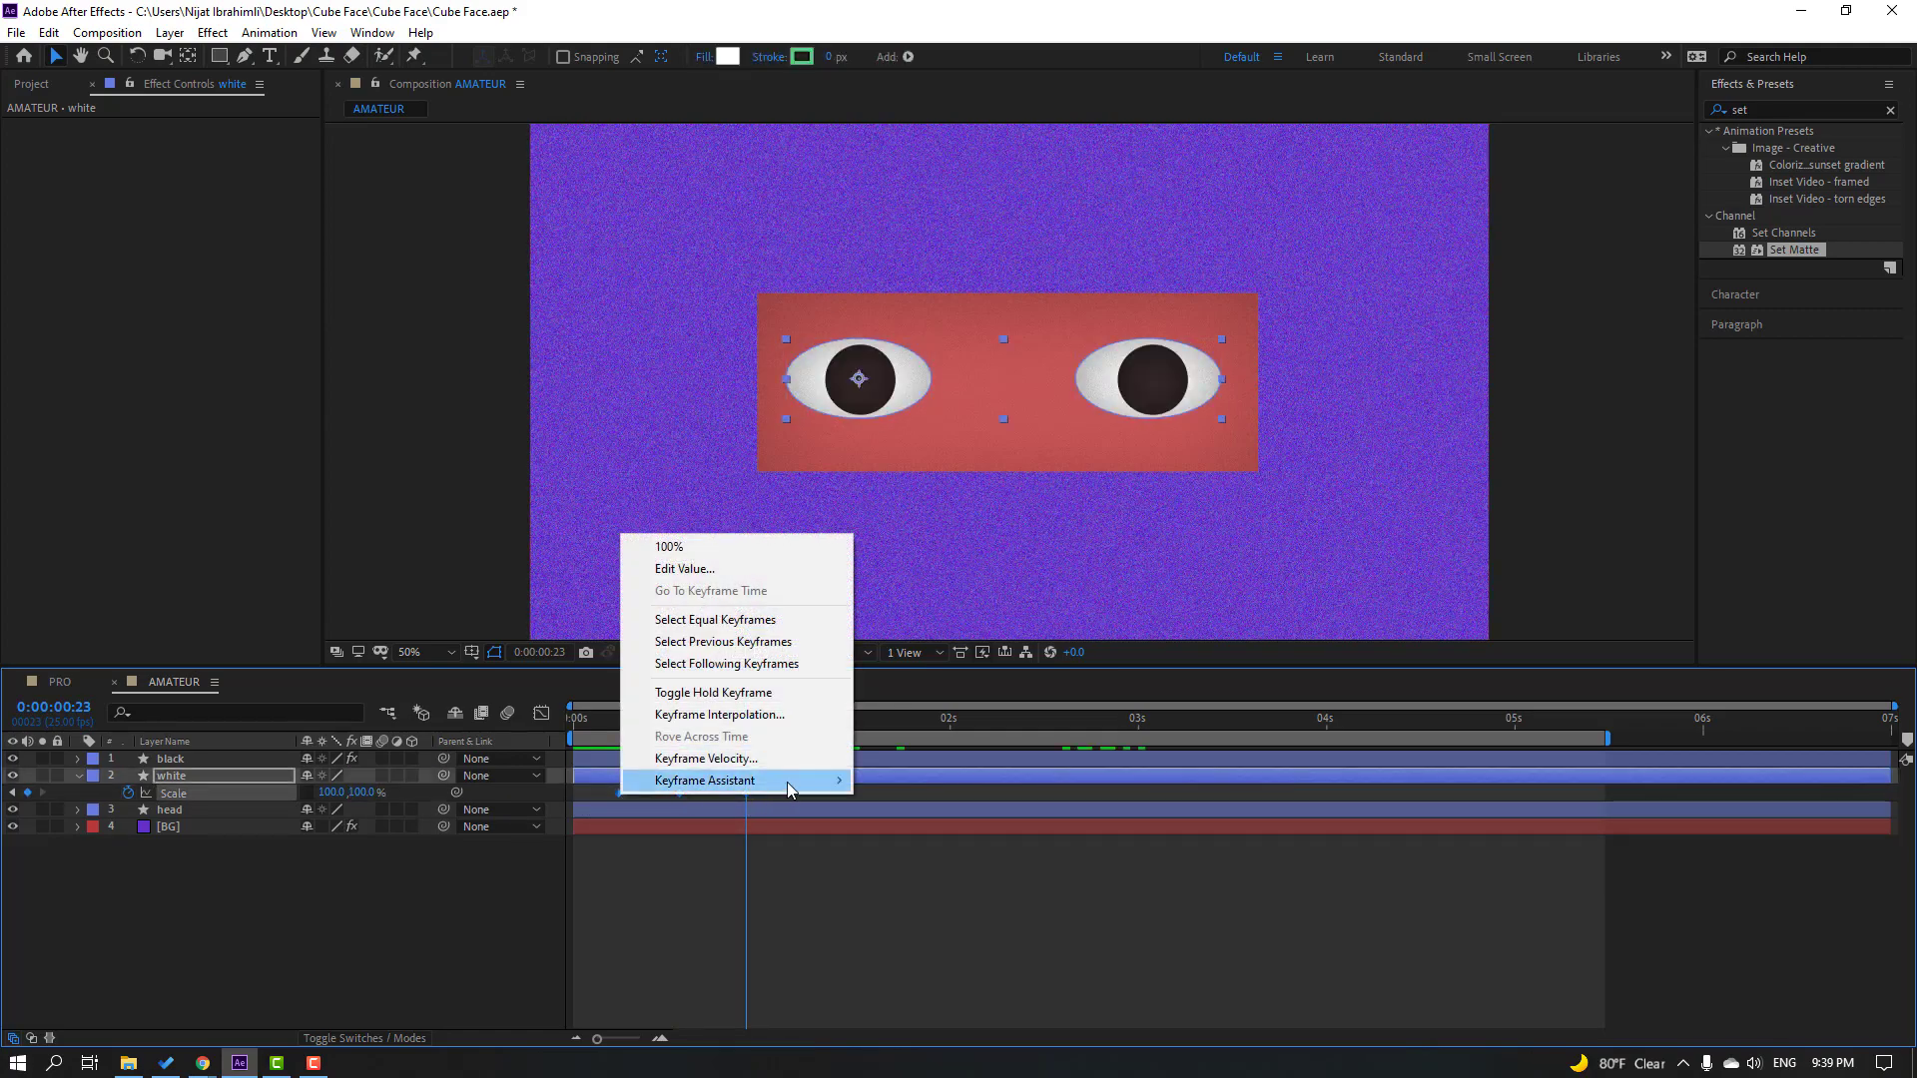
mouse_move(789, 780)
click(910, 847)
key(space)
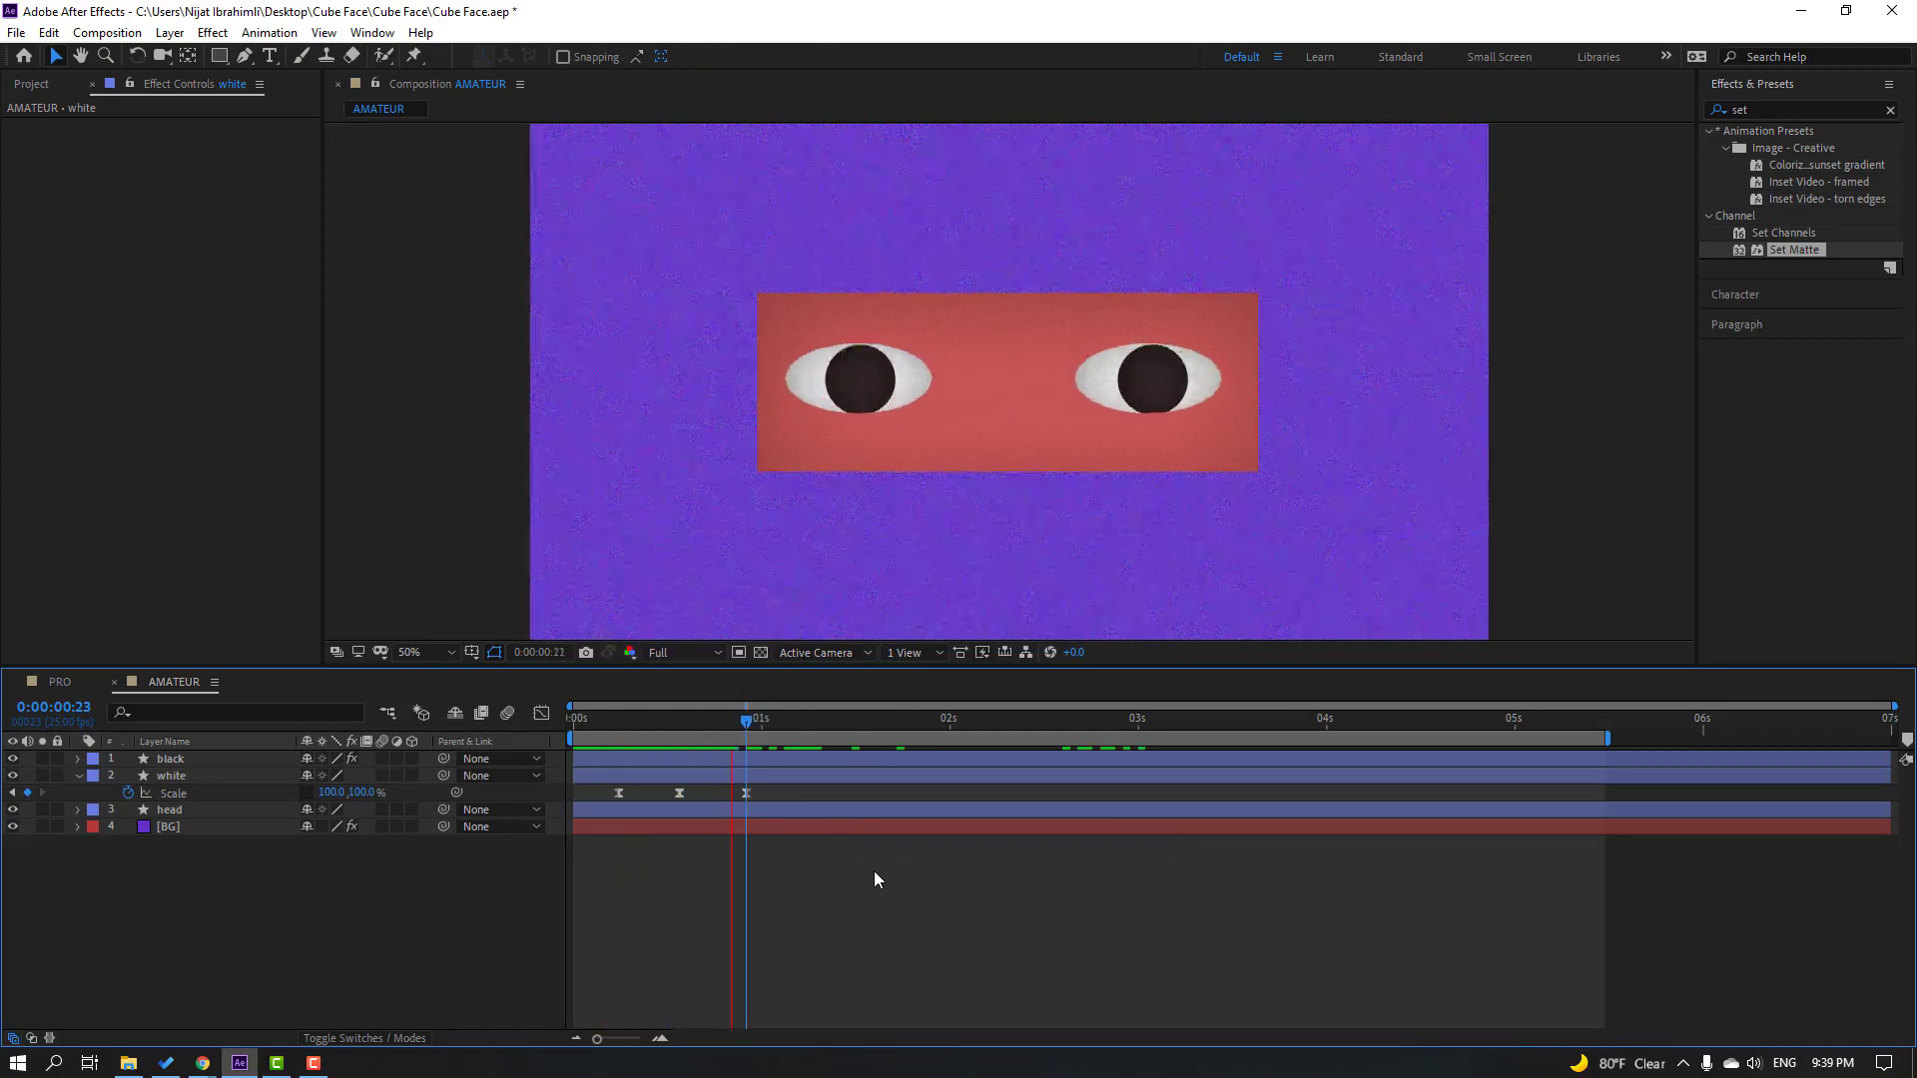
Step: Copy the blink keyframes to about 2 seconds and 4 seconds, then return to the start
drag(782, 799, 614, 802)
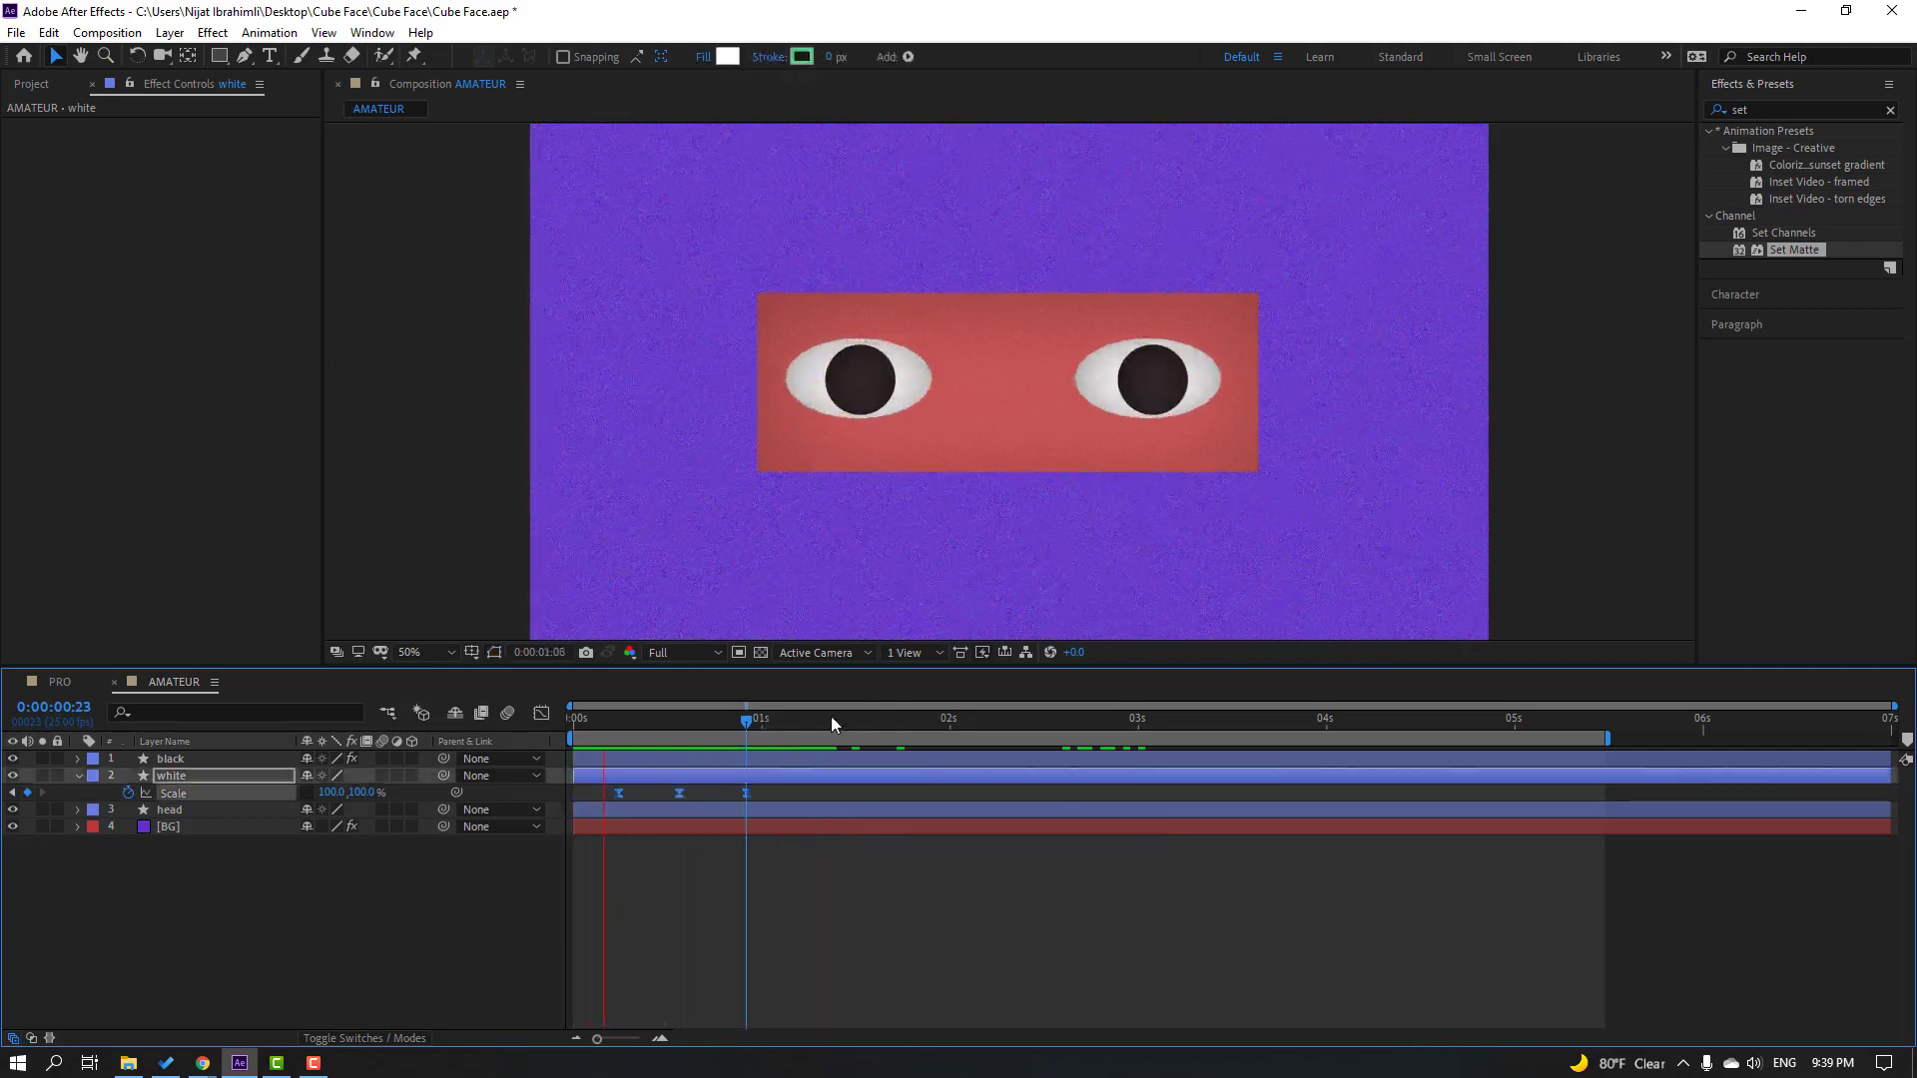
drag(759, 730, 952, 734)
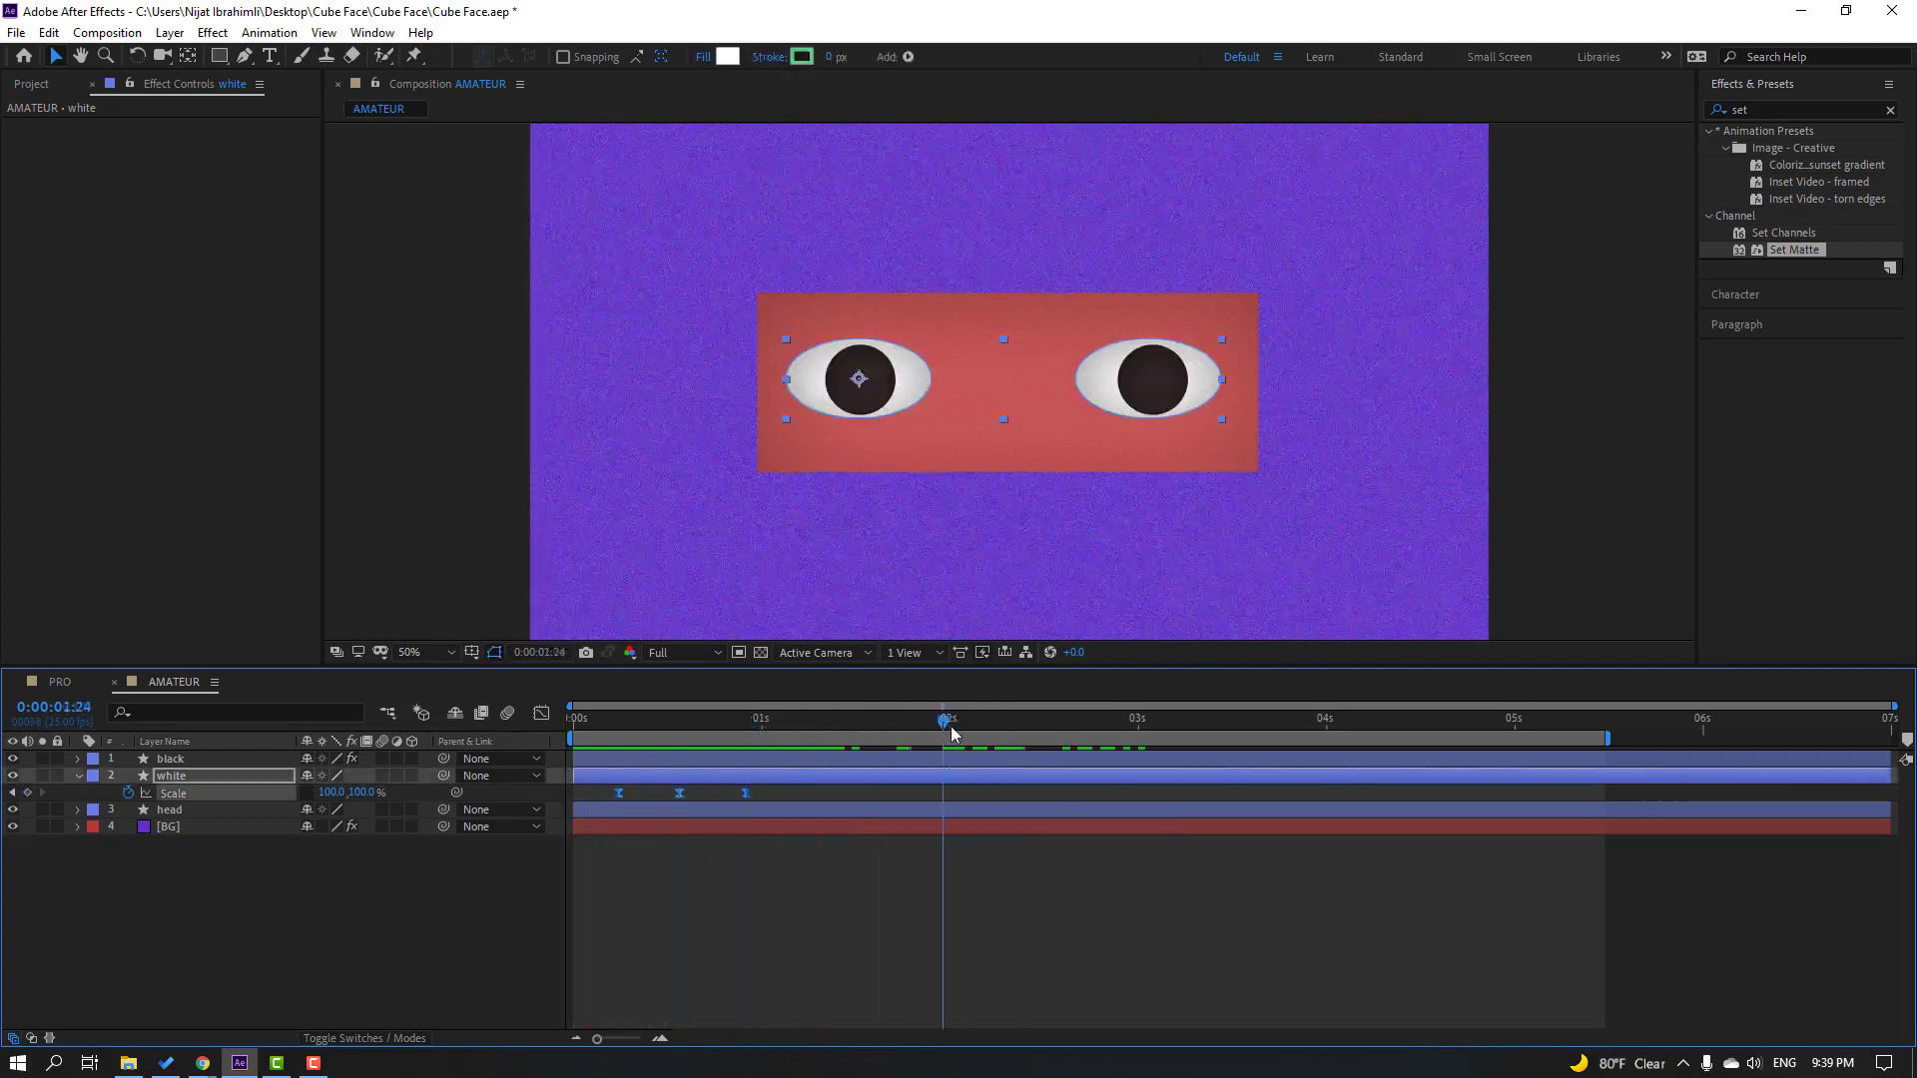
click(1327, 718)
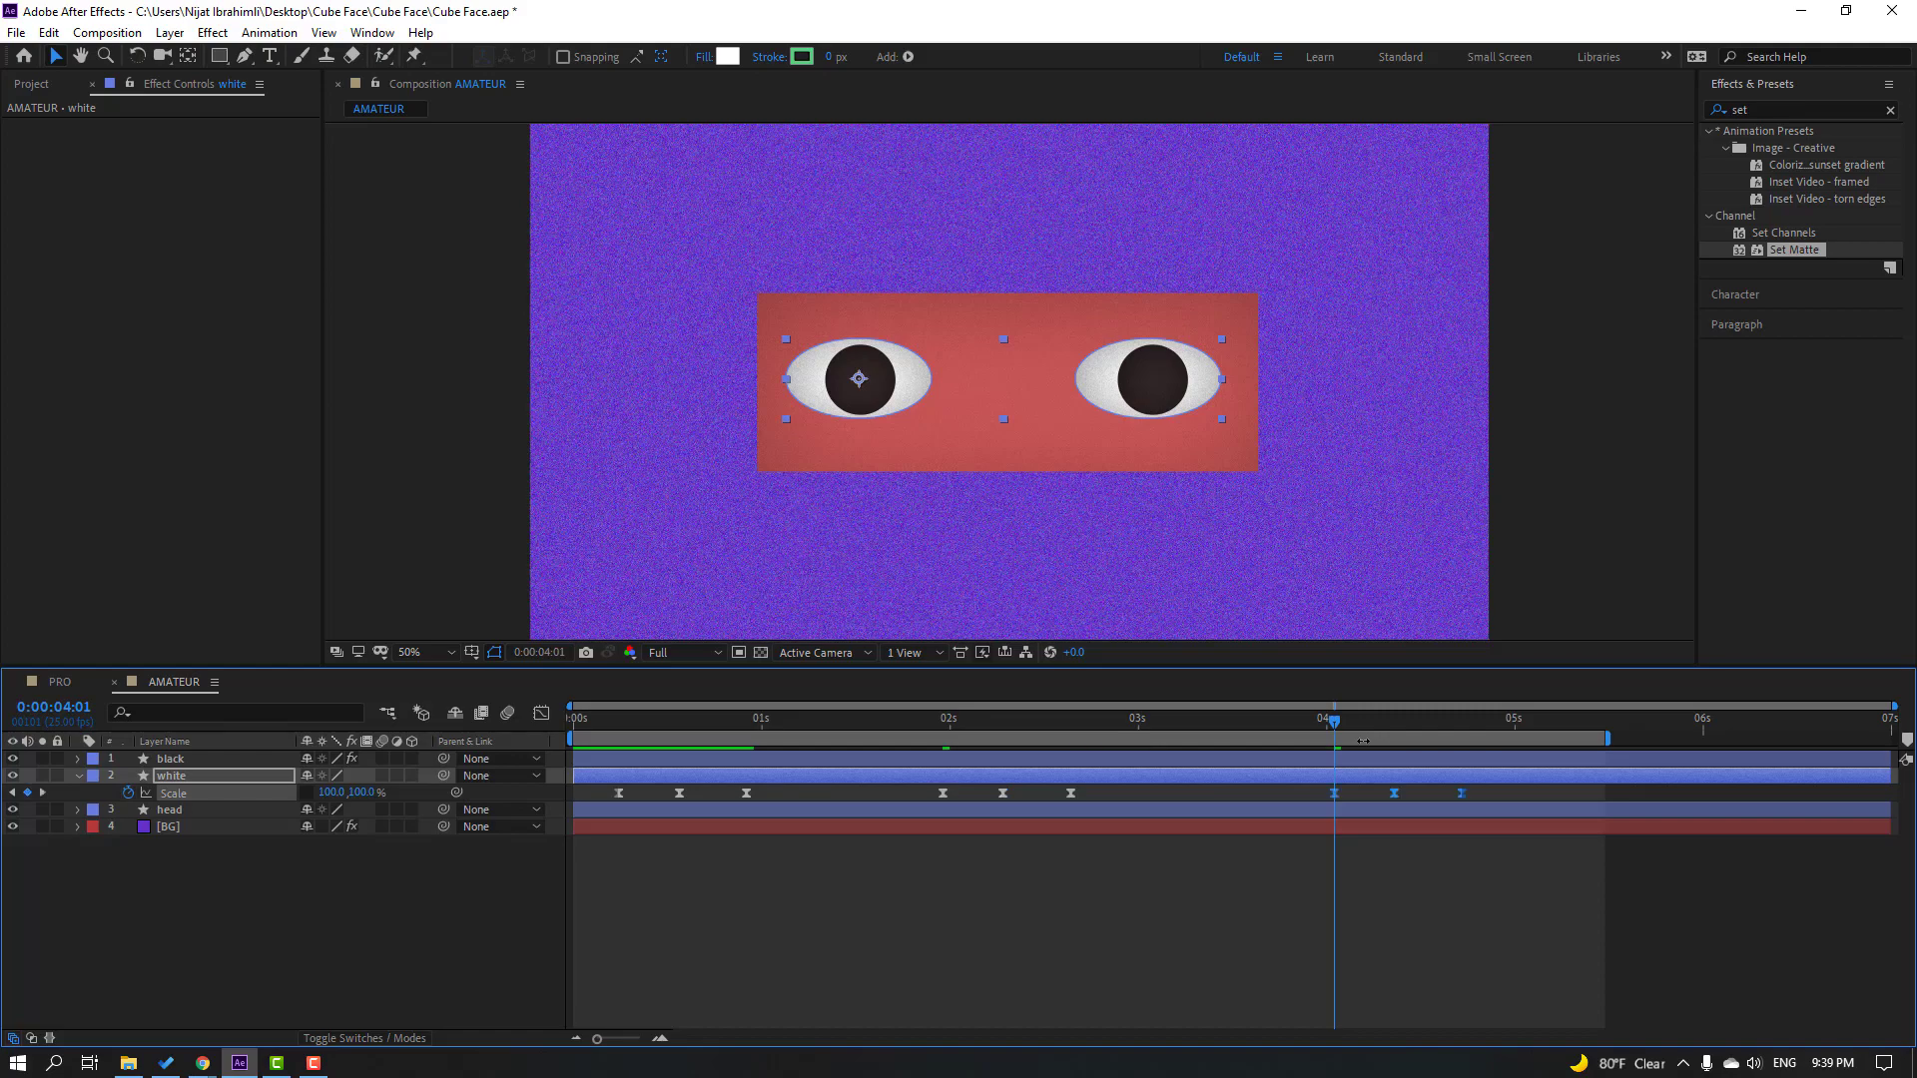
drag(693, 722, 3, 789)
Step: Keyframe black's Position so the pupils glance right at frame 3, then left by 1:03
click(170, 759)
key(ctrl+alt+shift+e)
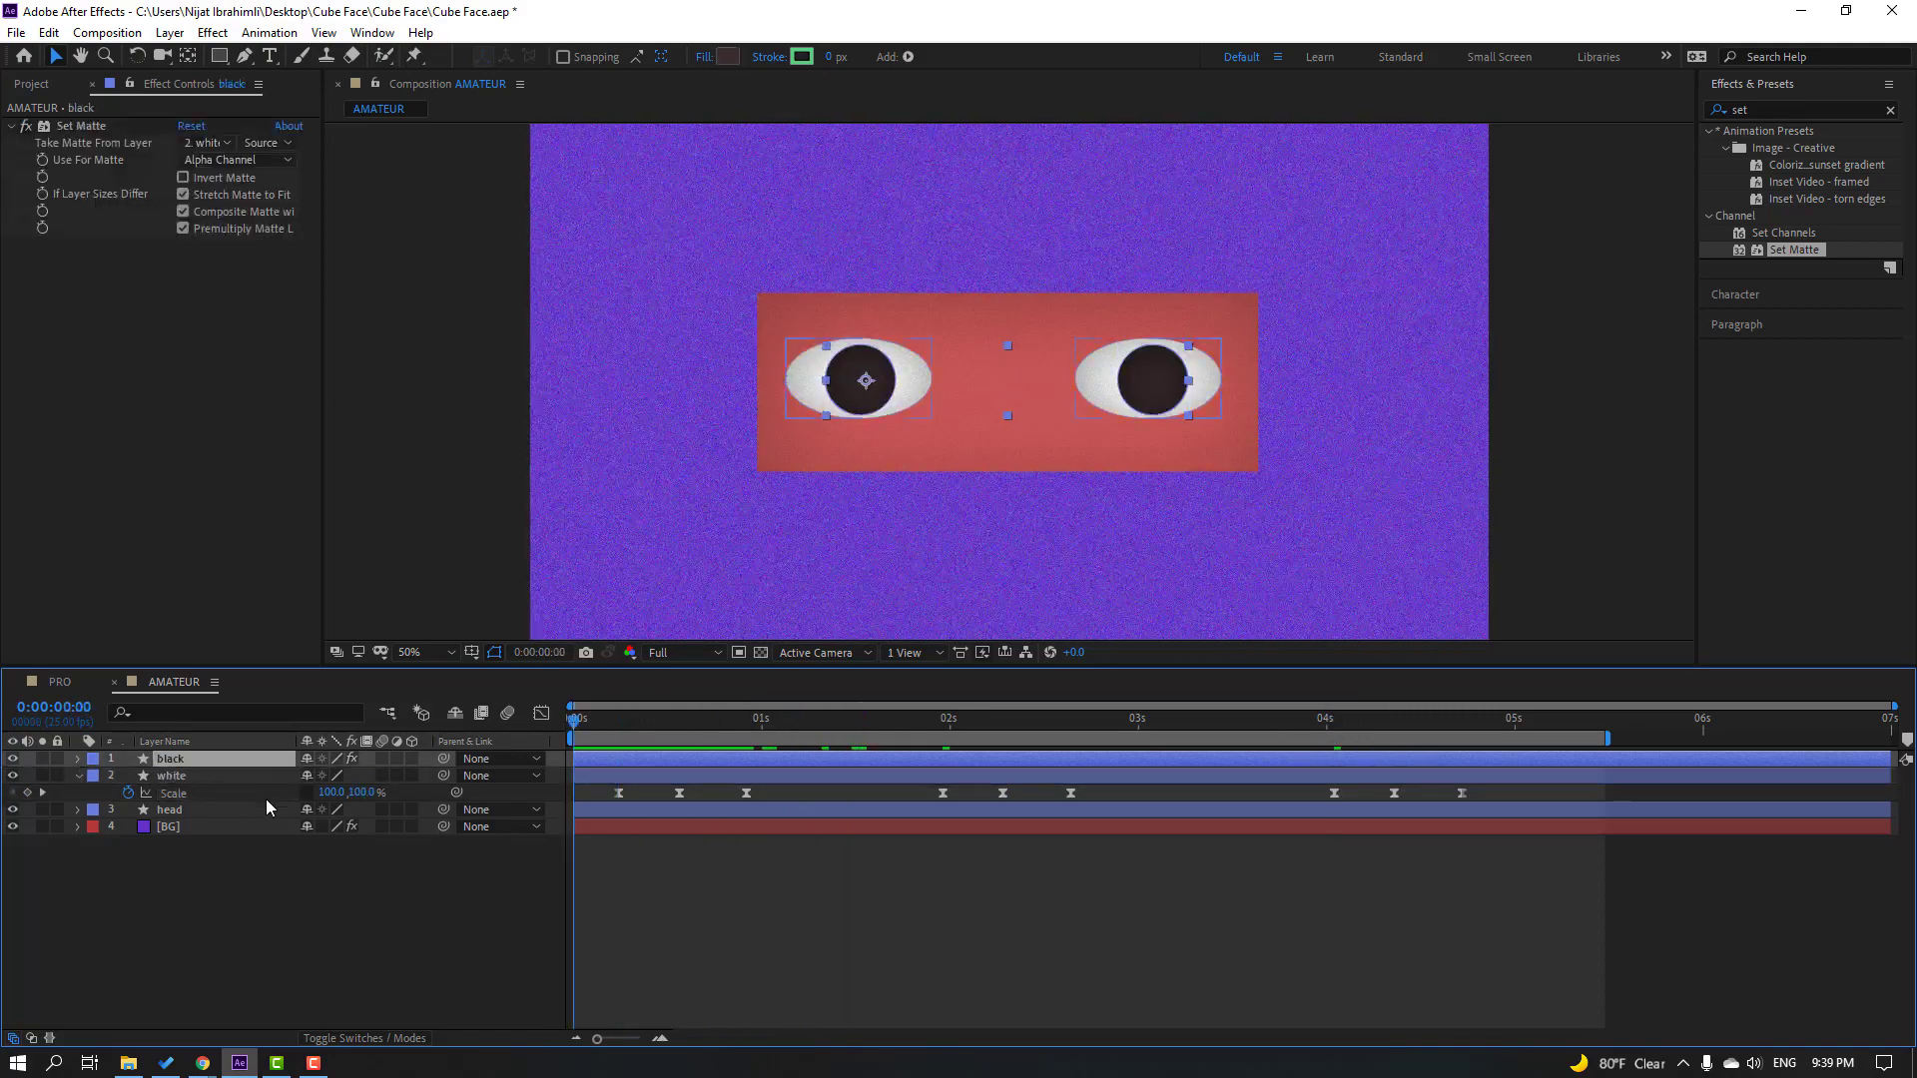
key(p)
drag(601, 721, 657, 734)
click(127, 775)
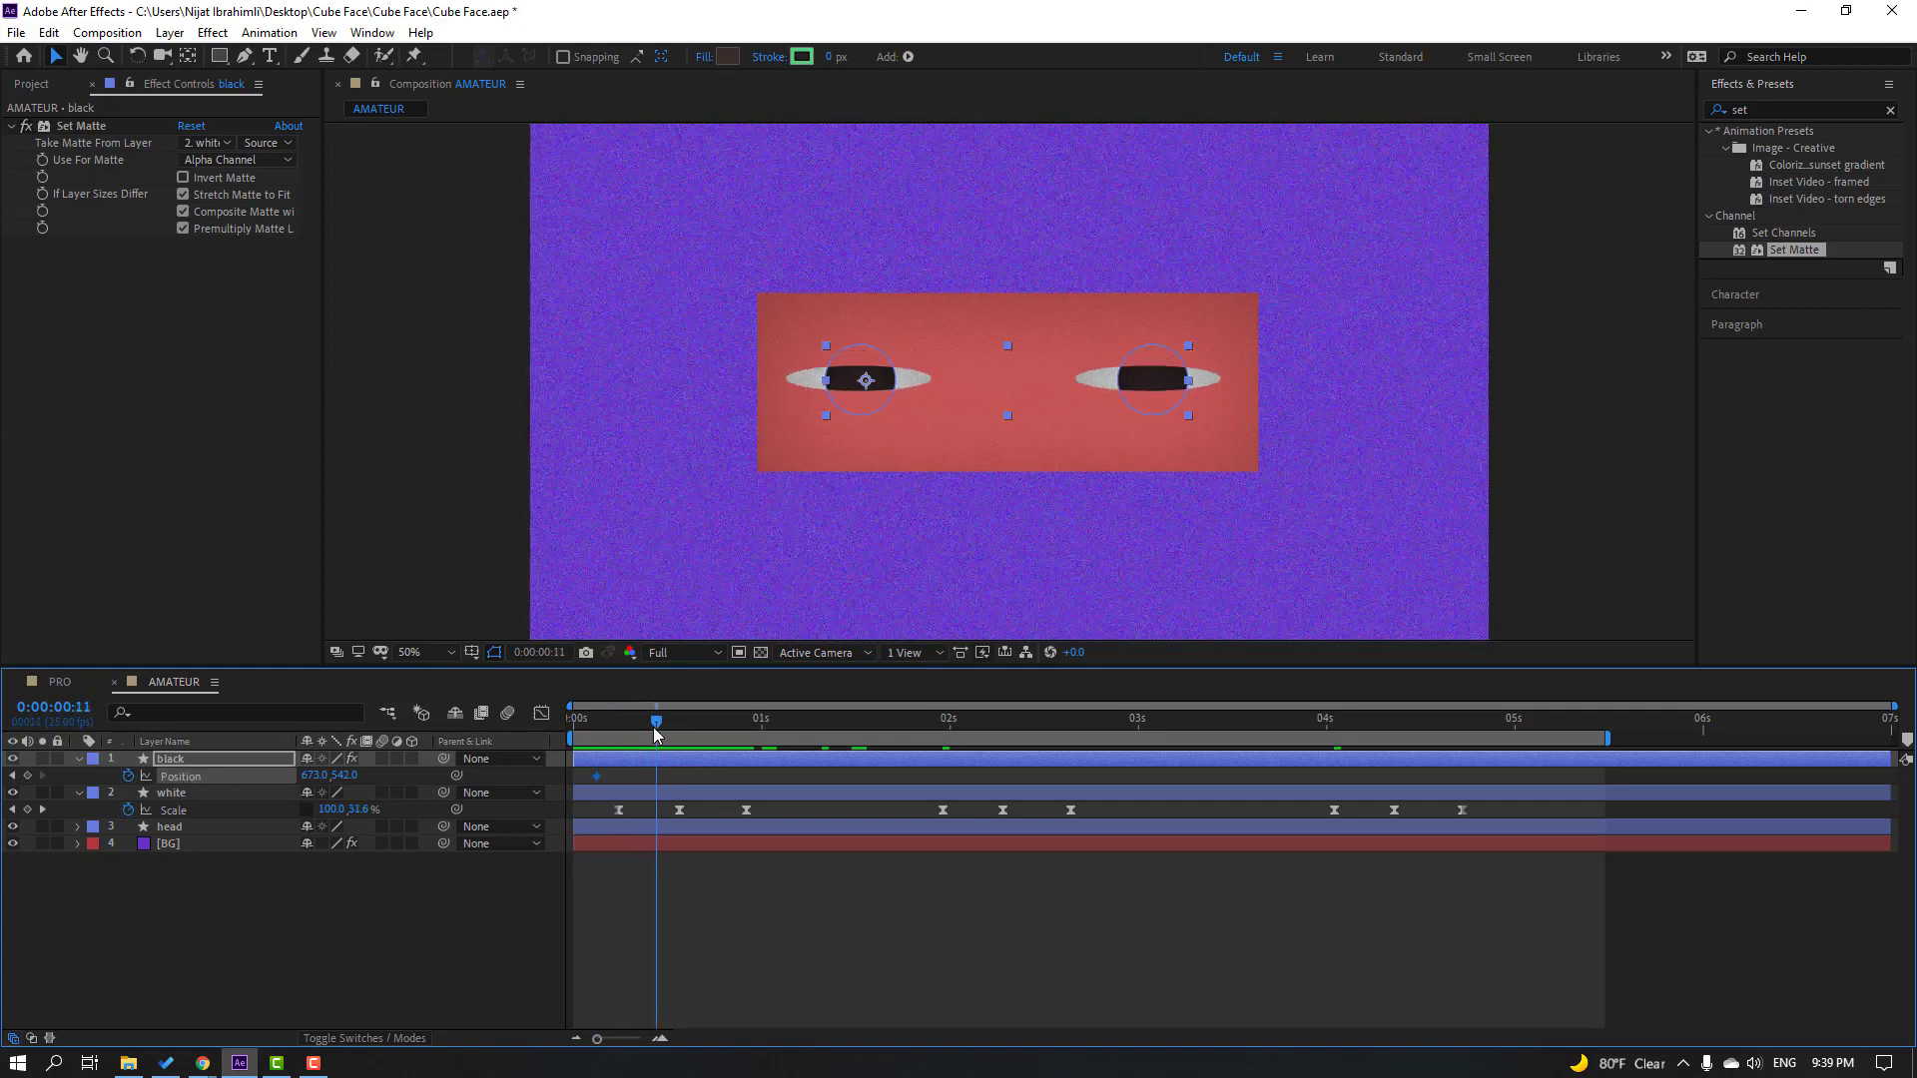
drag(872, 424, 904, 410)
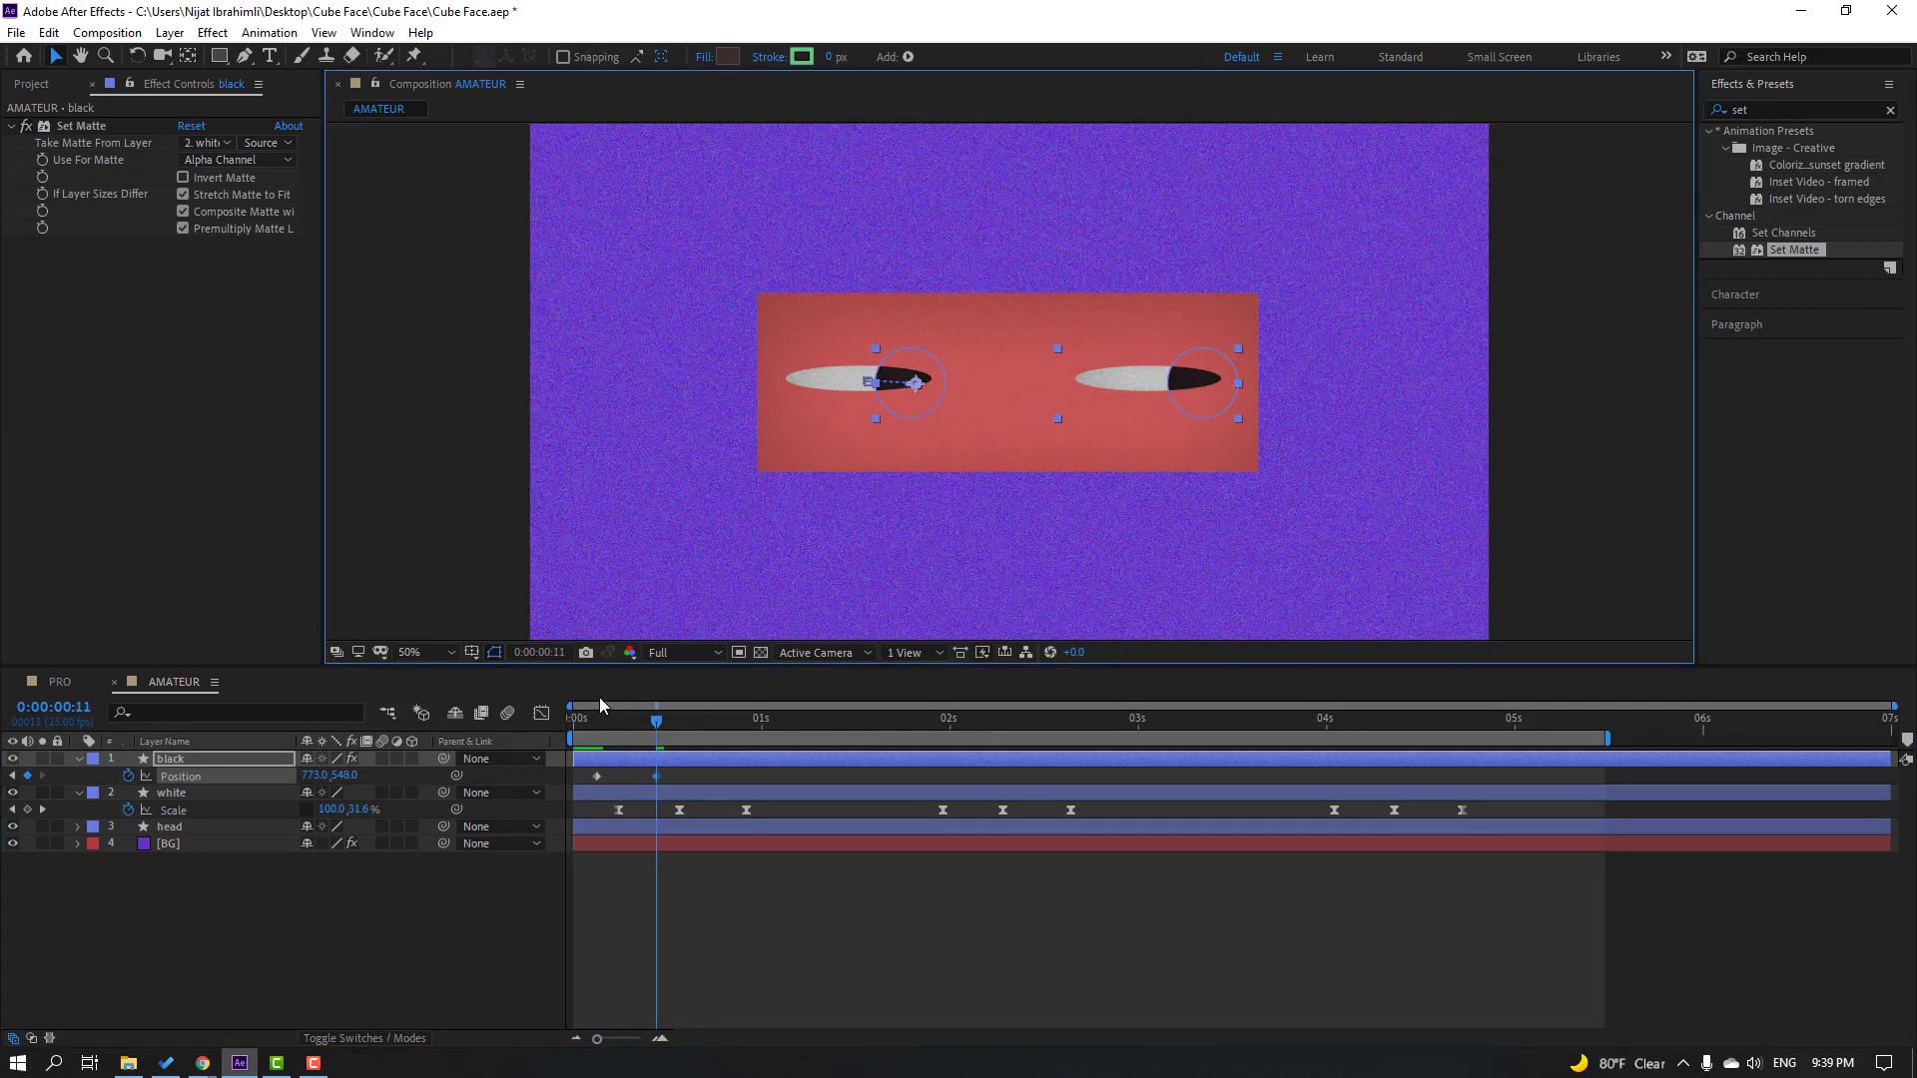
drag(599, 719, 784, 715)
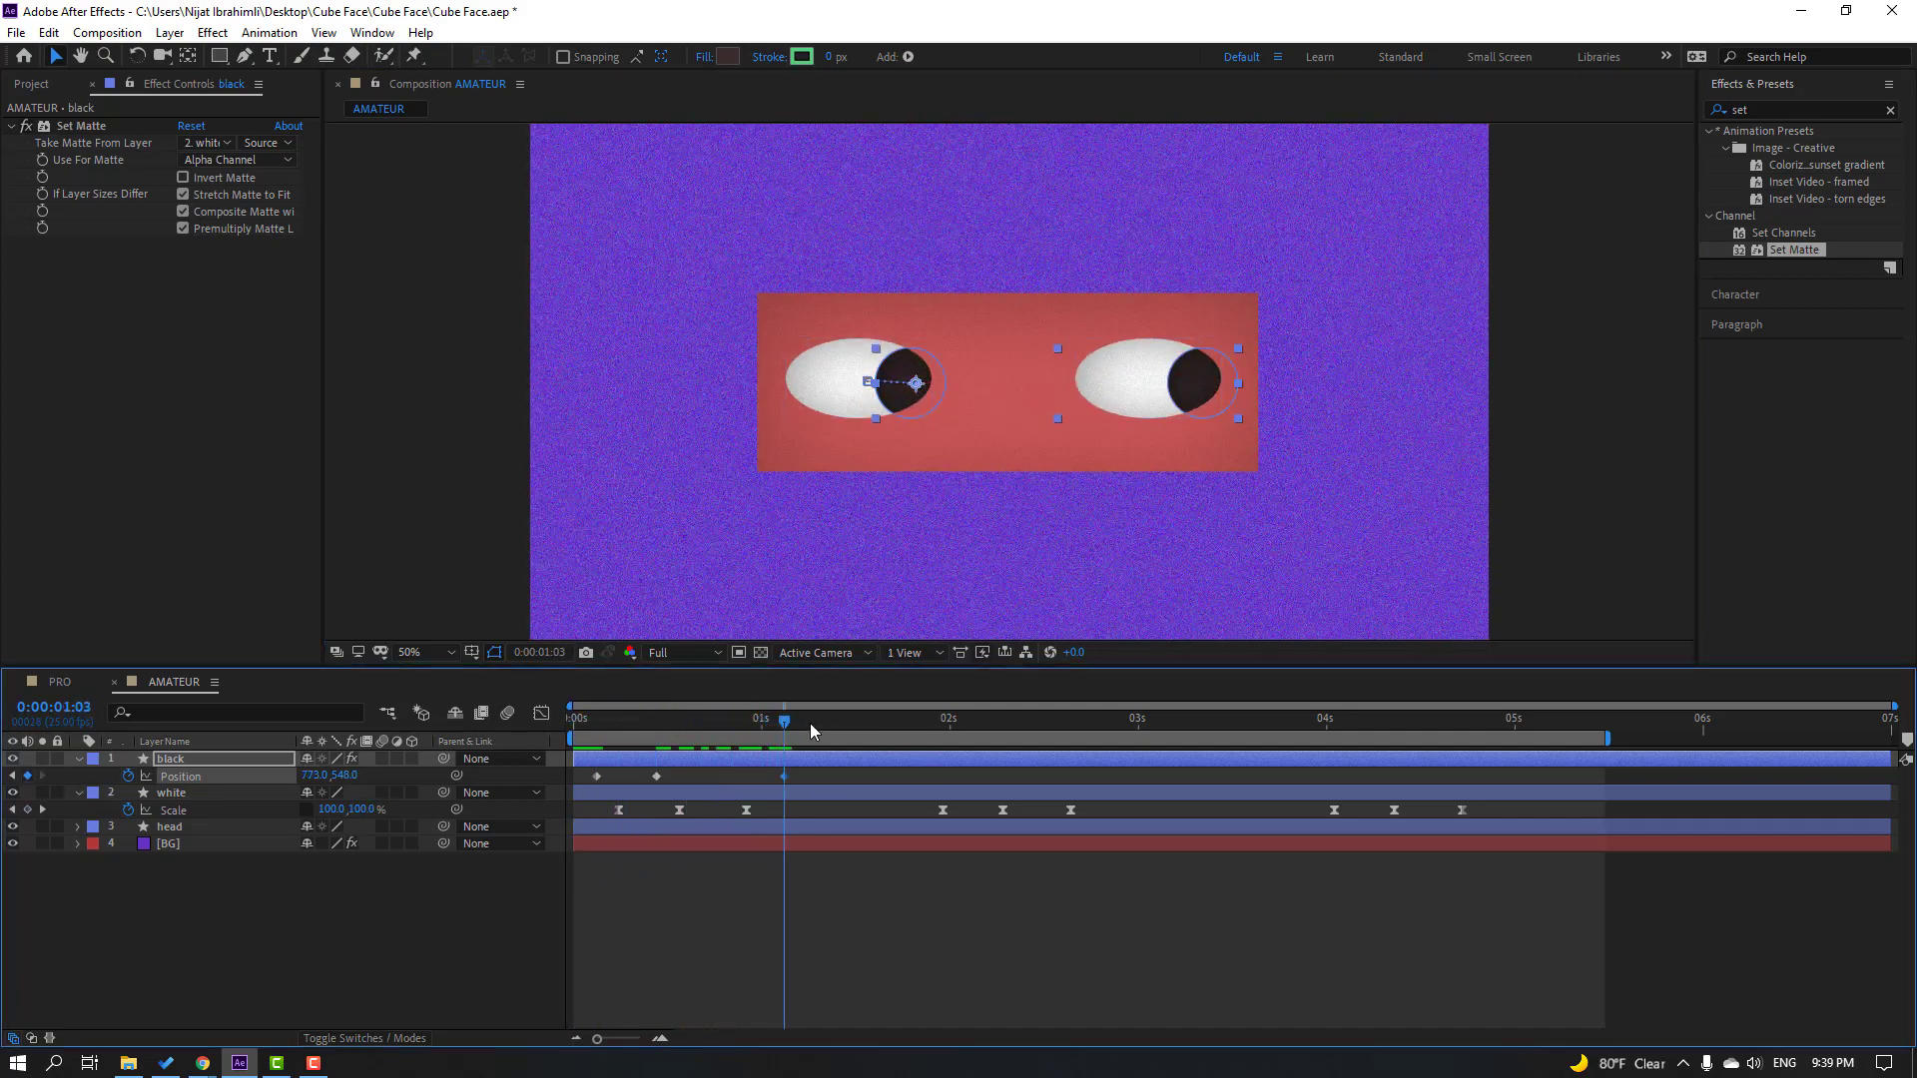
drag(927, 401, 809, 408)
Step: Add pupil glances up-right, down-right, and down-left around 0:00:04:21
drag(862, 743, 1198, 739)
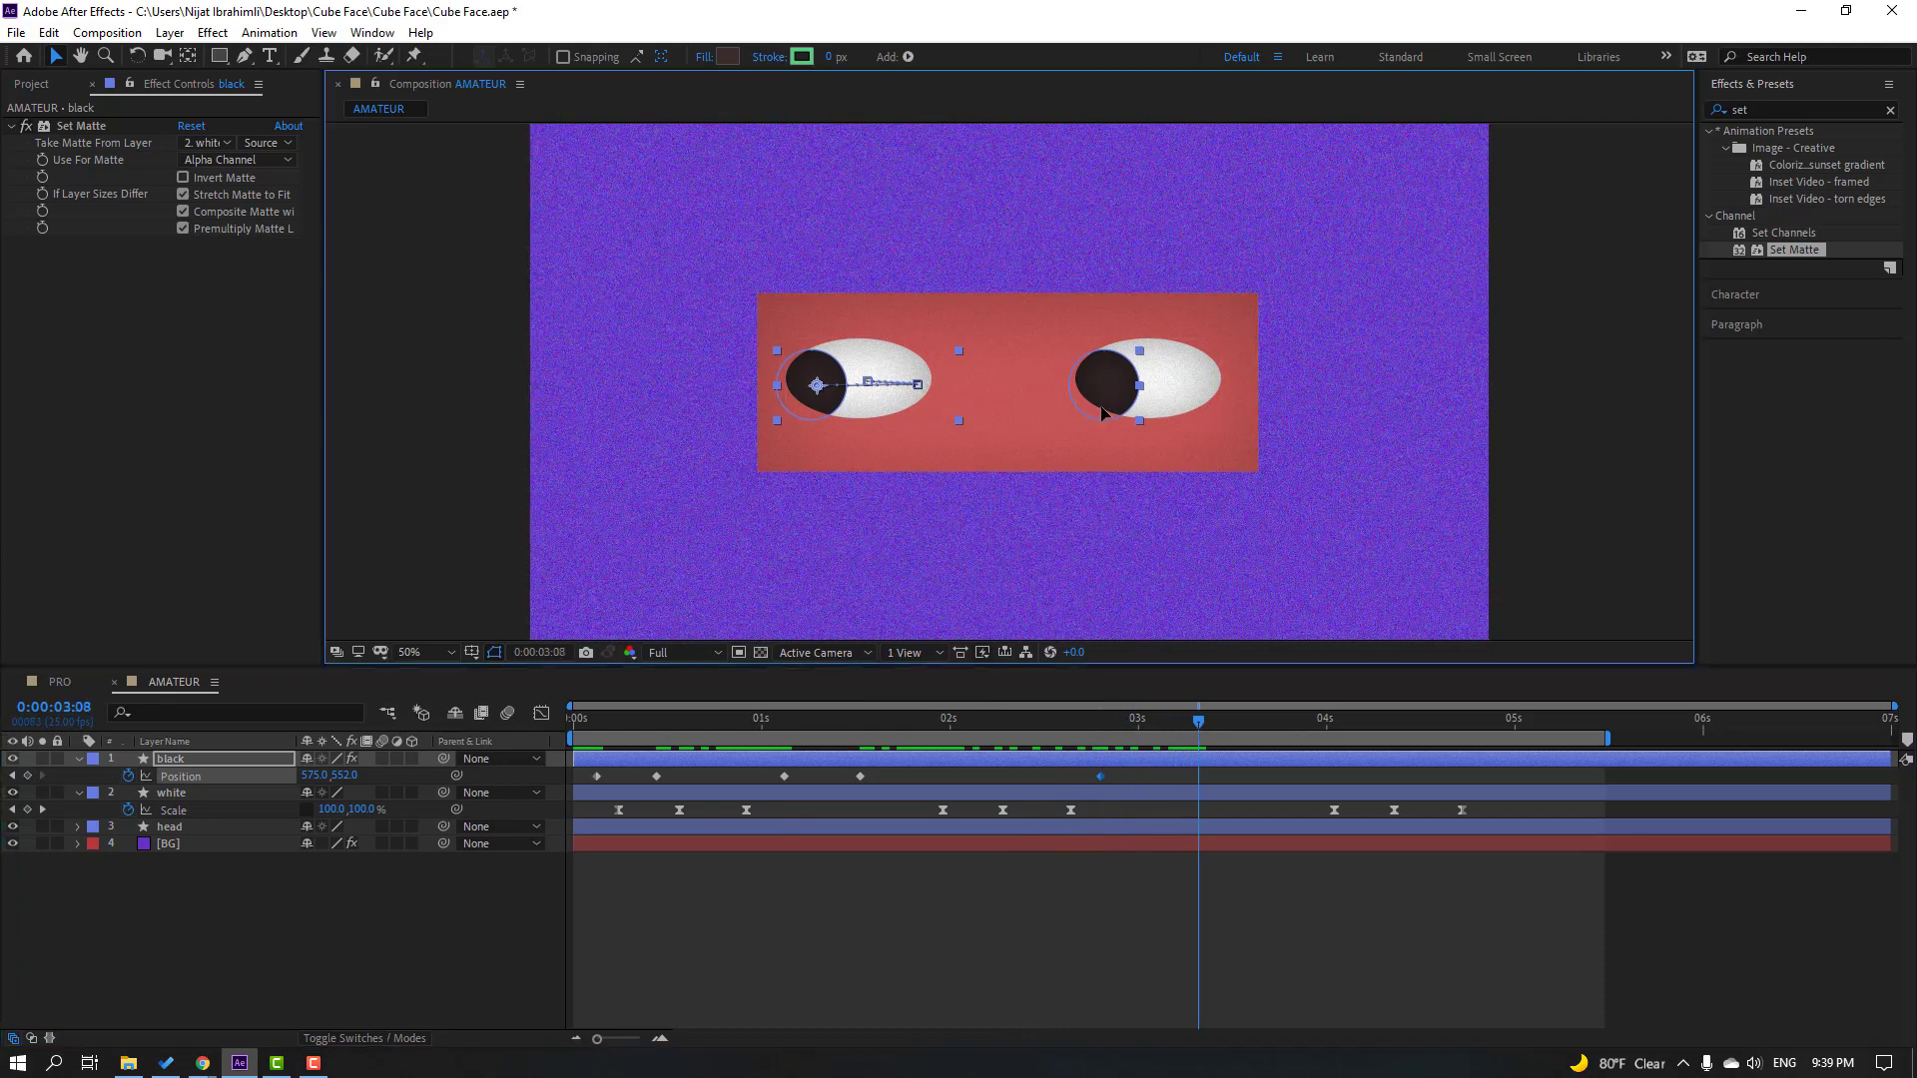
drag(1096, 413, 1144, 380)
drag(1058, 740, 1243, 717)
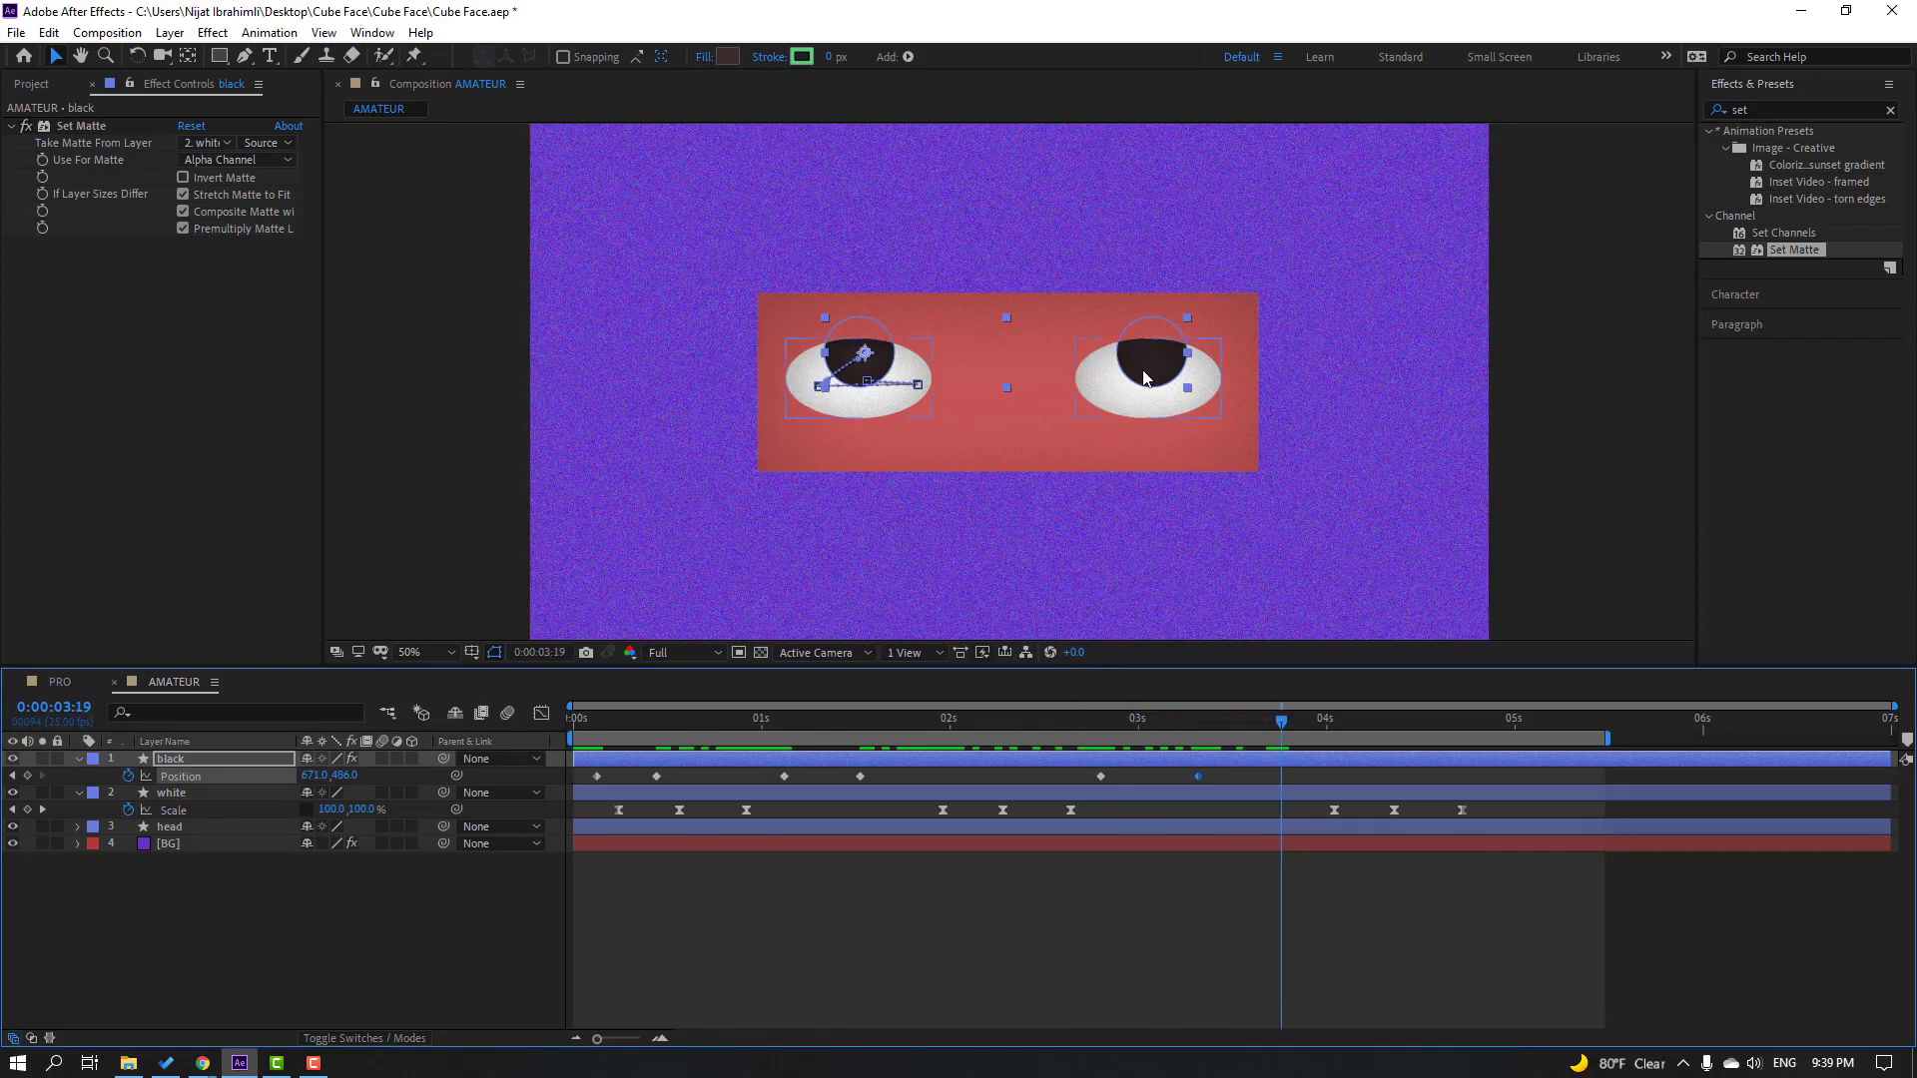
drag(1144, 377, 1192, 419)
drag(1322, 717, 1489, 718)
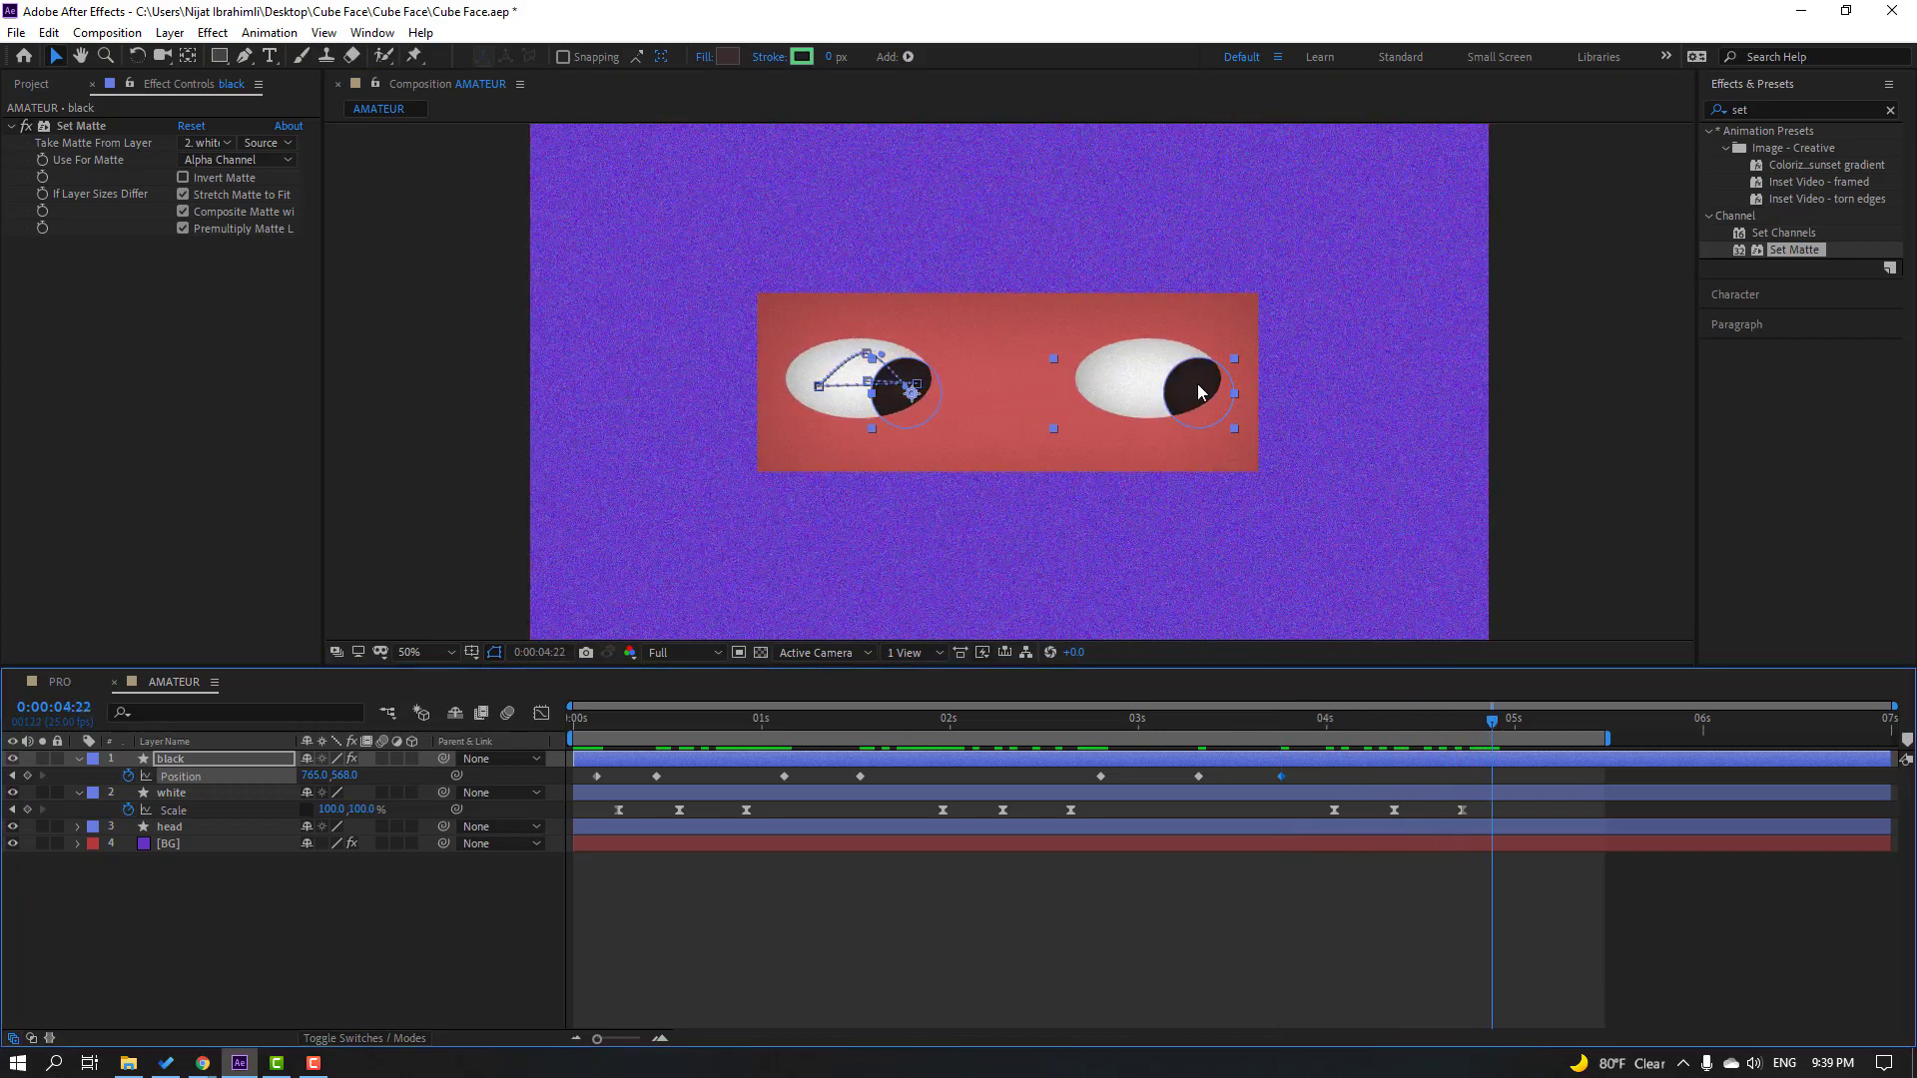
drag(1199, 392, 1126, 409)
Step: Apply Easy Ease to all pupil Position keyframes and preview, stopping at 0:00:04:18
drag(1563, 777, 584, 790)
right_click(596, 777)
mouse_move(804, 1028)
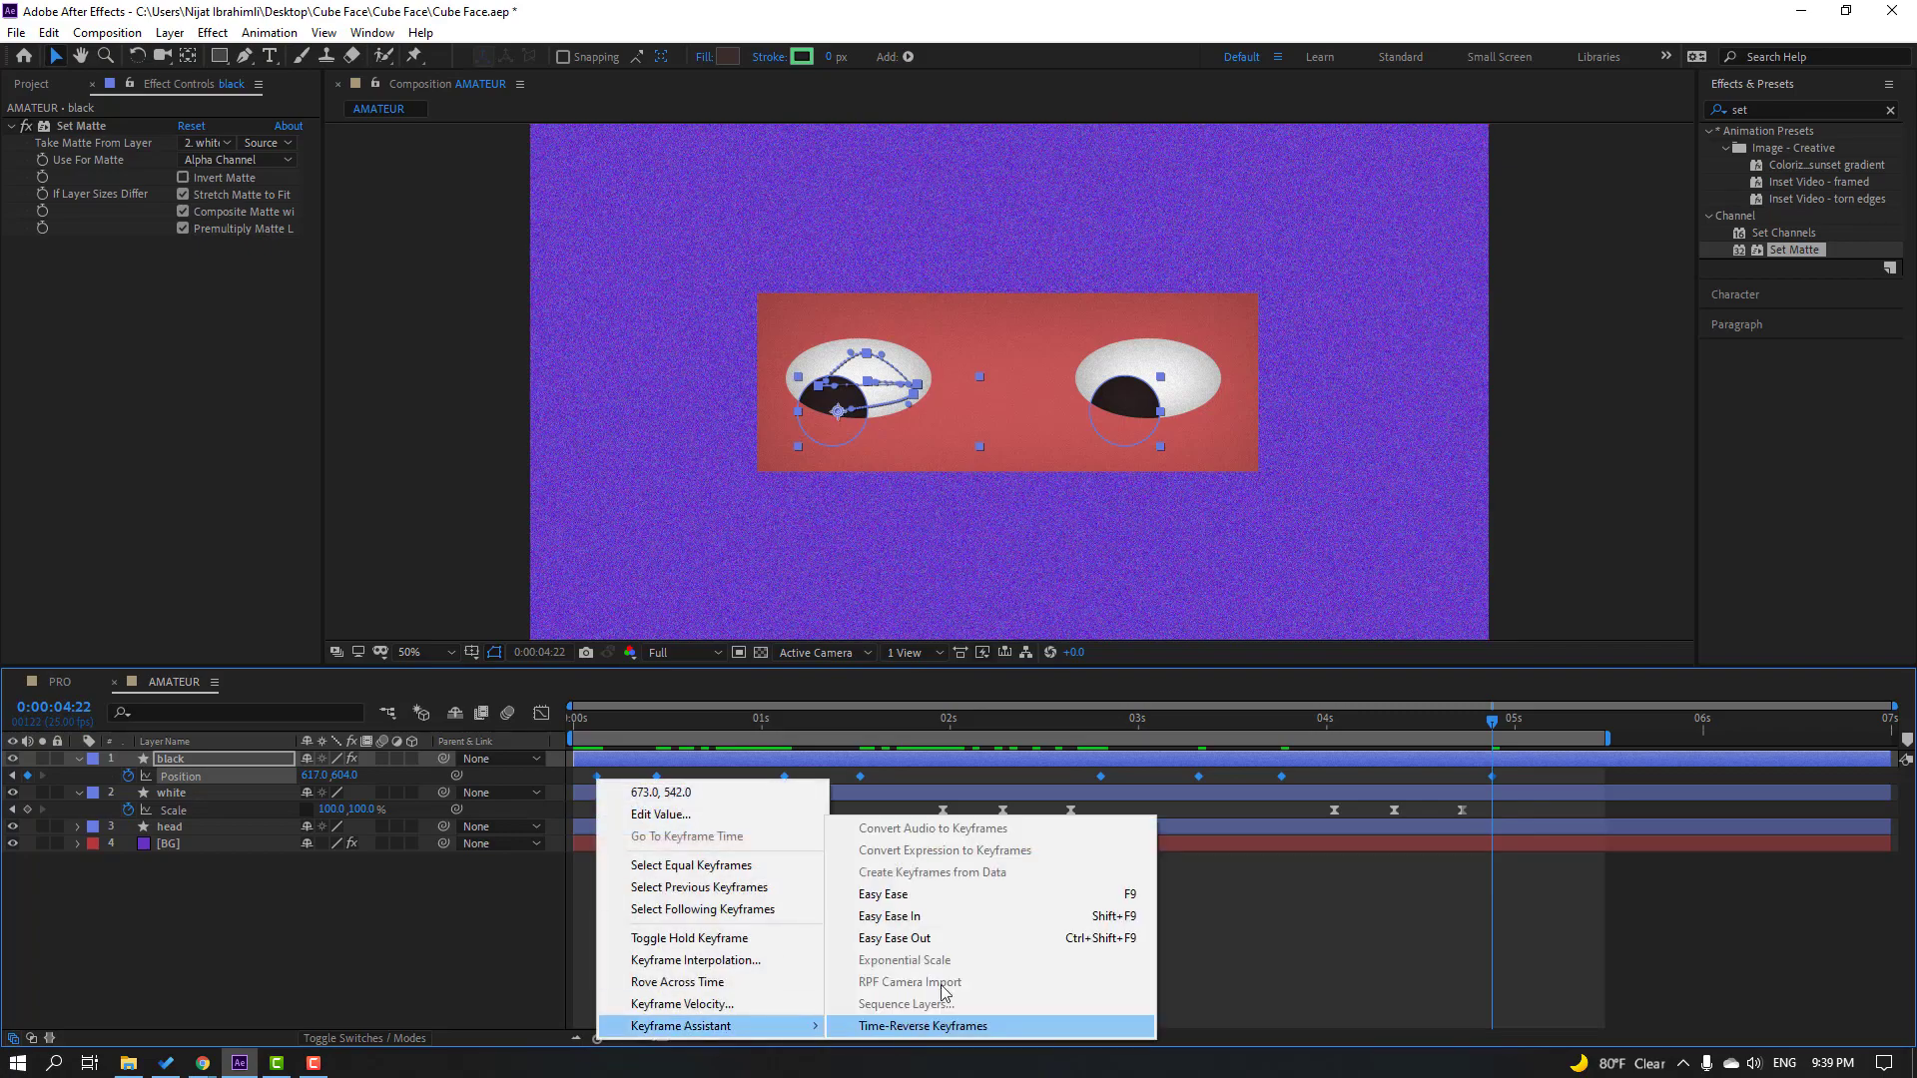
click(908, 891)
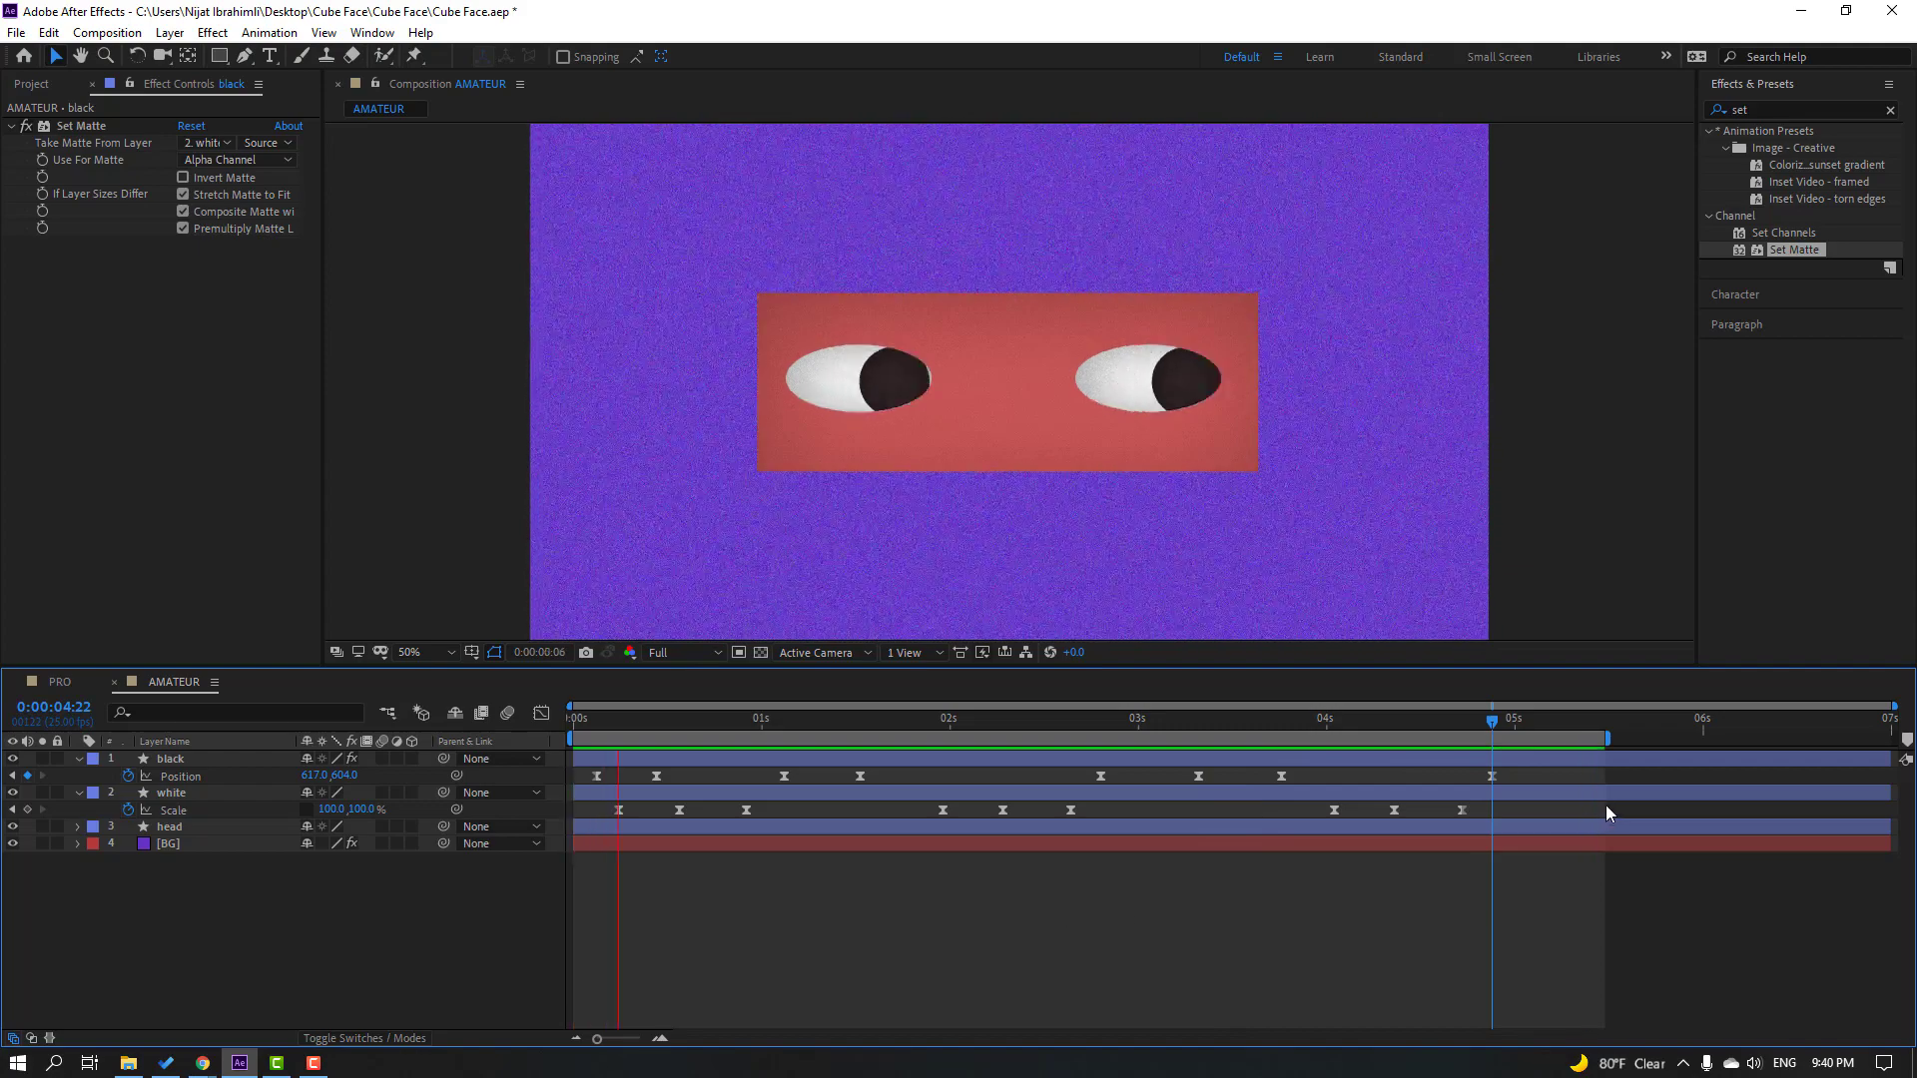
click(1464, 723)
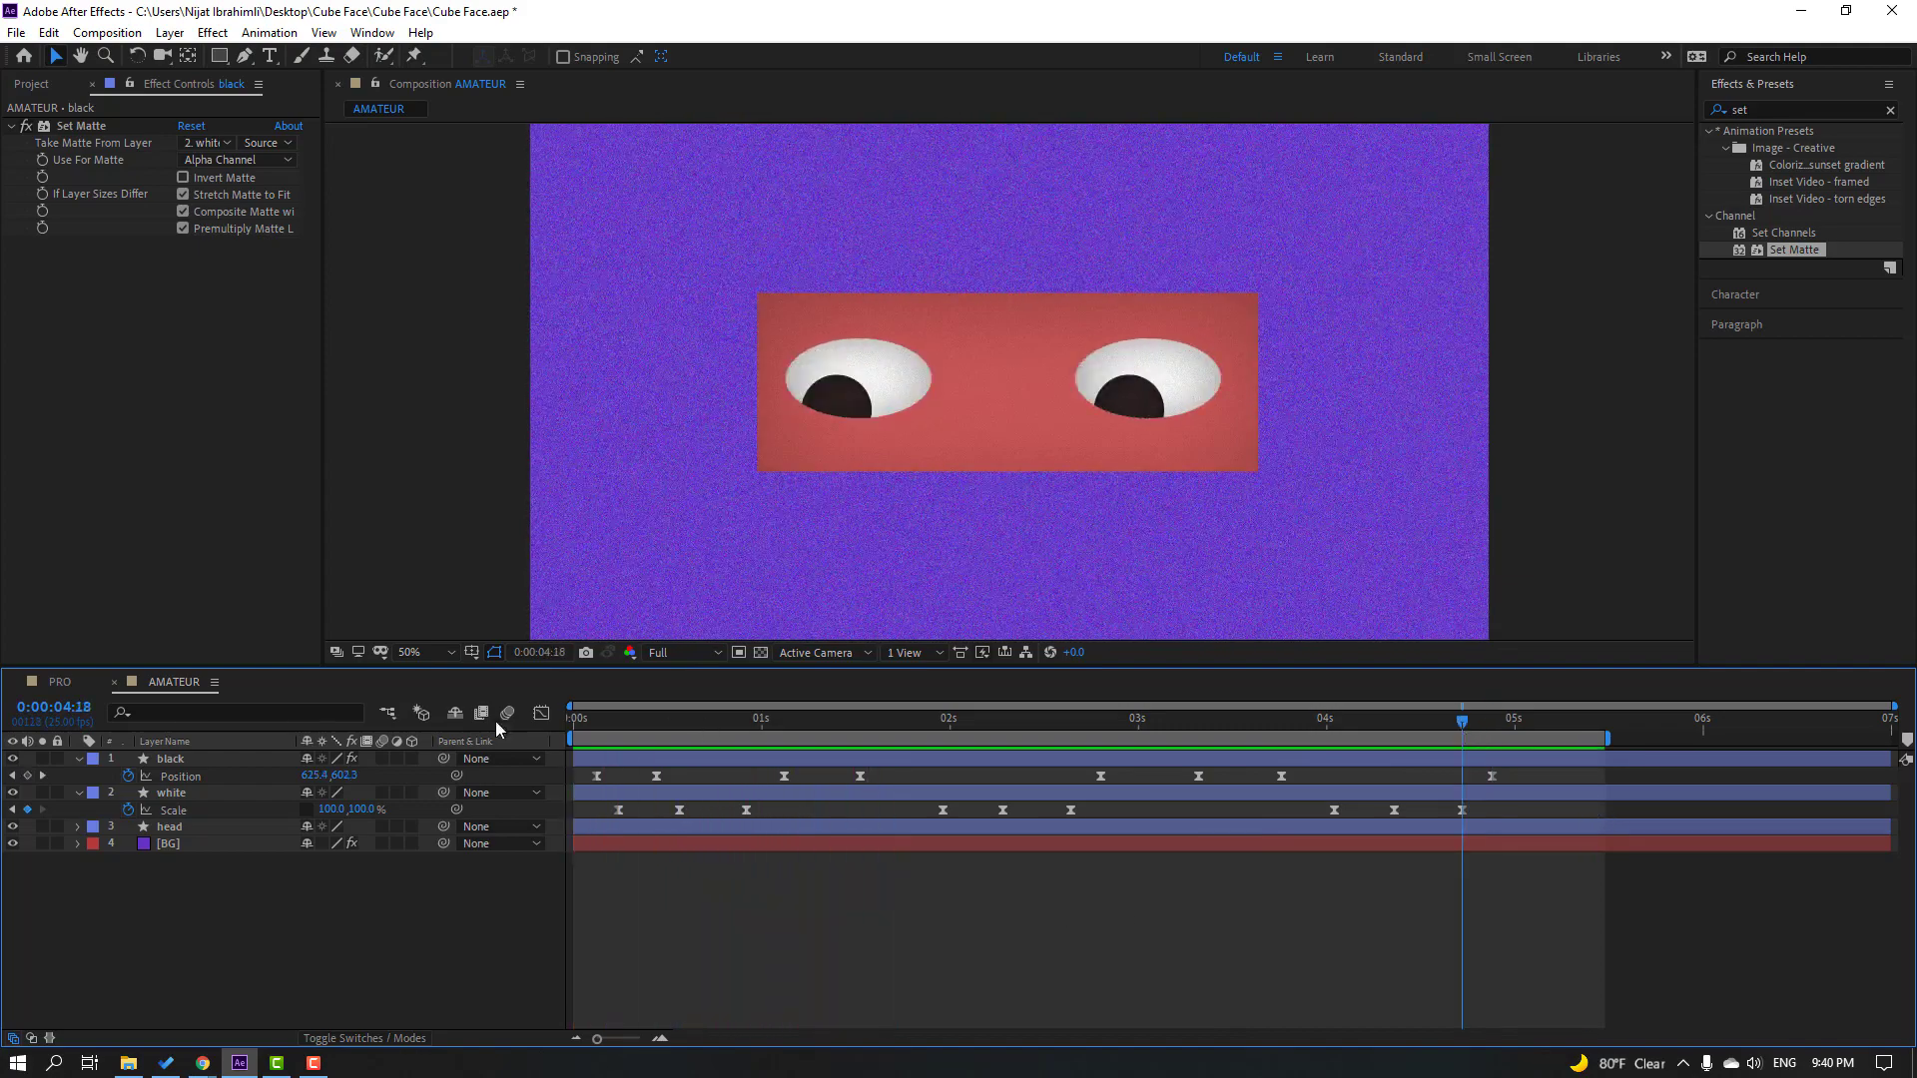
Step: In the PRO composition, add Set Matte to black taking its matte from 2. white
click(56, 683)
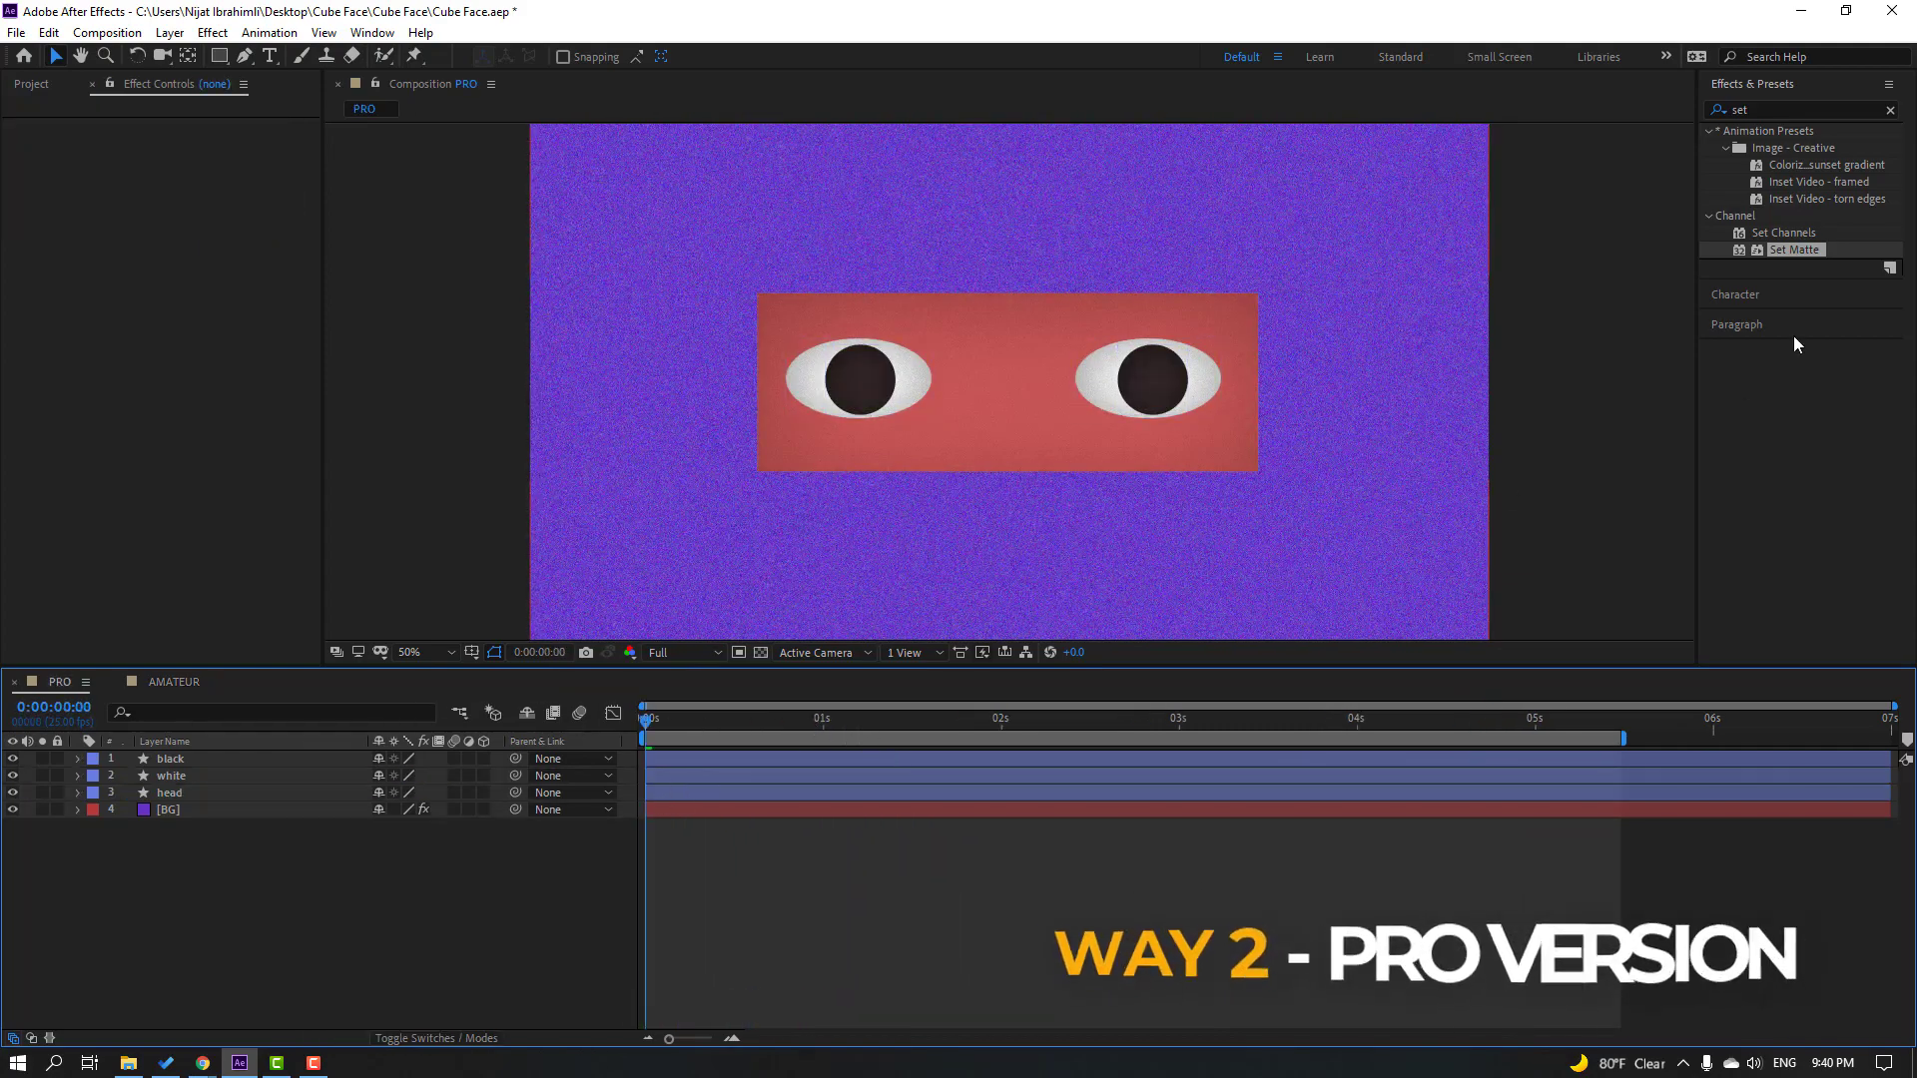
drag(1794, 249, 162, 760)
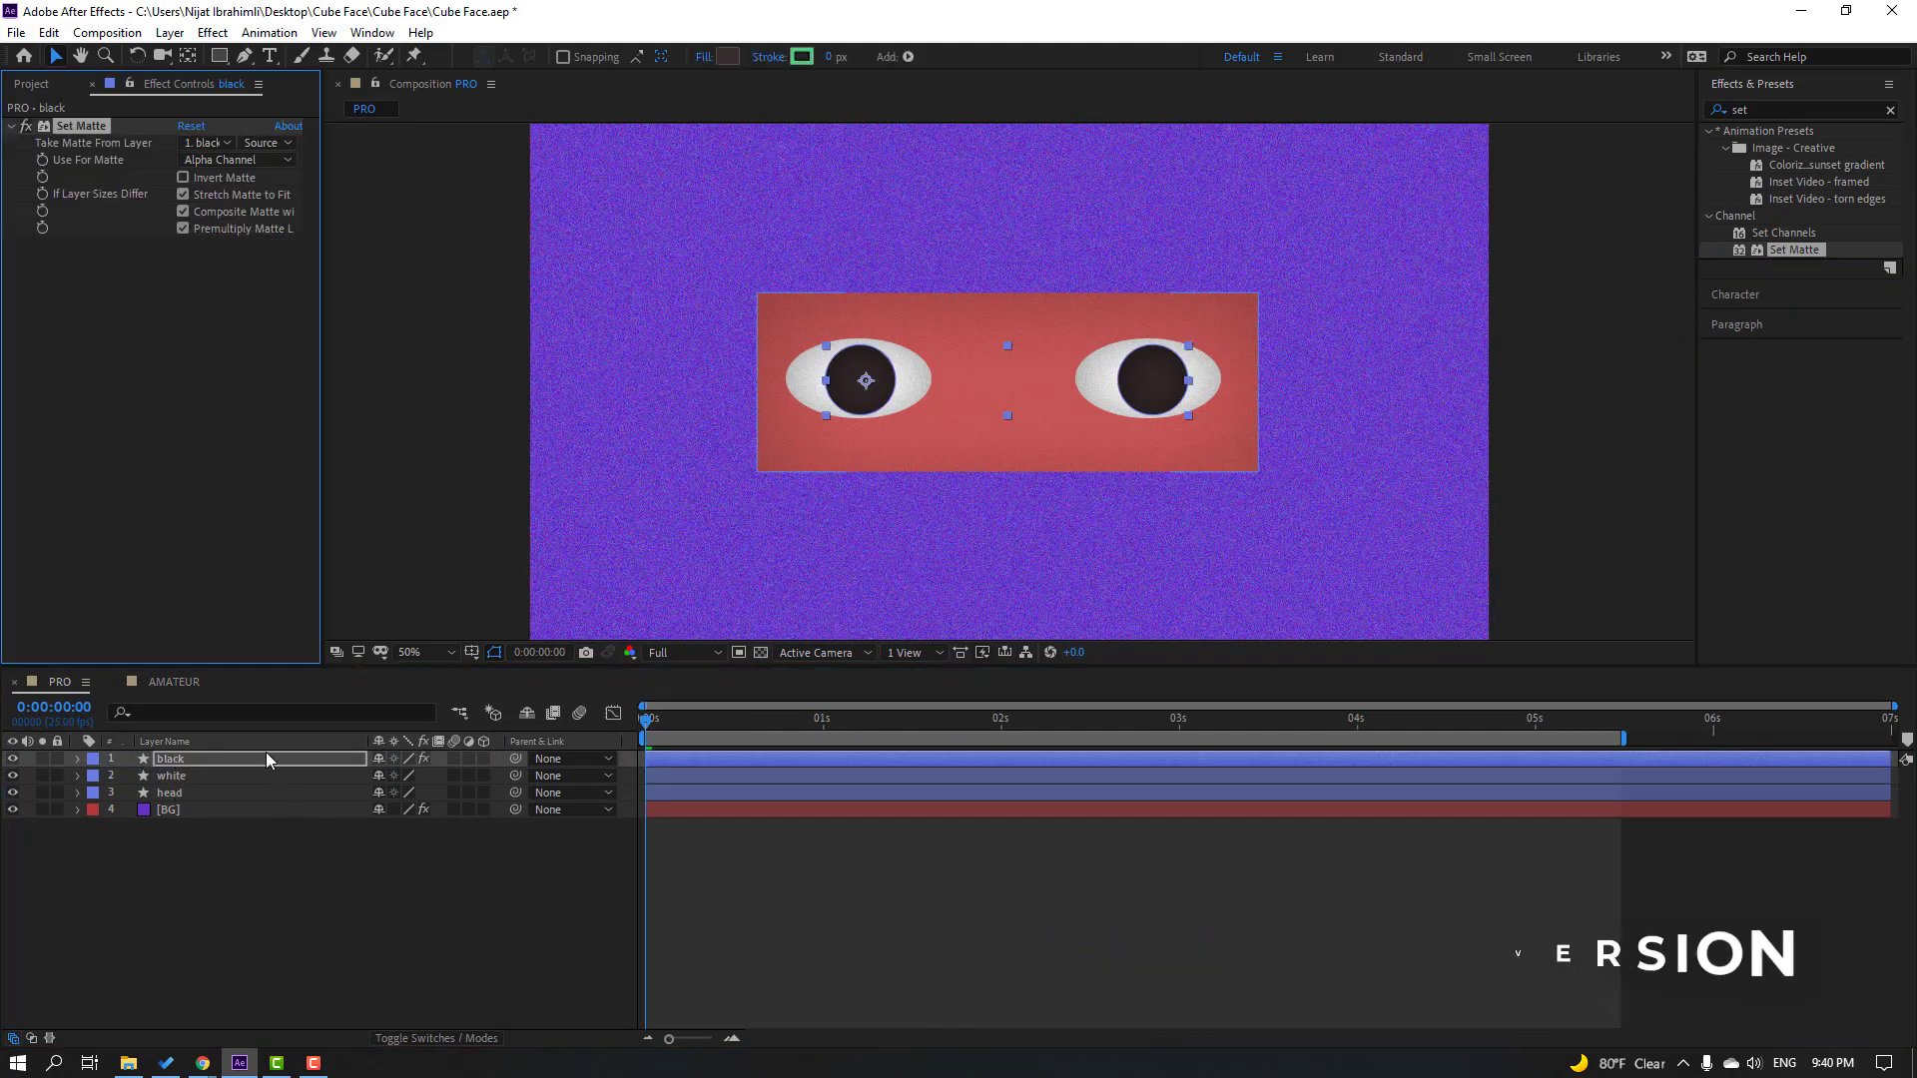
click(207, 143)
click(205, 201)
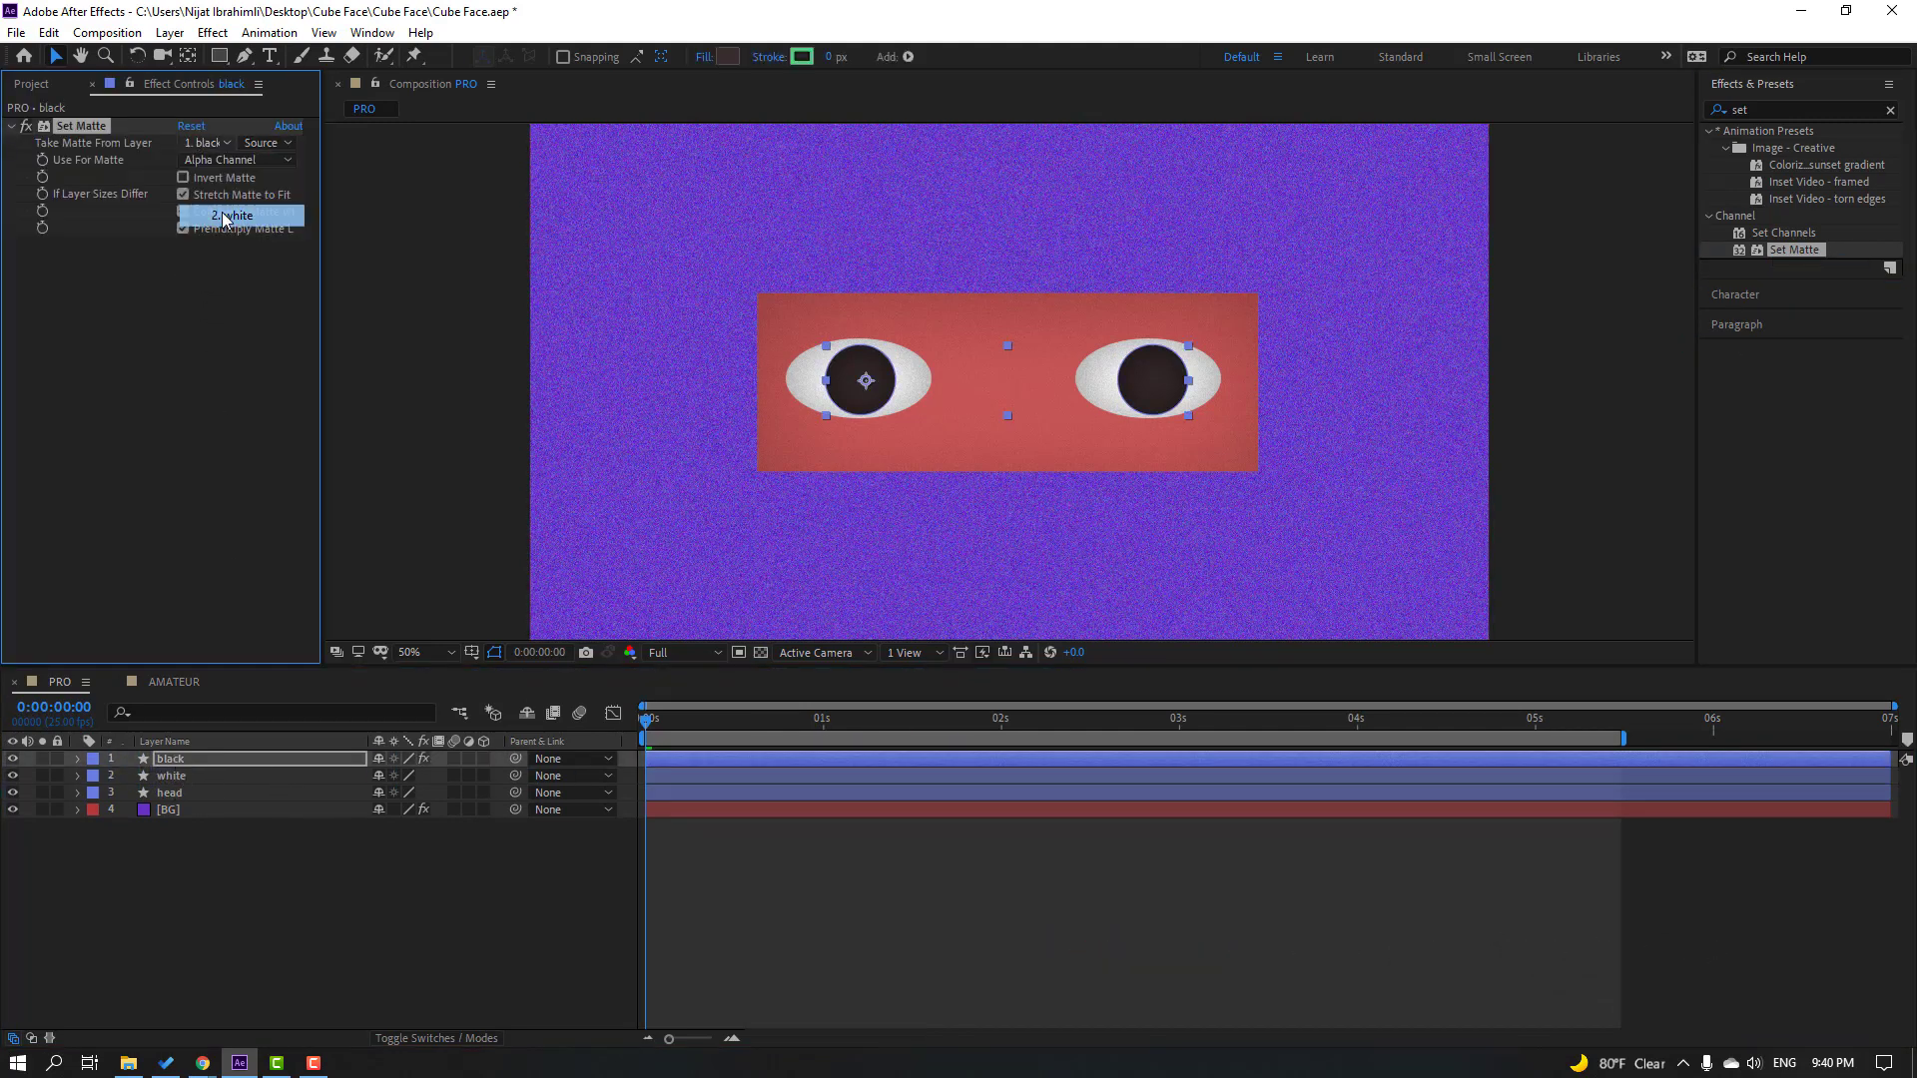
Step: Reveal the white layer's Scale property and go to frame 0:00:00:07
click(189, 776)
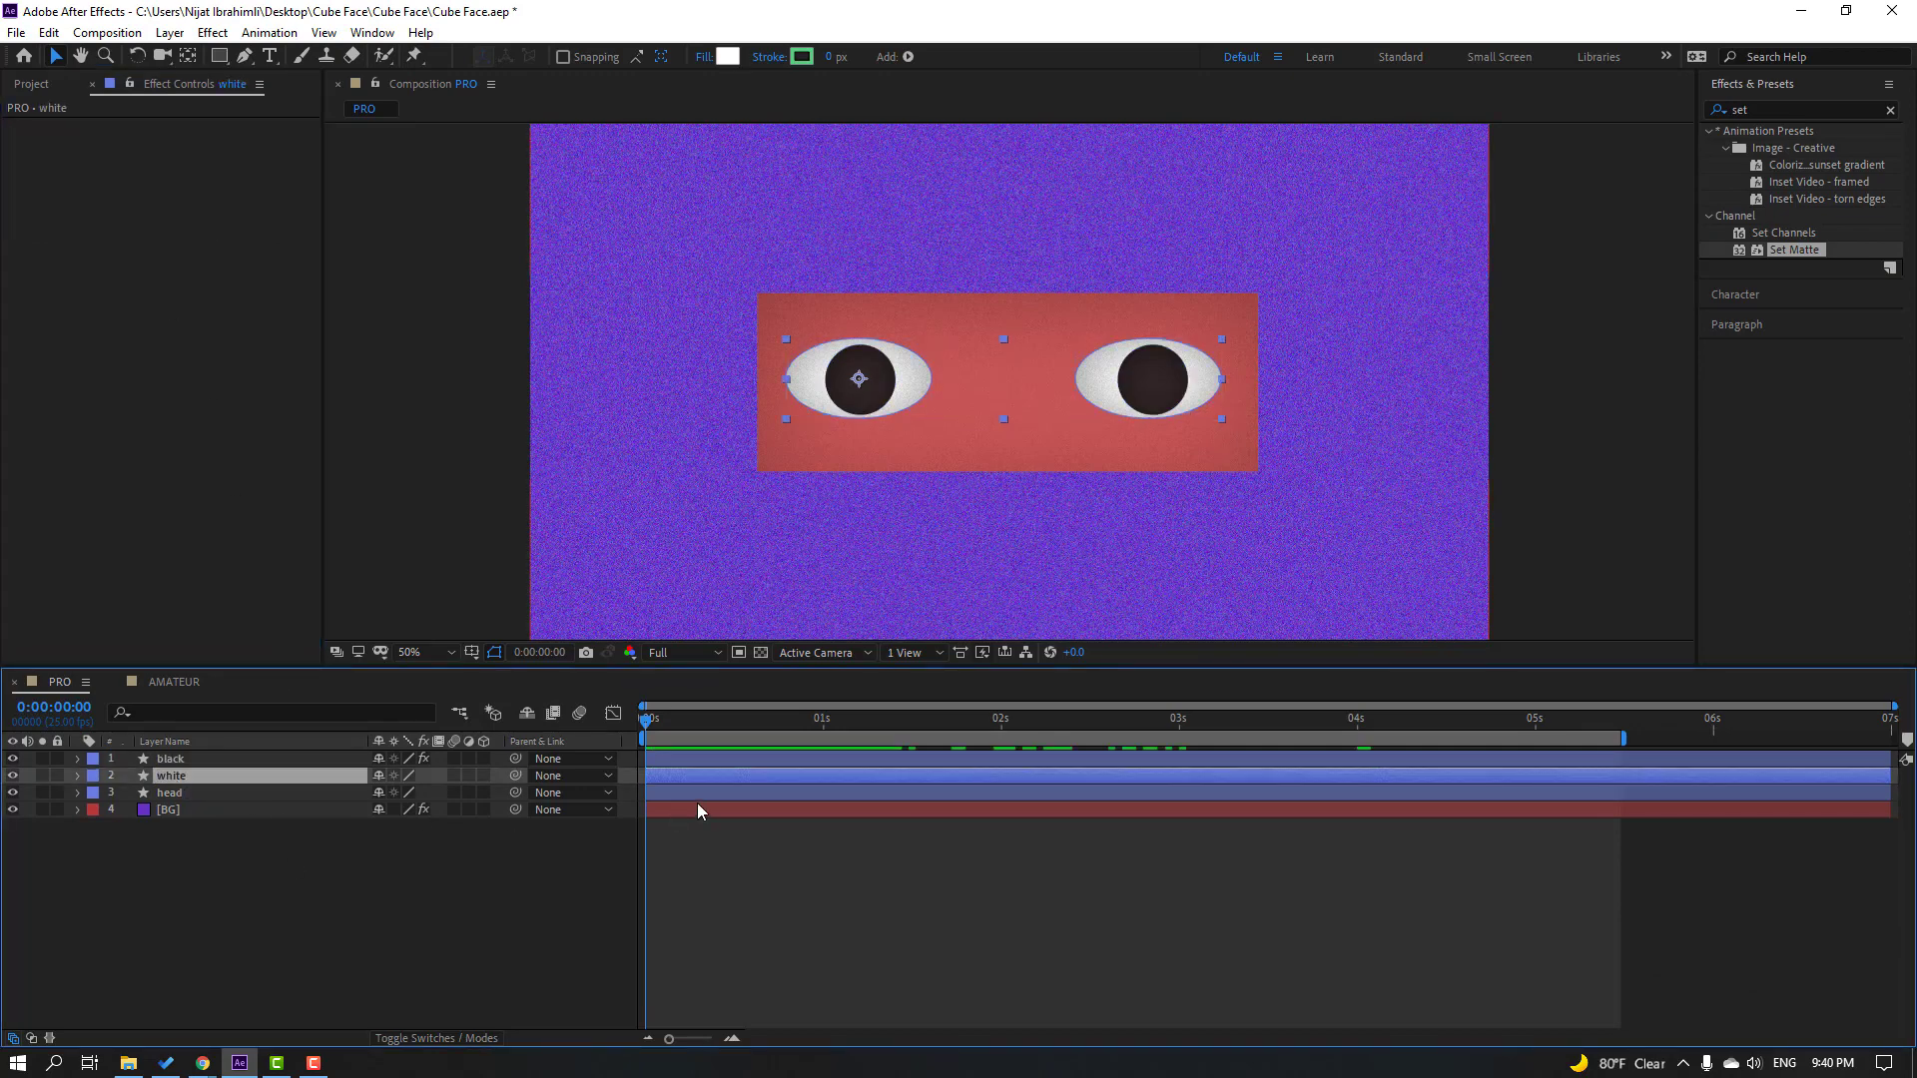
key(s)
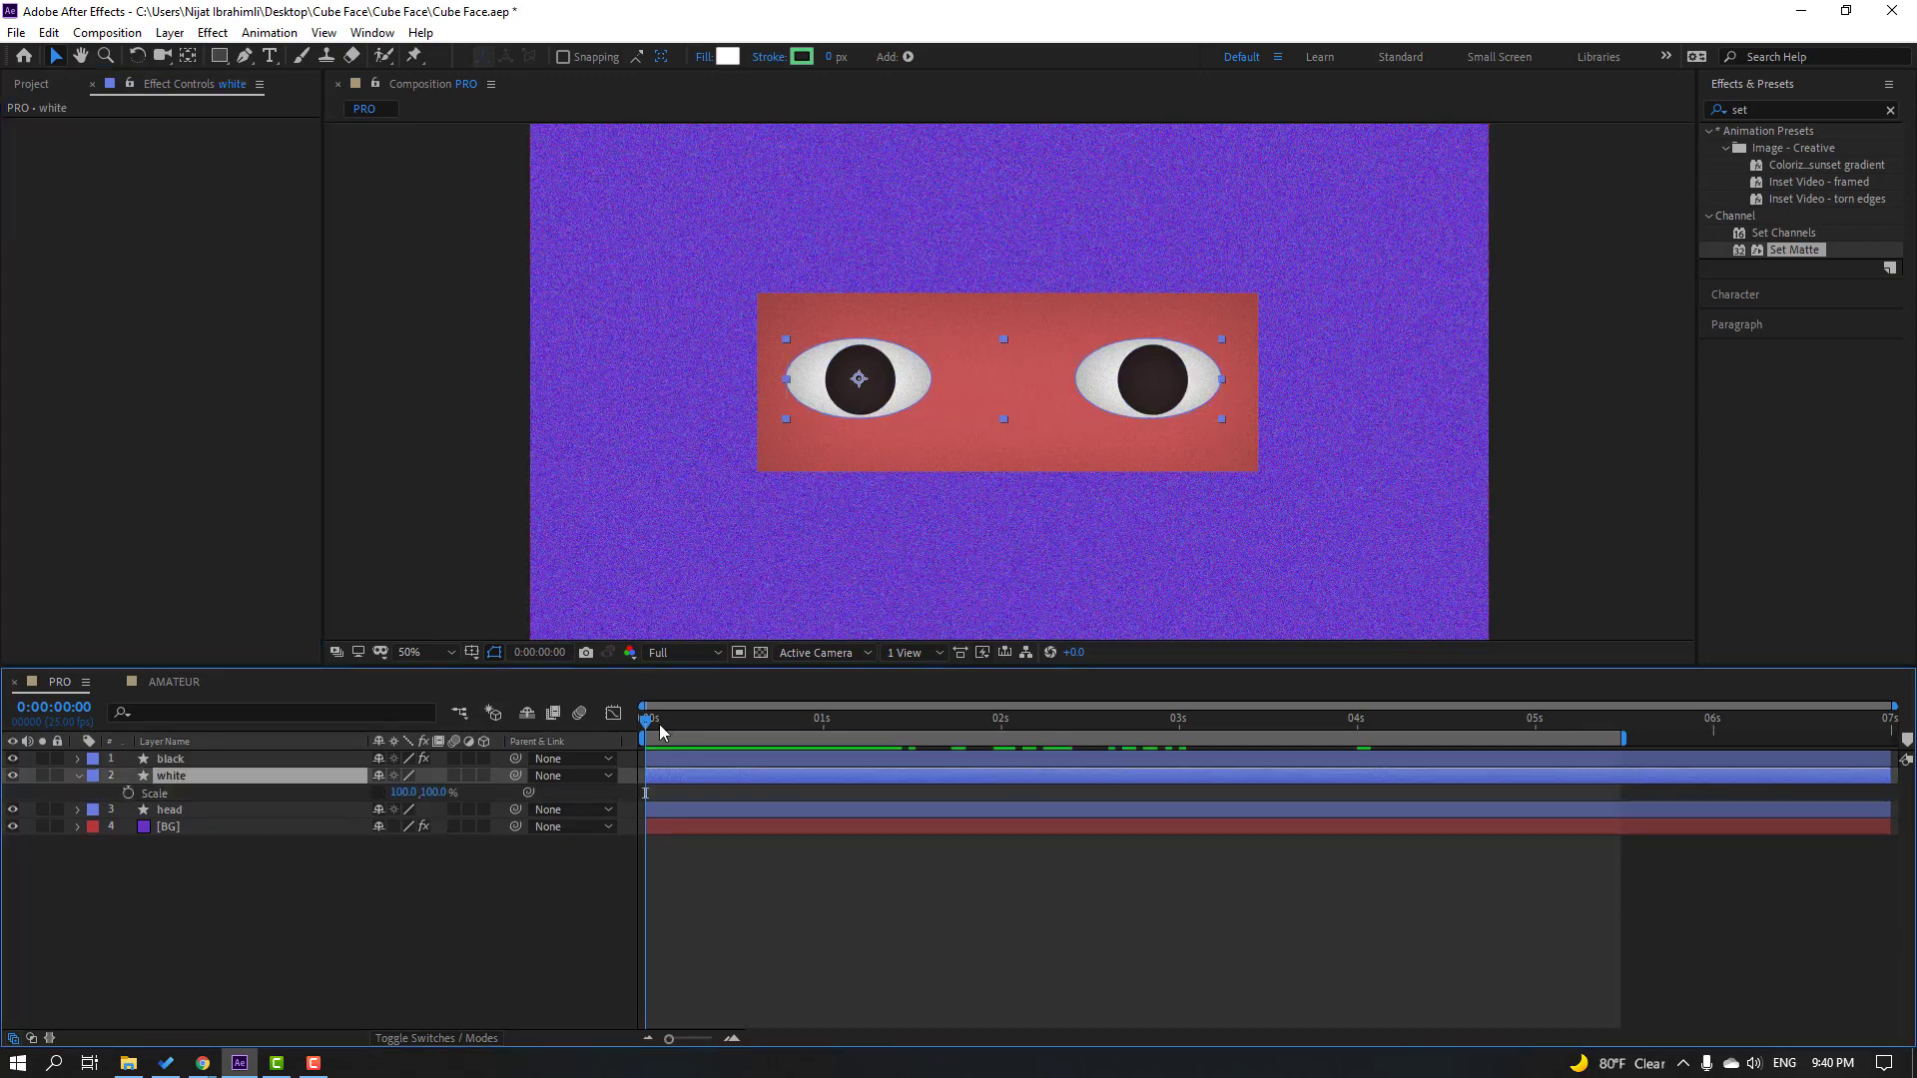
drag(647, 720, 696, 735)
Step: Keyframe the white layer's Scale height 100% → 5% → 100% over a few frames
click(127, 793)
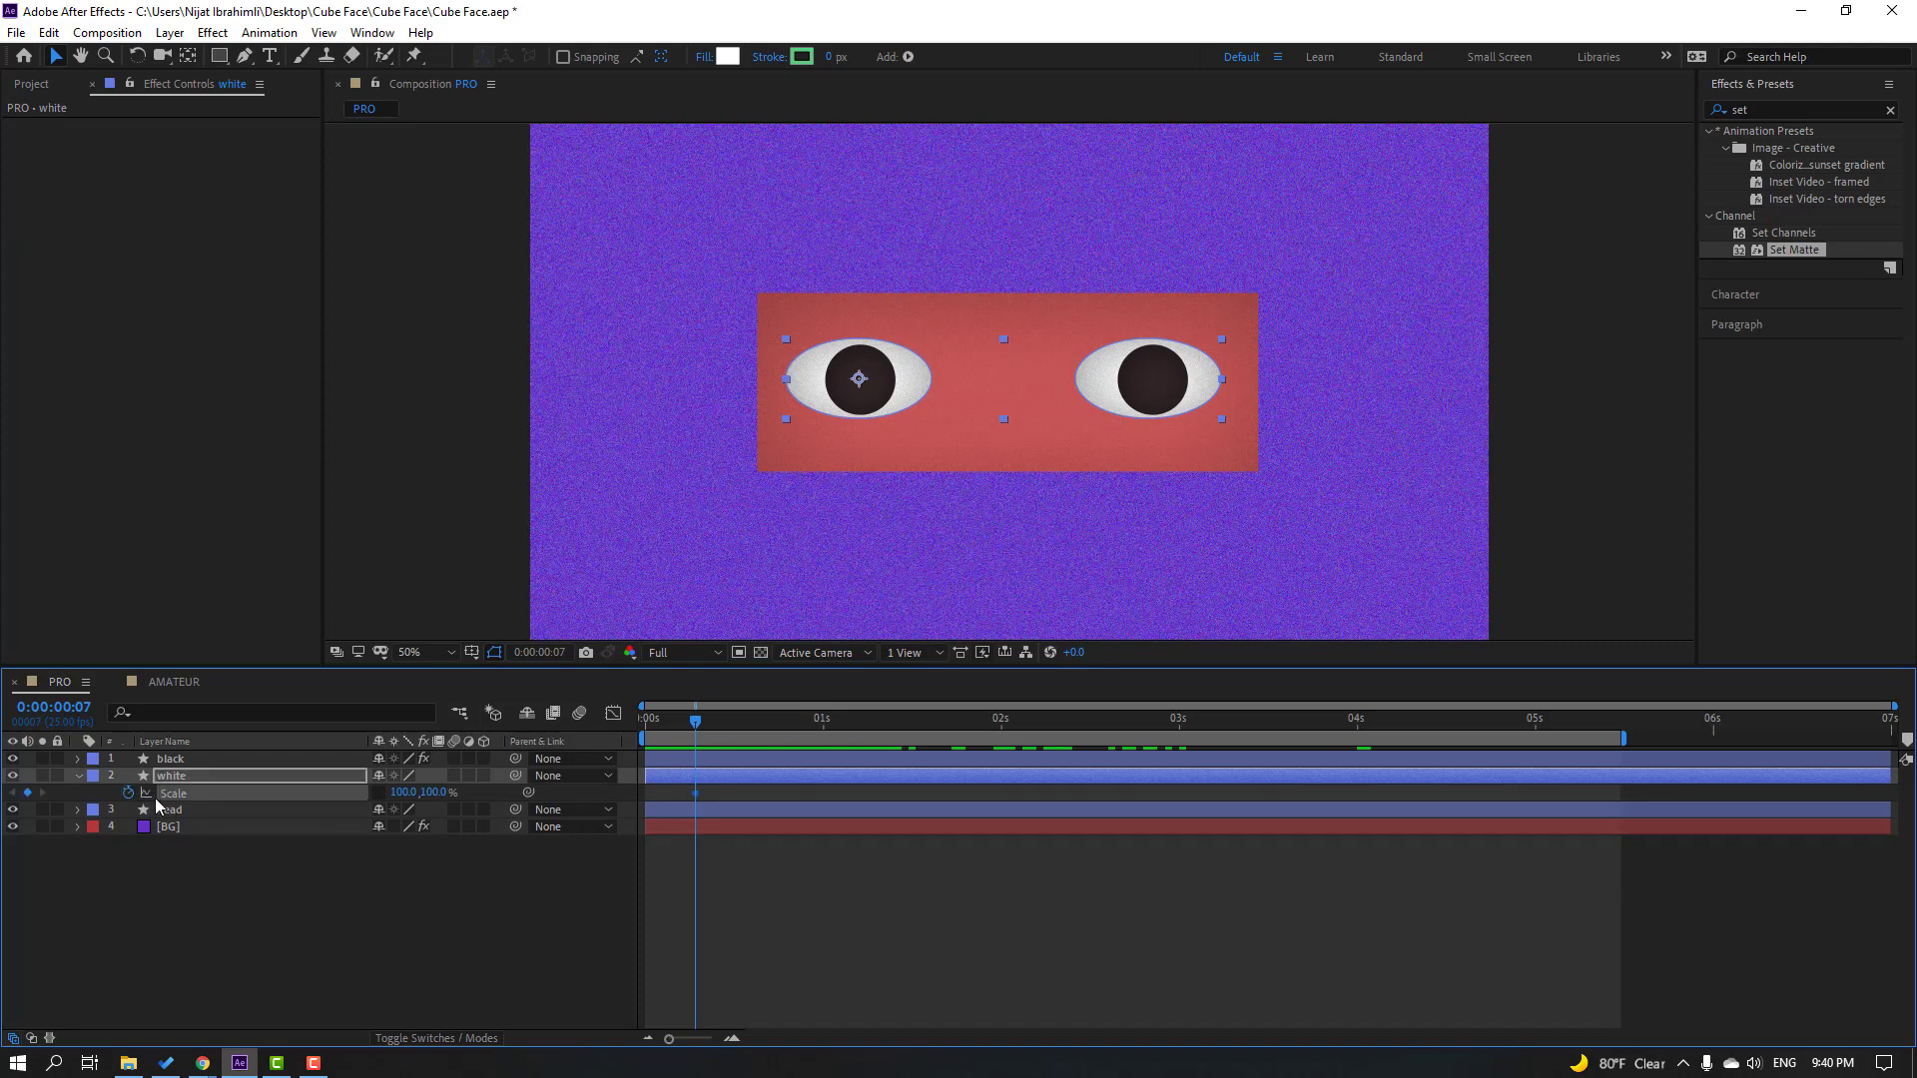
key(Page_Down)
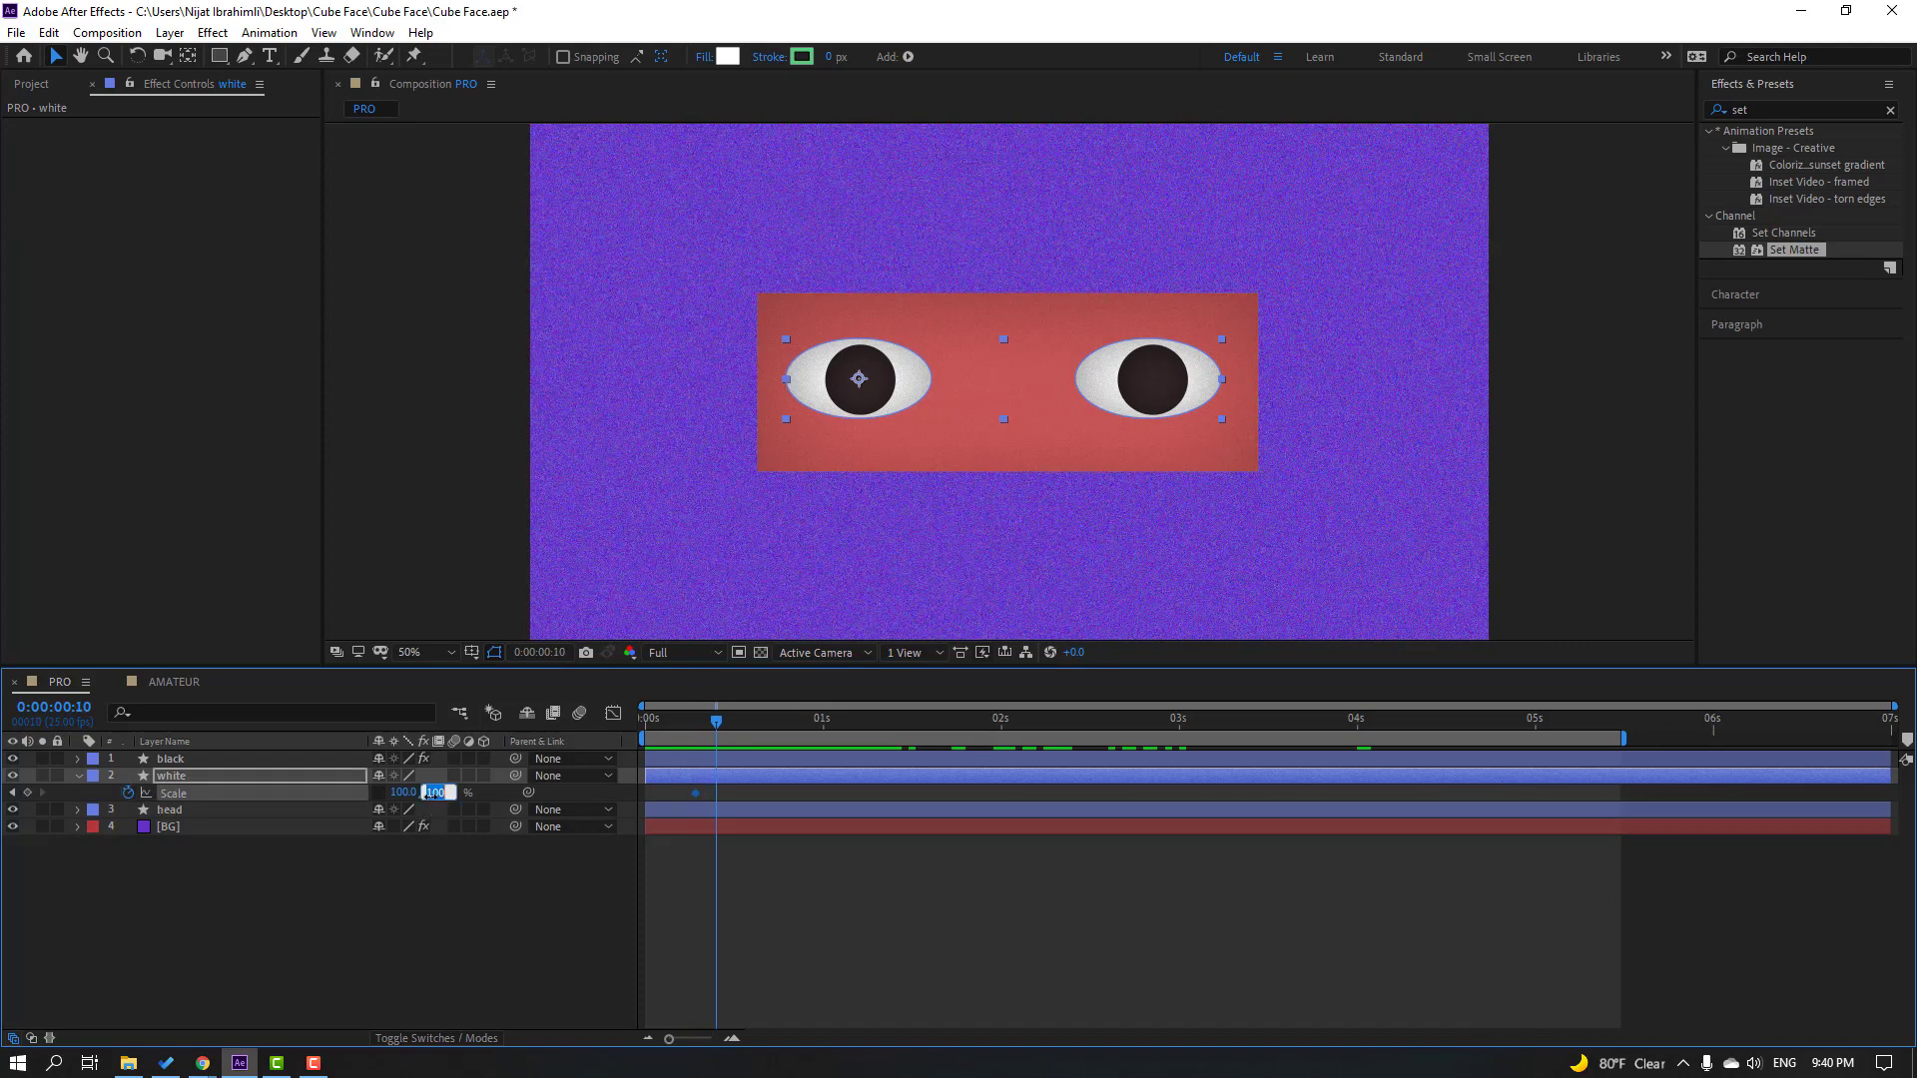
text(5)
key(Return)
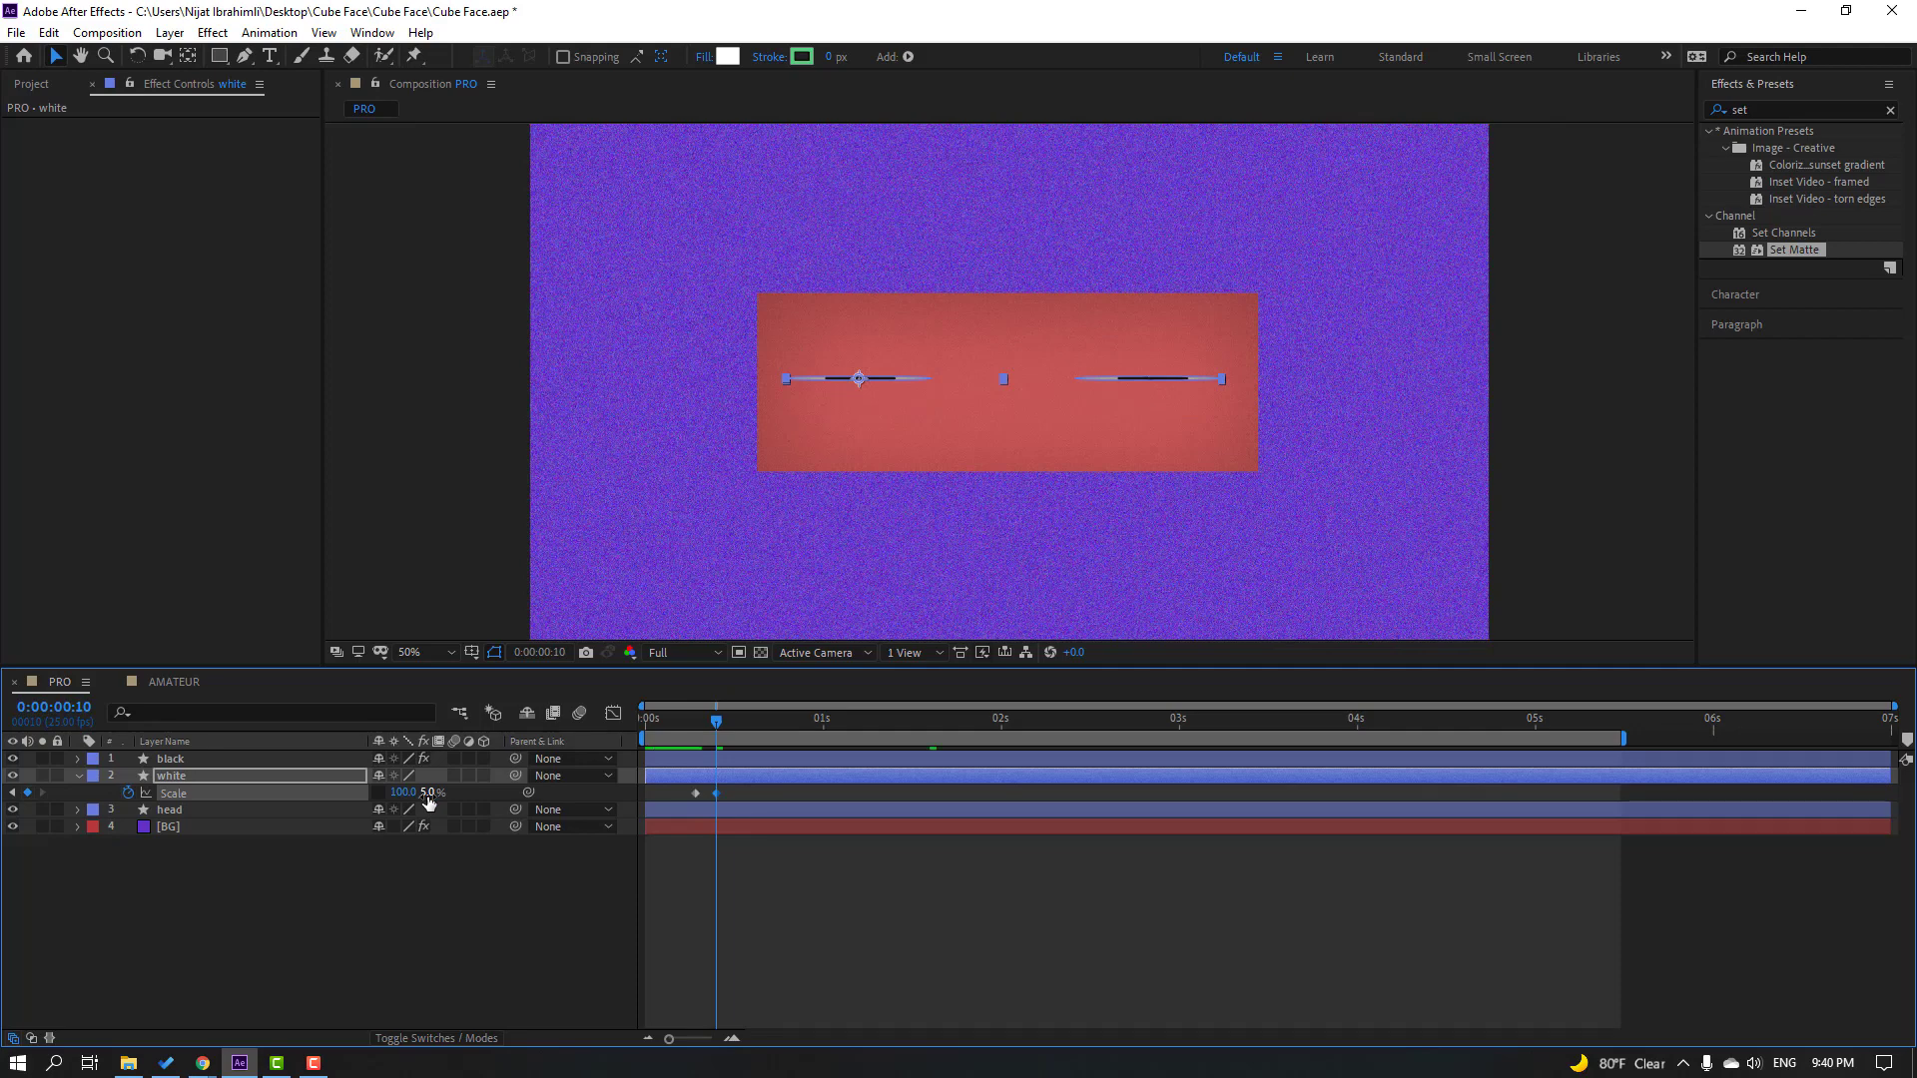
key(Page_Down)
key(Page_Down)
text(0)
key(Return)
Step: Apply Easy Ease to the three blink keyframes
mouse_move(657, 809)
mouse_down()
mouse_move(758, 793)
mouse_move(673, 806)
mouse_up()
right_click(693, 795)
mouse_move(895, 781)
click(986, 850)
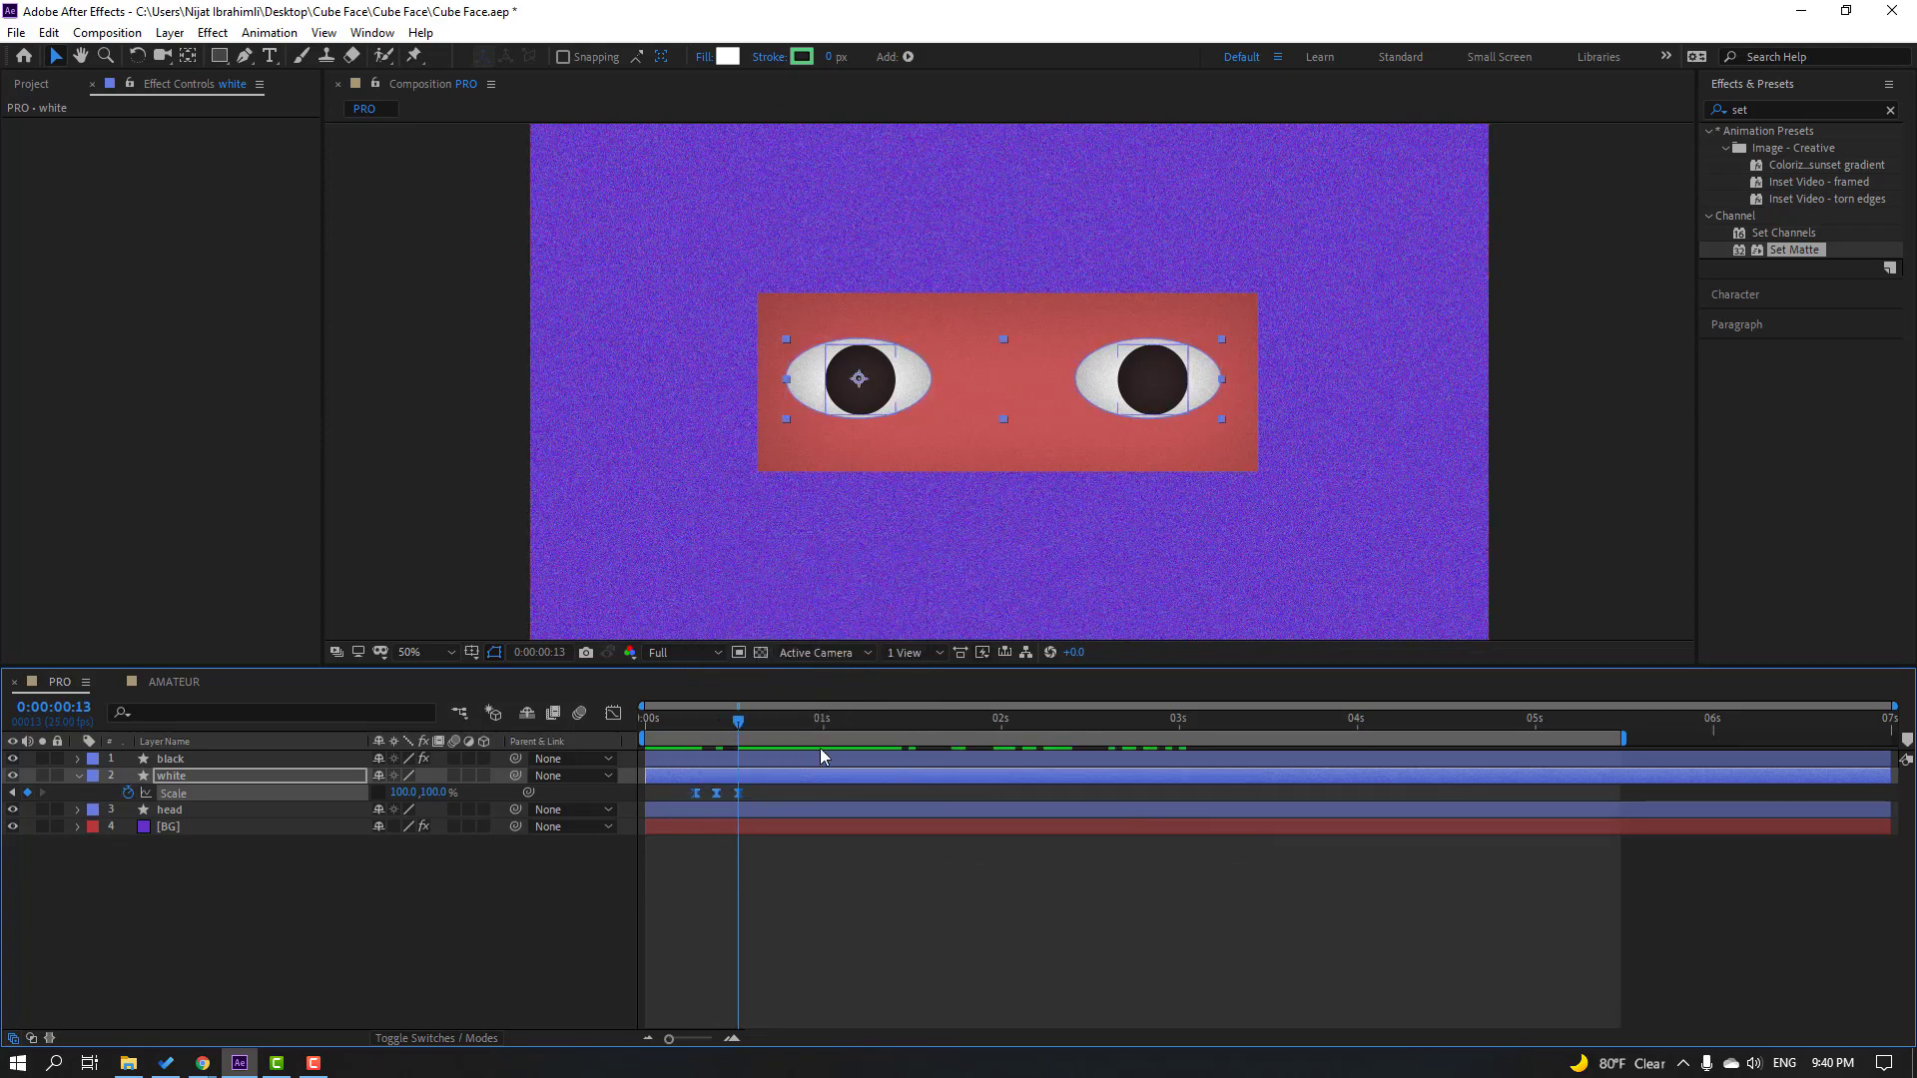
Step: Paste copies of the blink at around 3 seconds and at 0:00:04:07
drag(856, 729, 954, 736)
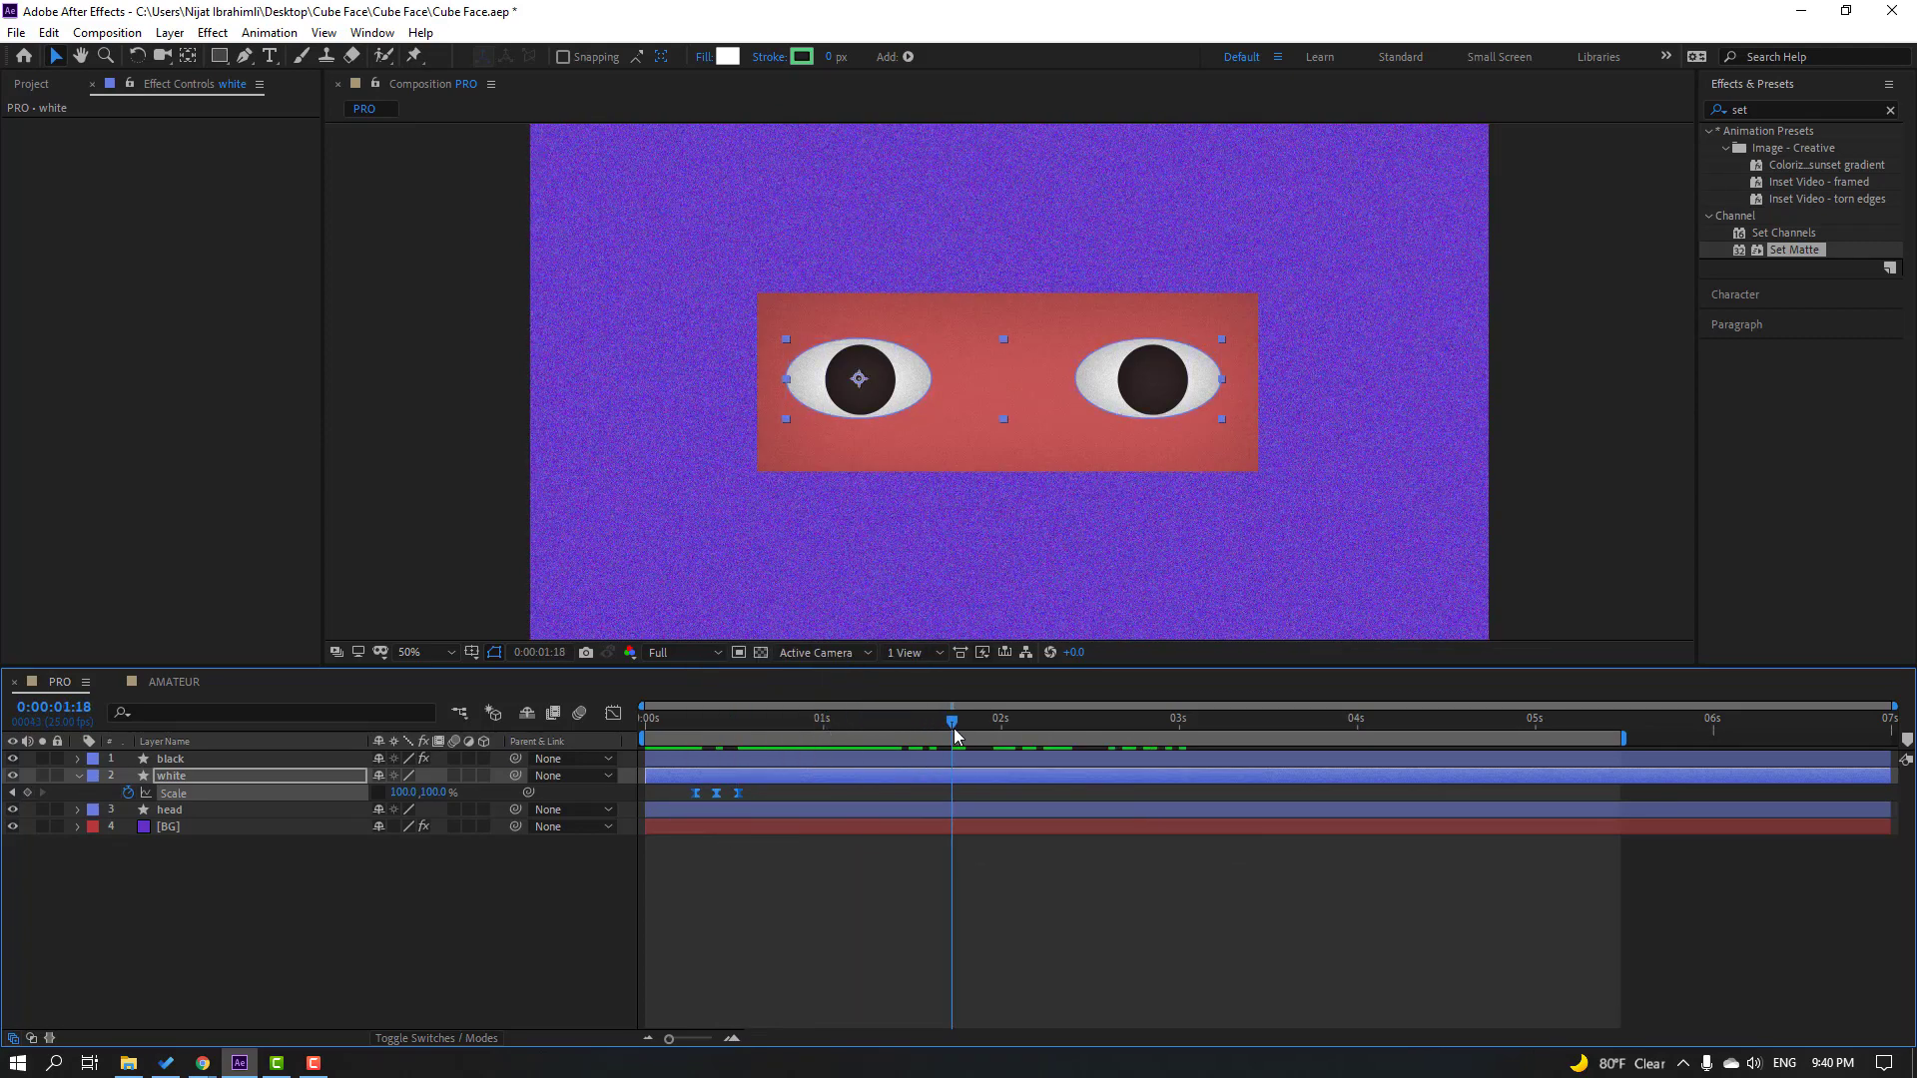
click(1188, 727)
key(ctrl+v)
click(1405, 721)
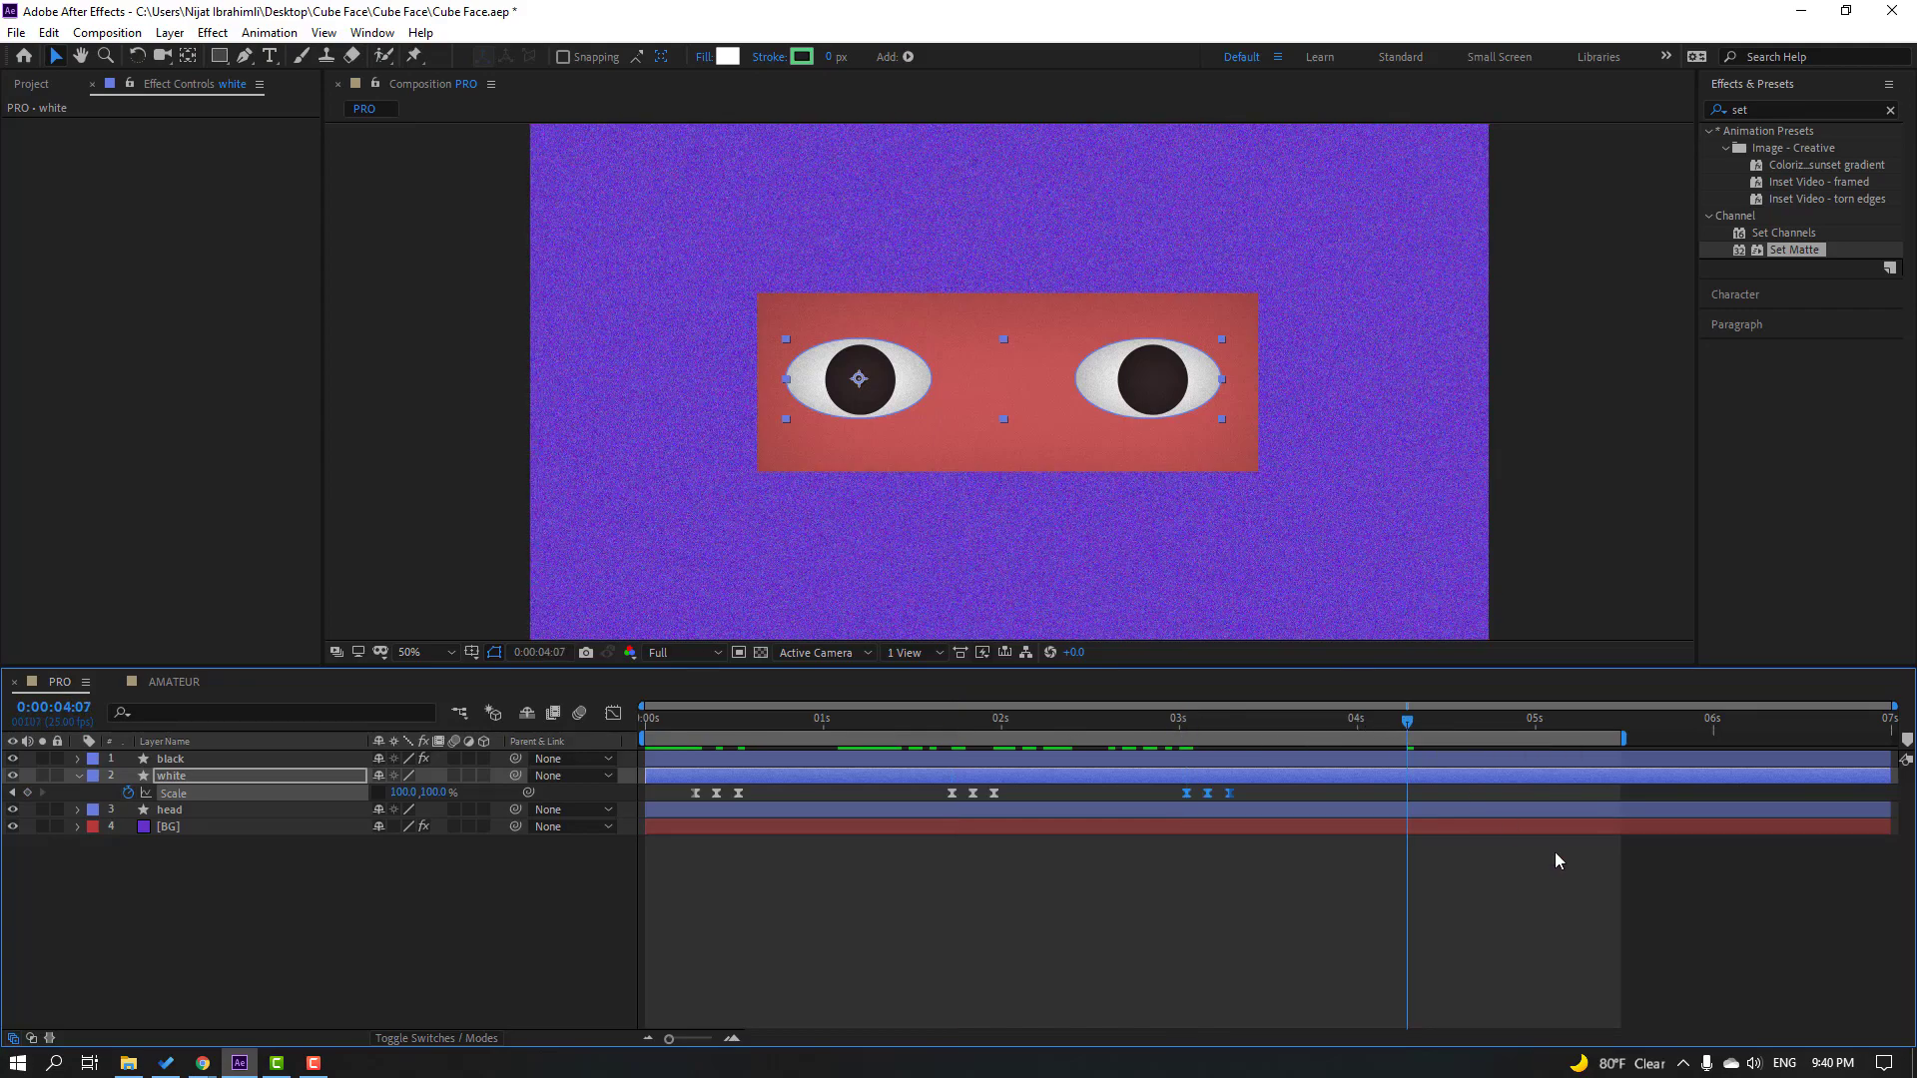
key(ctrl+v)
Step: Slide the later blink keyframes earlier so four blinks fit within about four seconds
click(1645, 902)
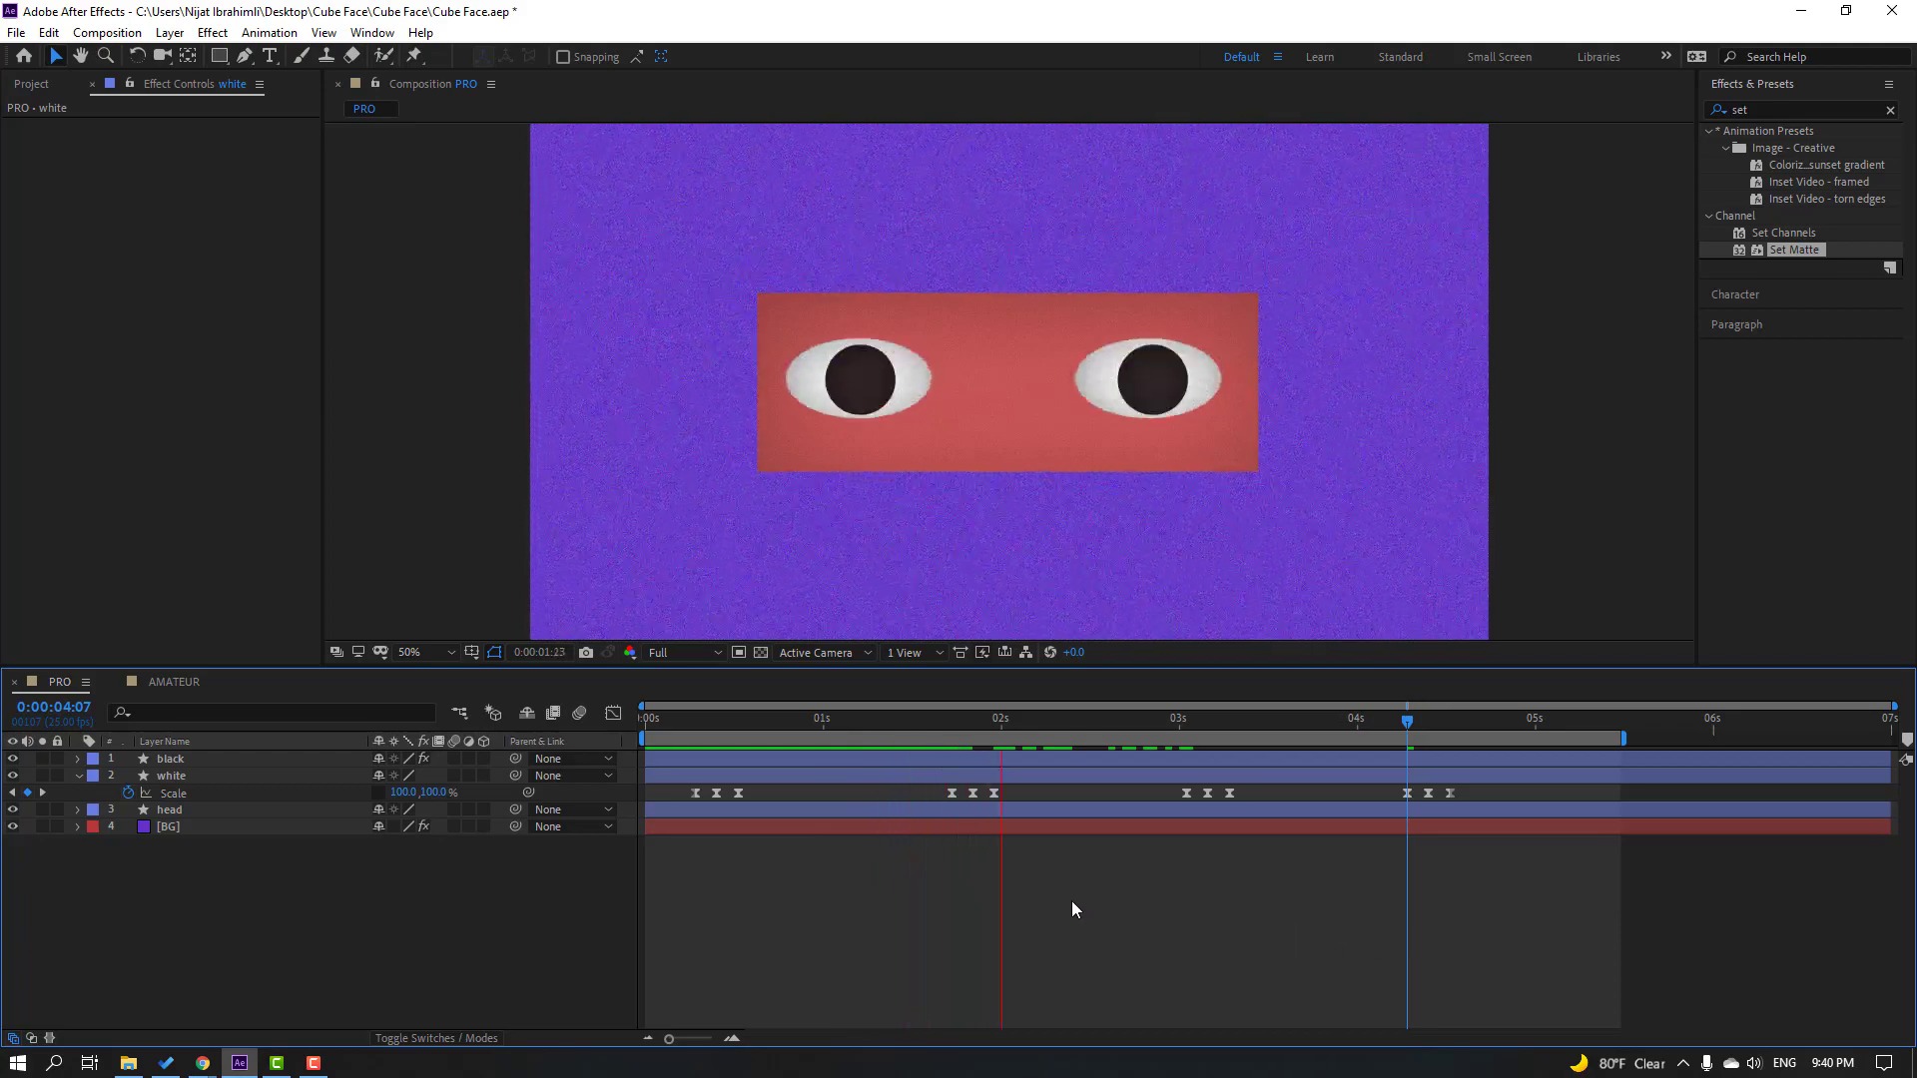
click(922, 720)
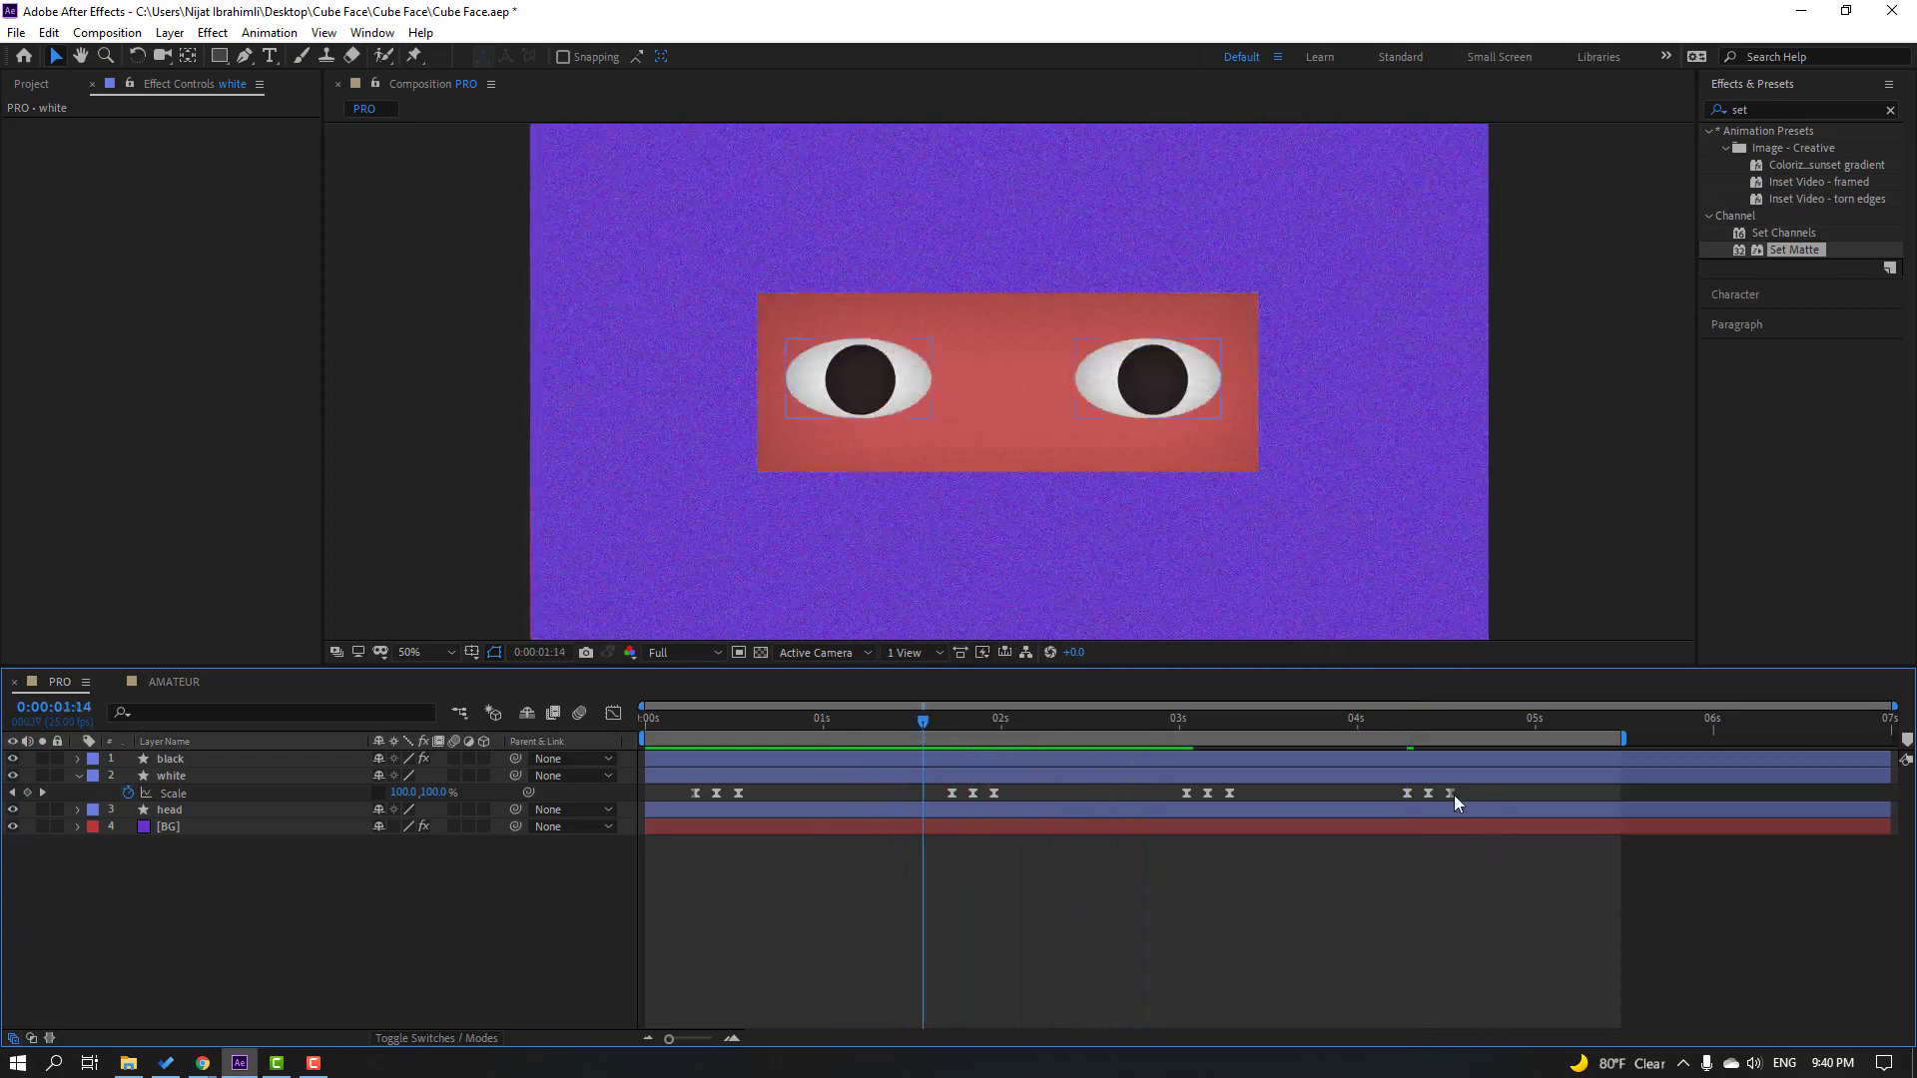
drag(1482, 796, 879, 794)
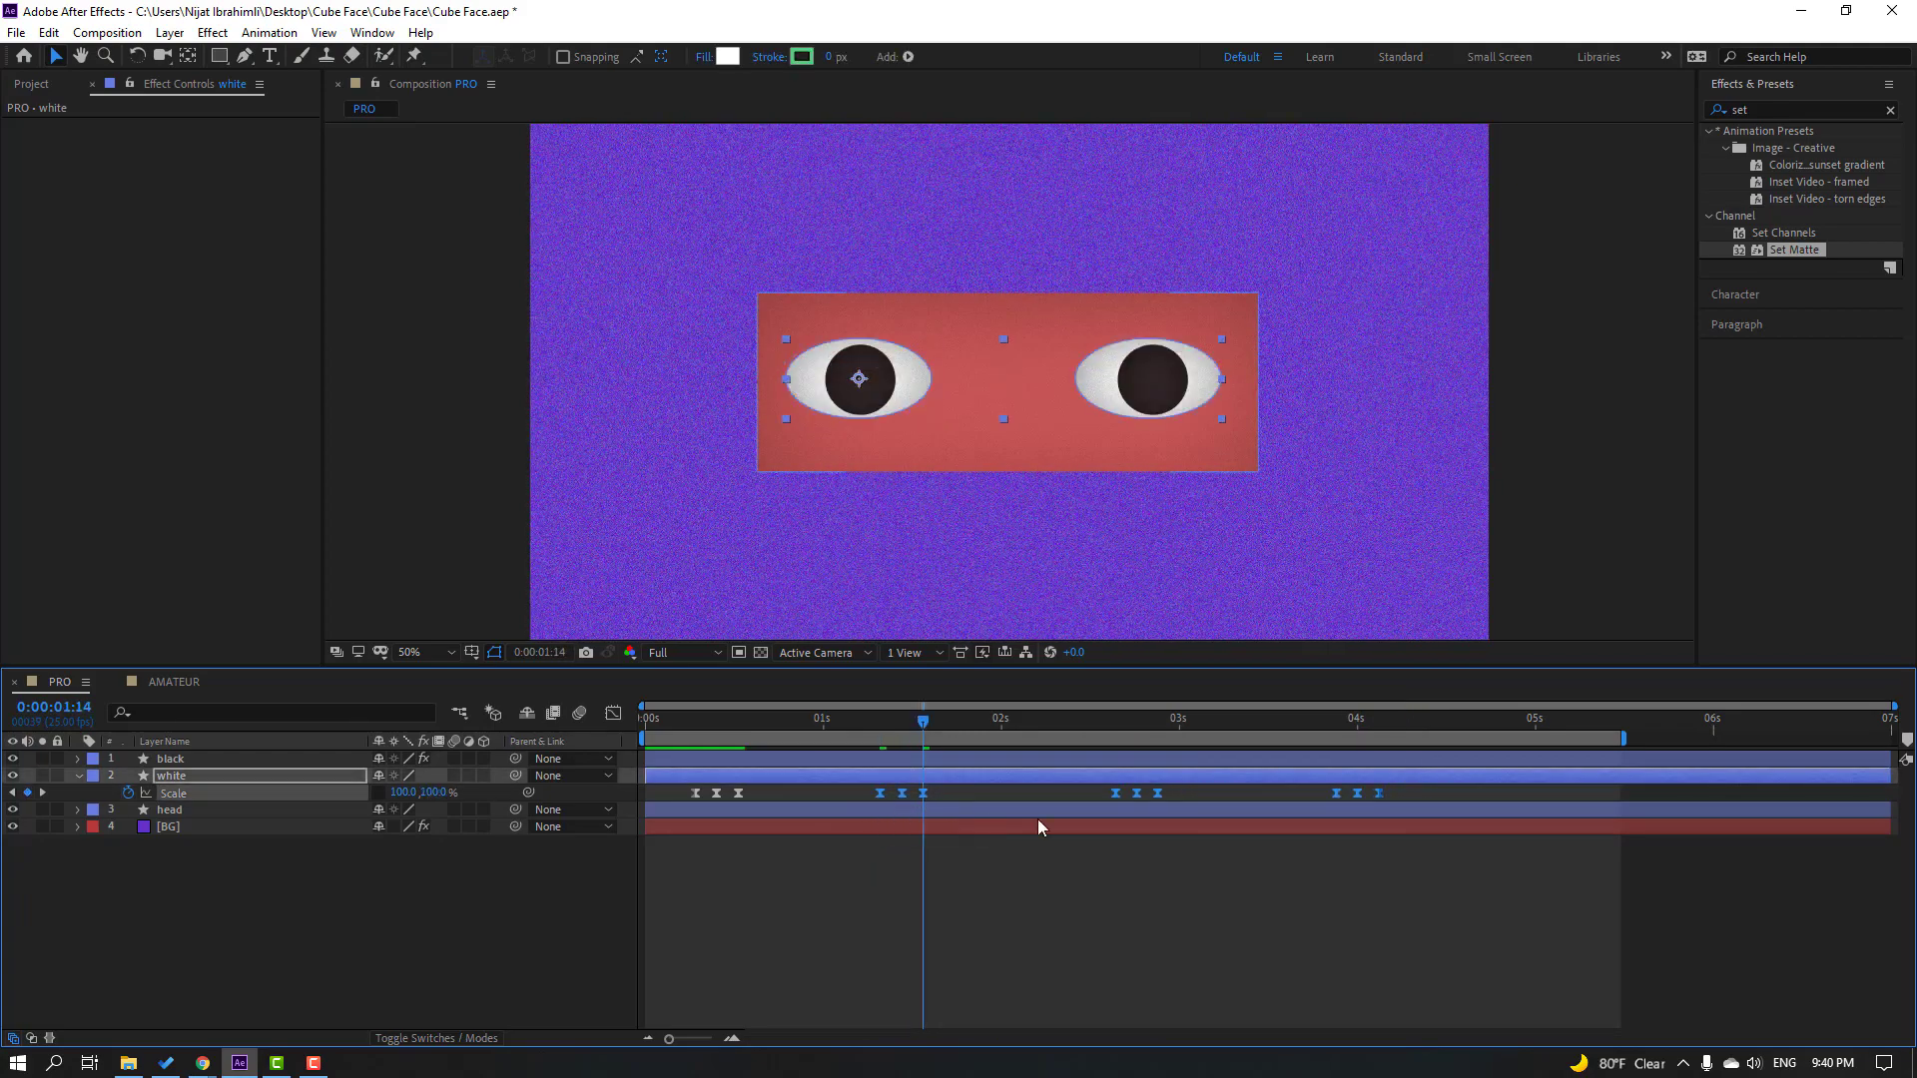
click(848, 834)
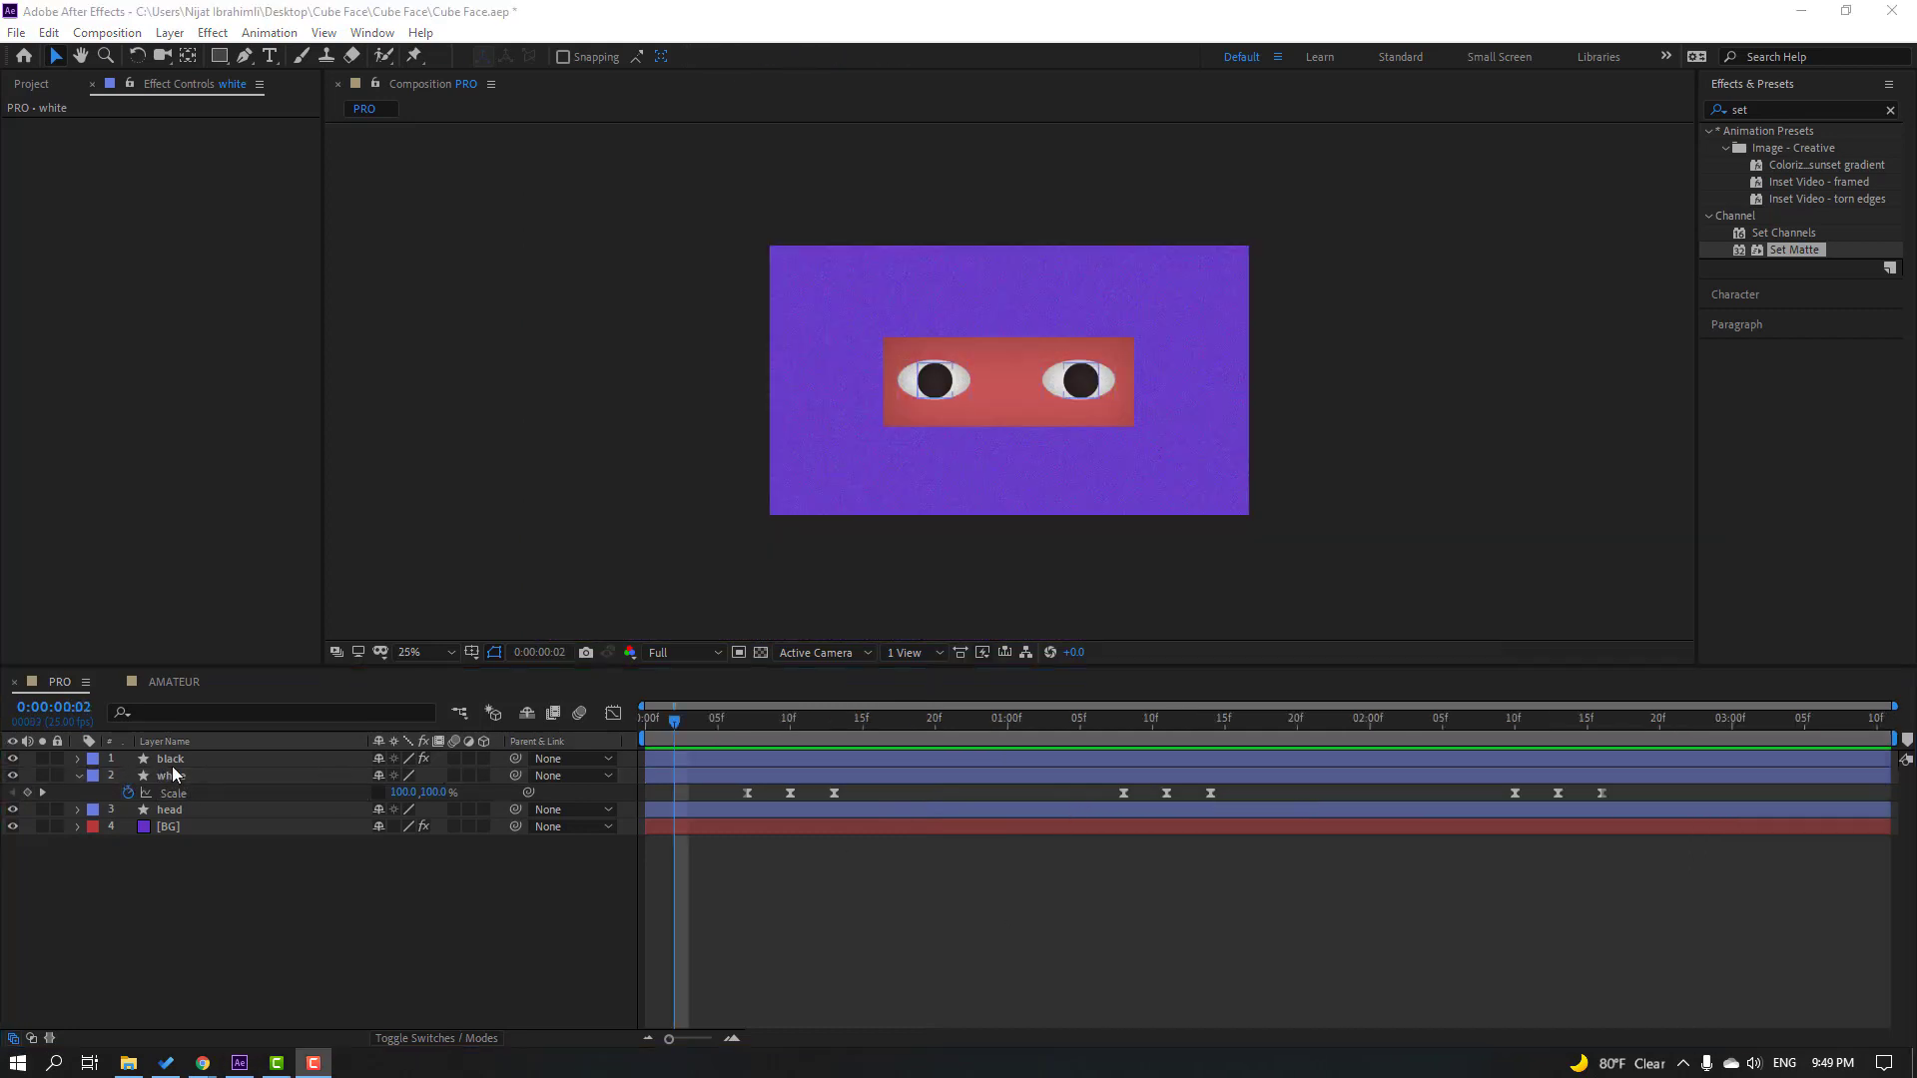
Step: Keyframe black's Position at the first blink, moving the pupils left two frames later
click(171, 759)
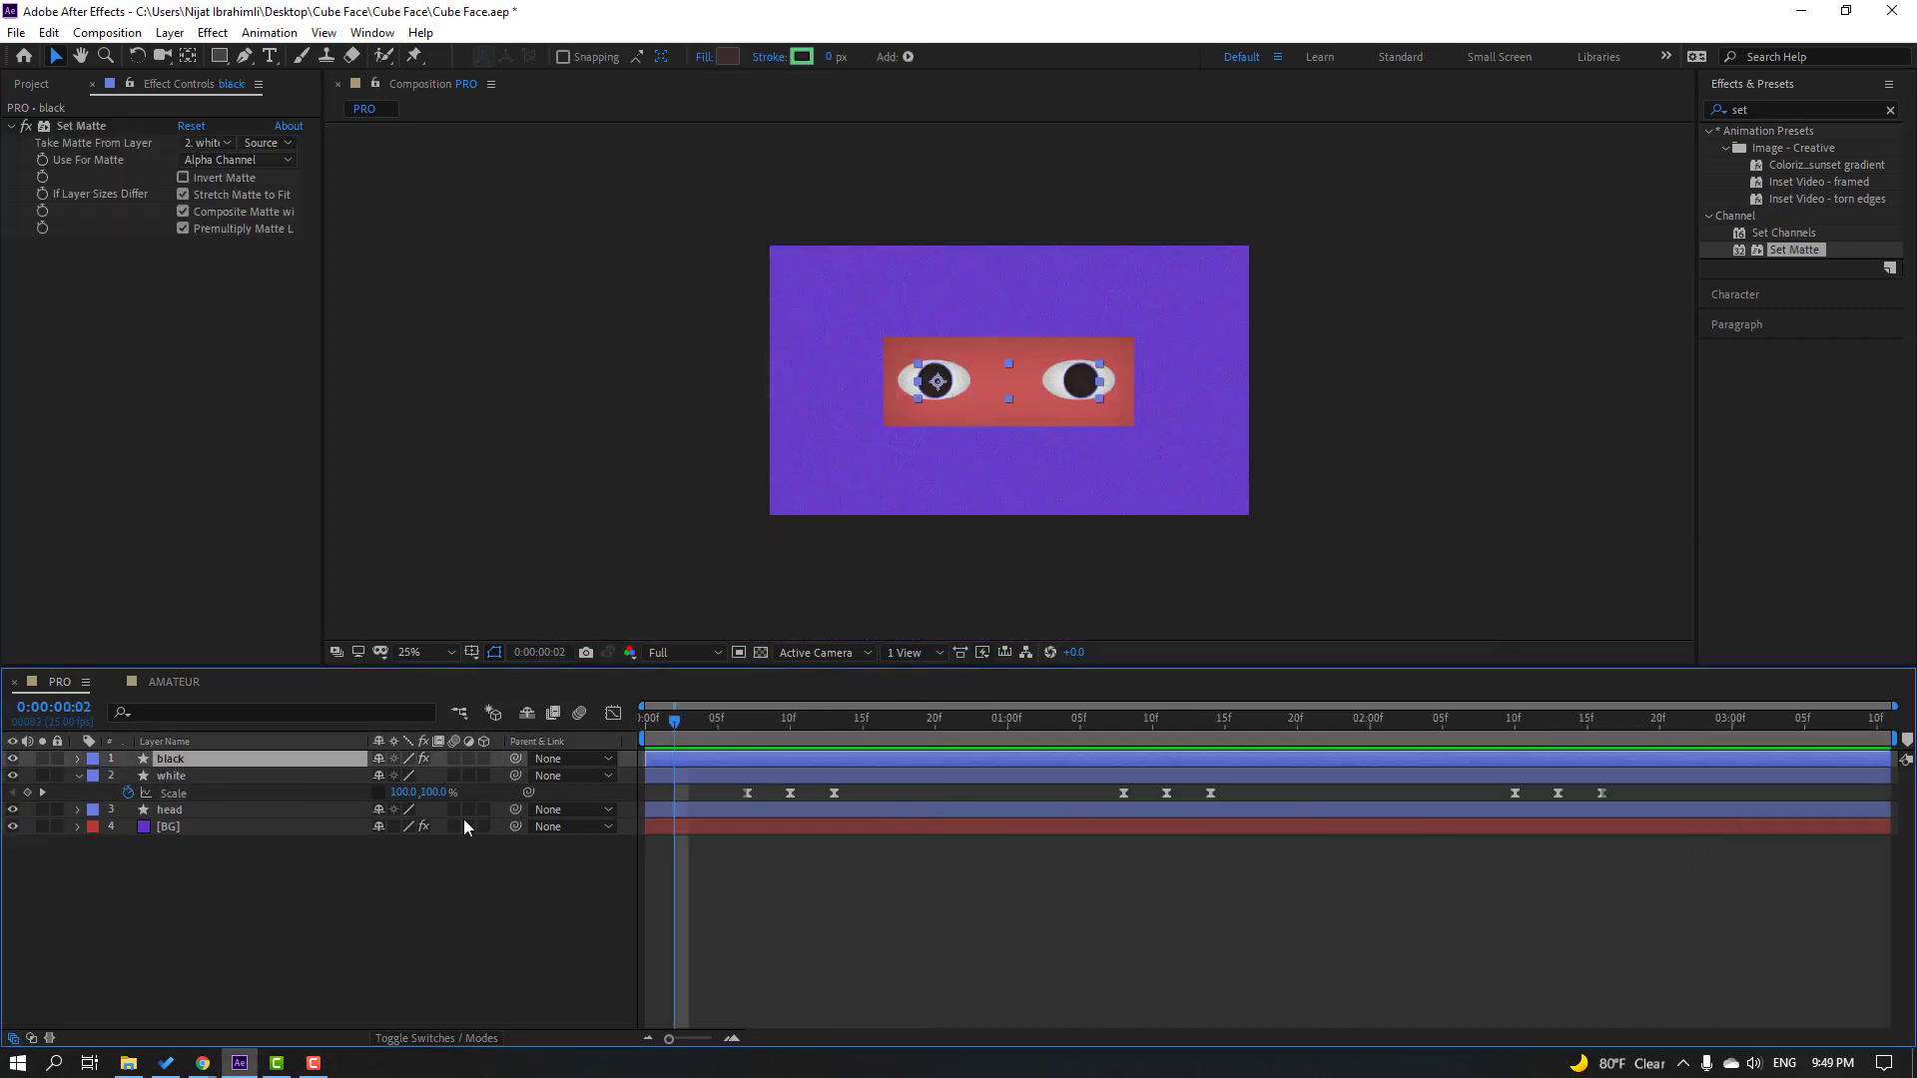
key(p)
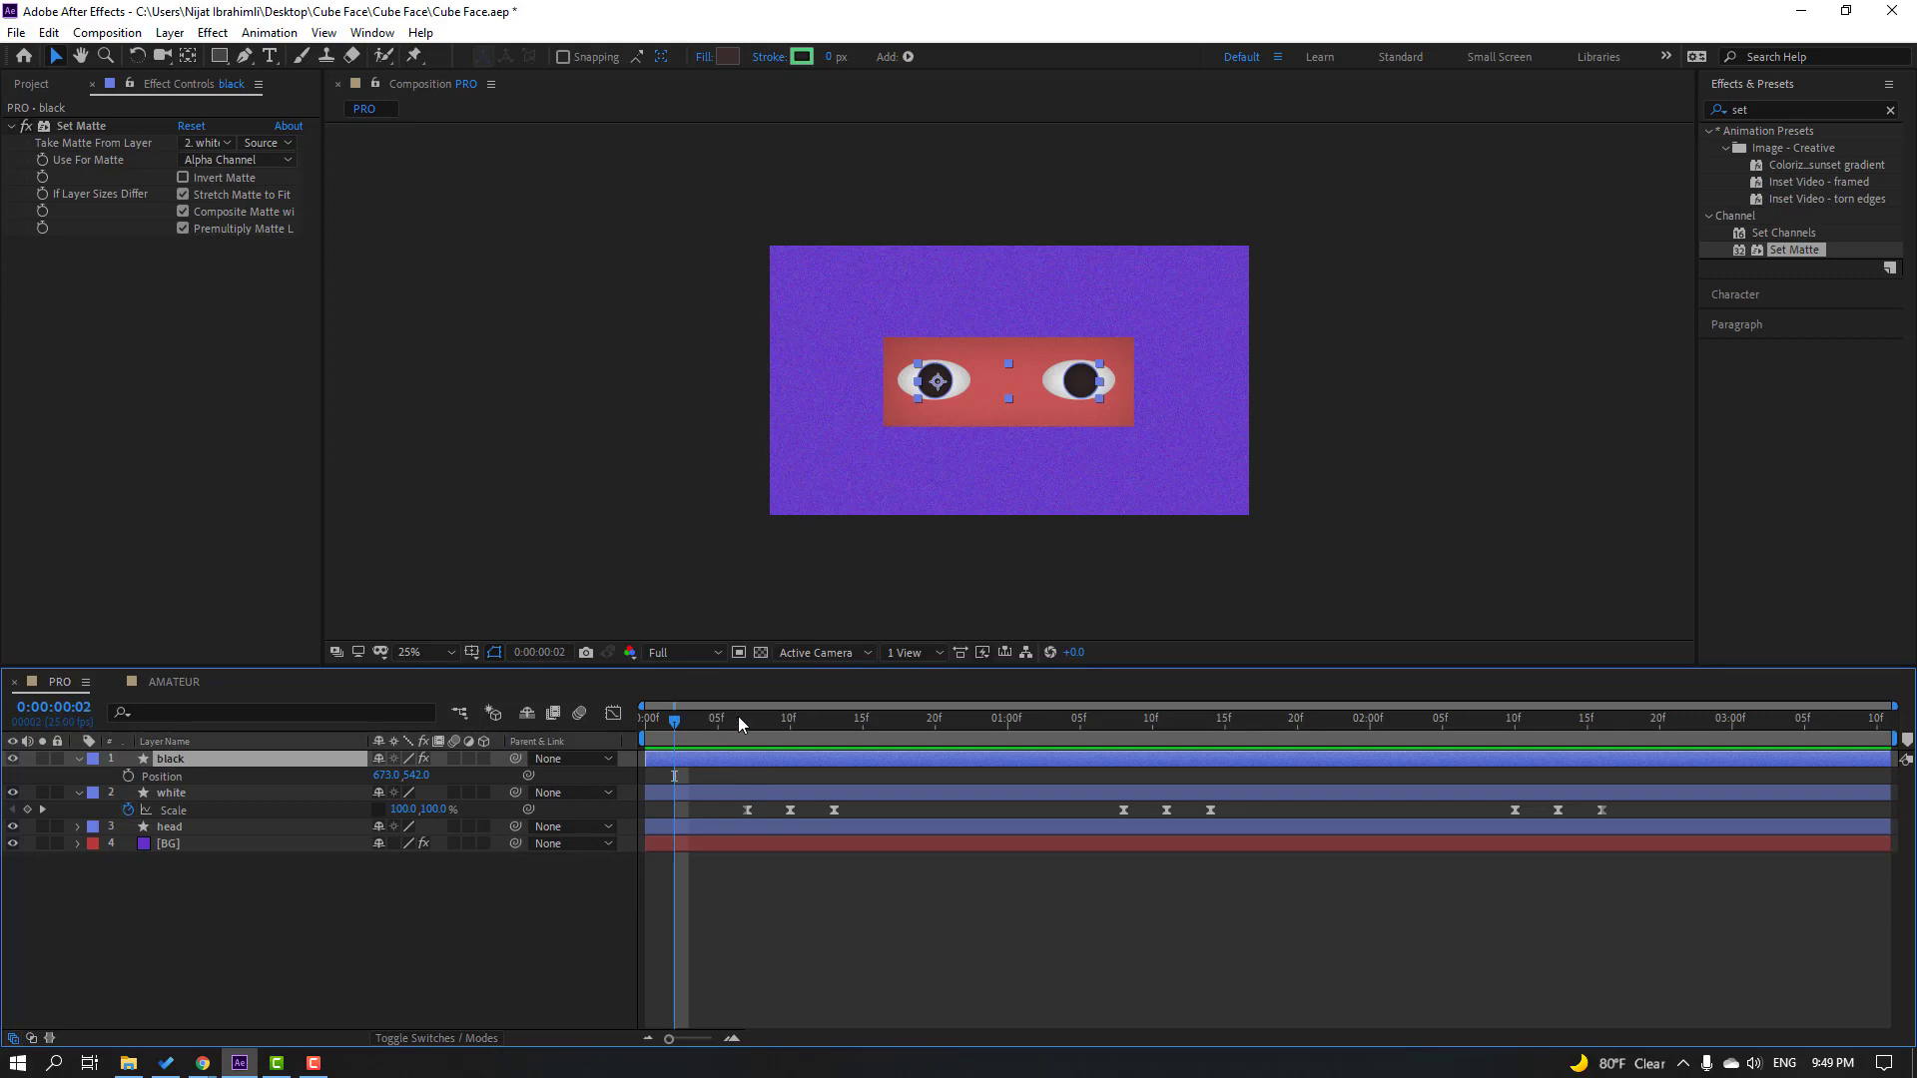
click(747, 718)
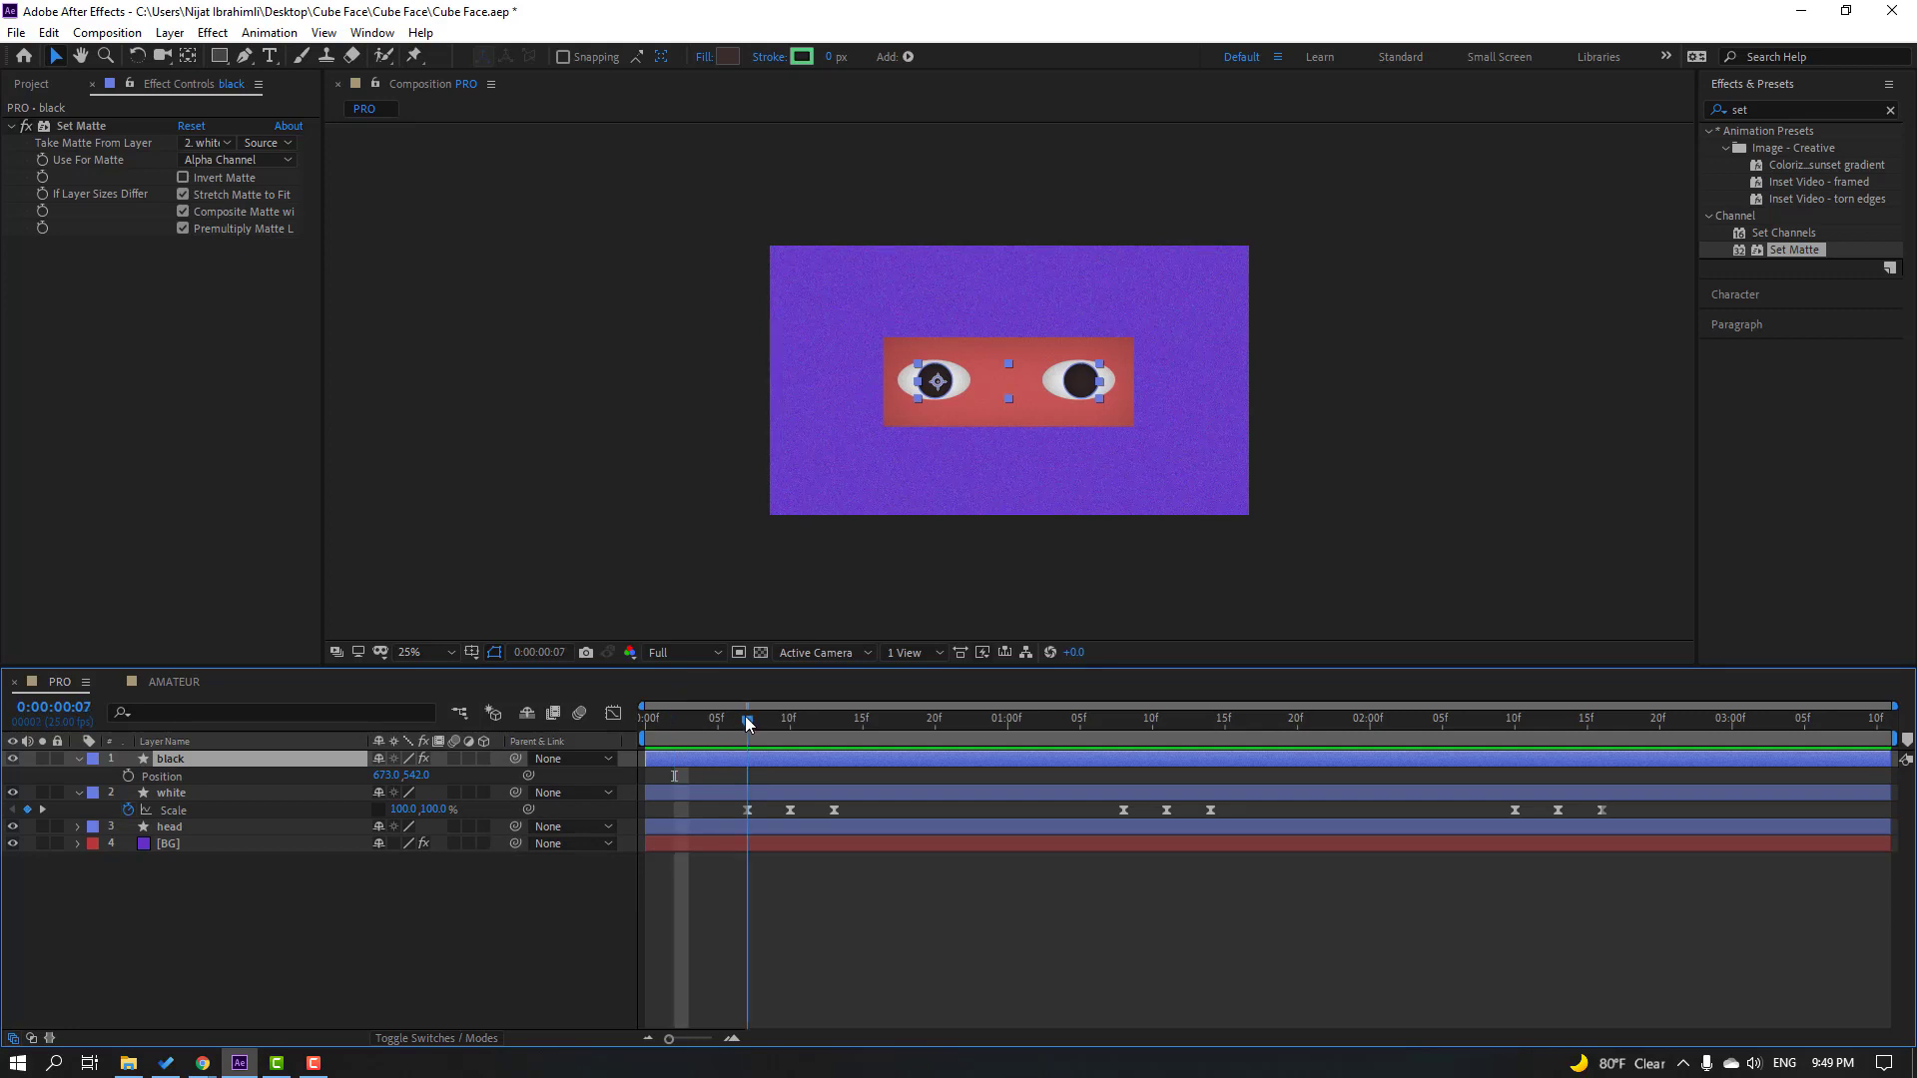
click(129, 776)
scroll(897, 489, up, 2)
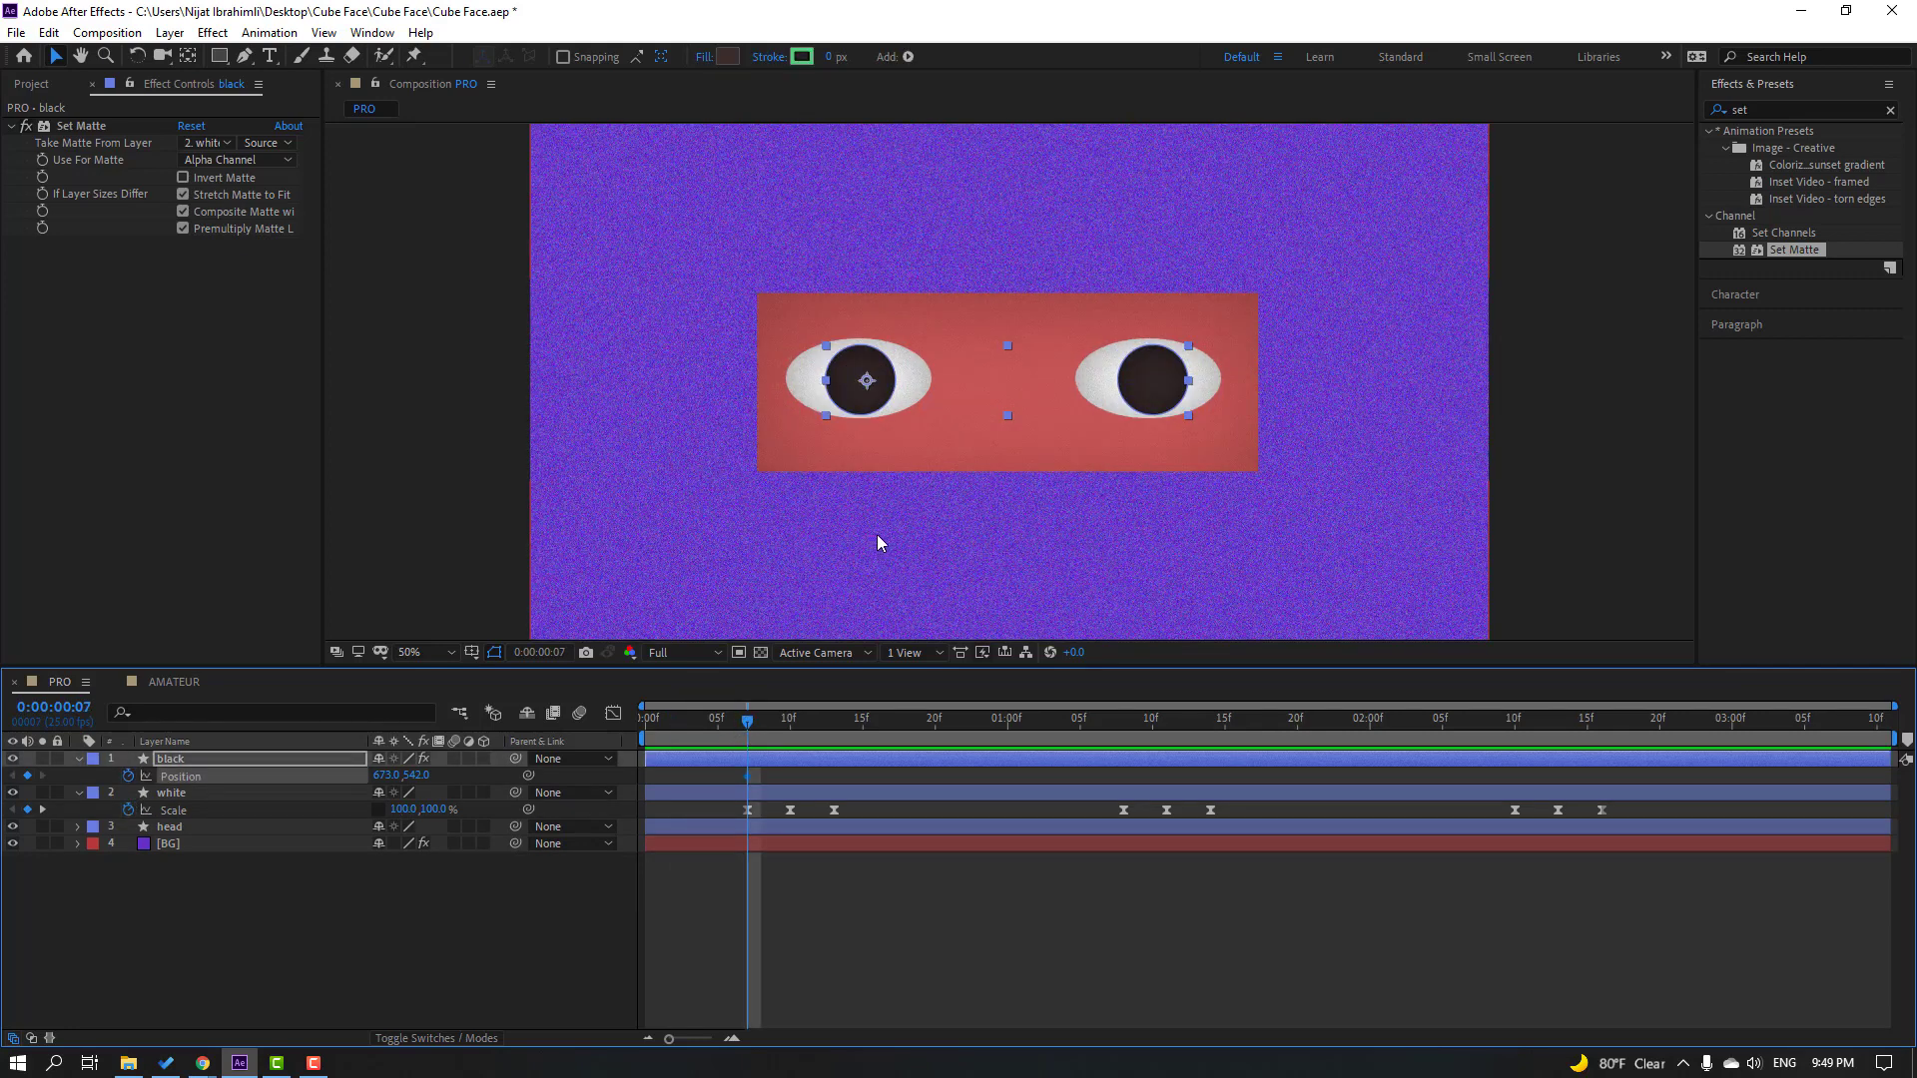
key(Page_Down)
key(Page_Down)
drag(868, 405, 823, 406)
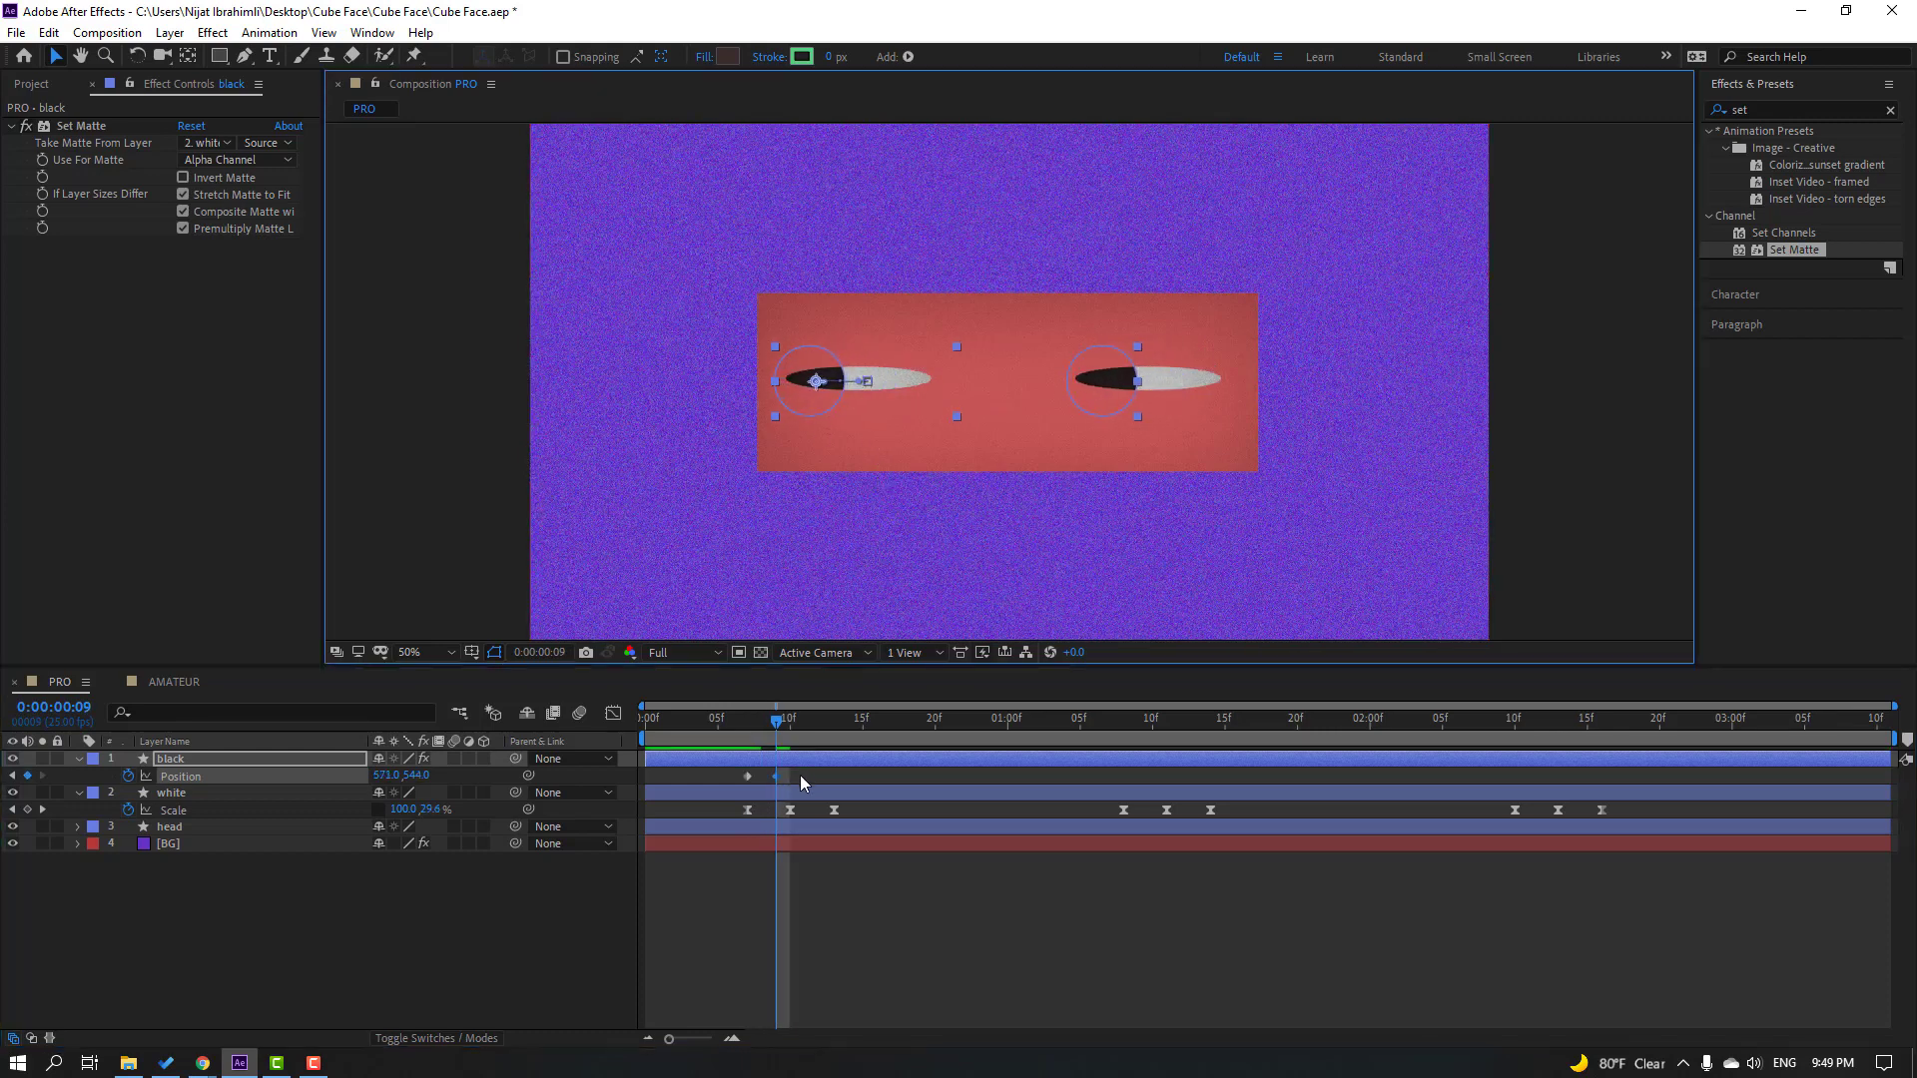
Step: Ease the two pupil Position keyframes, shift them two frames later, and preview
click(748, 776)
right_click(747, 777)
mouse_move(913, 1036)
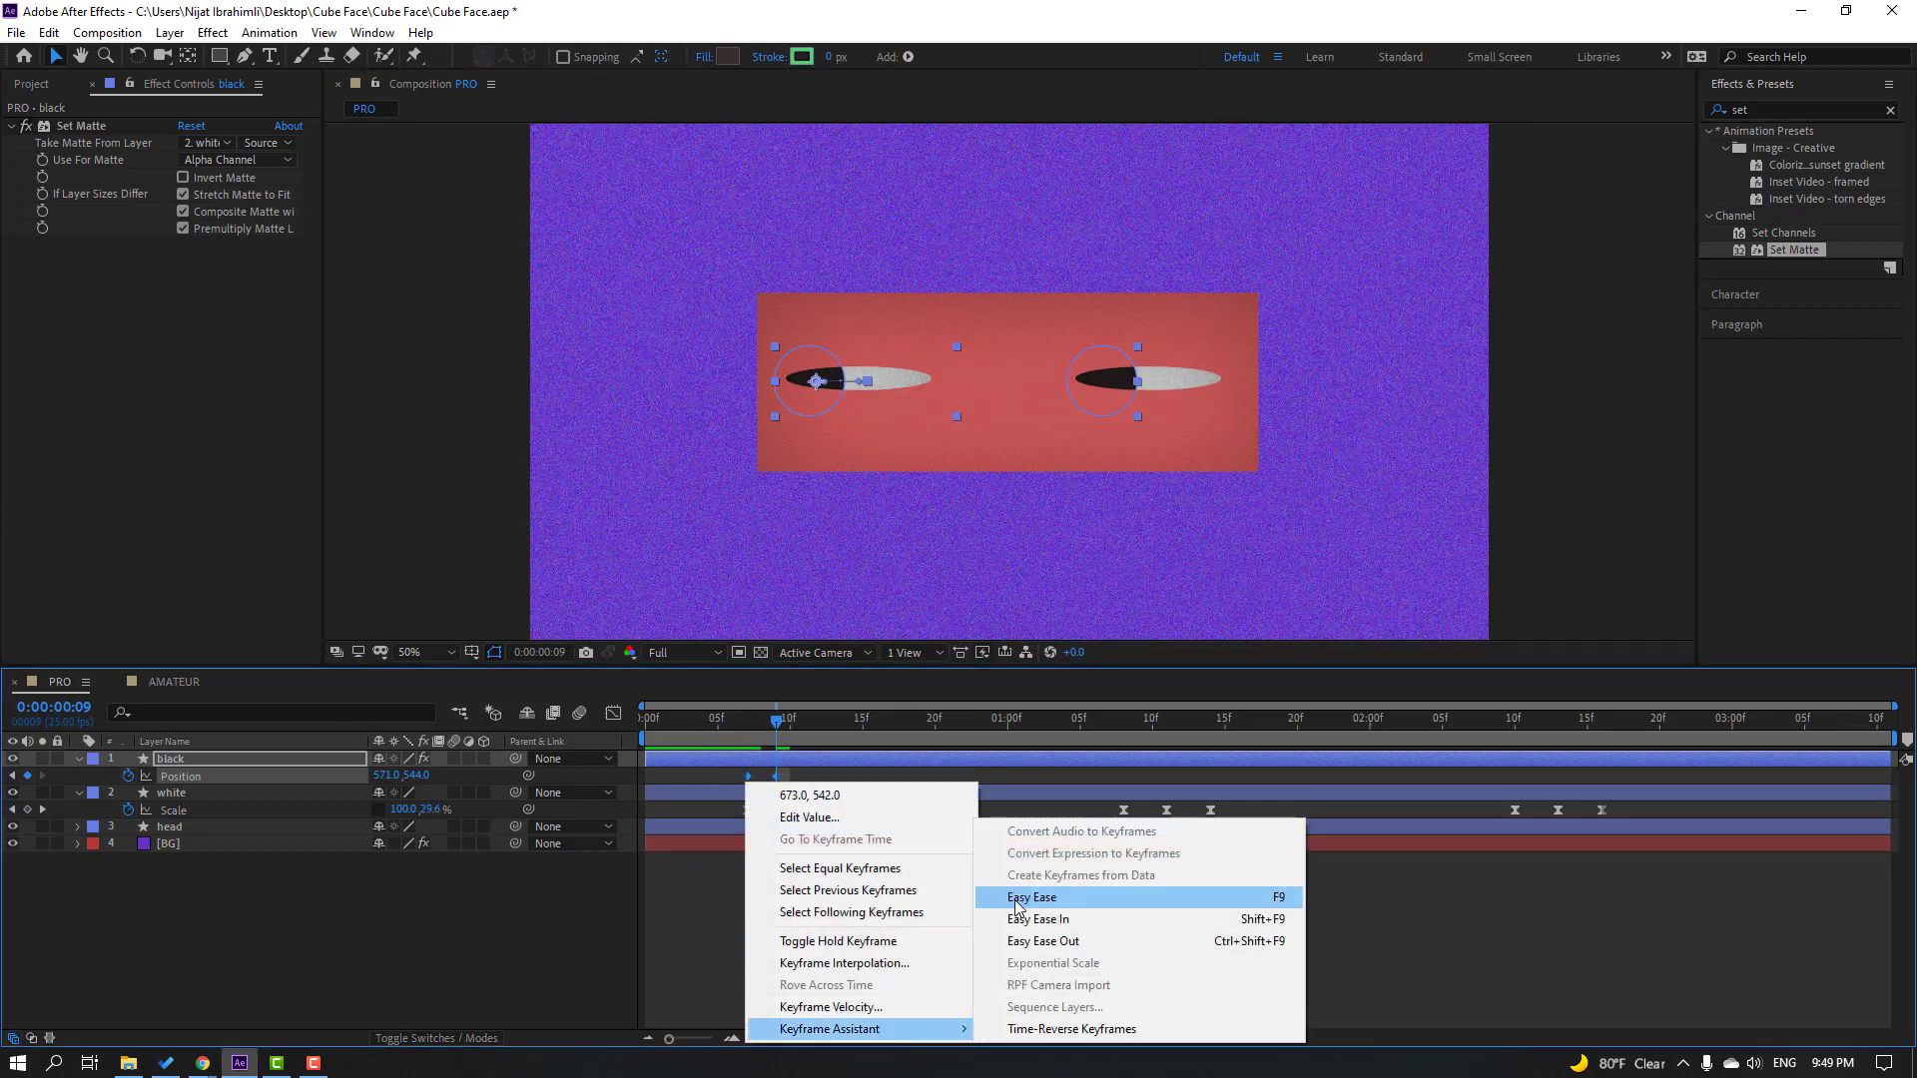
click(1014, 898)
drag(777, 775, 921, 725)
key(space)
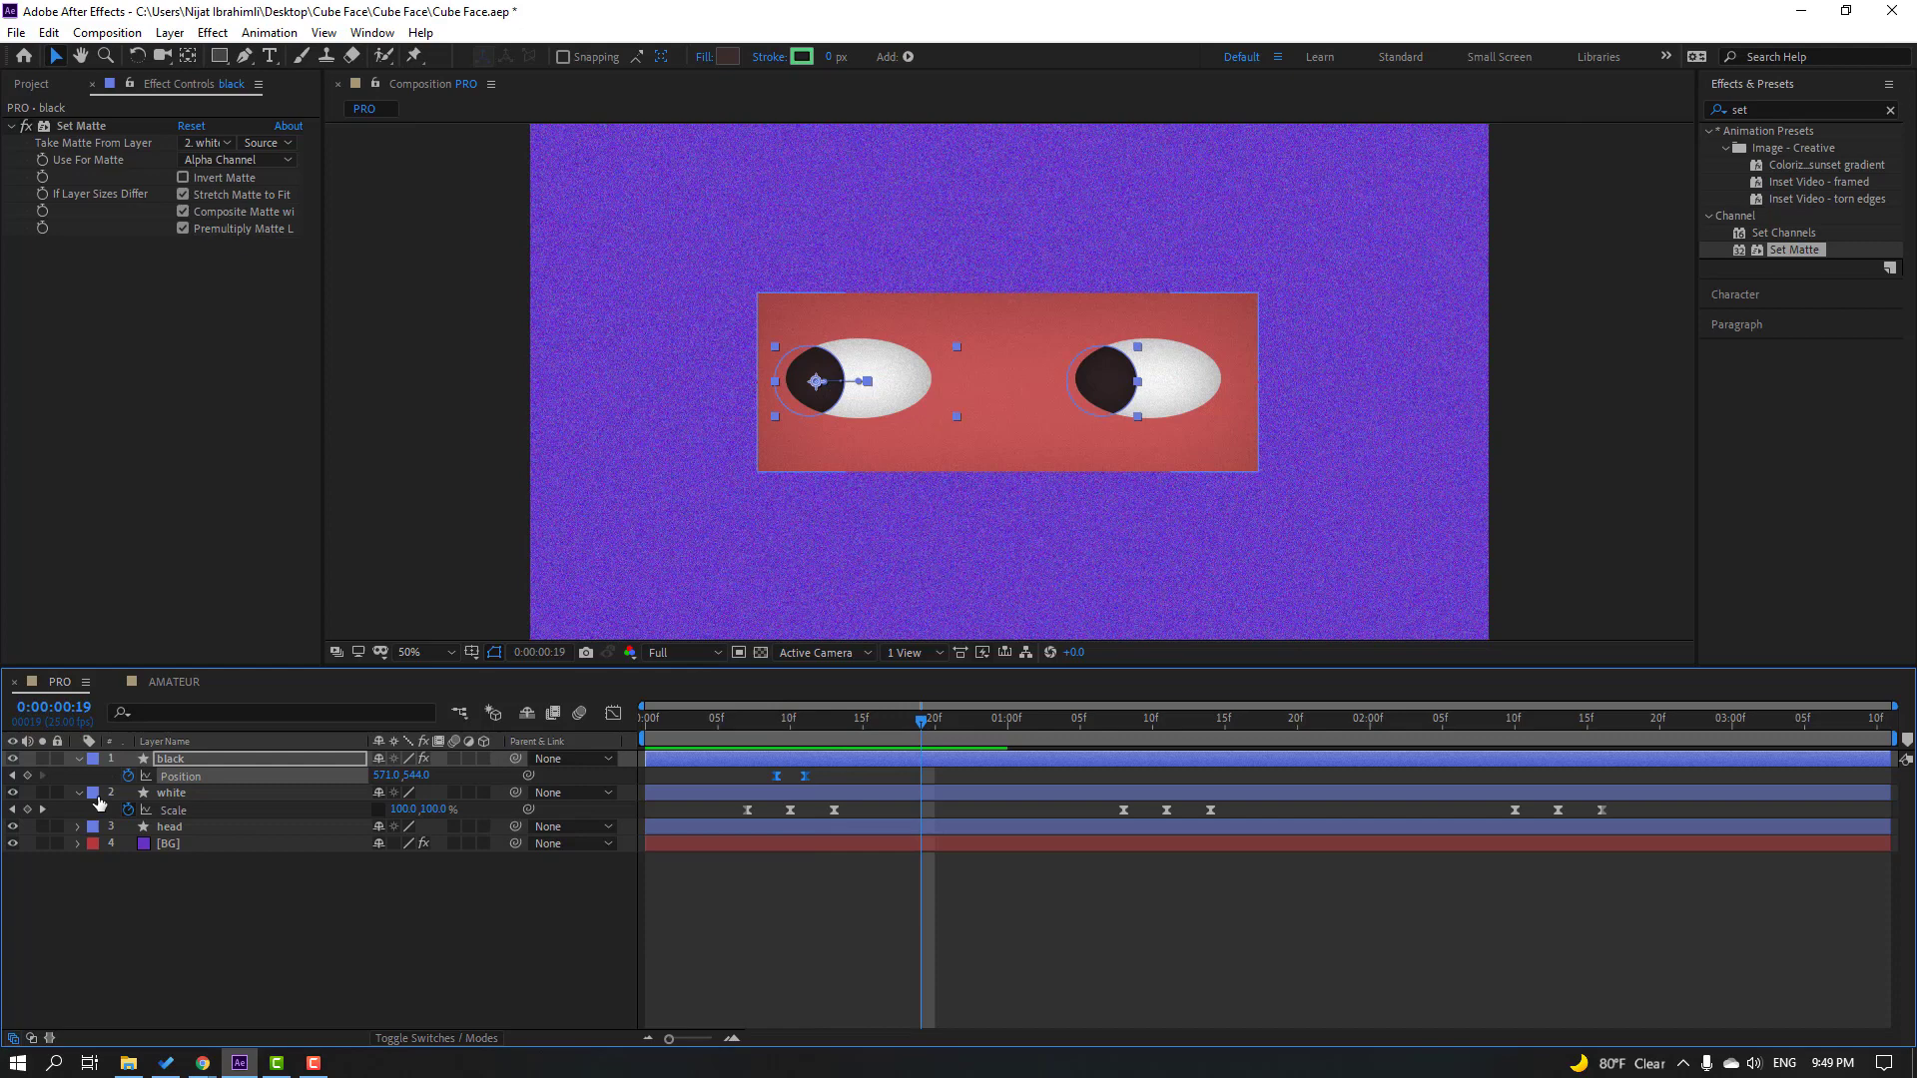
Step: Add a pupil glance up-right between frames 19 and 21, held with a keyframe at 1:08
click(27, 776)
key(Page_Down)
key(Page_Down)
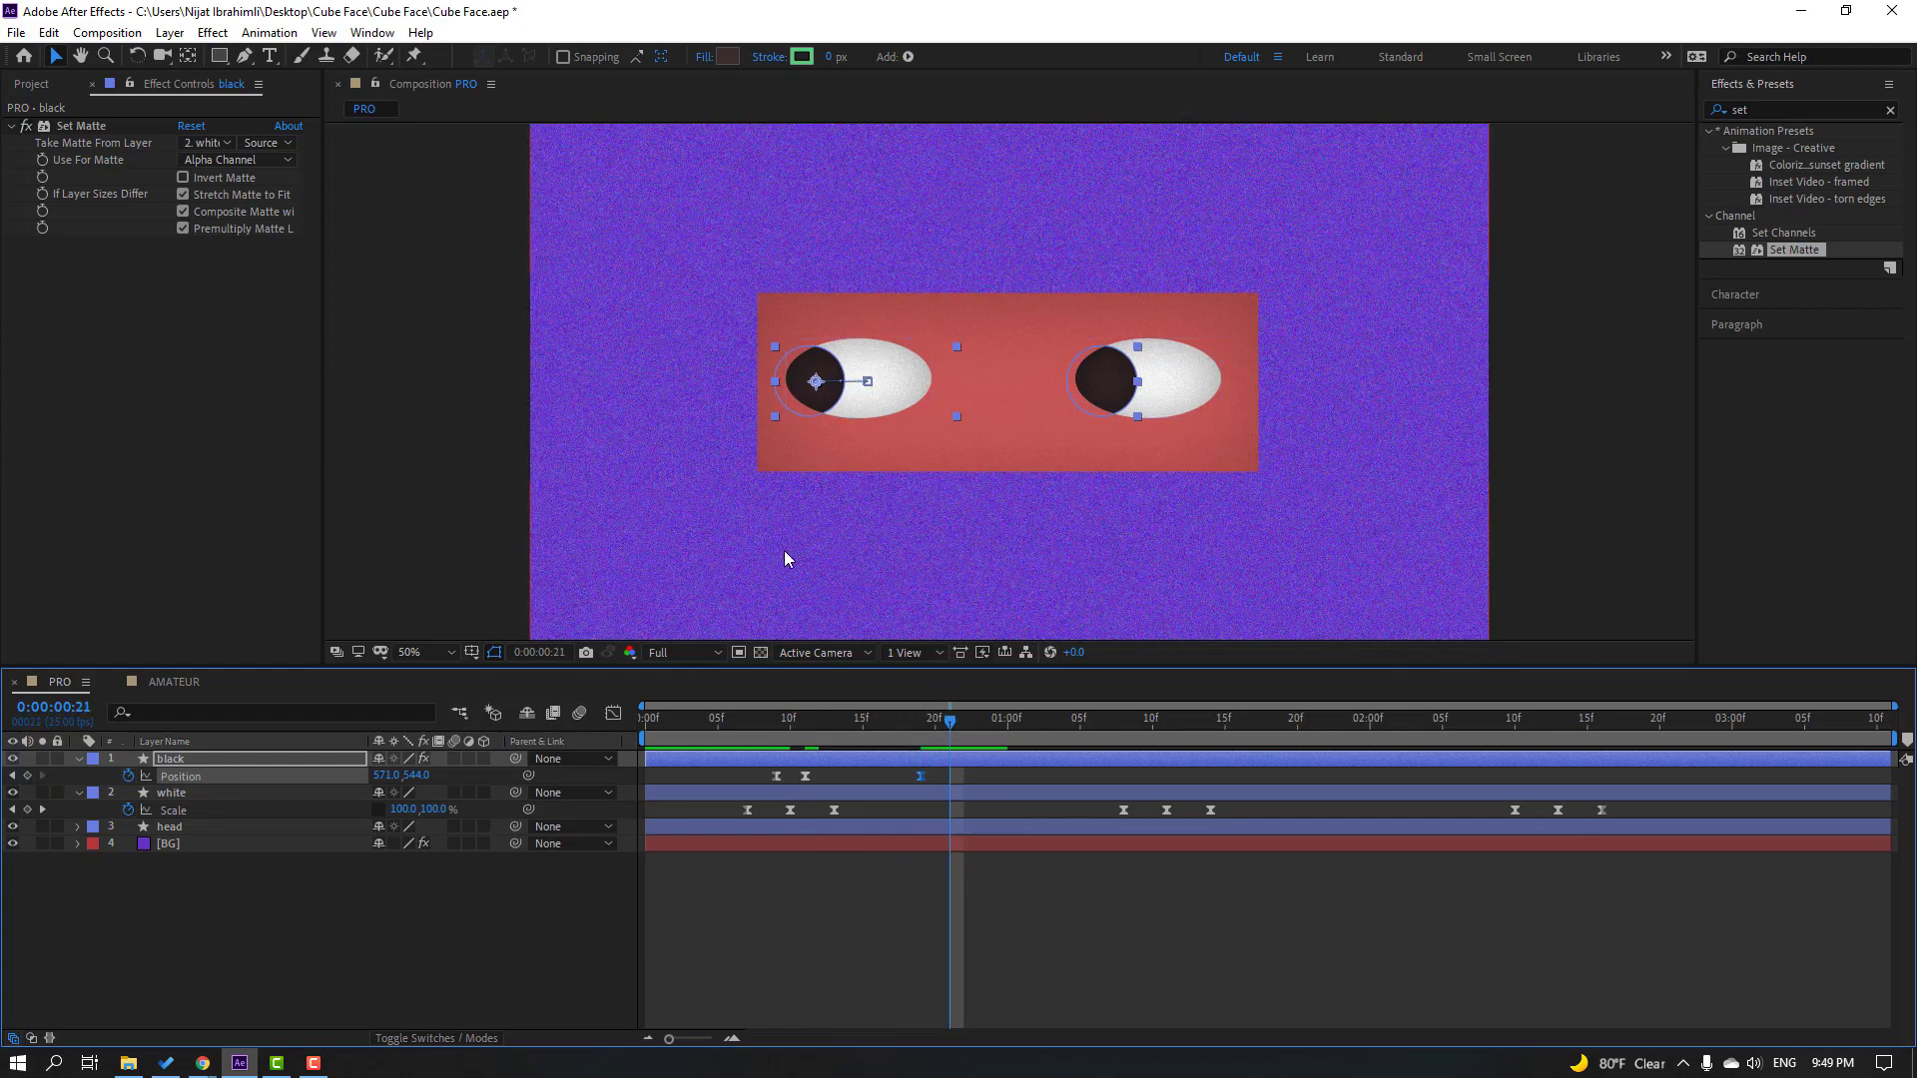
drag(806, 409, 811, 397)
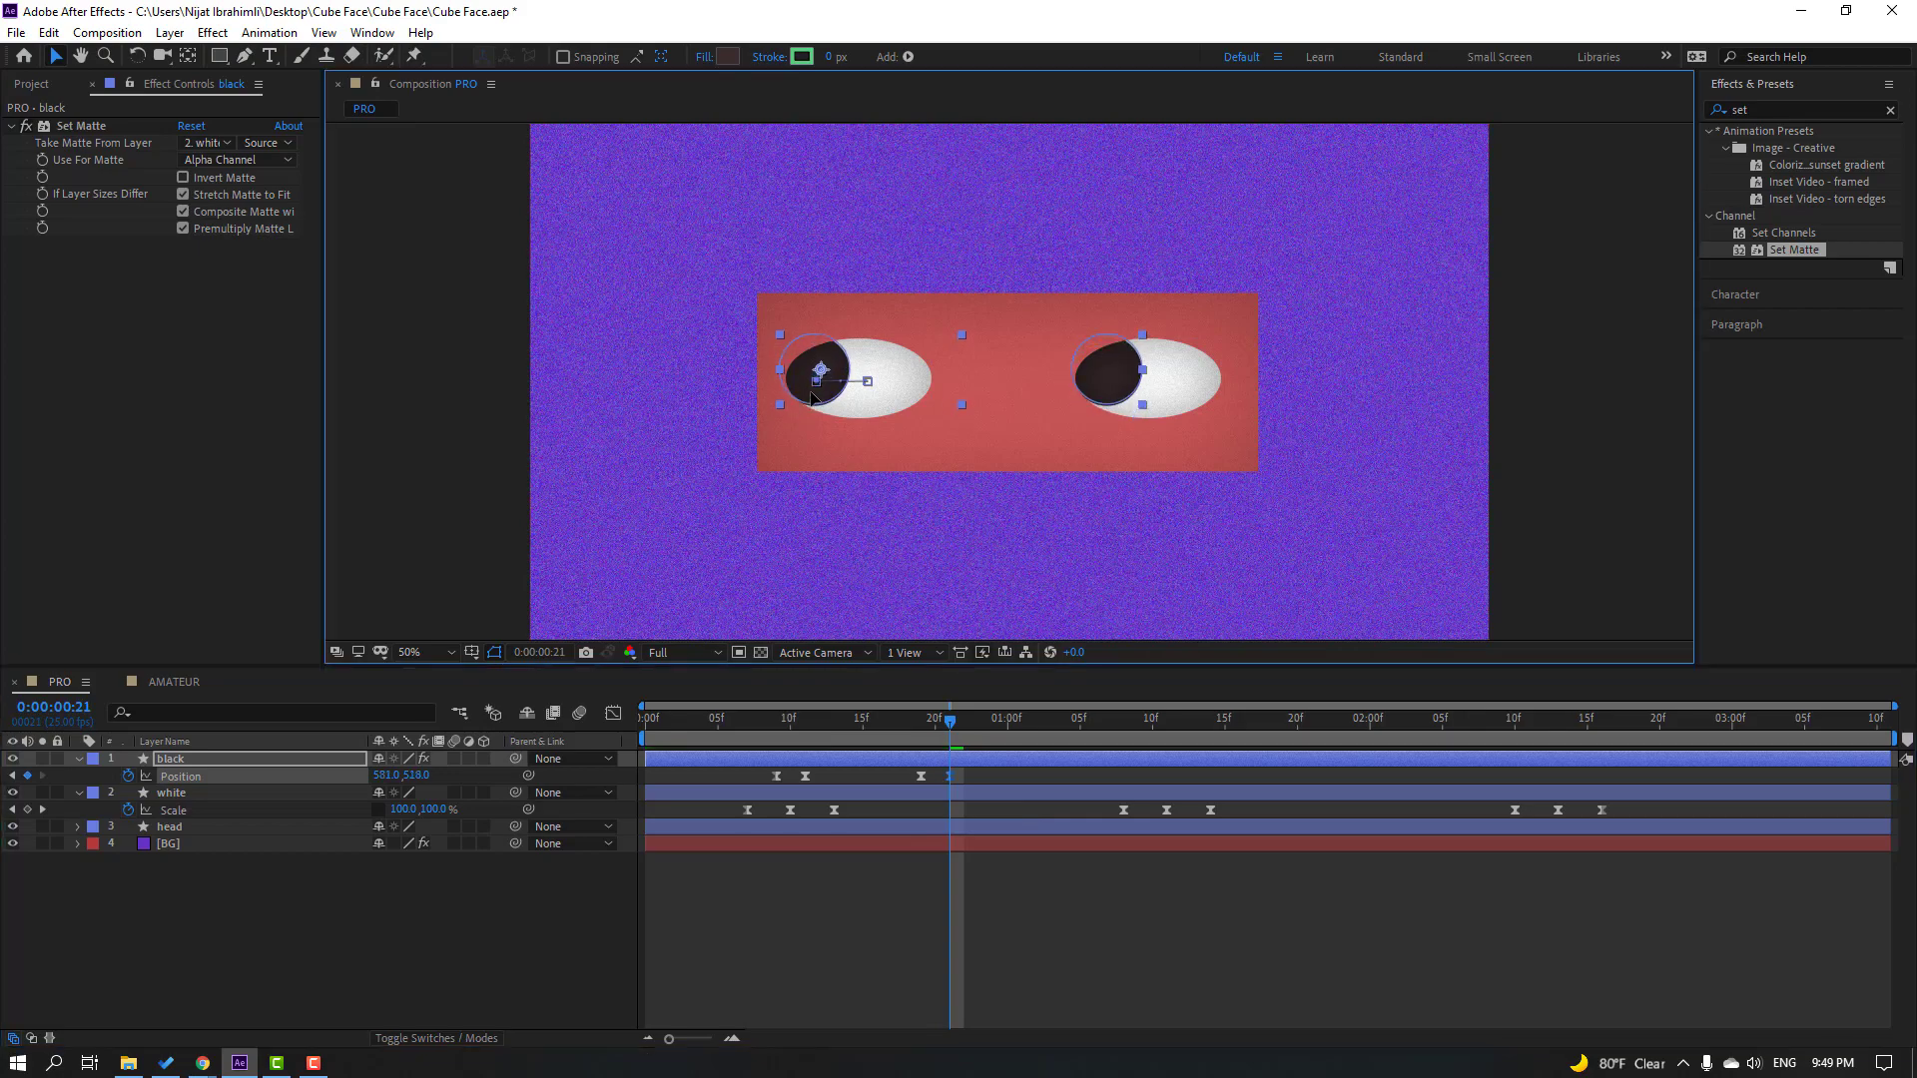
drag(878, 719, 978, 721)
key(space)
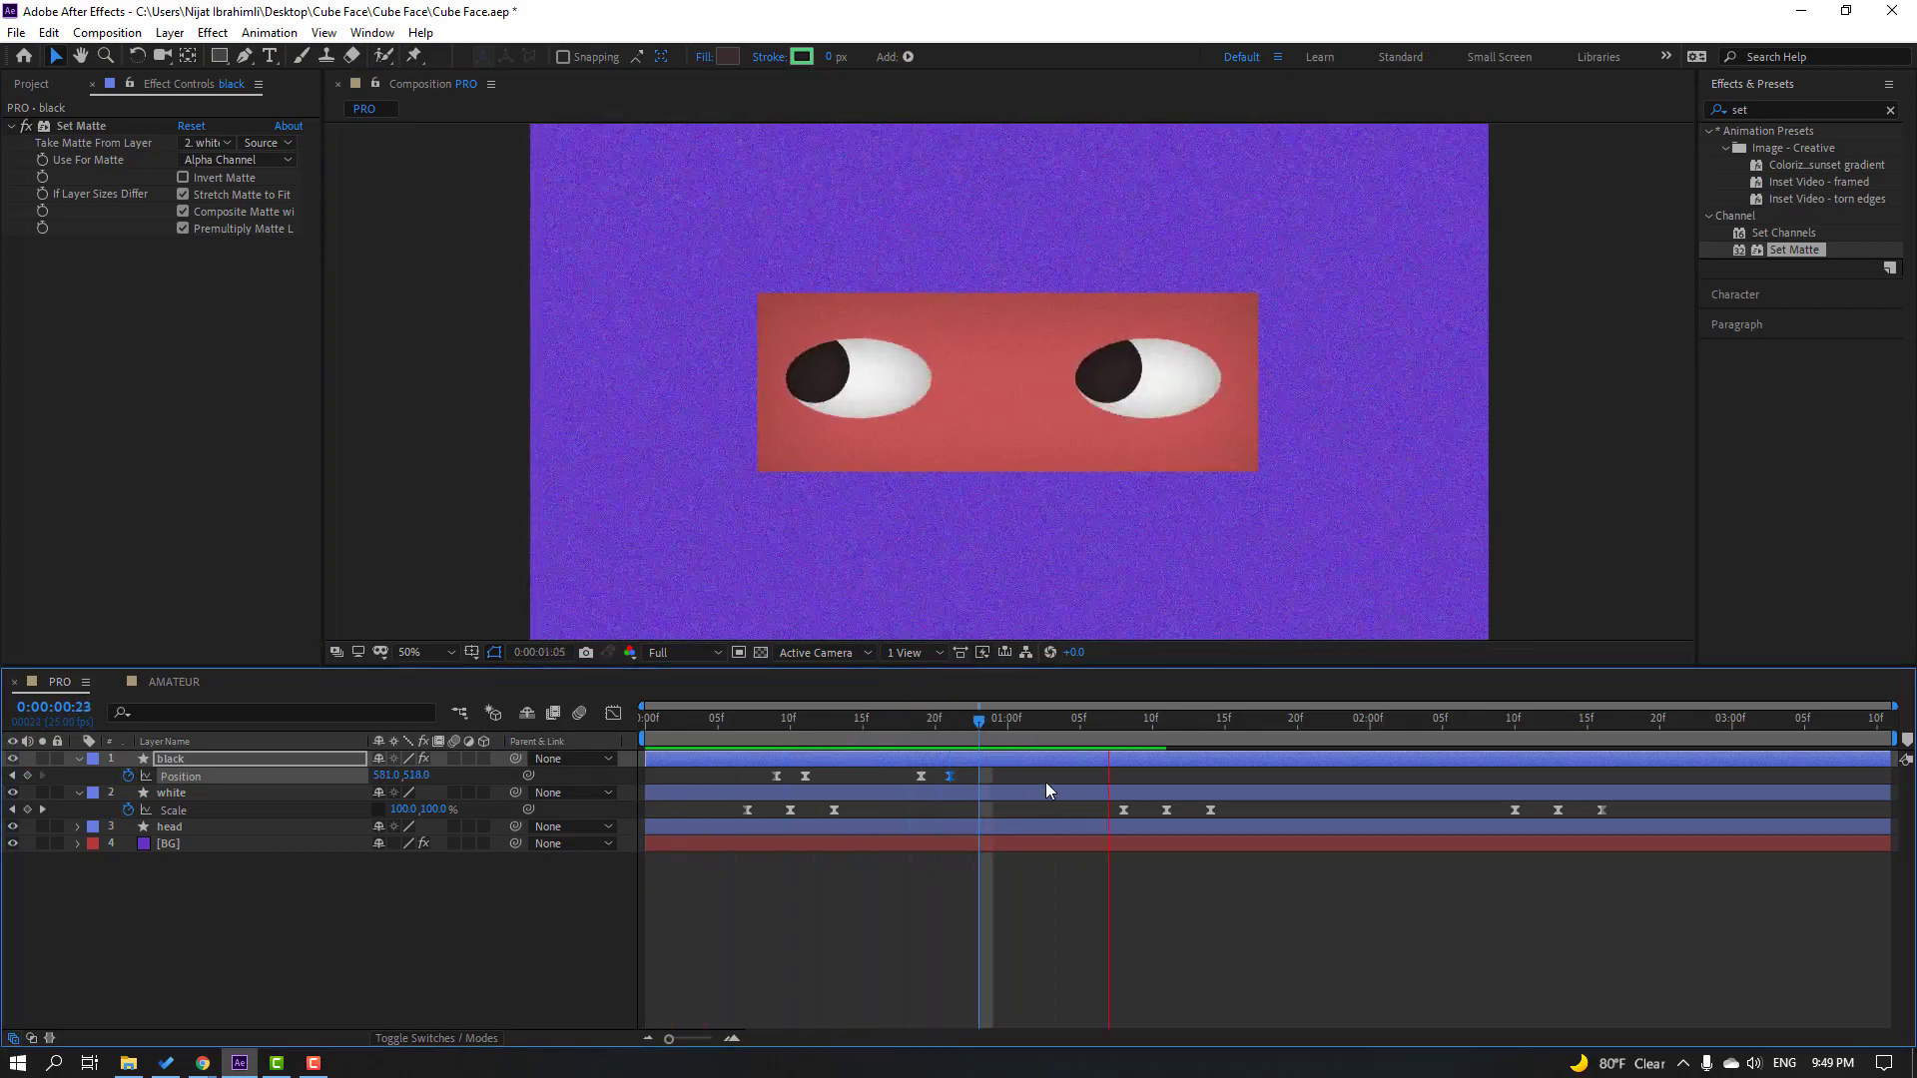
click(913, 721)
mouse_move(973, 775)
mouse_down()
mouse_move(913, 787)
mouse_move(939, 777)
mouse_up()
key(space)
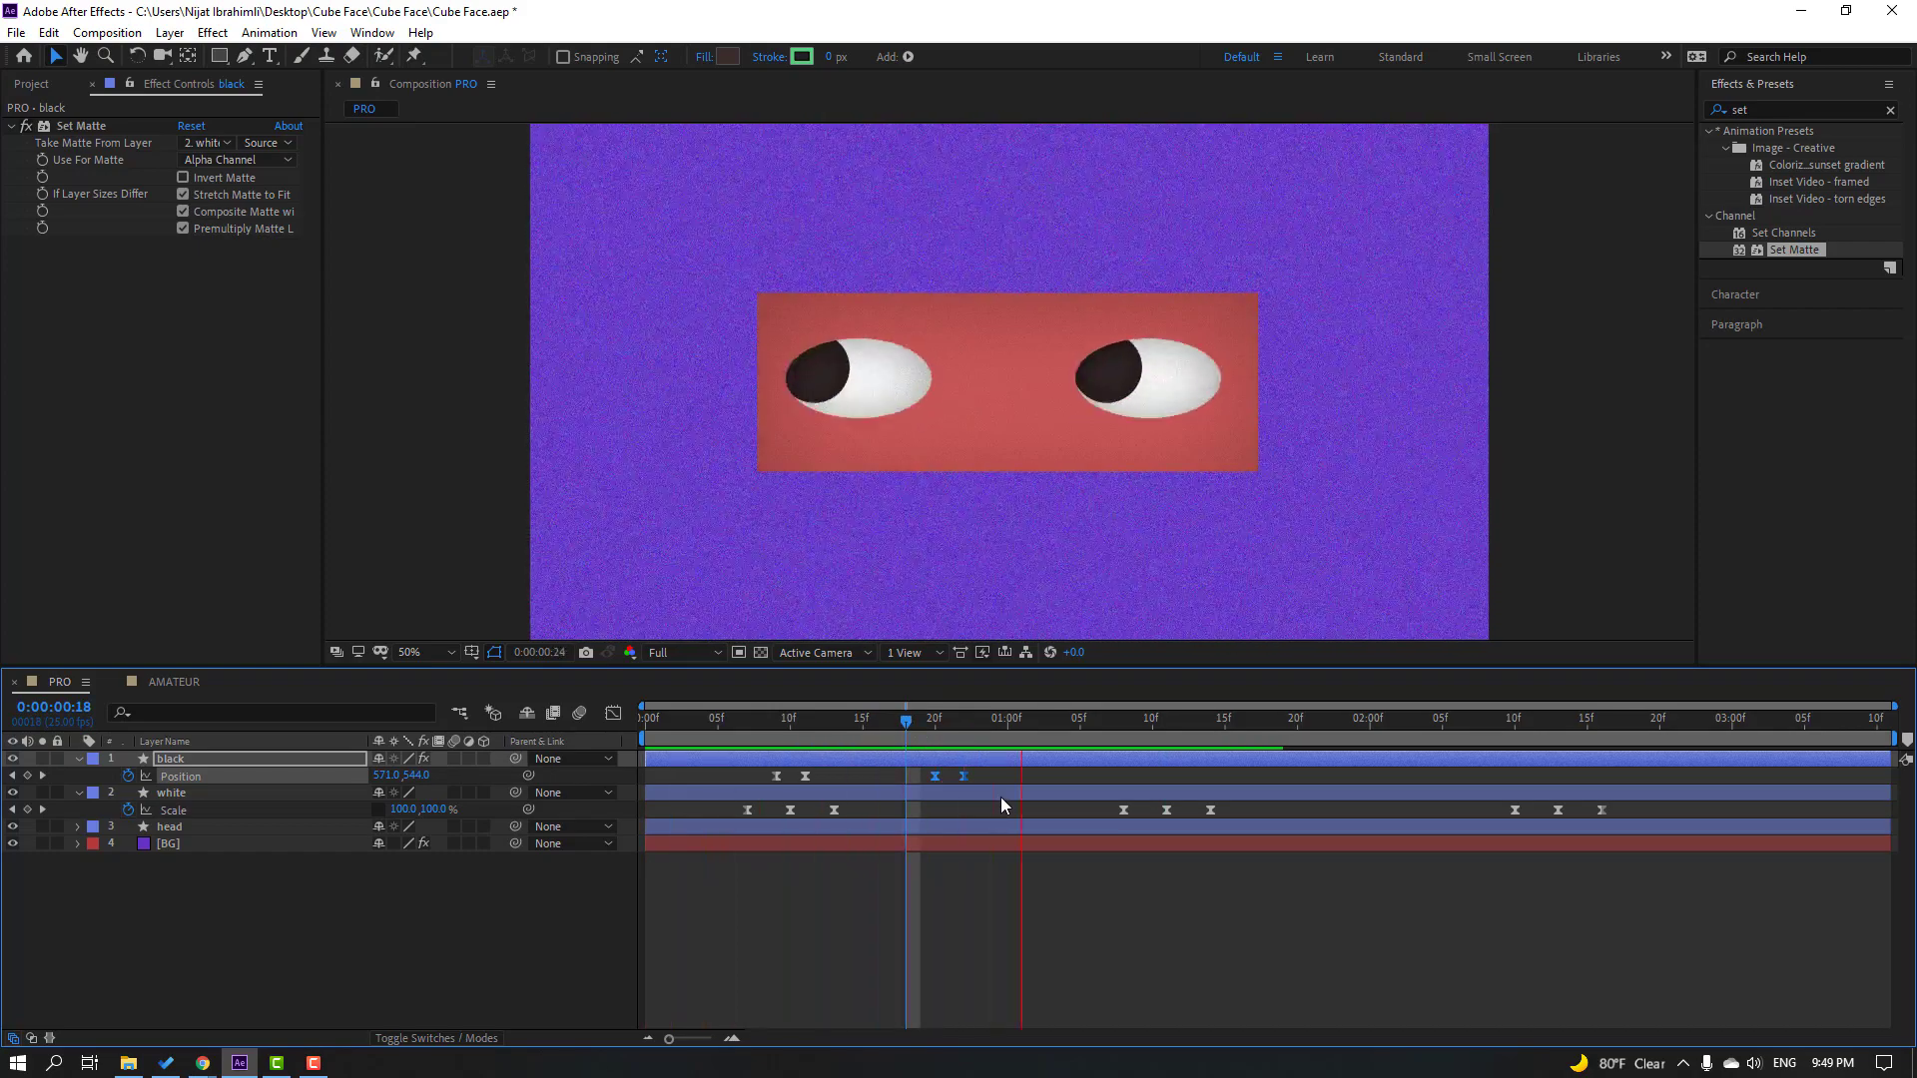
drag(1025, 721, 1123, 727)
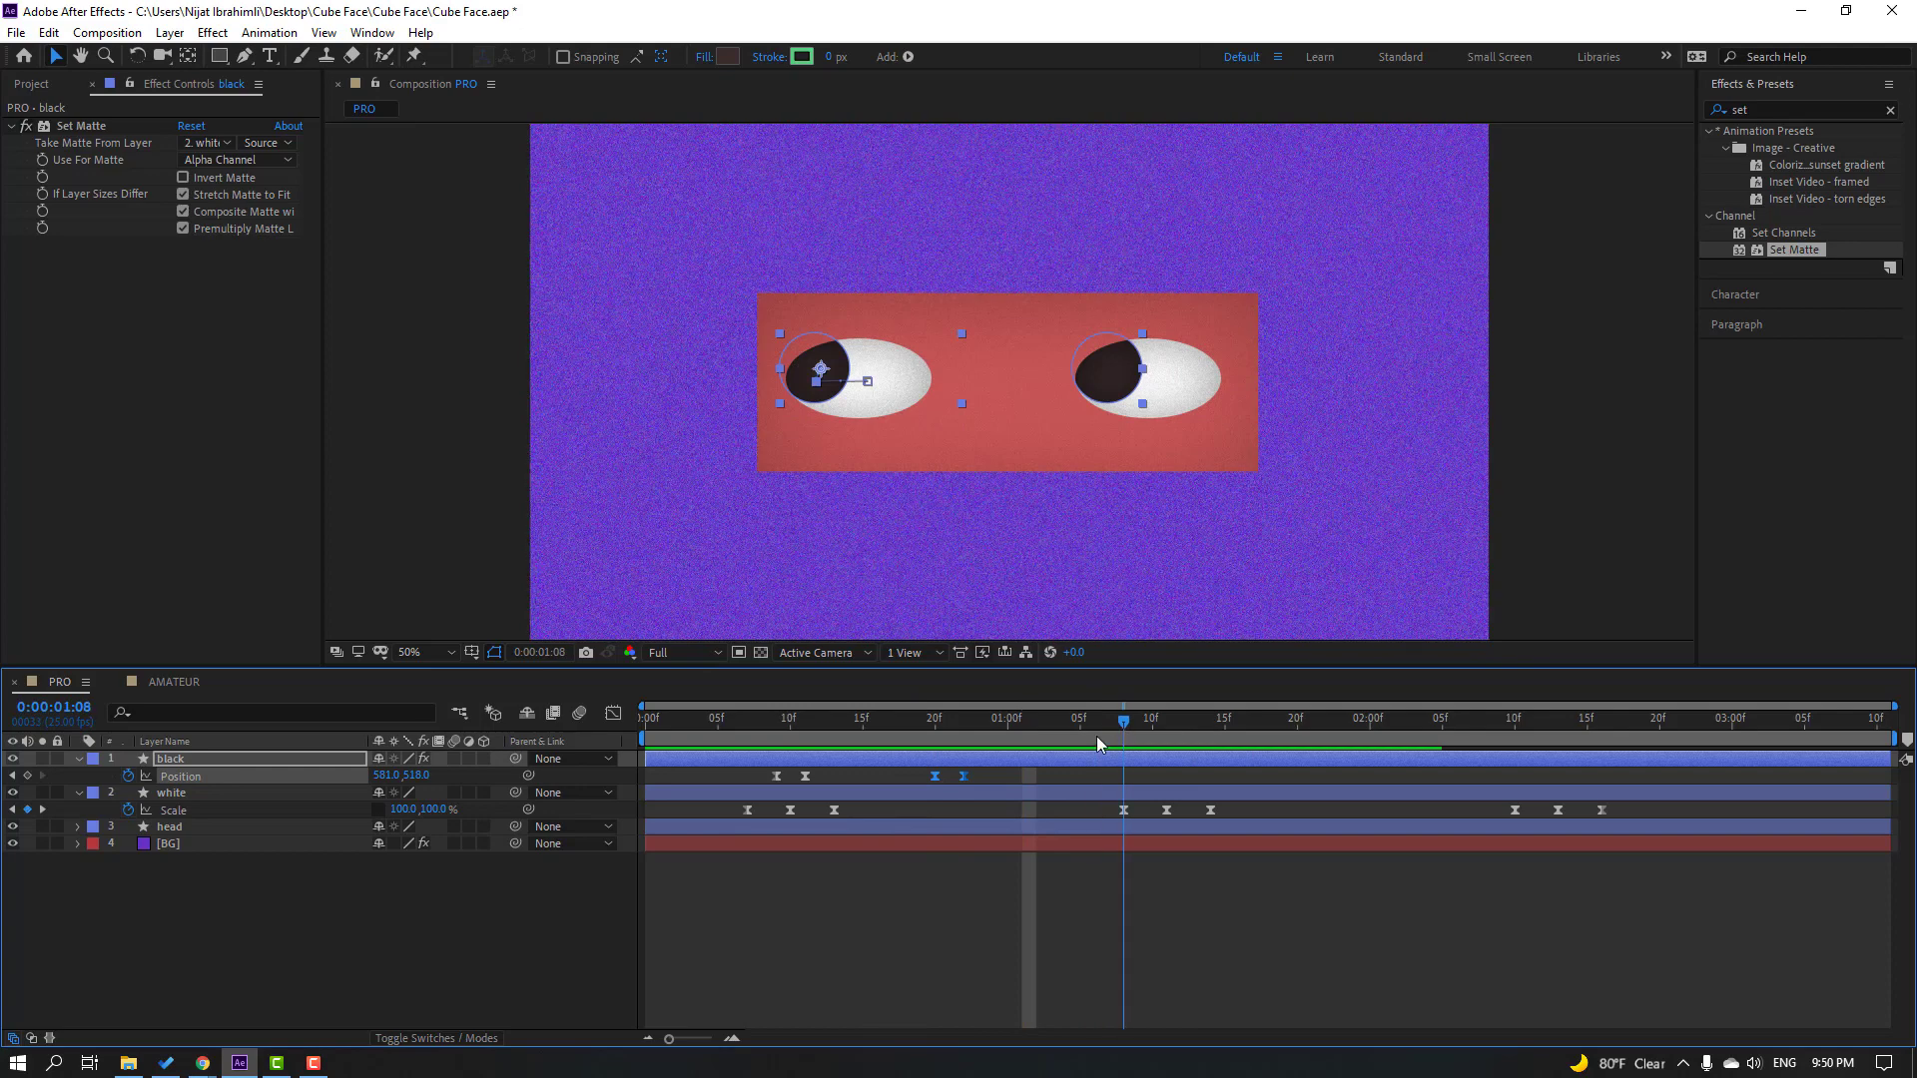
click(27, 776)
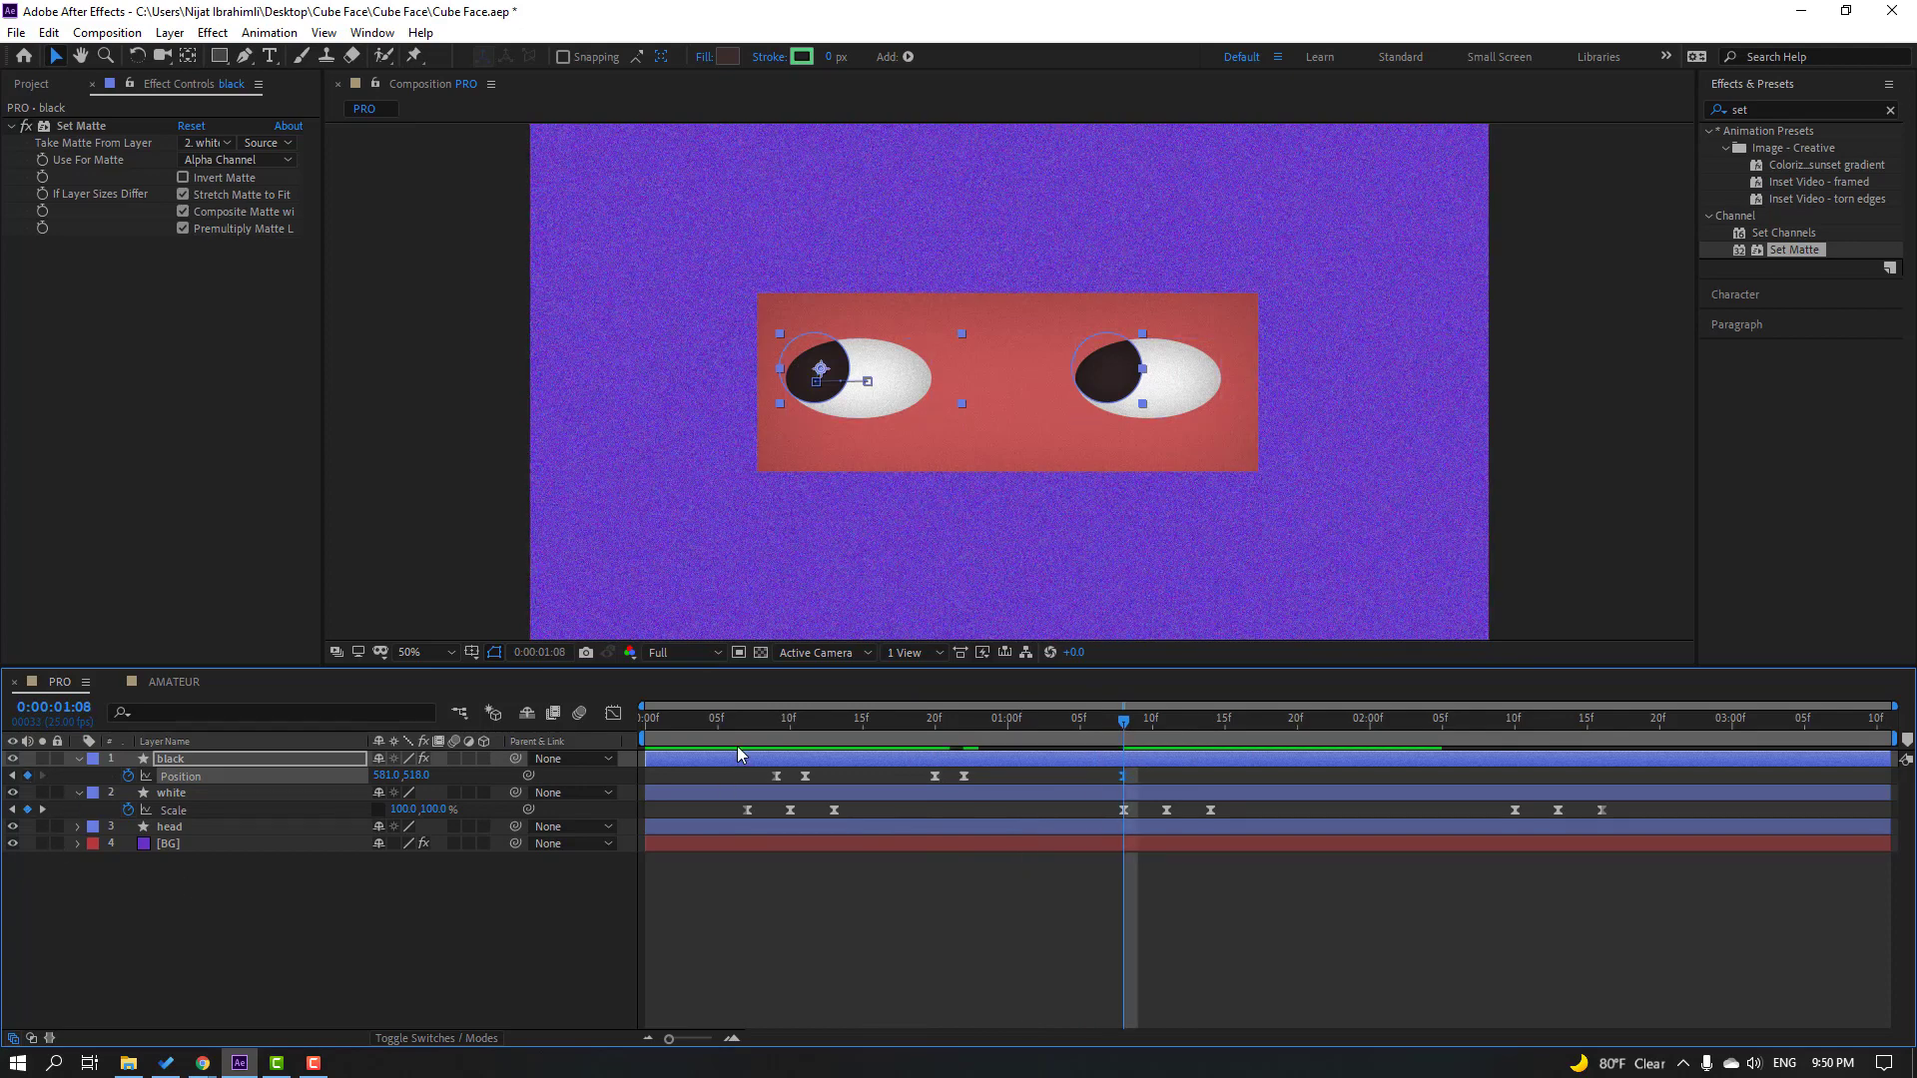
key(Page_Down)
key(Page_Down)
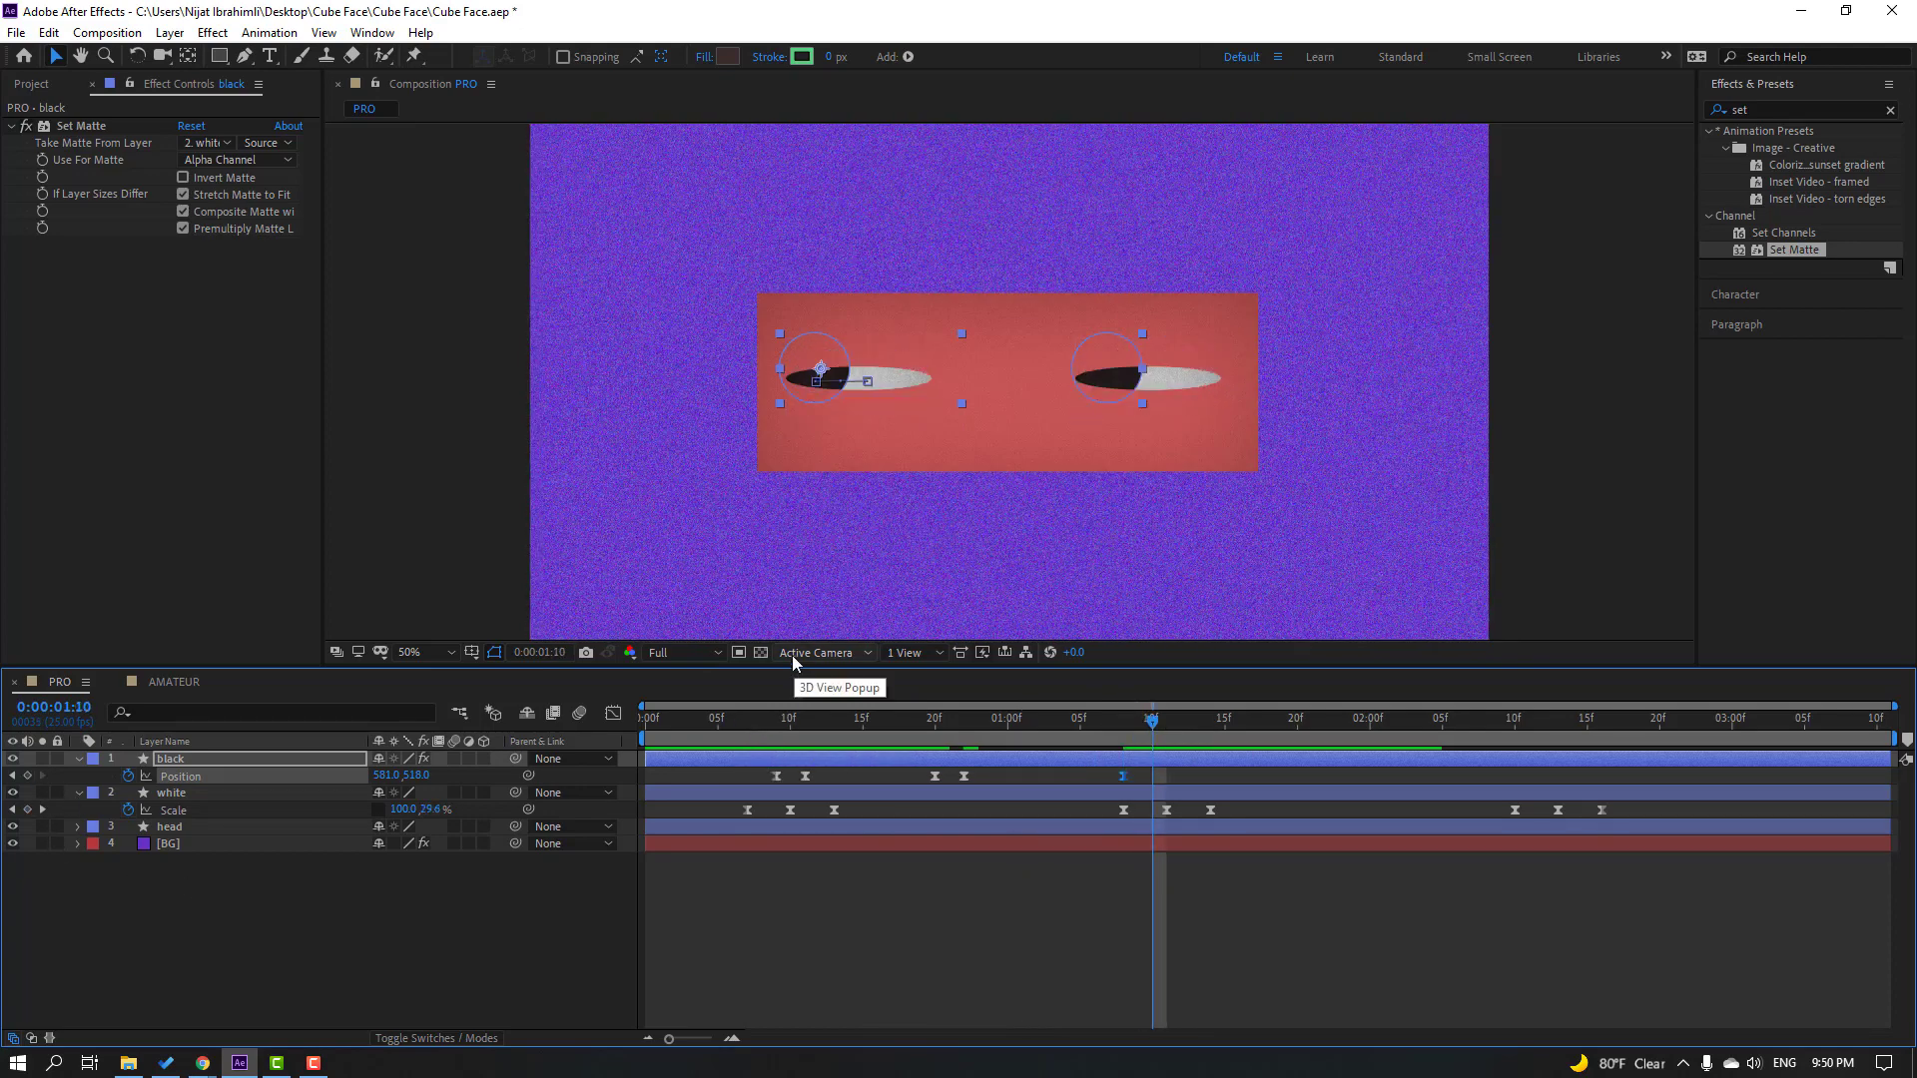
Step: Move the pupils right and down, then scrub ahead to check the glance
drag(839, 382, 928, 398)
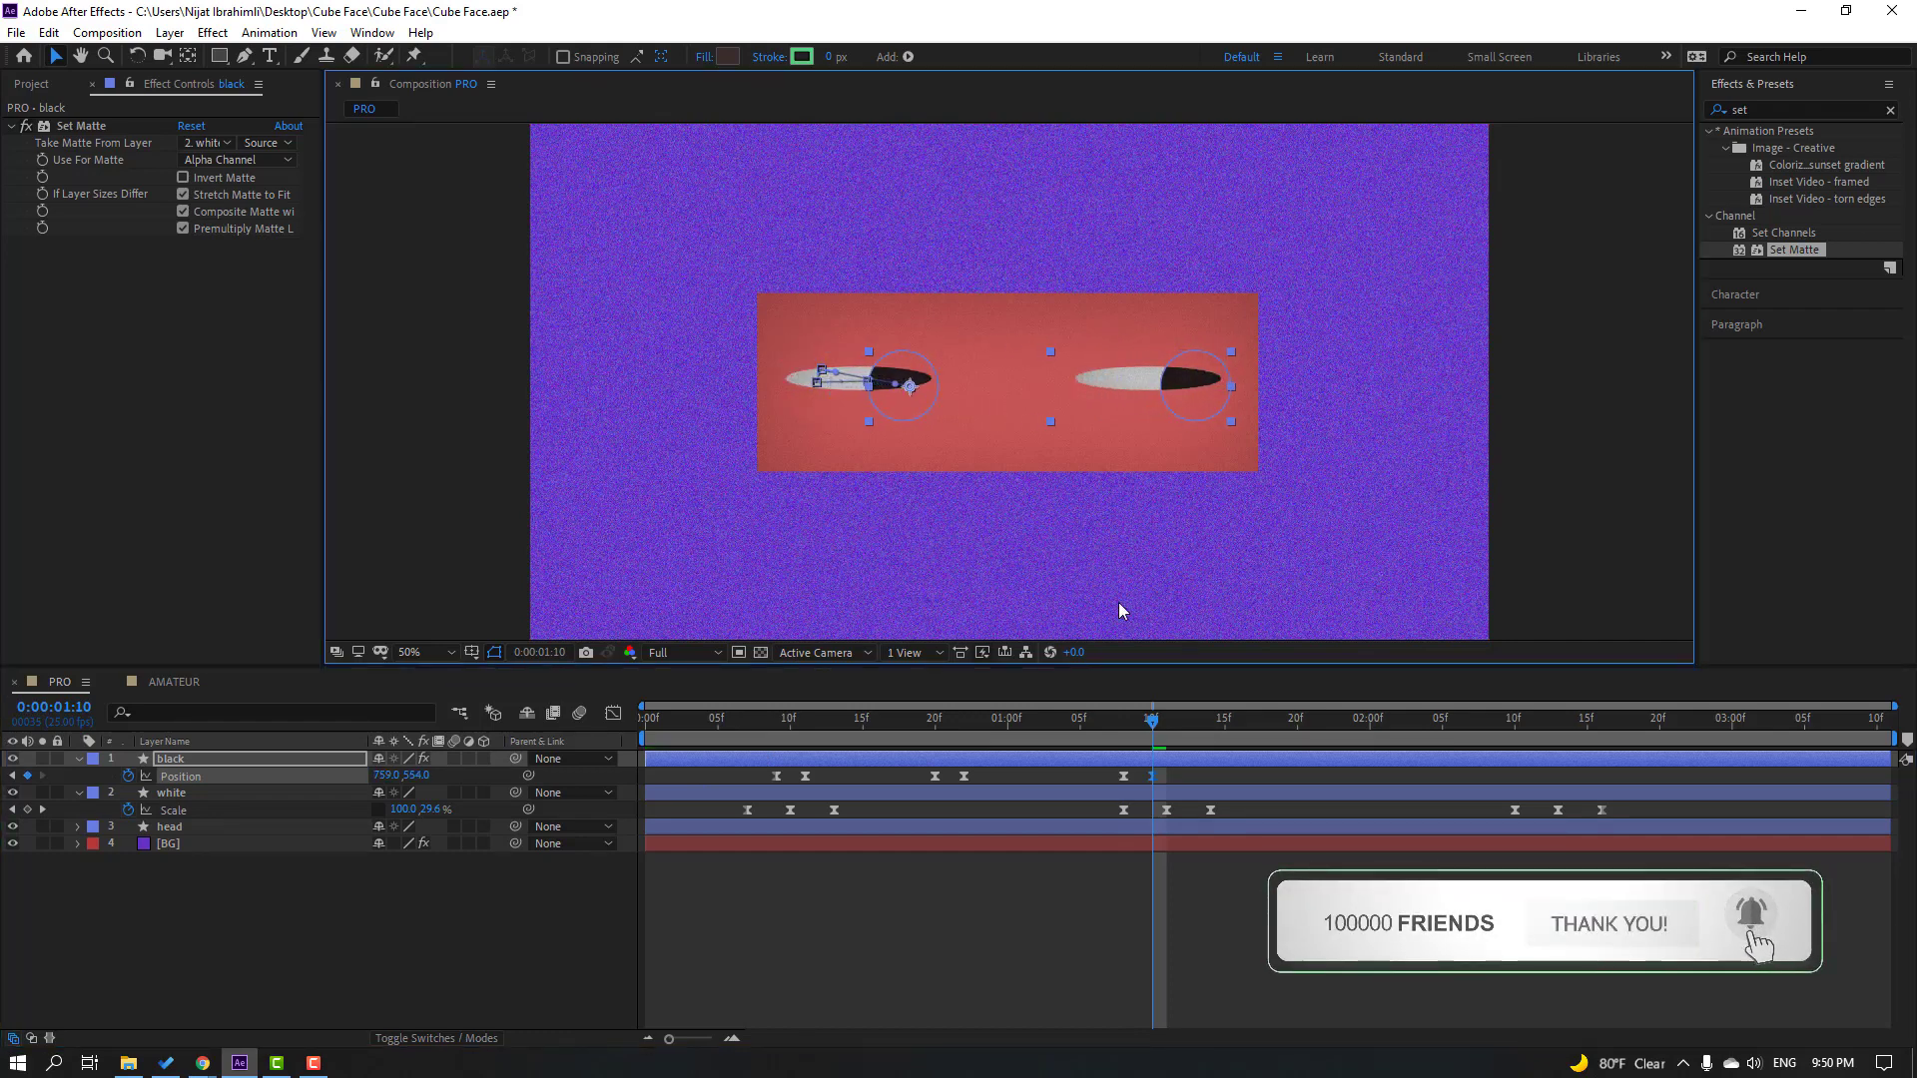
click(1118, 726)
drag(1143, 728, 1199, 727)
drag(1179, 772, 1297, 736)
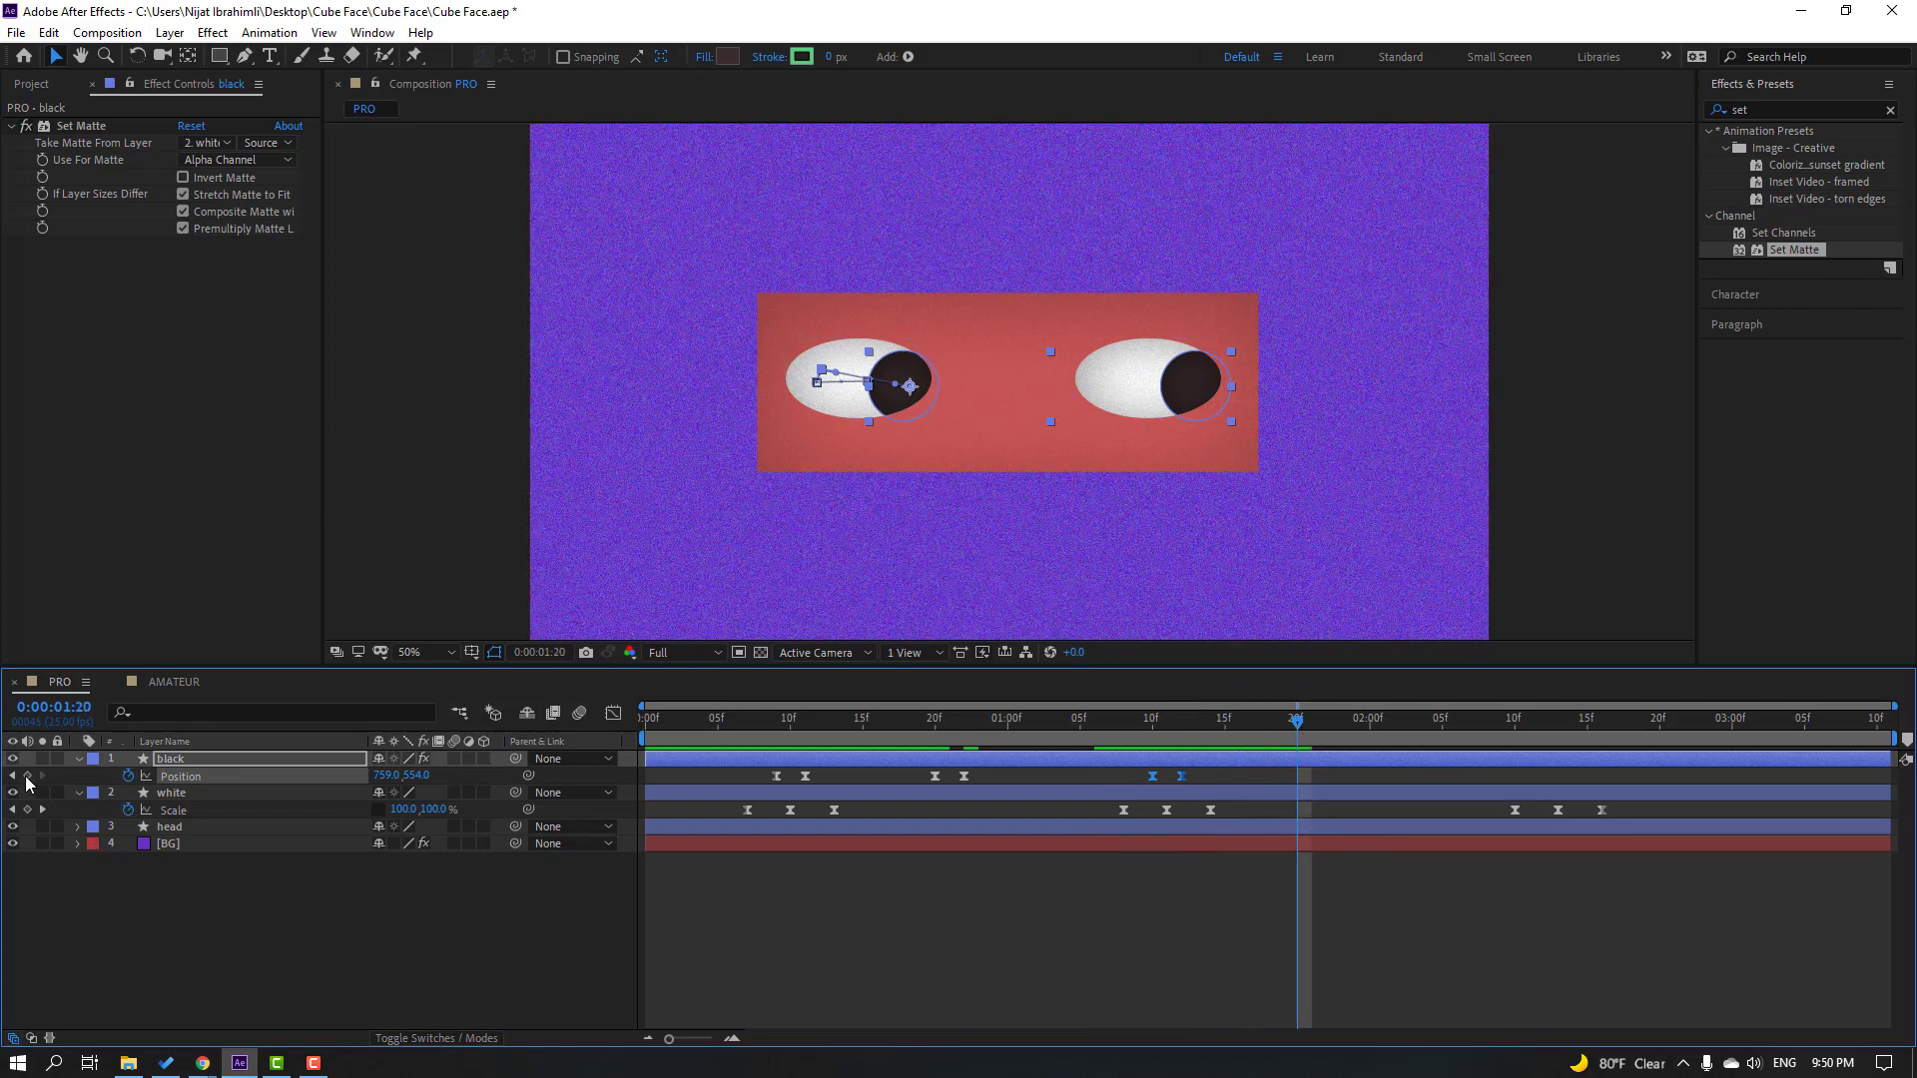
Step: Hold at 1:20, glance down-left at 1:22, hold at 2:04, re-centre pupils at 2:08
click(27, 776)
key(Page_Down)
key(Page_Down)
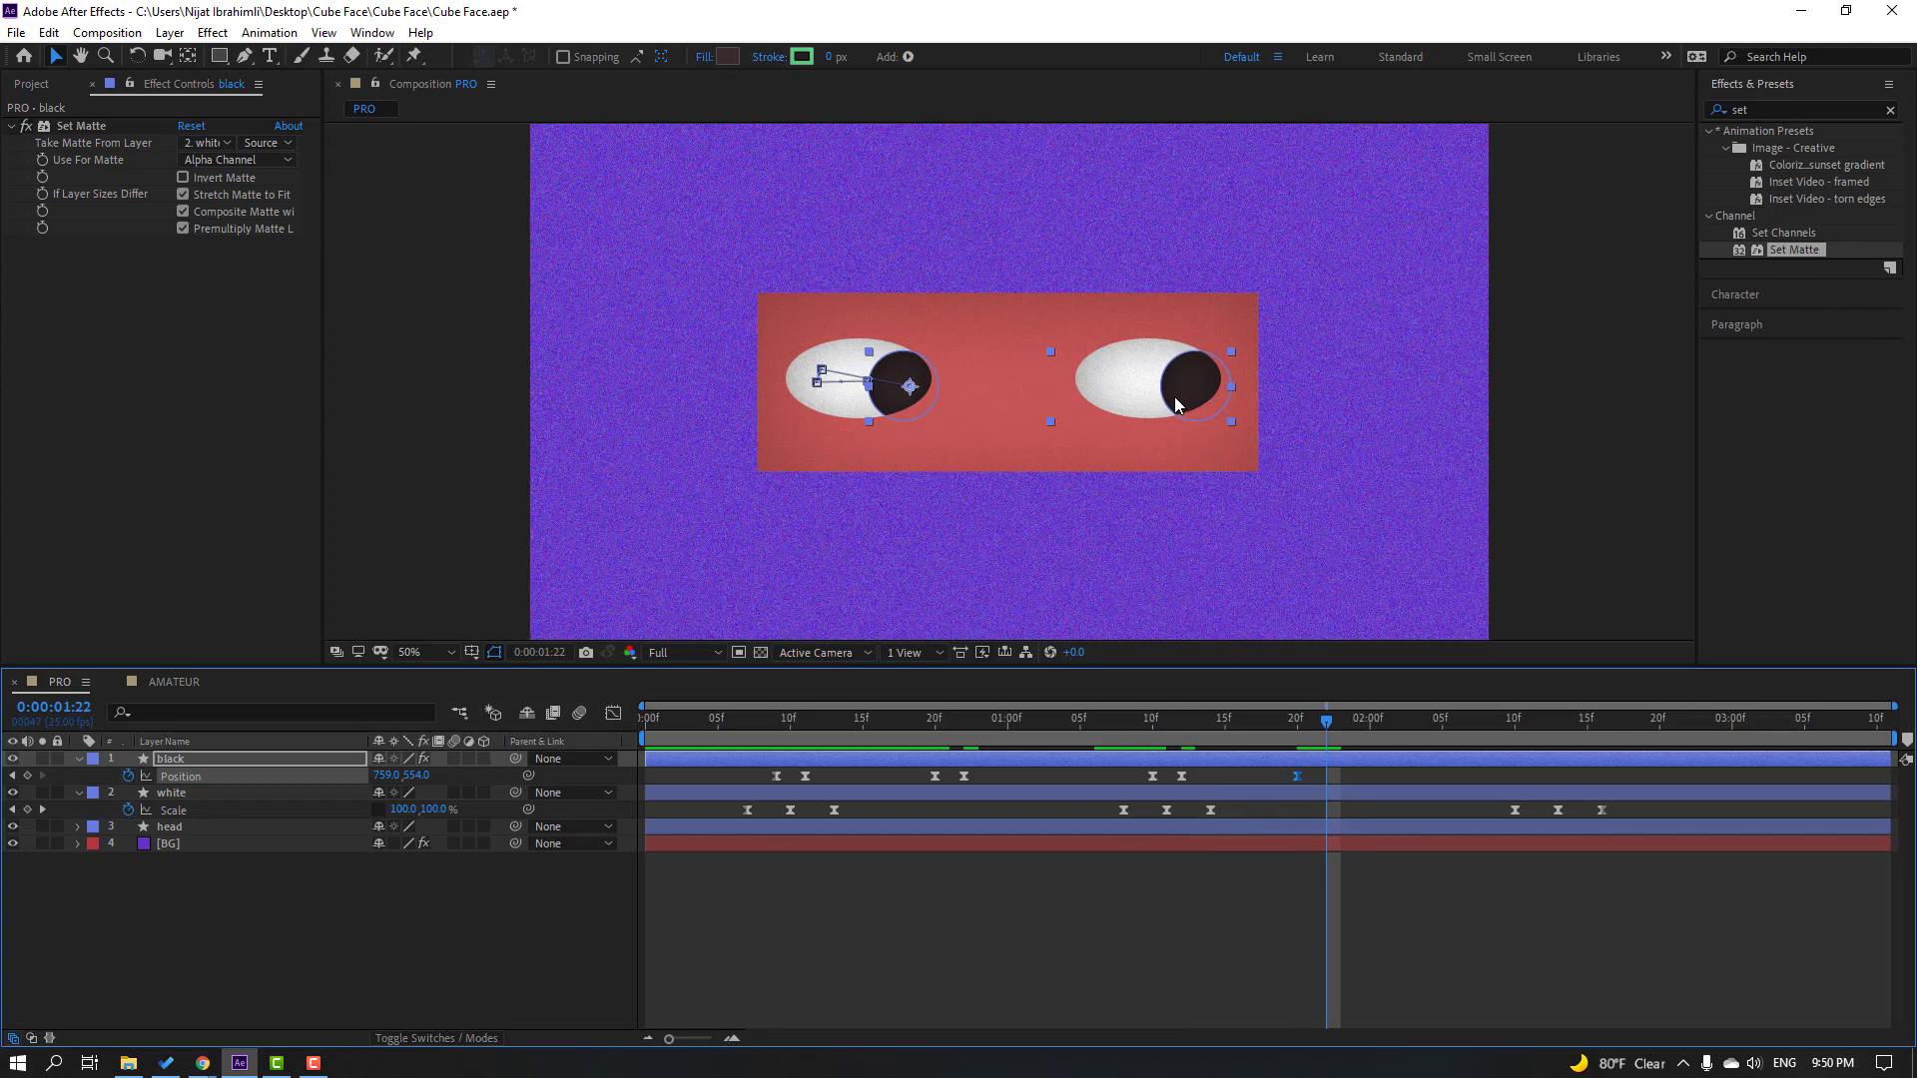
drag(1175, 398, 1155, 413)
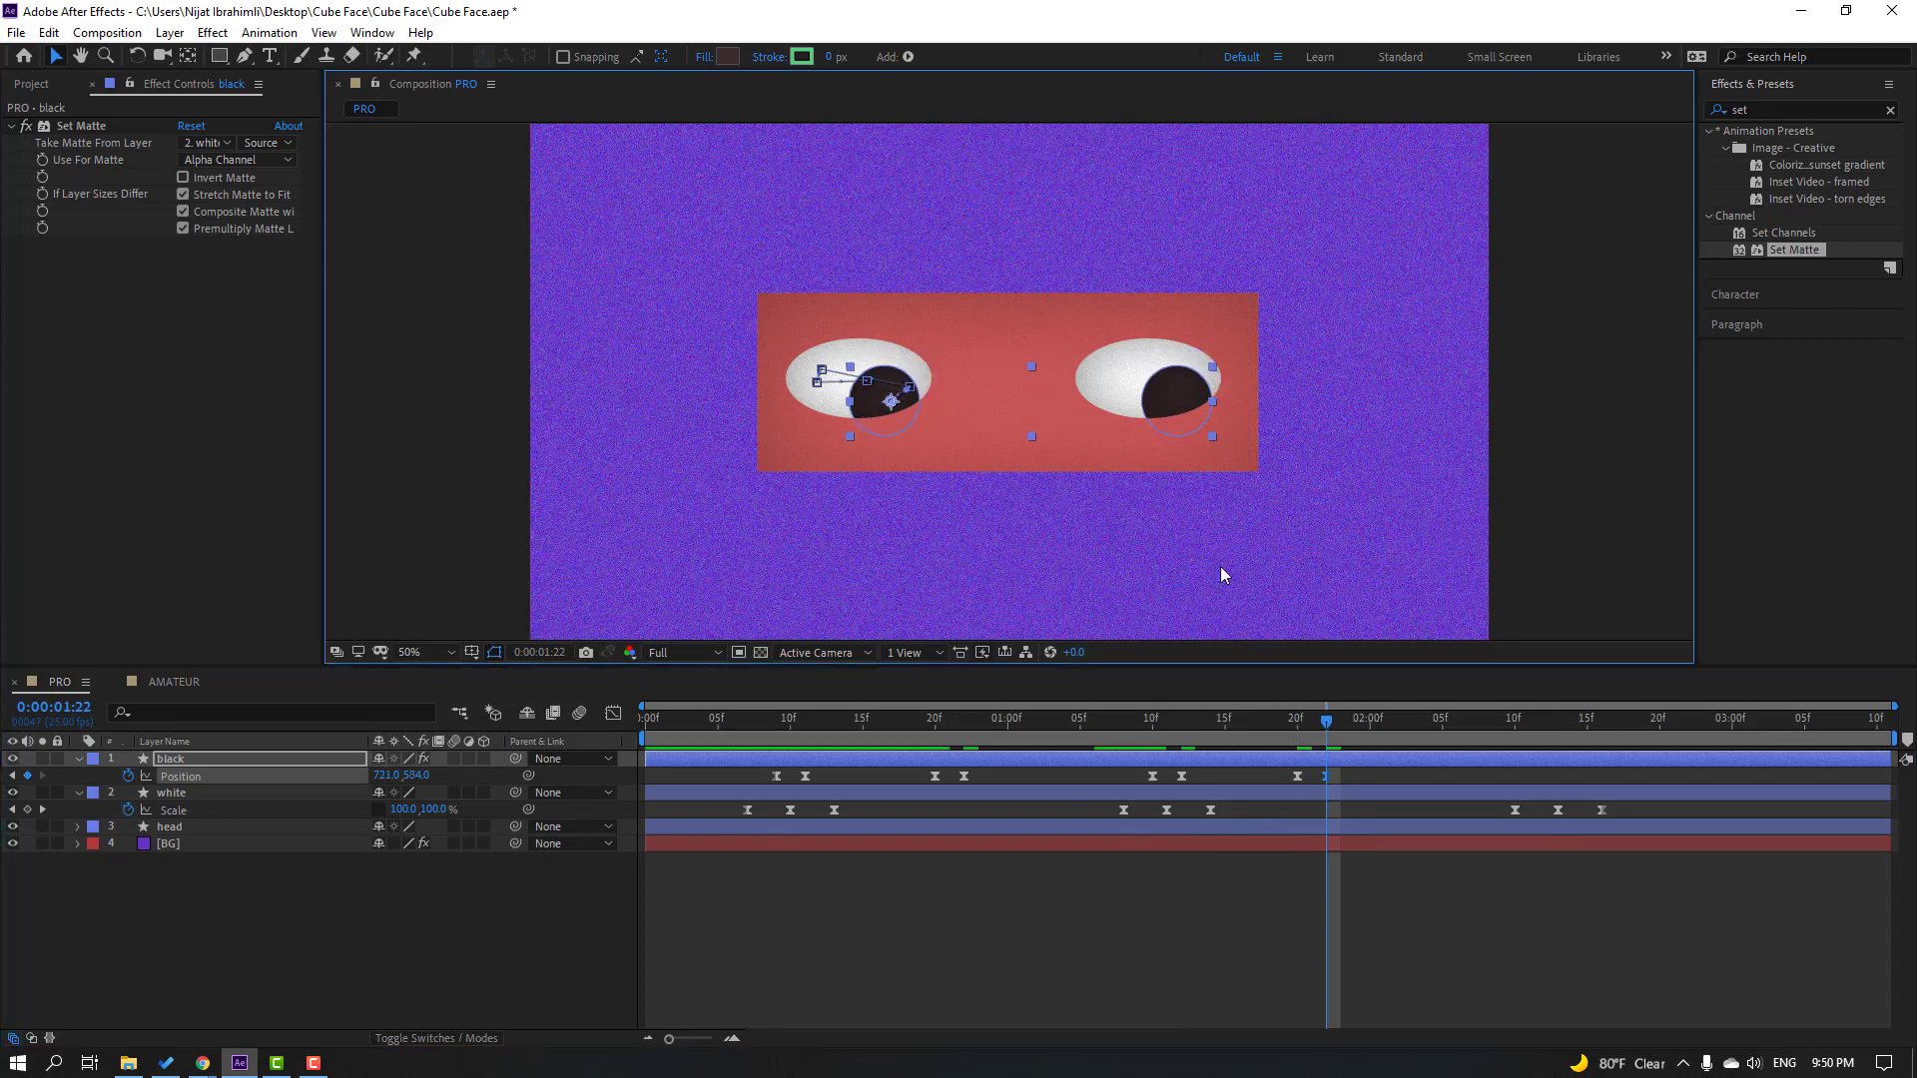
drag(1353, 736, 1457, 741)
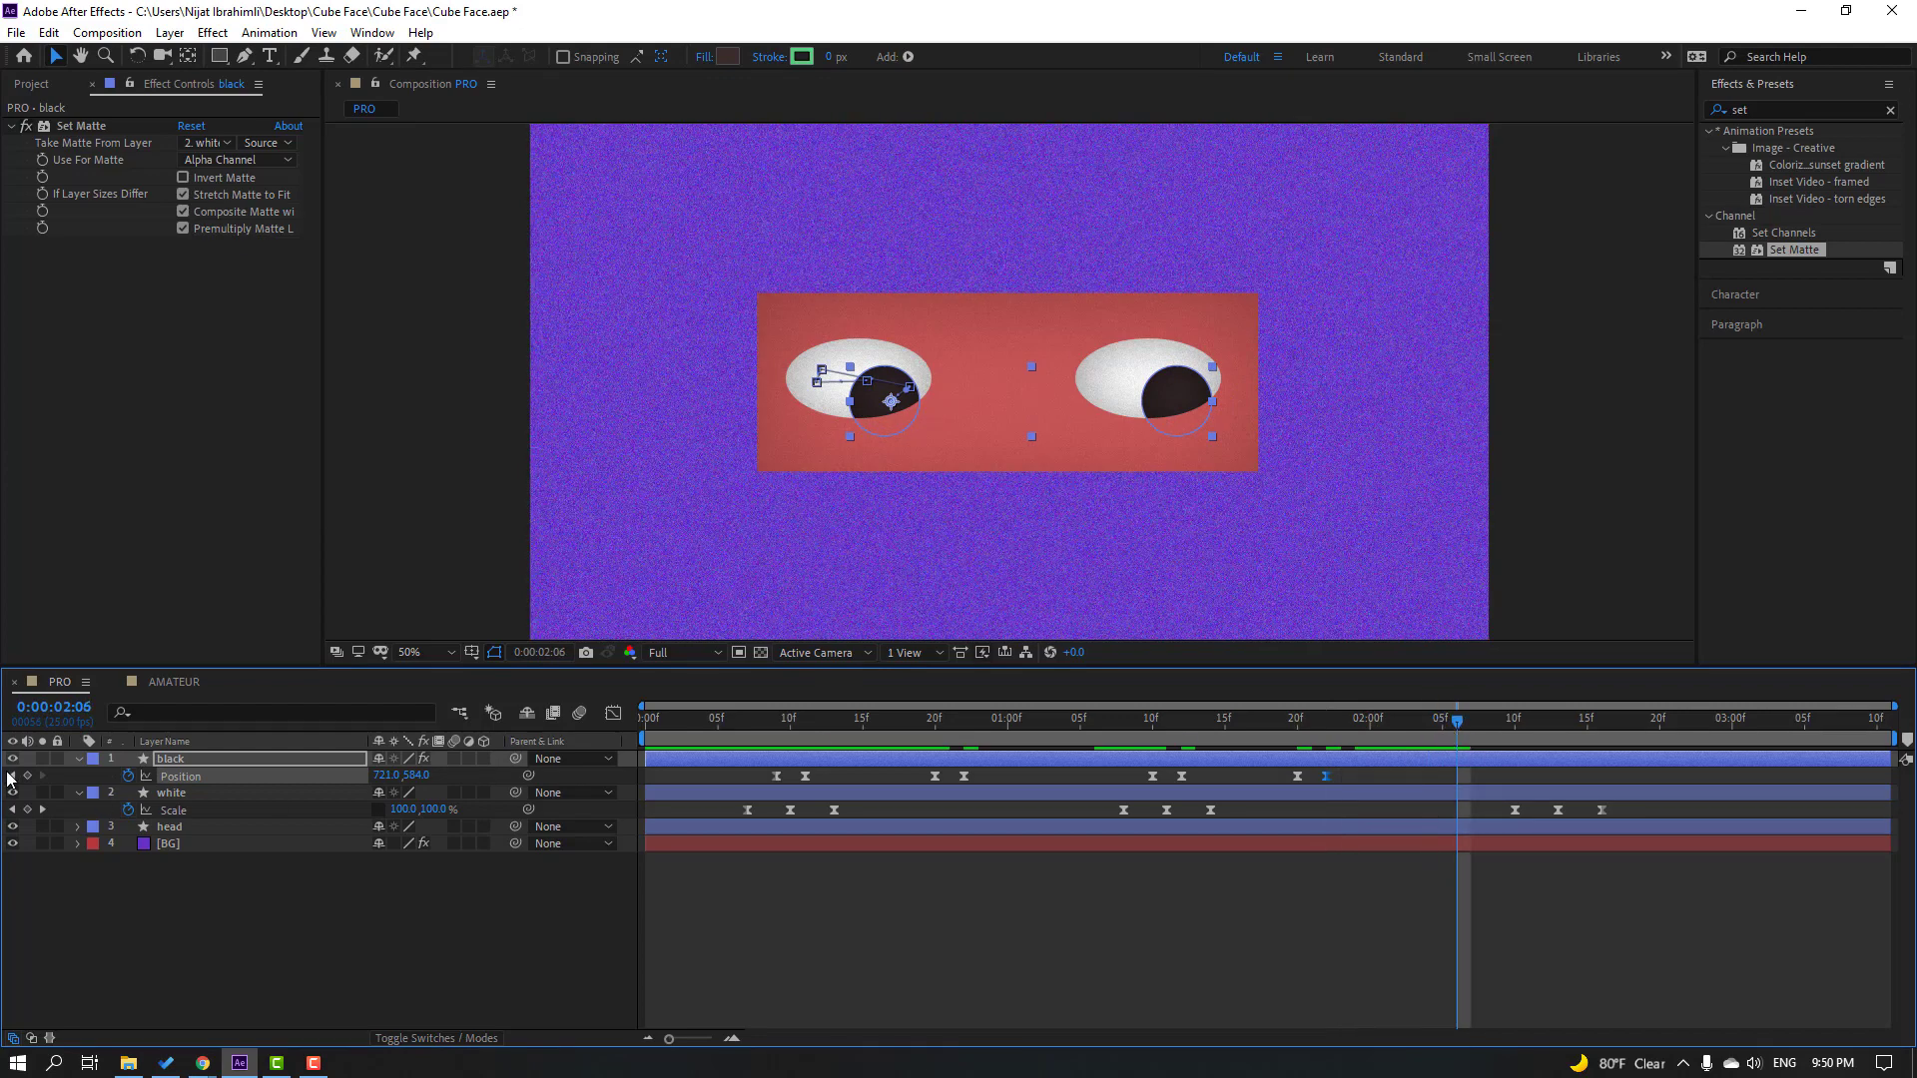
click(27, 776)
key(Page_Down)
key(Page_Down)
drag(874, 420, 850, 399)
Step: Slide the white layer's last three Scale keyframes earlier so the final blink comes sooner
drag(1638, 805, 1505, 823)
drag(1653, 807, 1442, 817)
click(1387, 717)
Step: End the work area at 0:00:02:15 and preview the whole animation
drag(1390, 723, 1557, 721)
click(1190, 896)
key(Page_Down)
key(Page_Down)
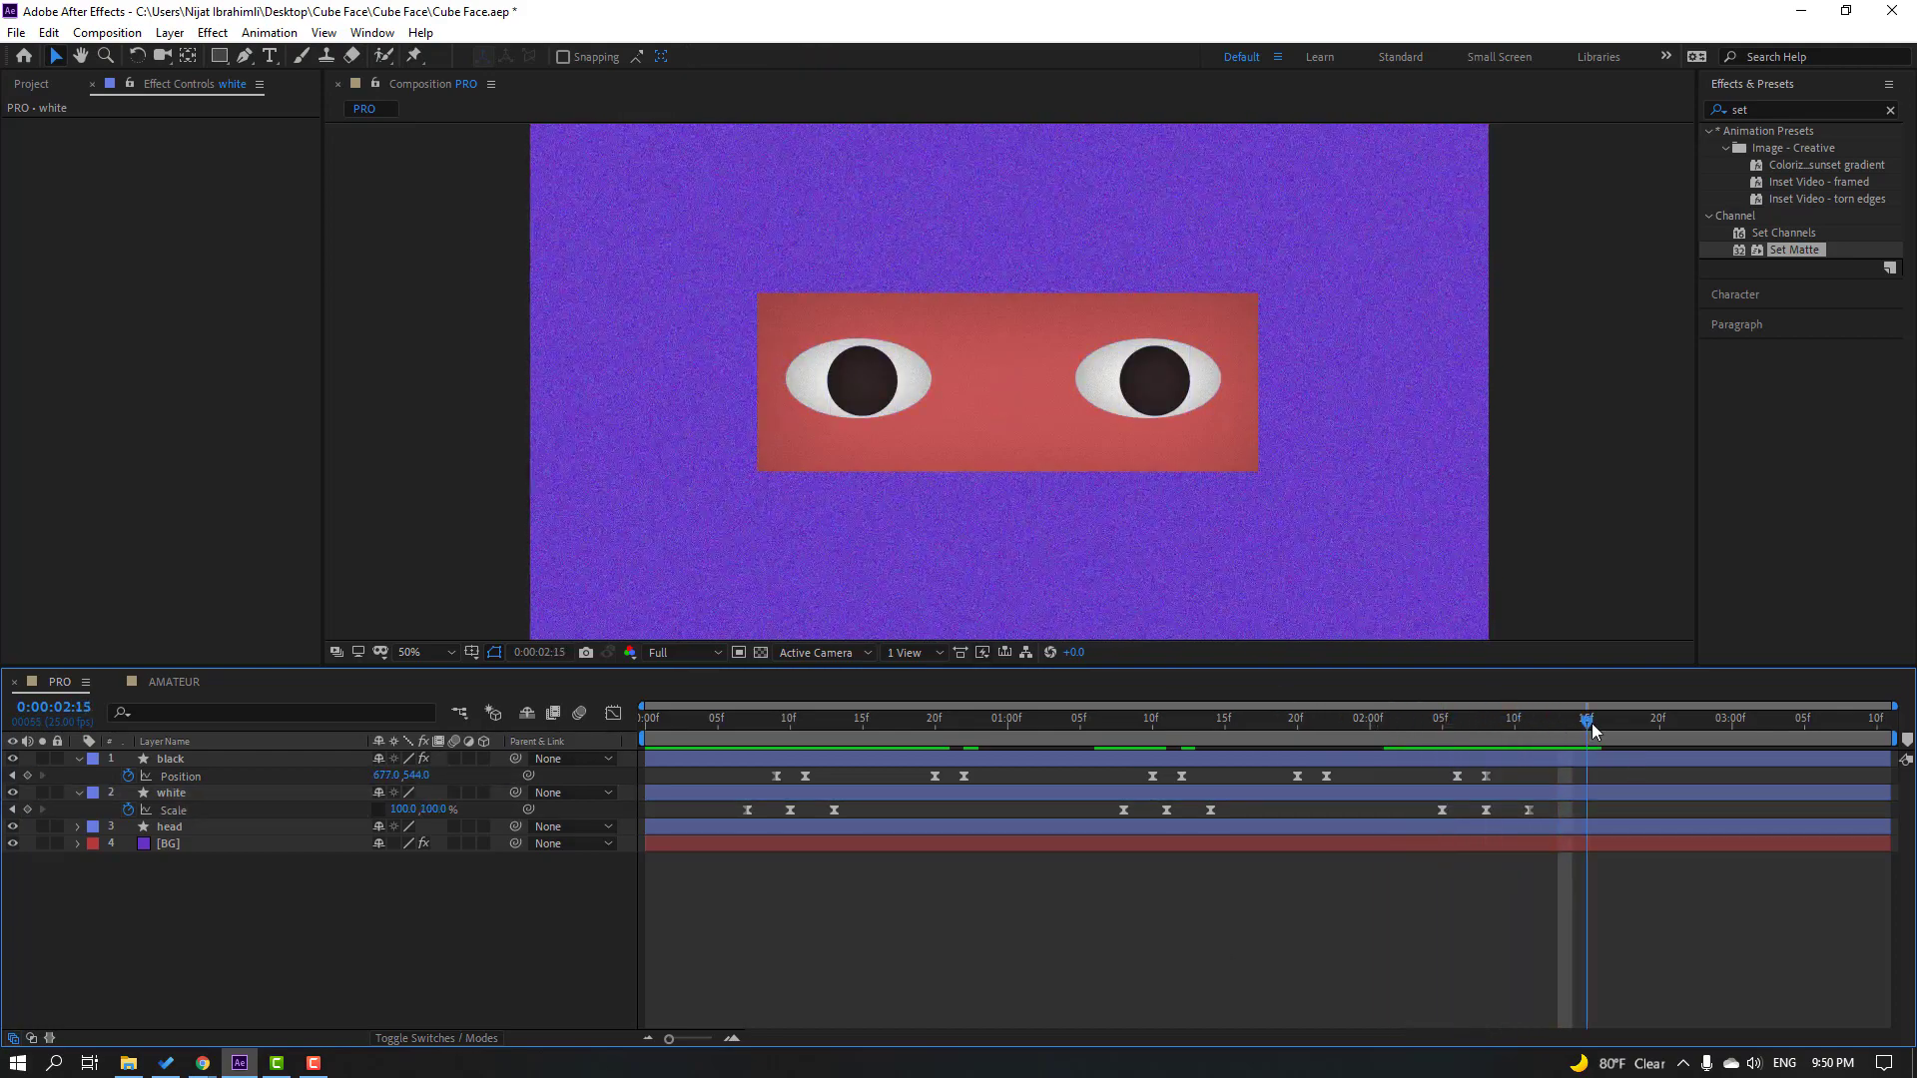
key(n)
key(space)
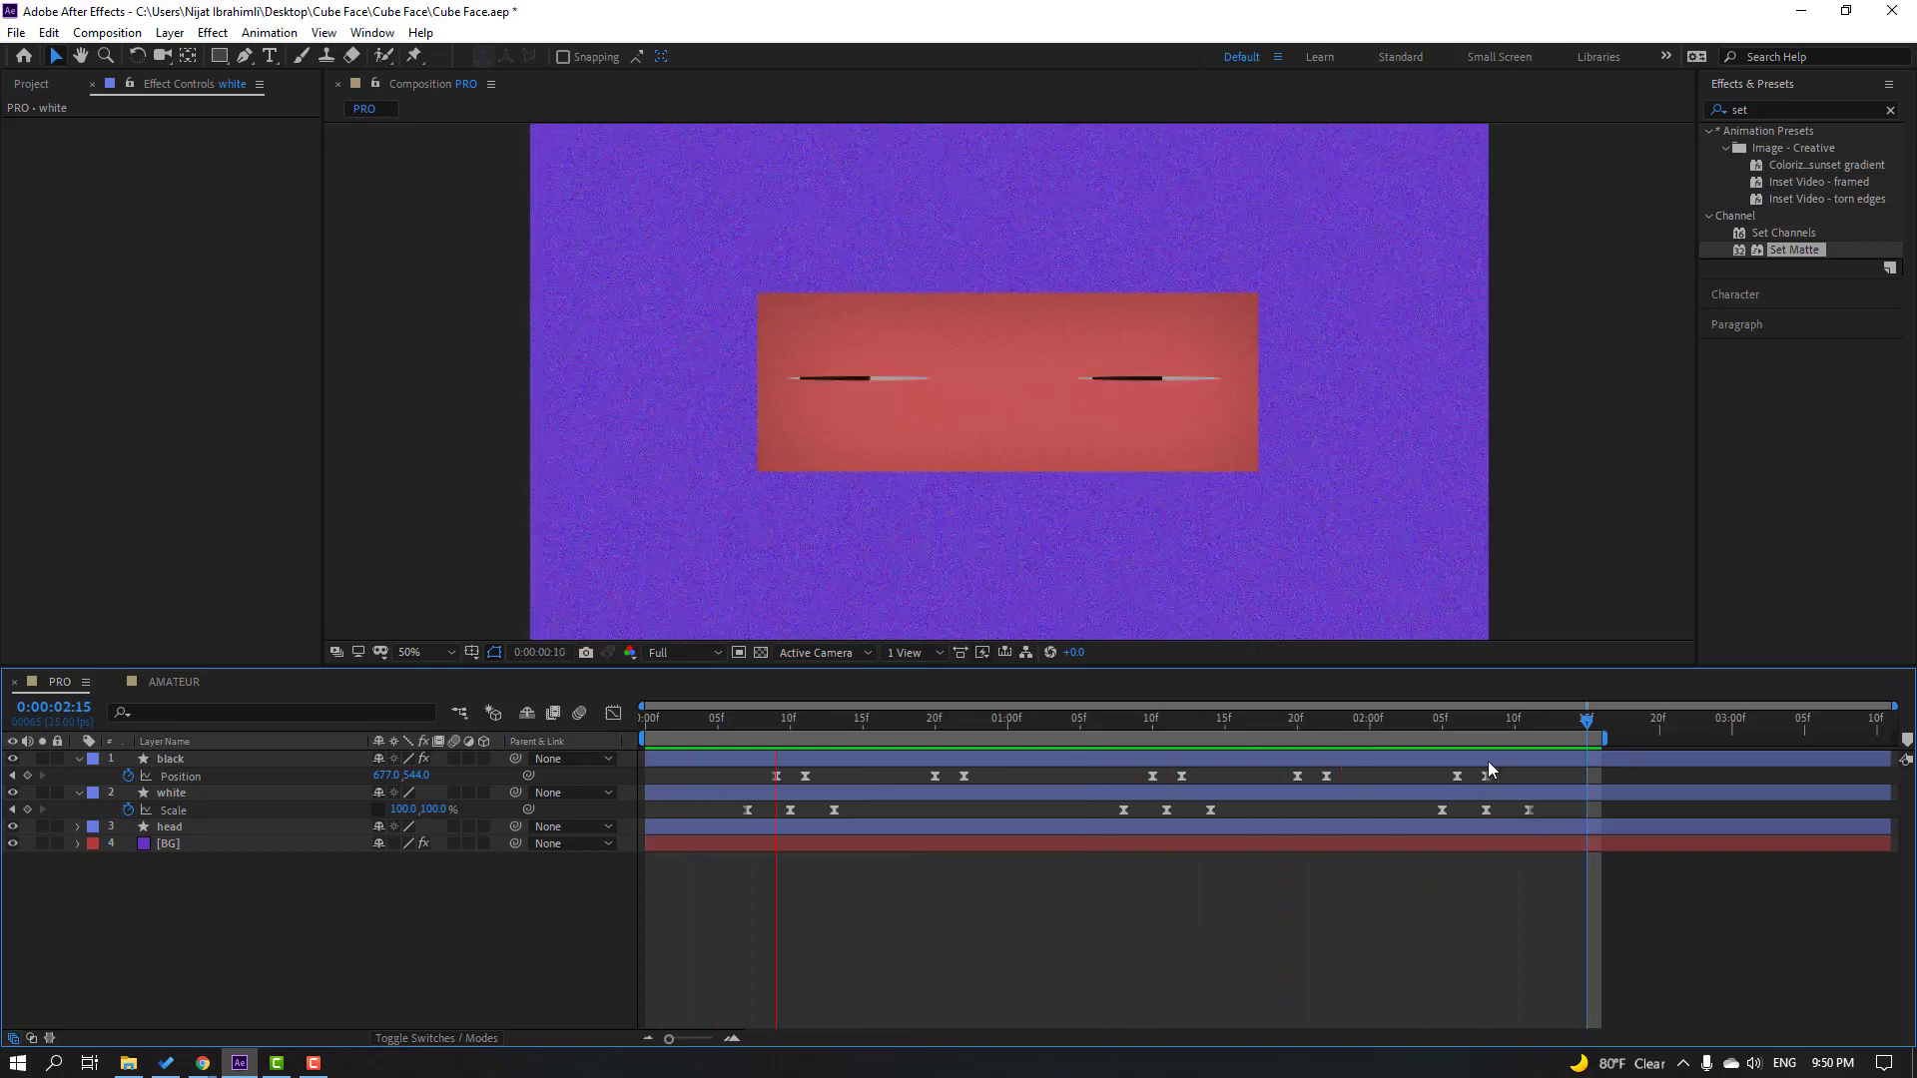
click(729, 727)
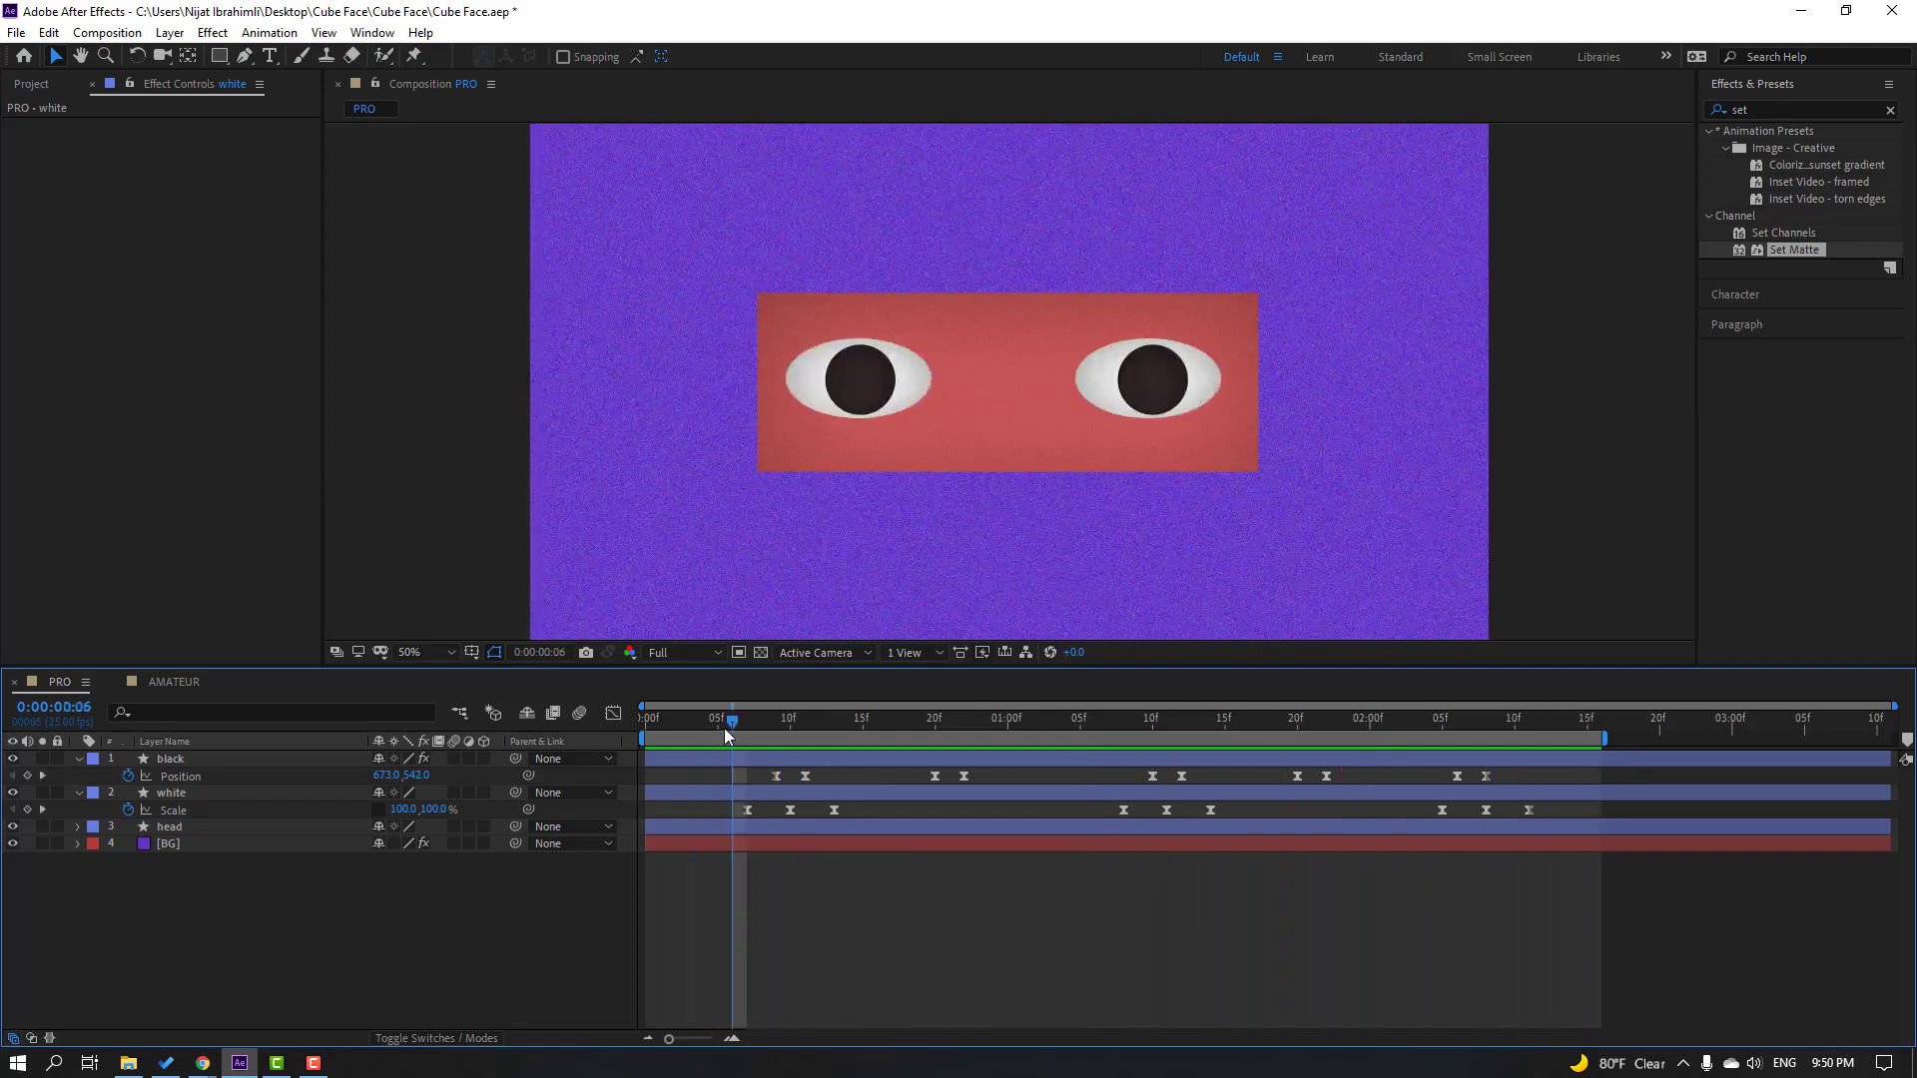
Step: Add a new null object layer and name it Controller
right_click(271, 907)
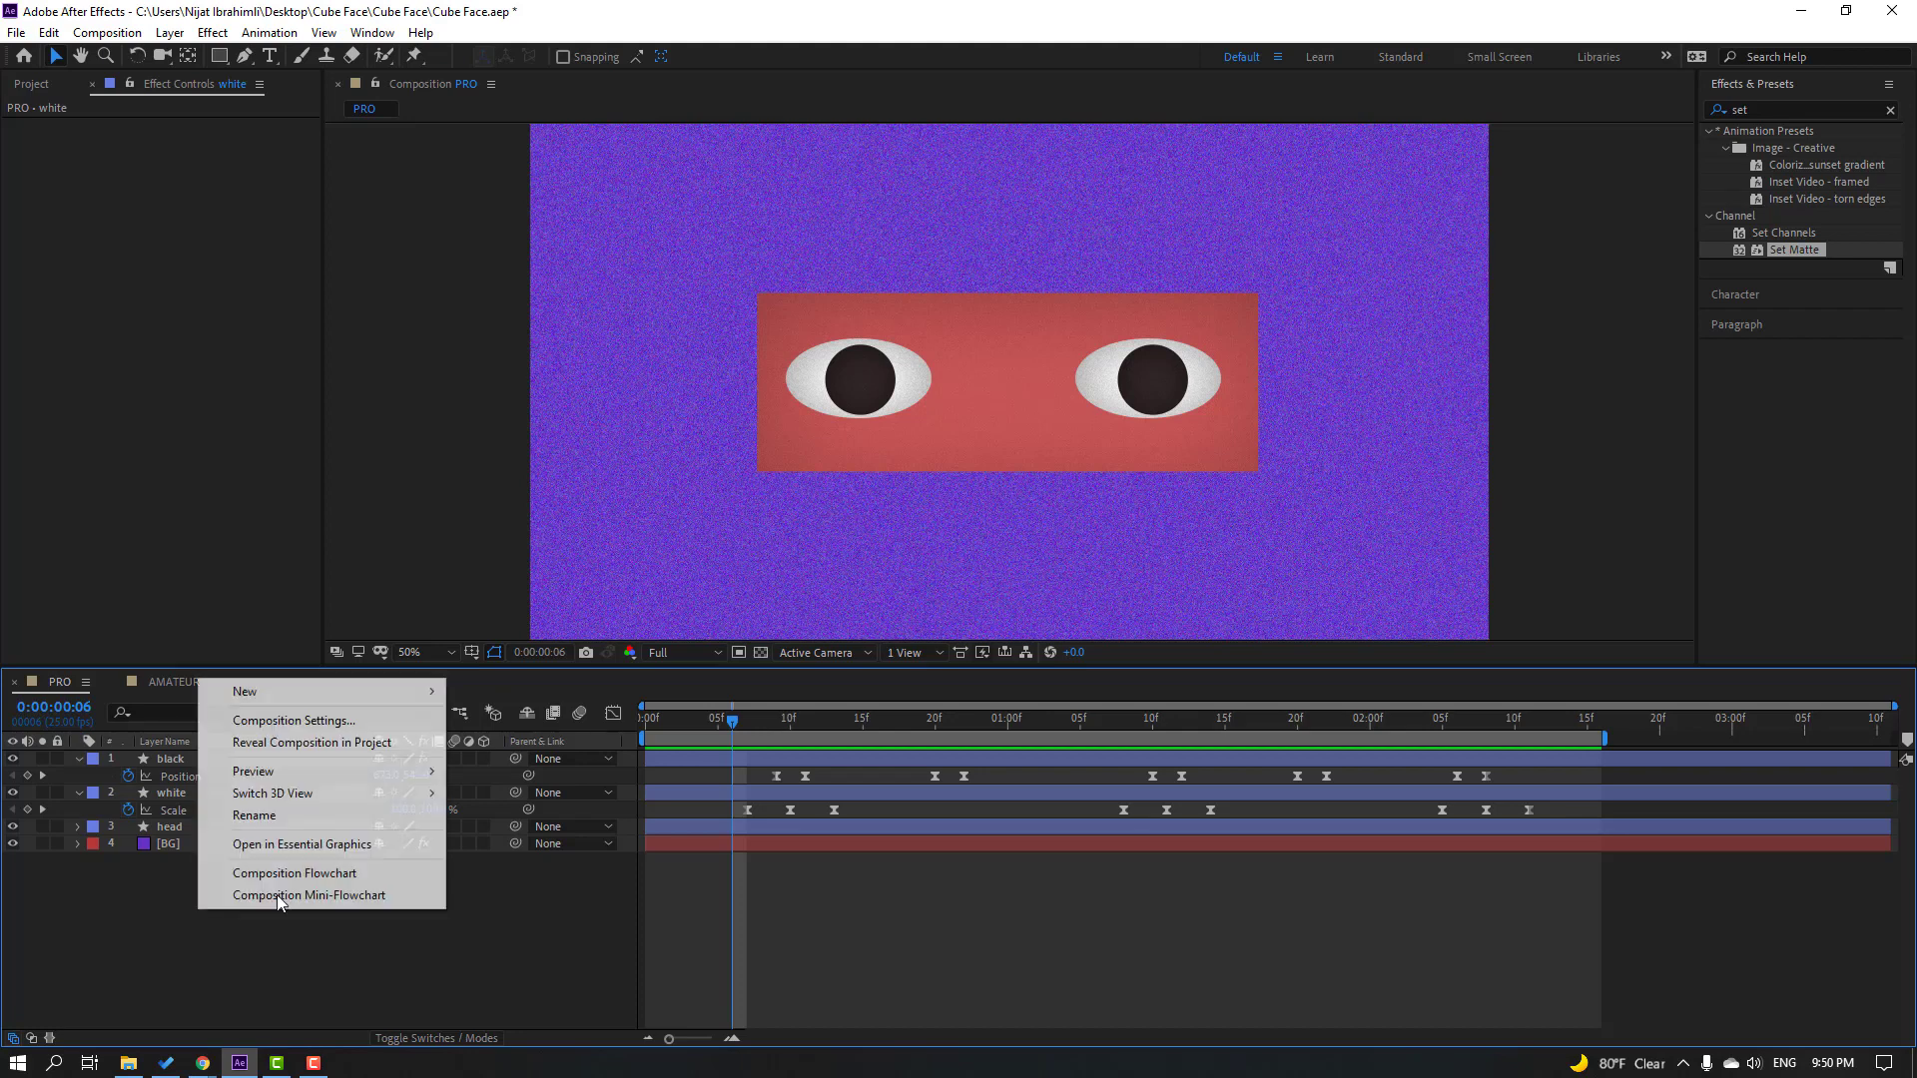
mouse_move(399, 692)
click(515, 810)
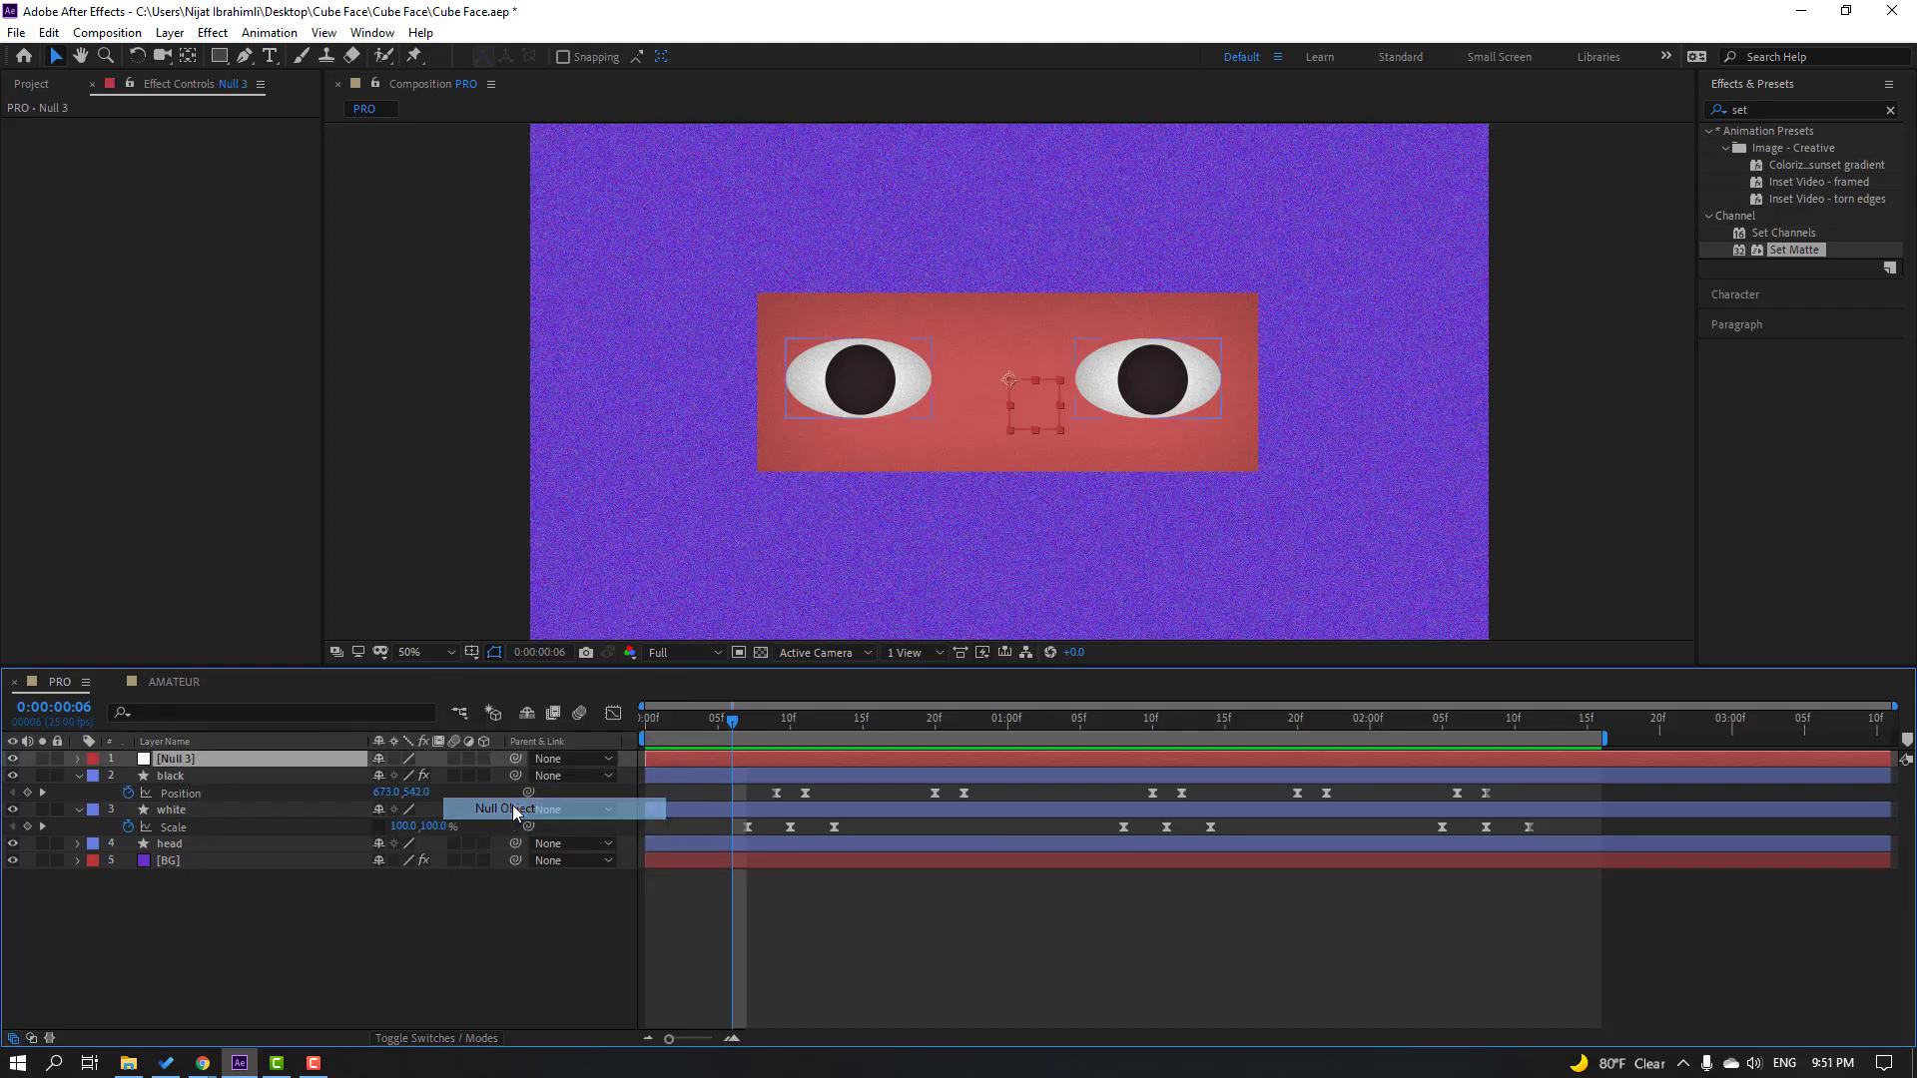
key(Return)
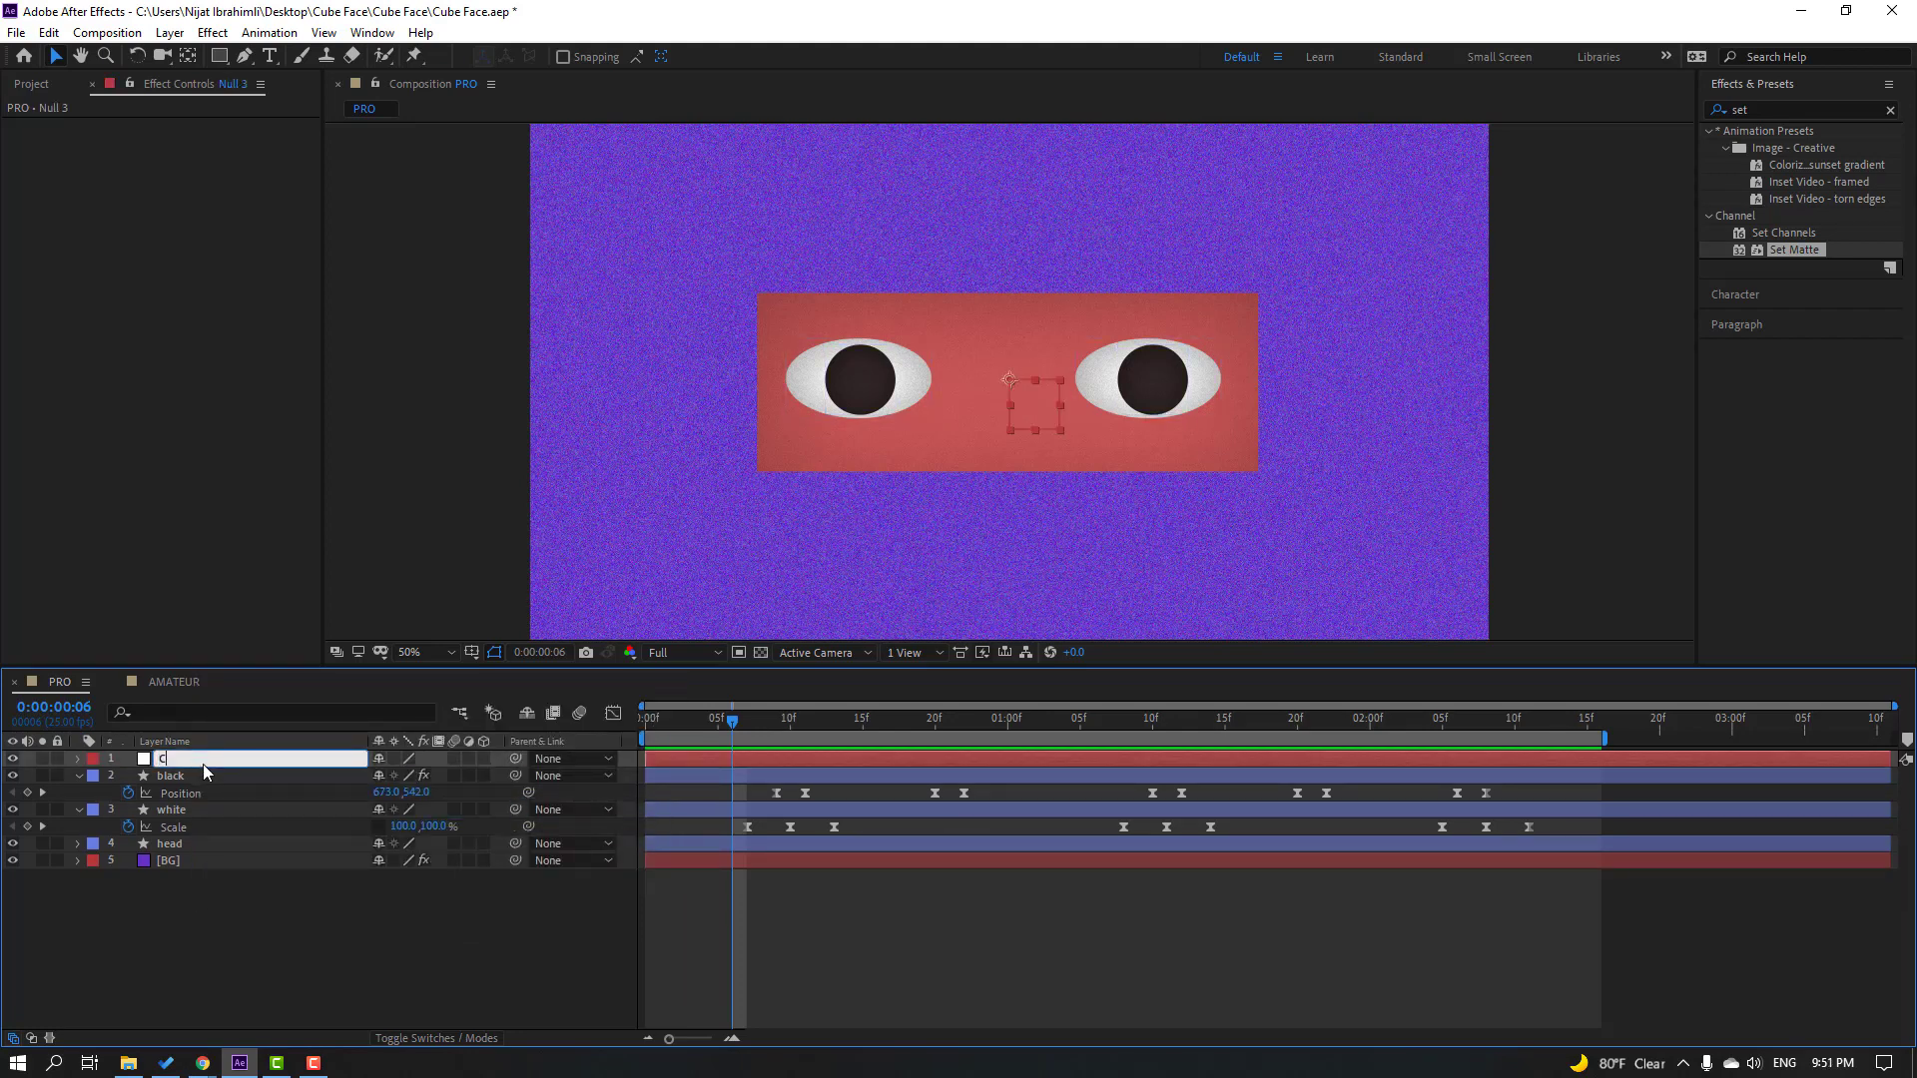
text(Controller)
key(Return)
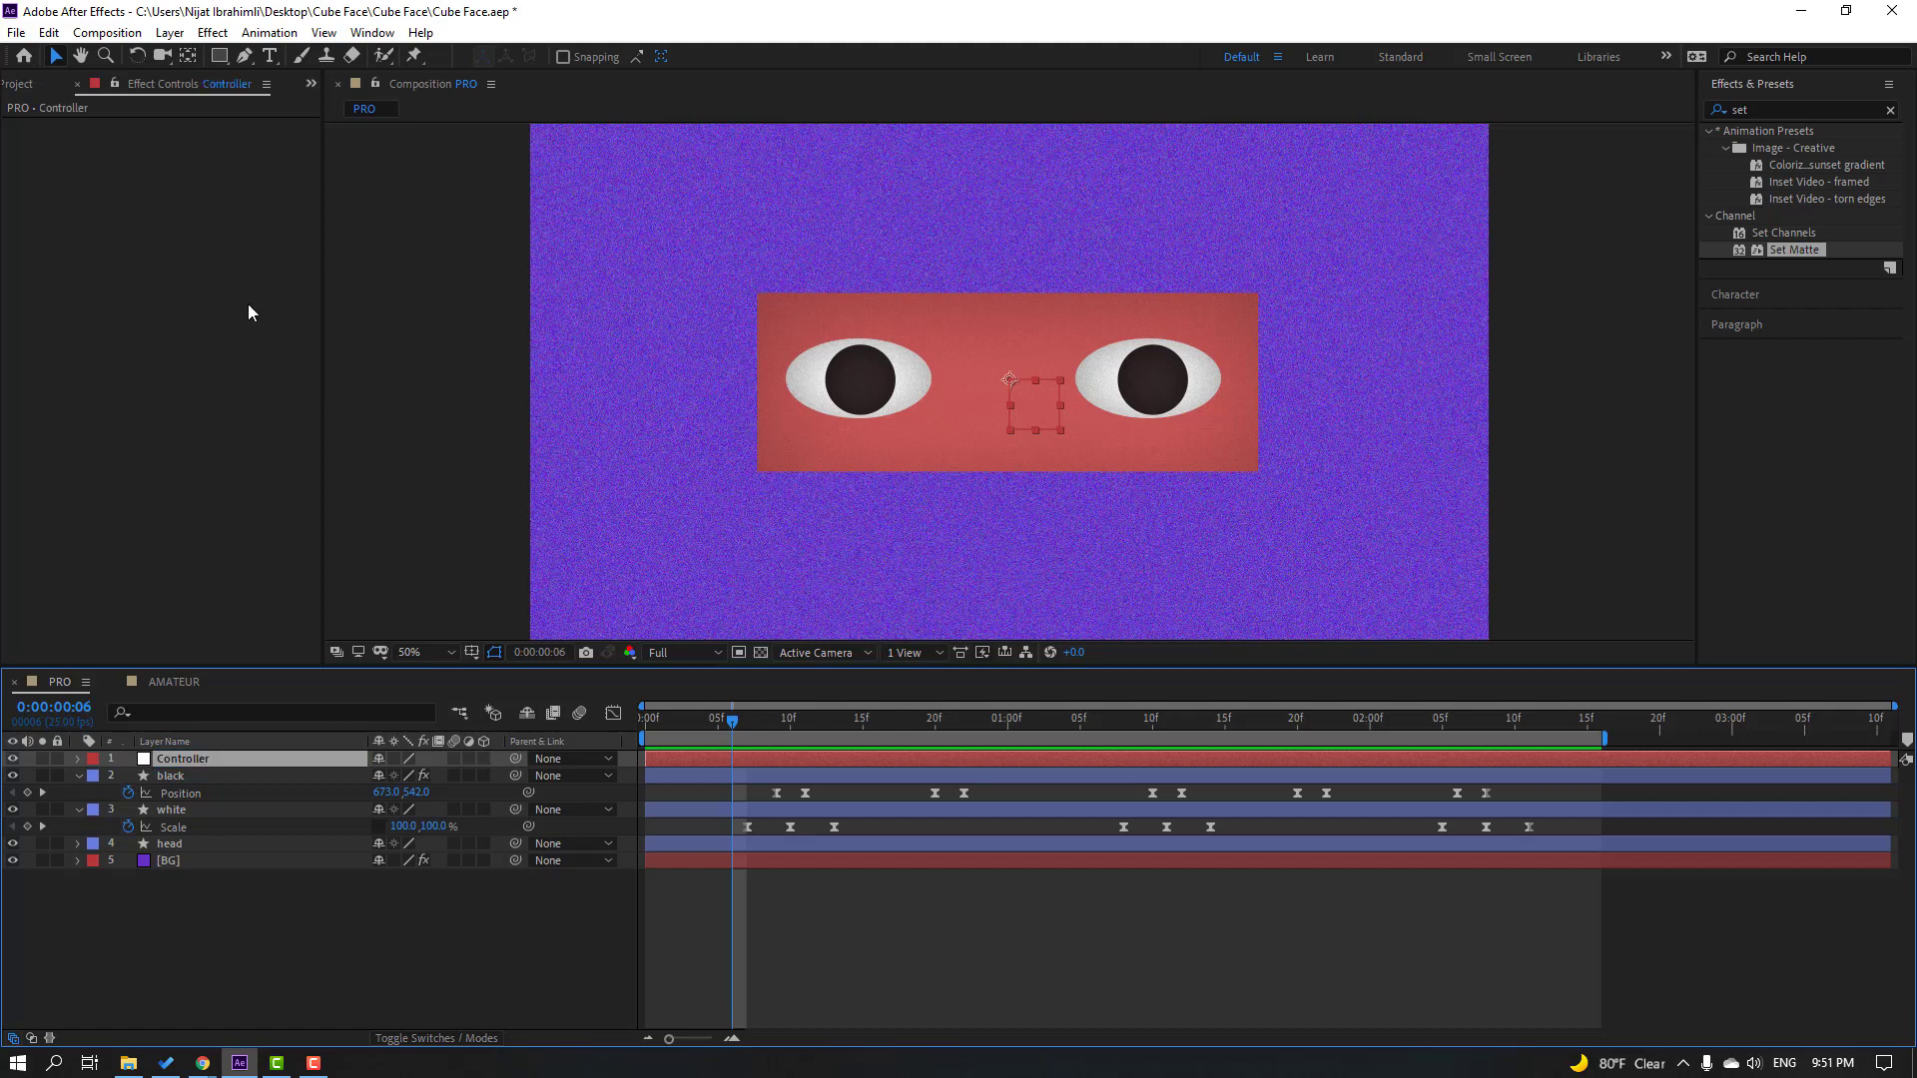
Step: Centre the Controller's anchor point, widen it to about 1038% scale, and nudge it into place
ctrl+double_click(189, 57)
key(v)
key(s)
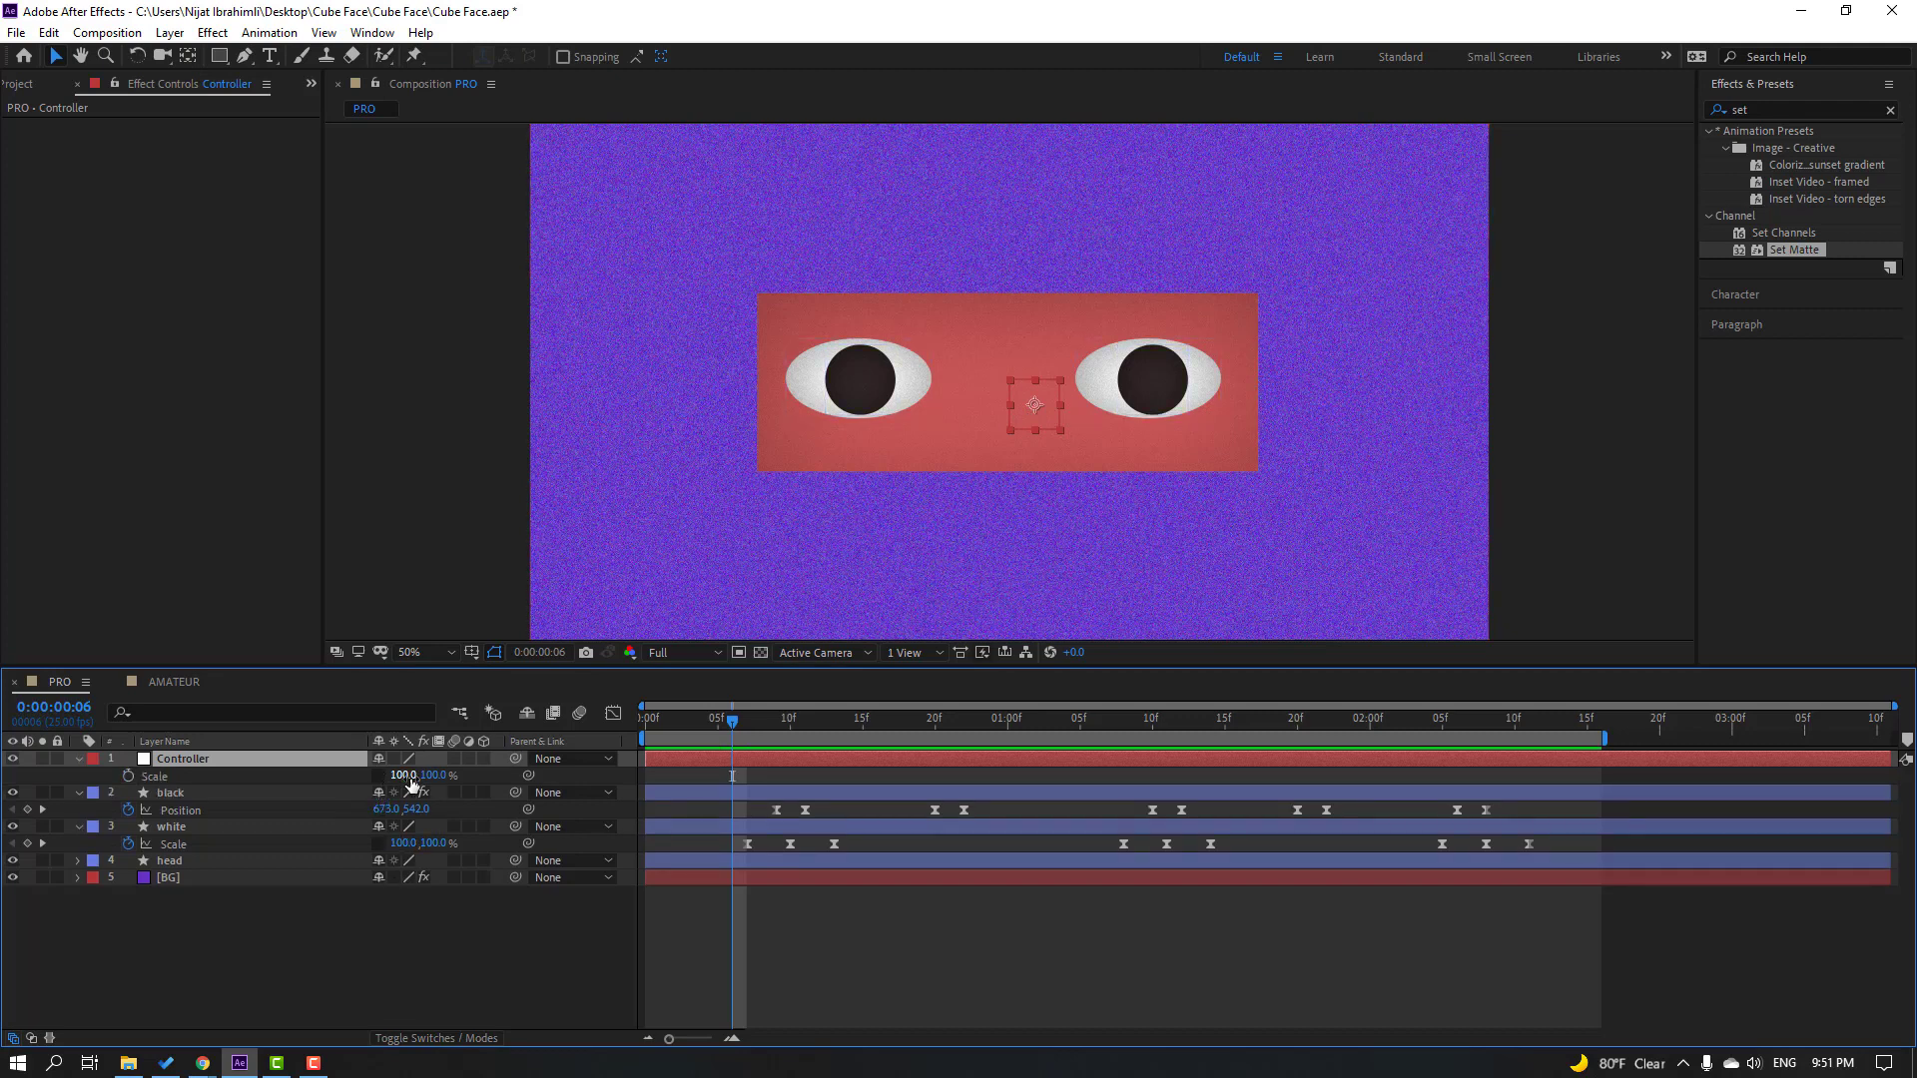
drag(407, 778, 622, 761)
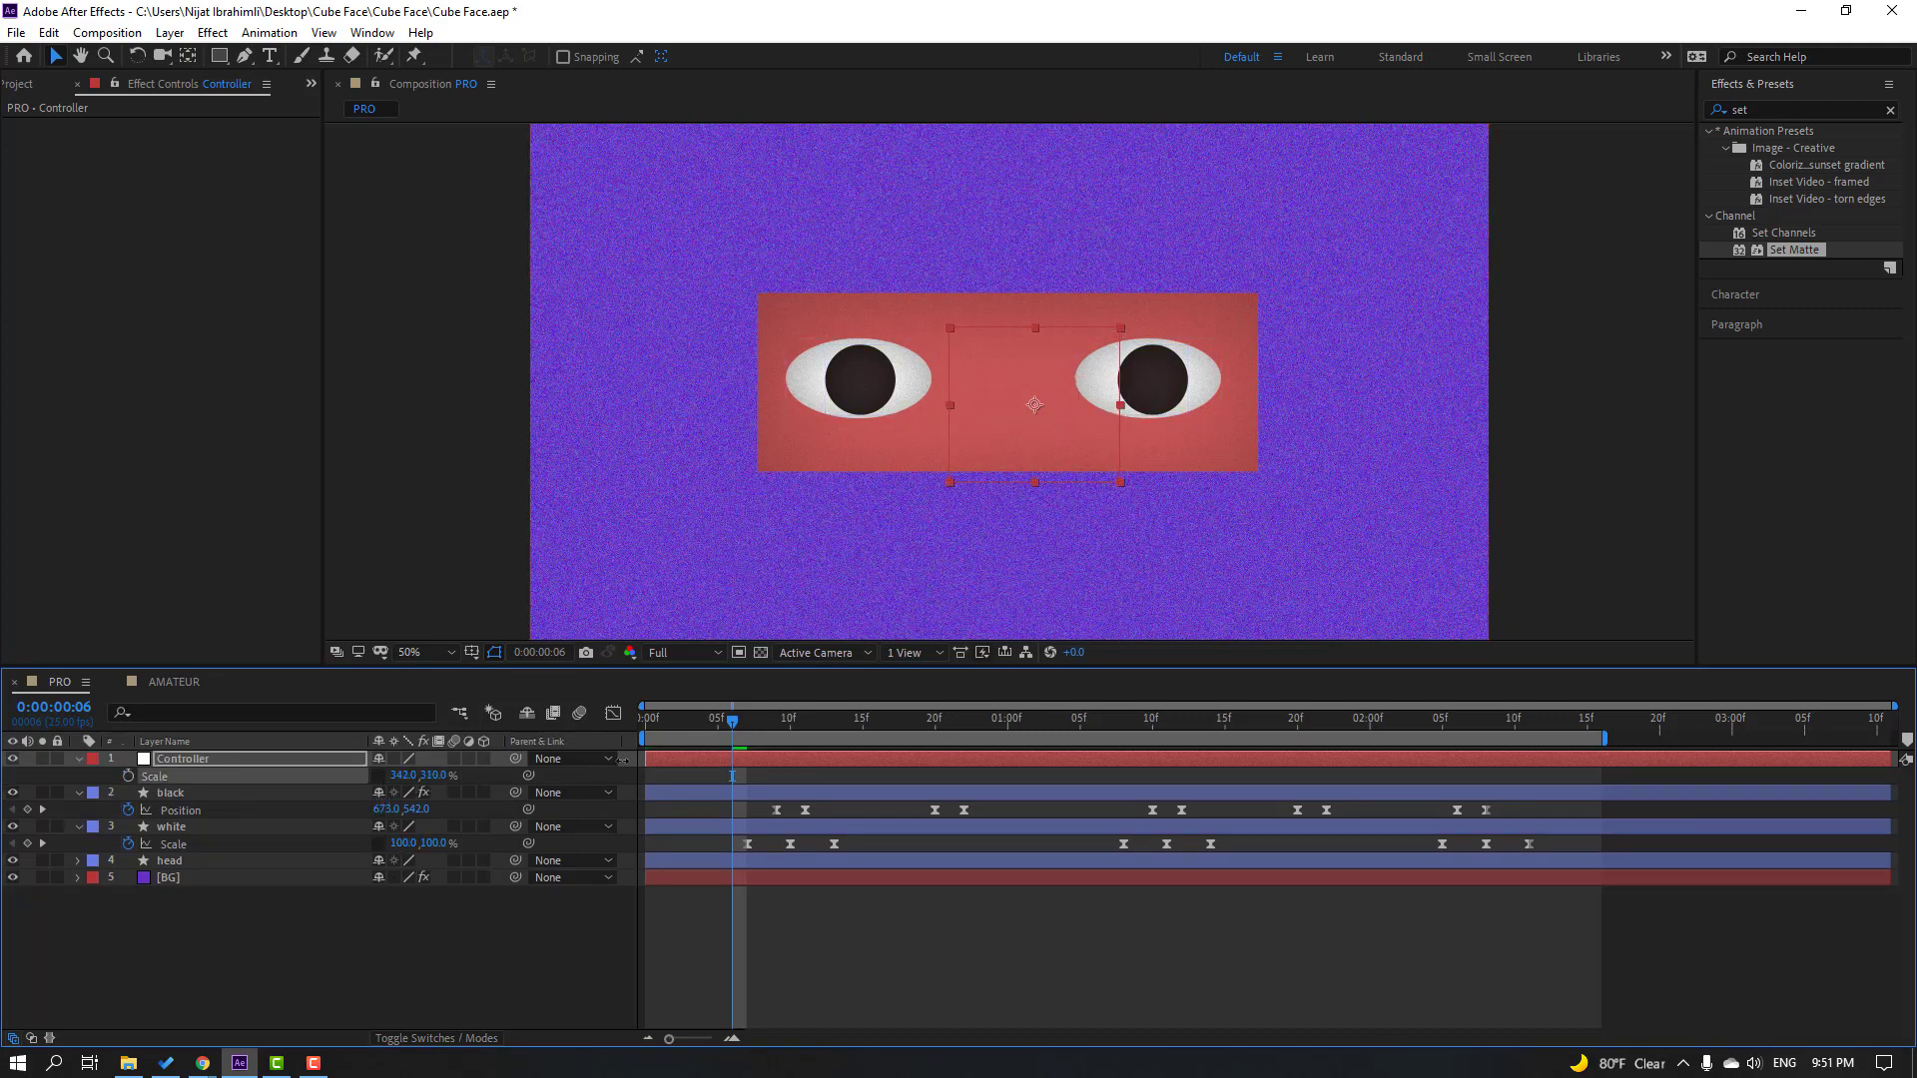
drag(406, 777, 847, 751)
drag(1082, 439, 1070, 433)
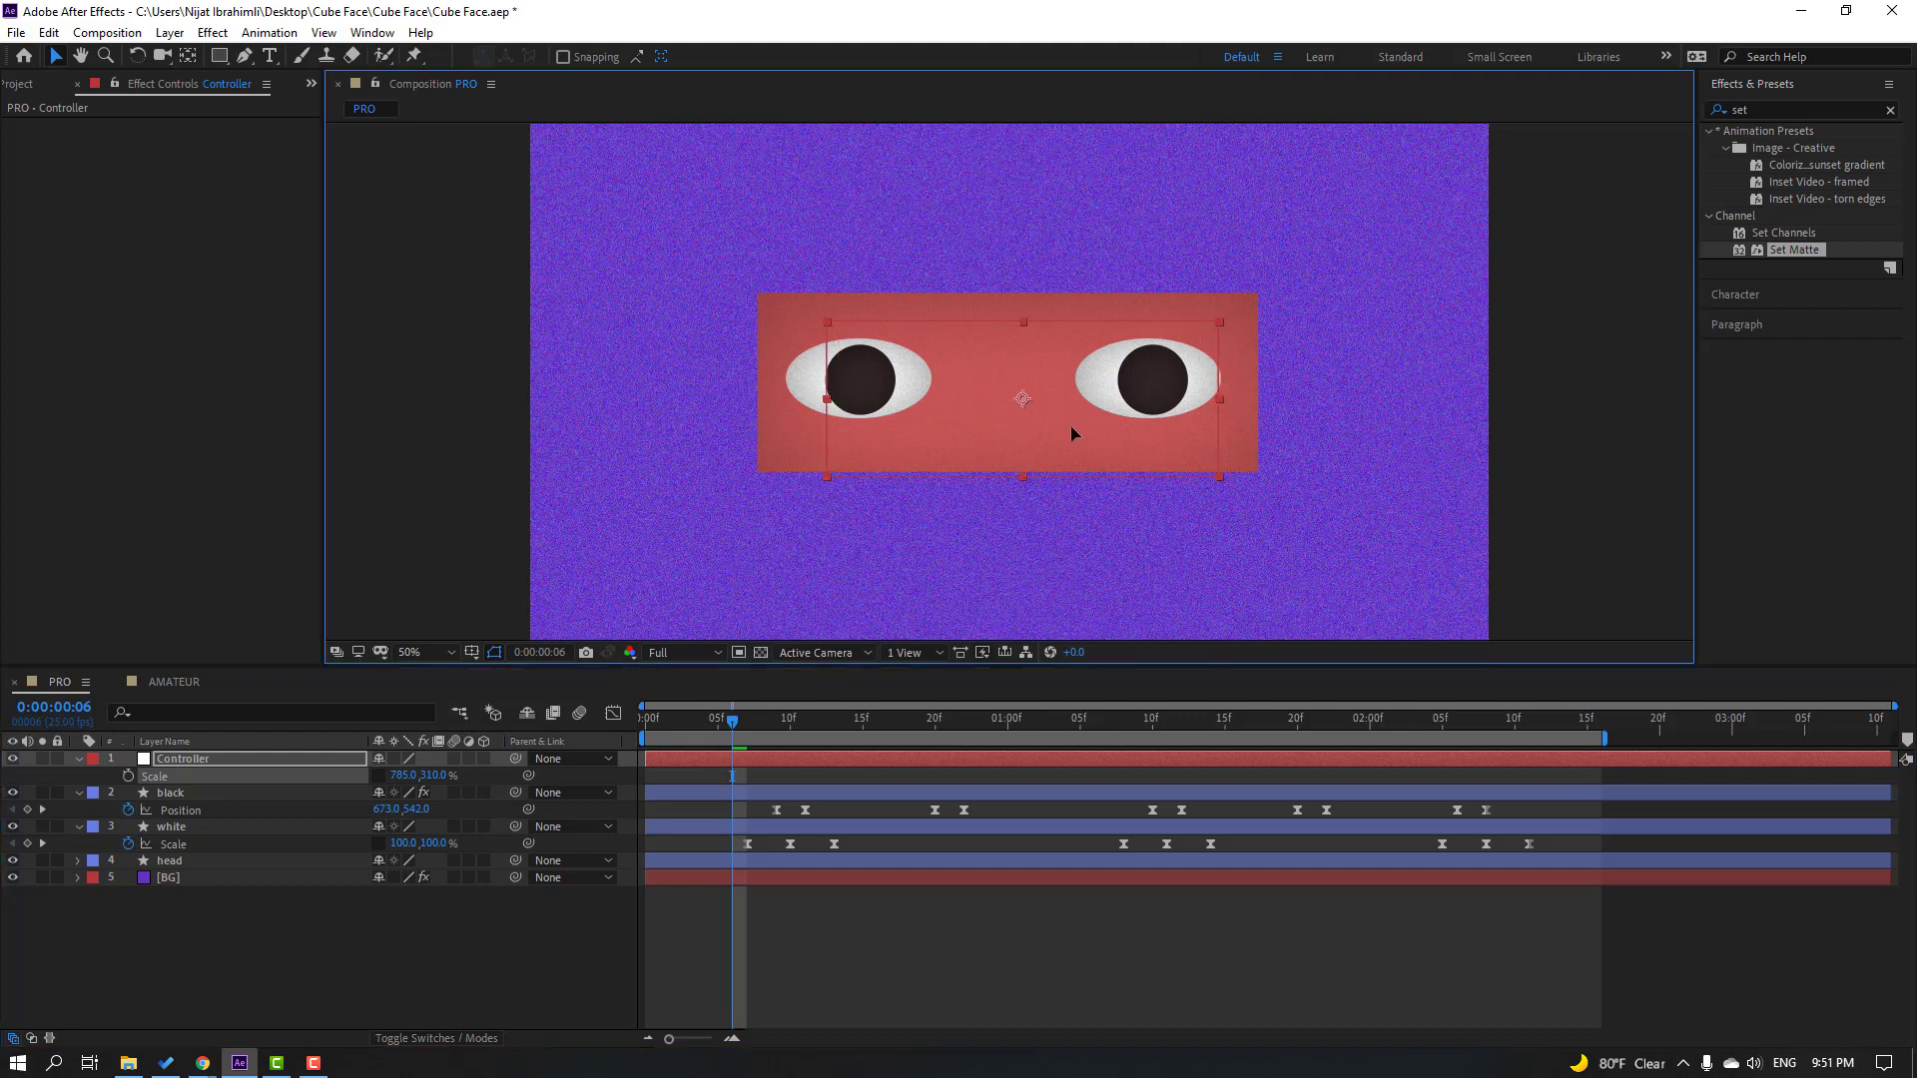
drag(405, 775, 529, 759)
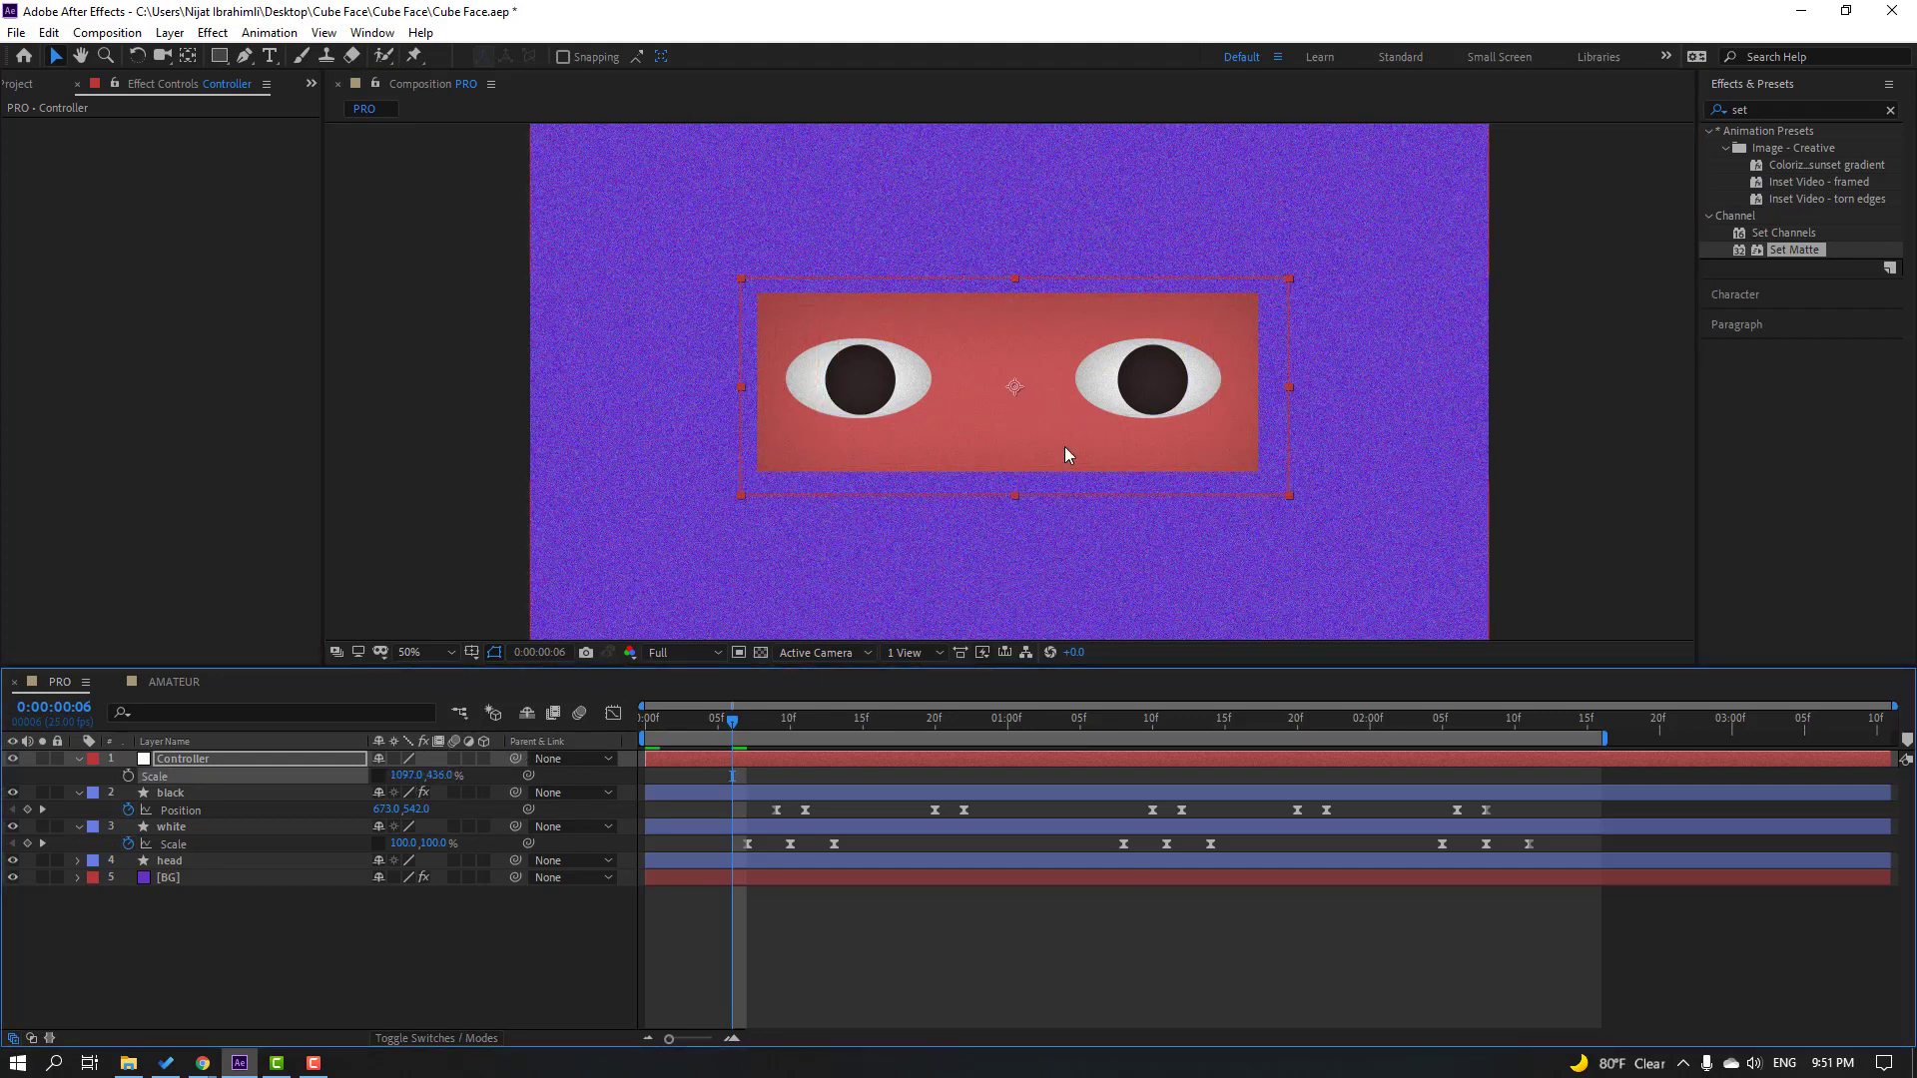
drag(1139, 426, 1133, 425)
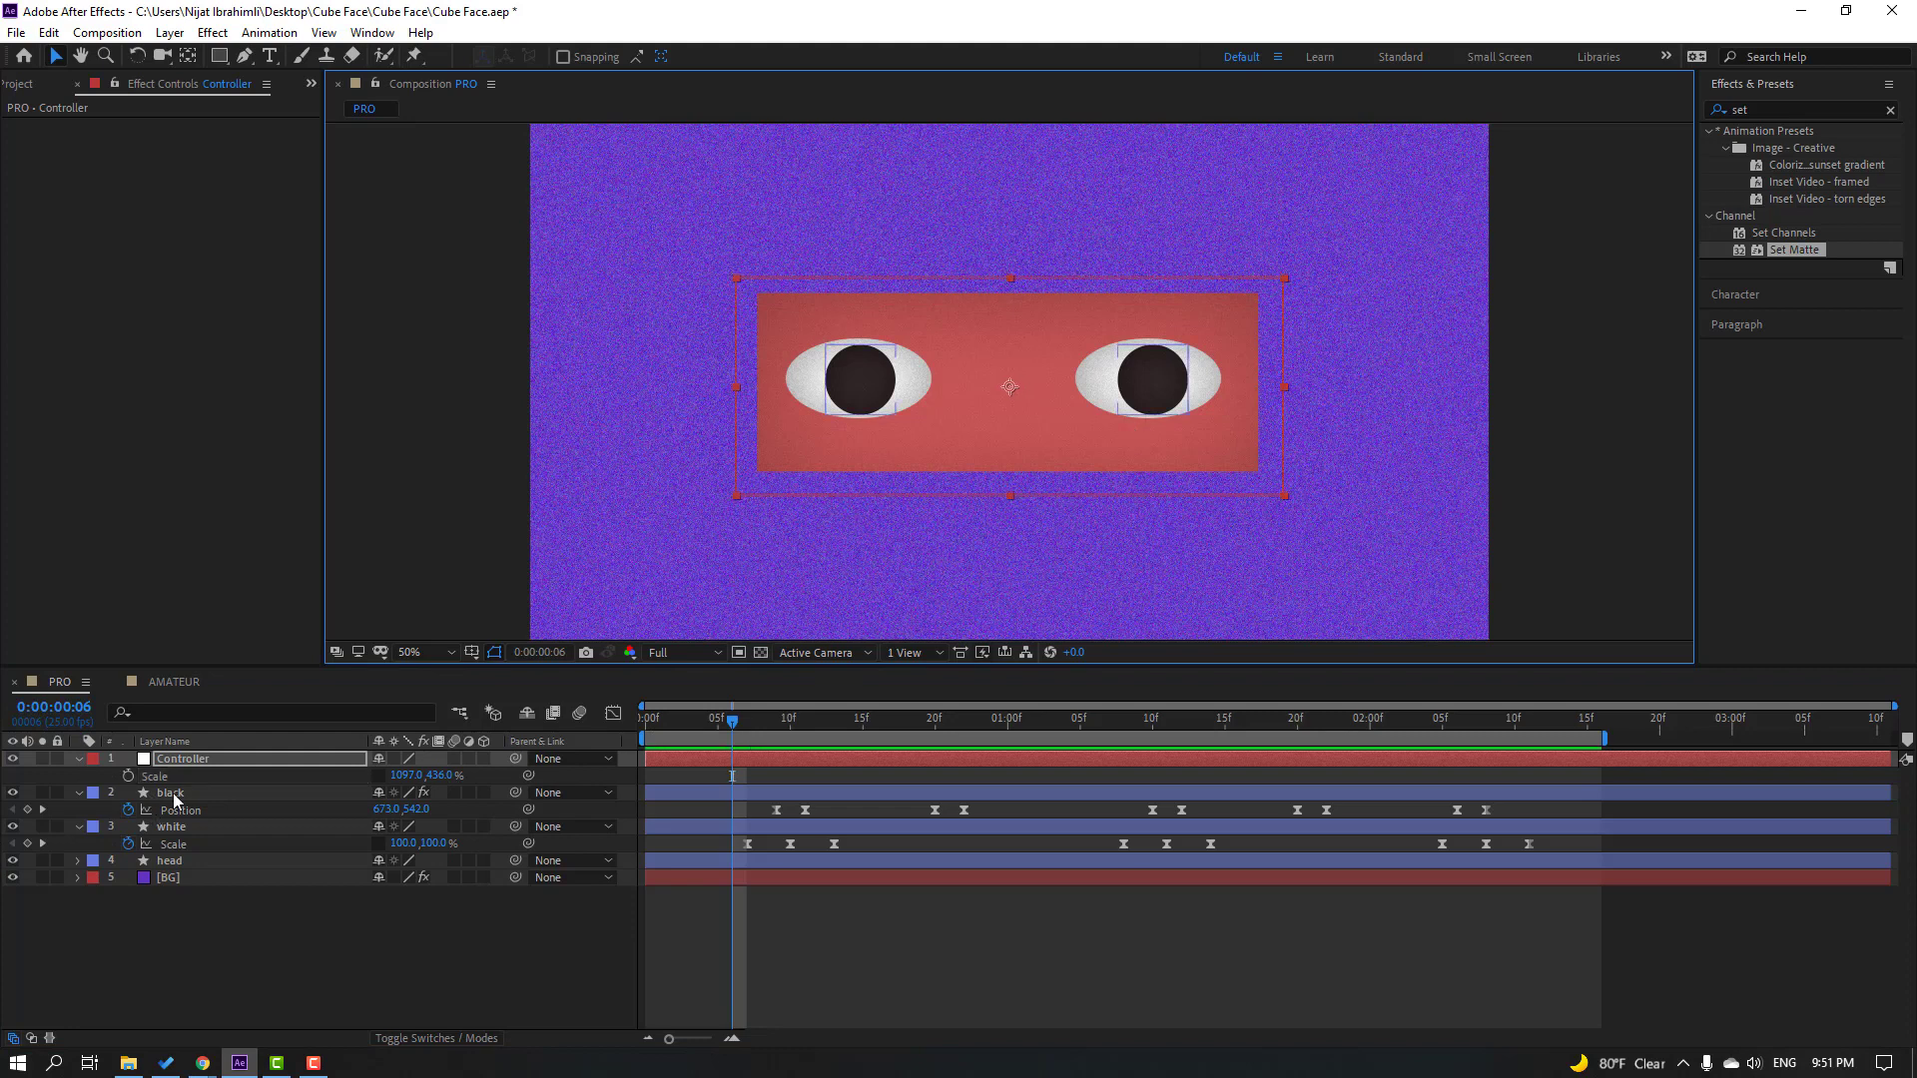
Step: Parent the head, white and black layers to Controller, then show its Position and Rotation
click(188, 861)
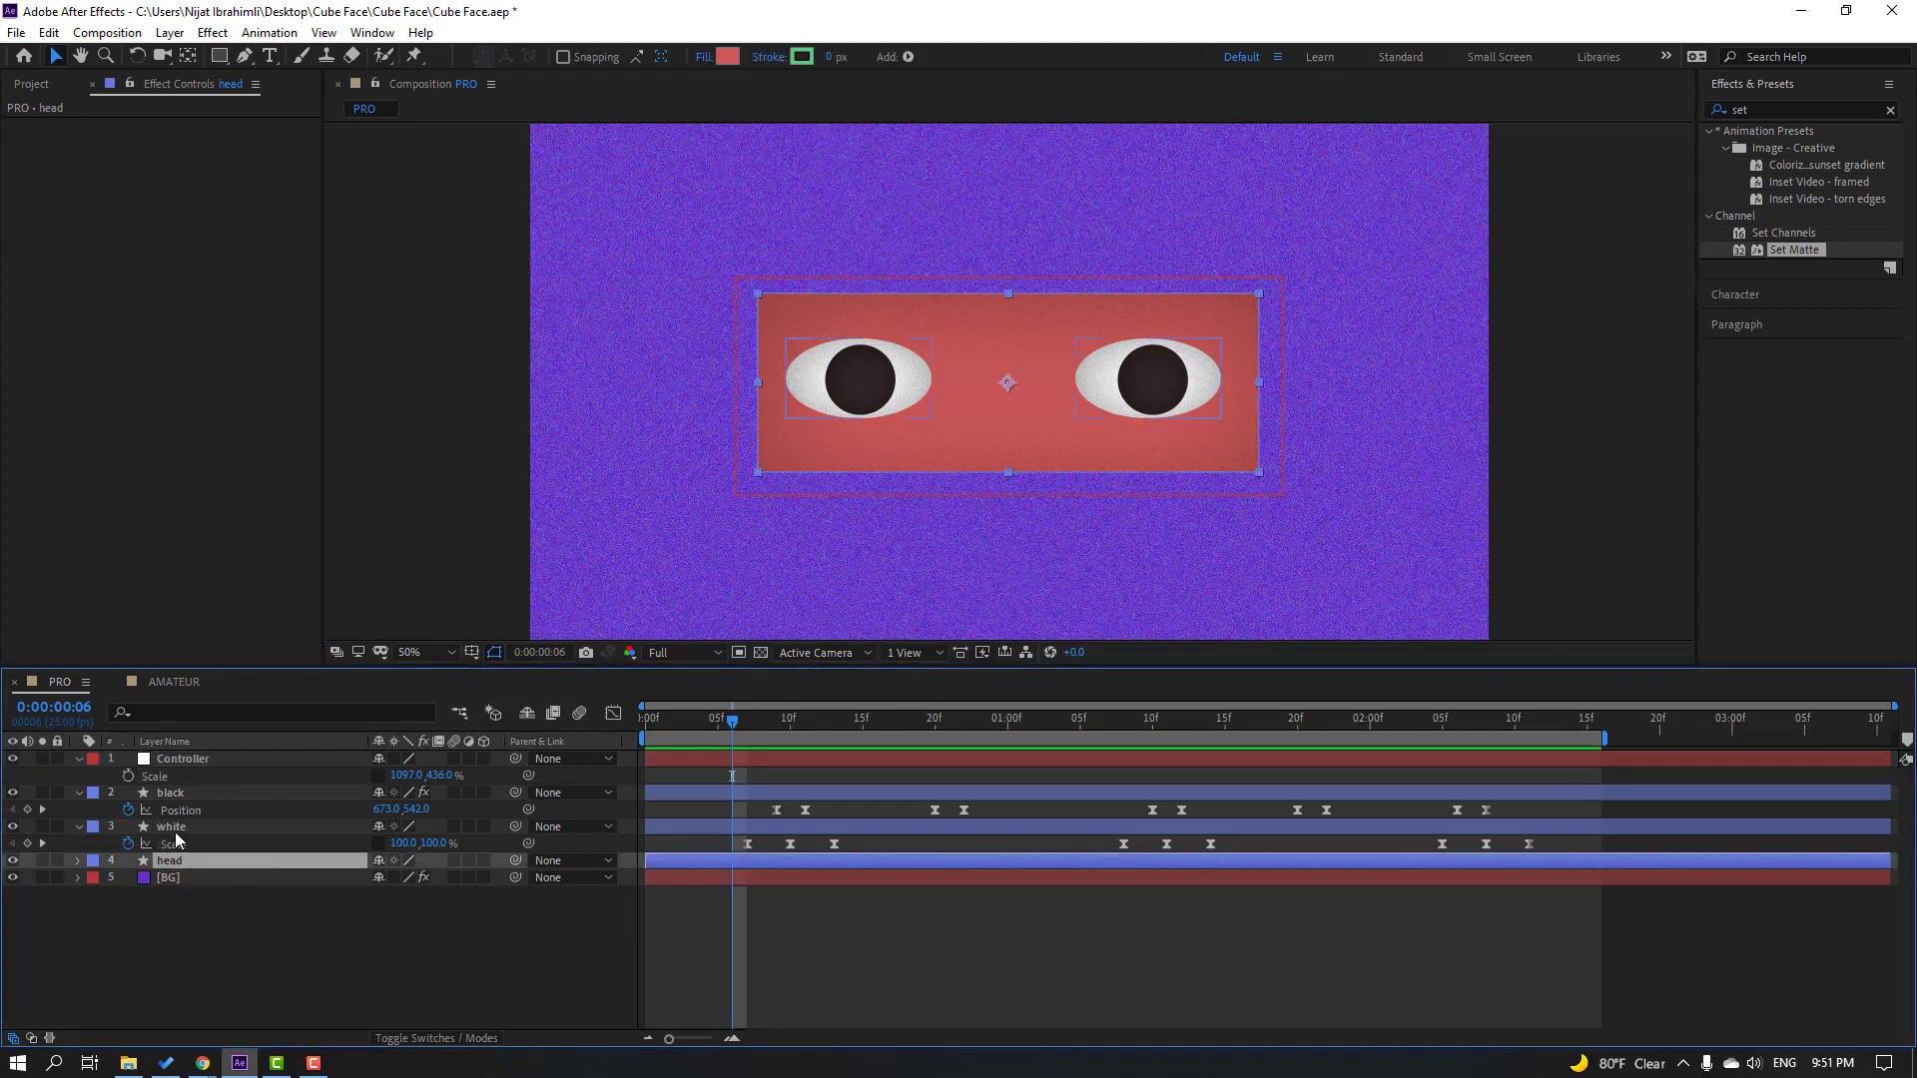
ctrl+click(177, 829)
ctrl+click(167, 796)
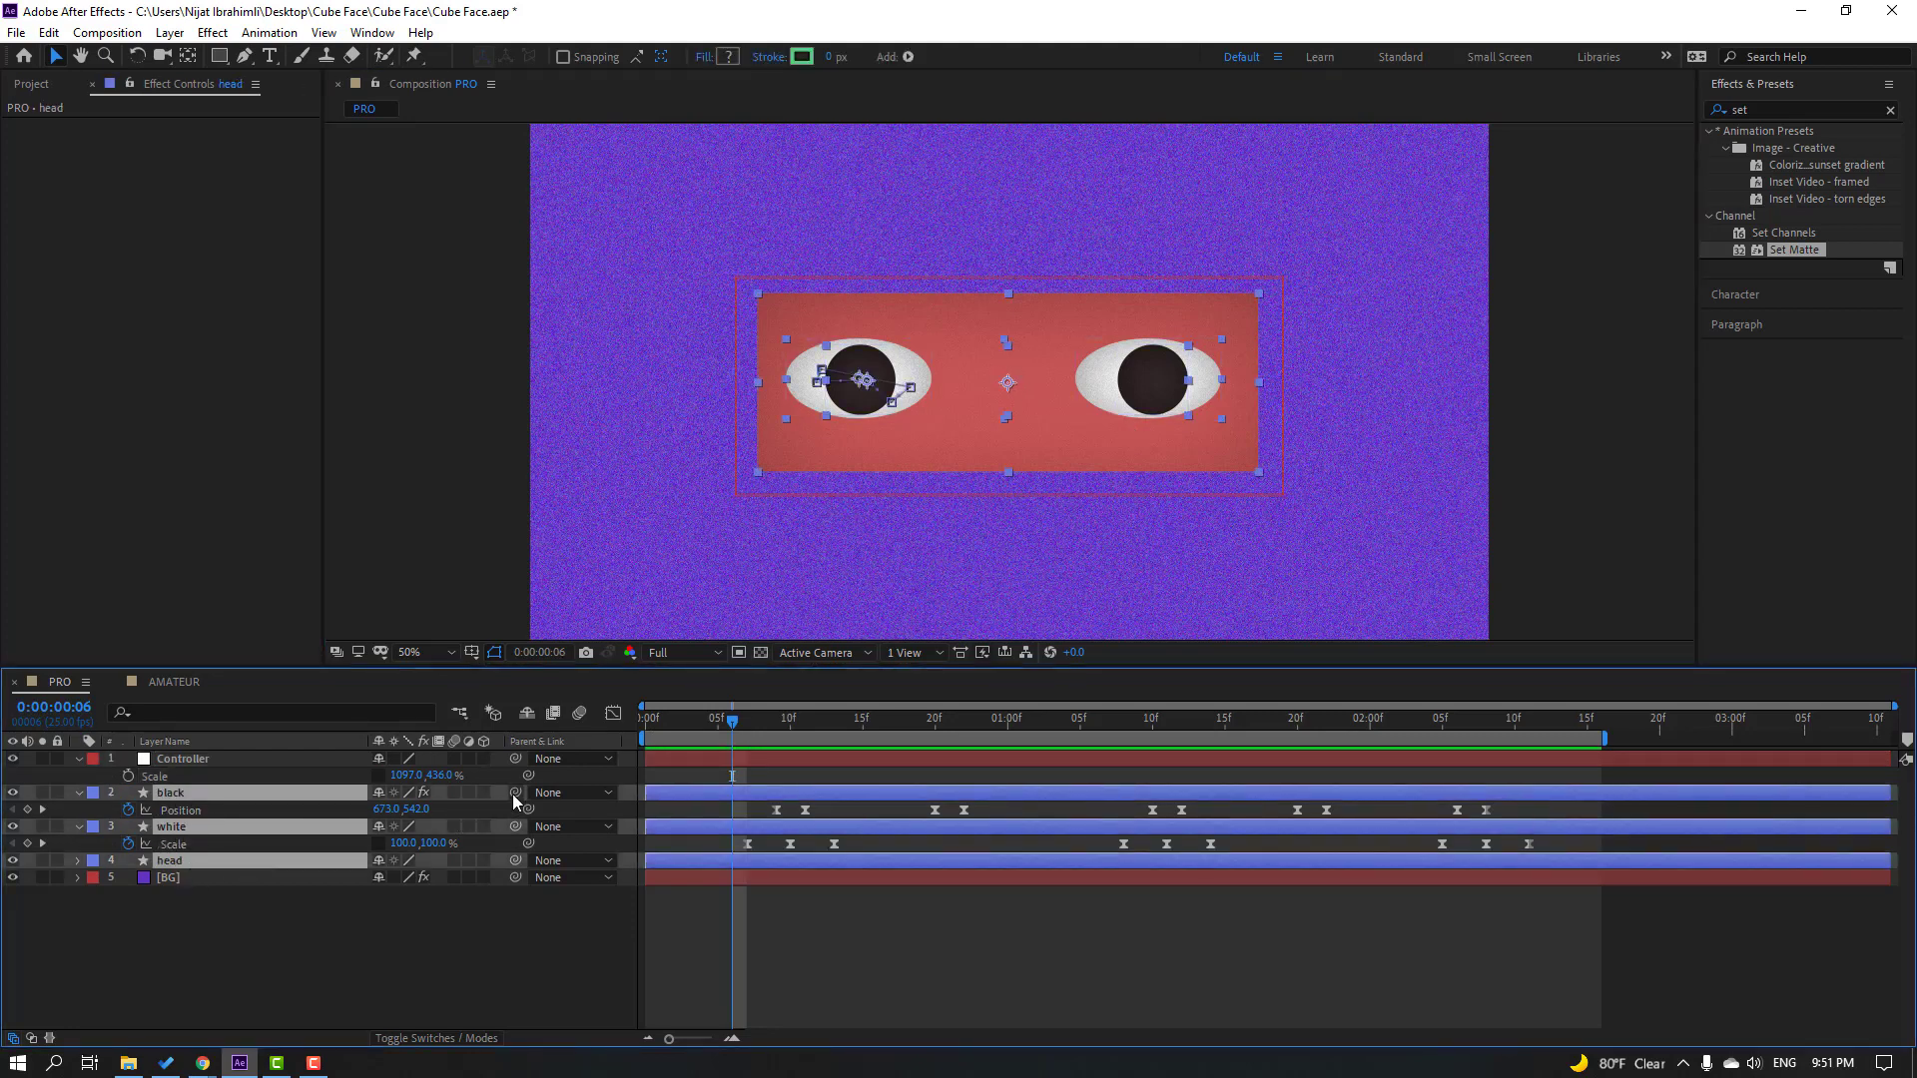
drag(513, 794, 177, 761)
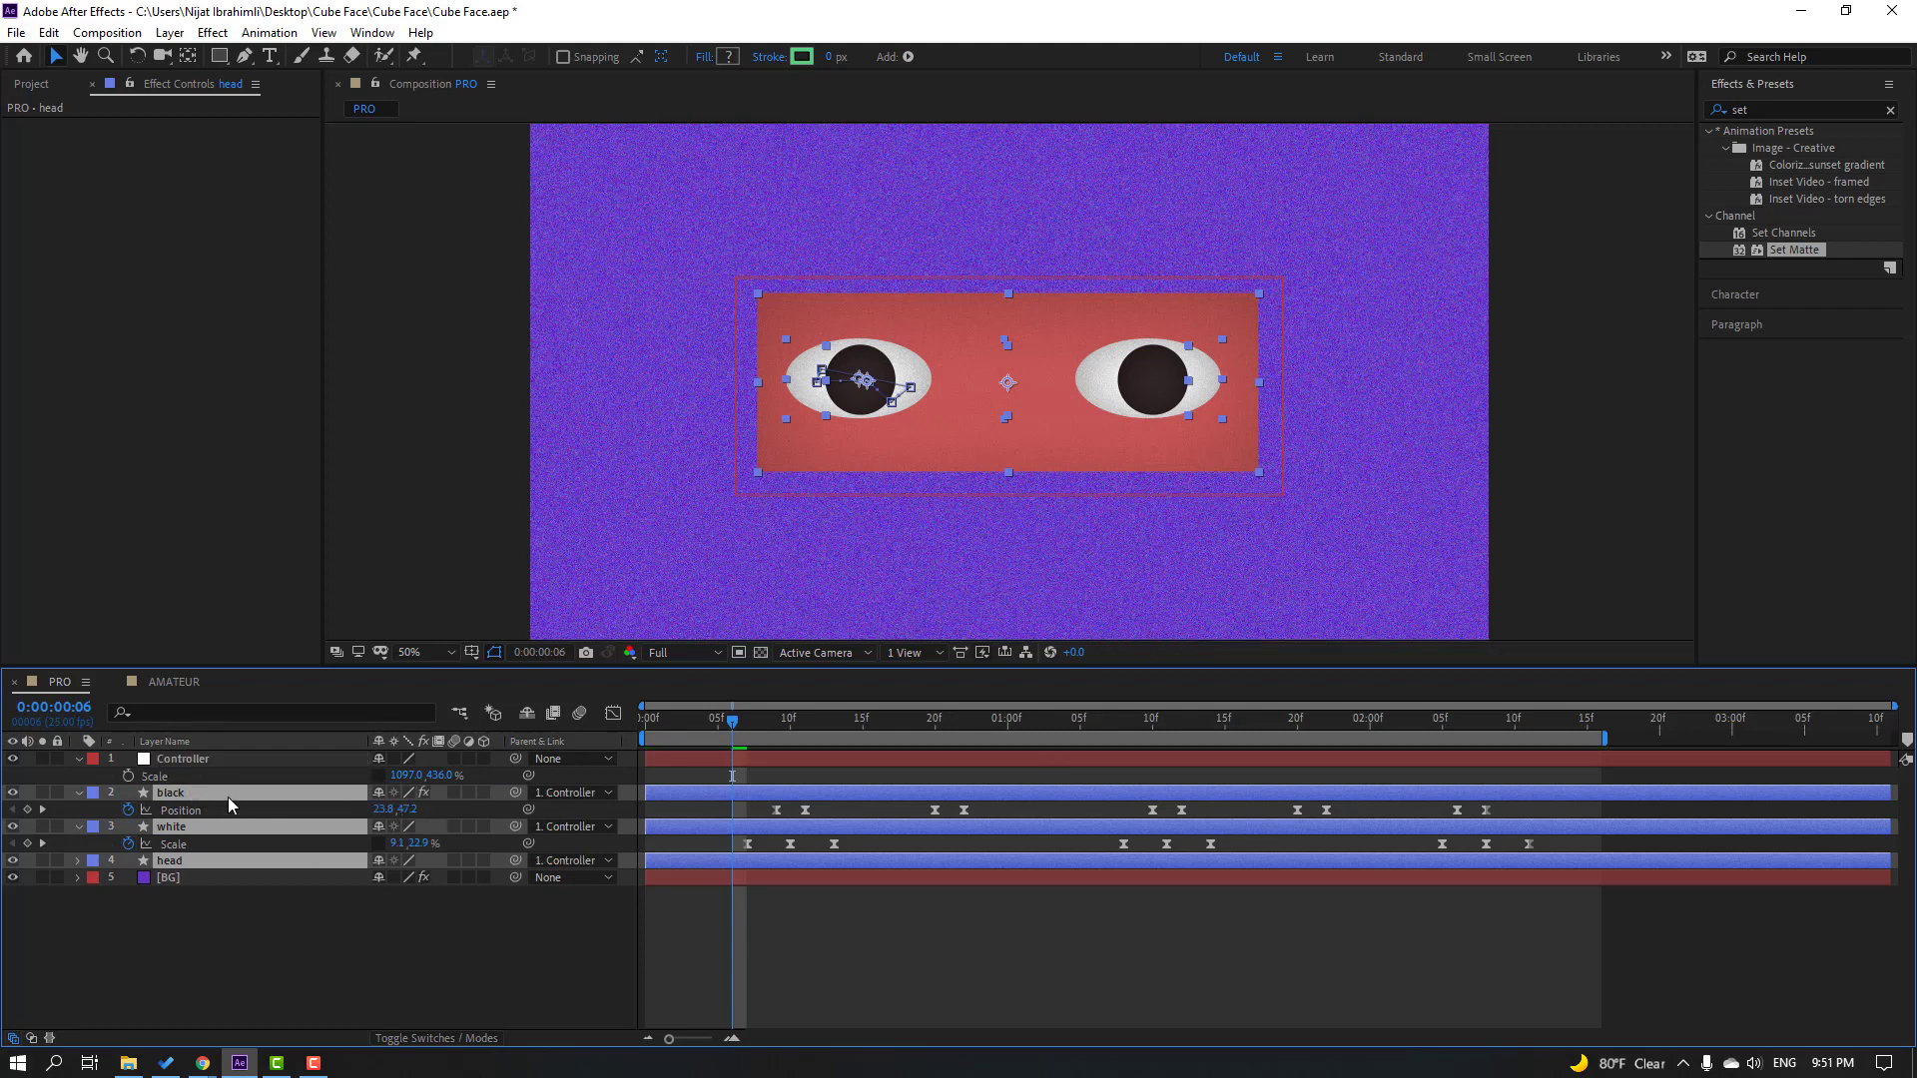
click(189, 759)
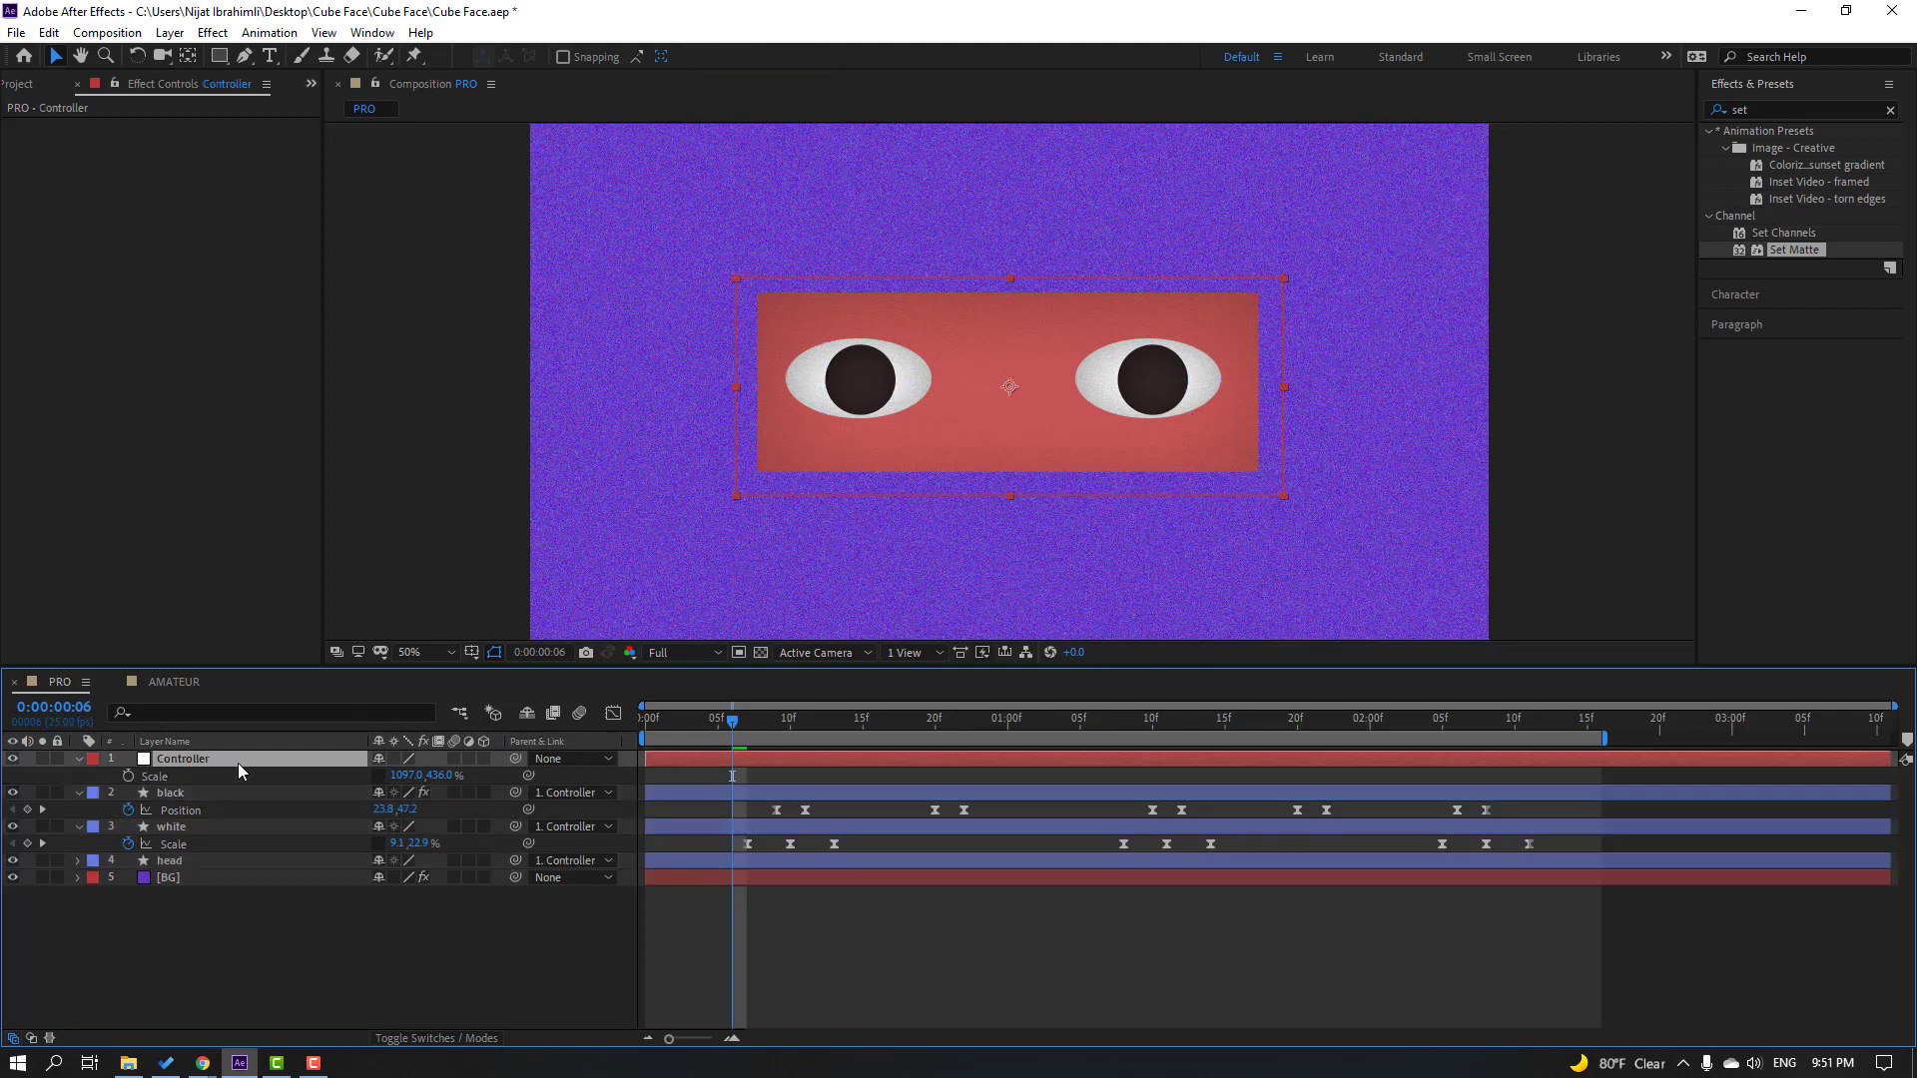
key(p)
key(shift+r)
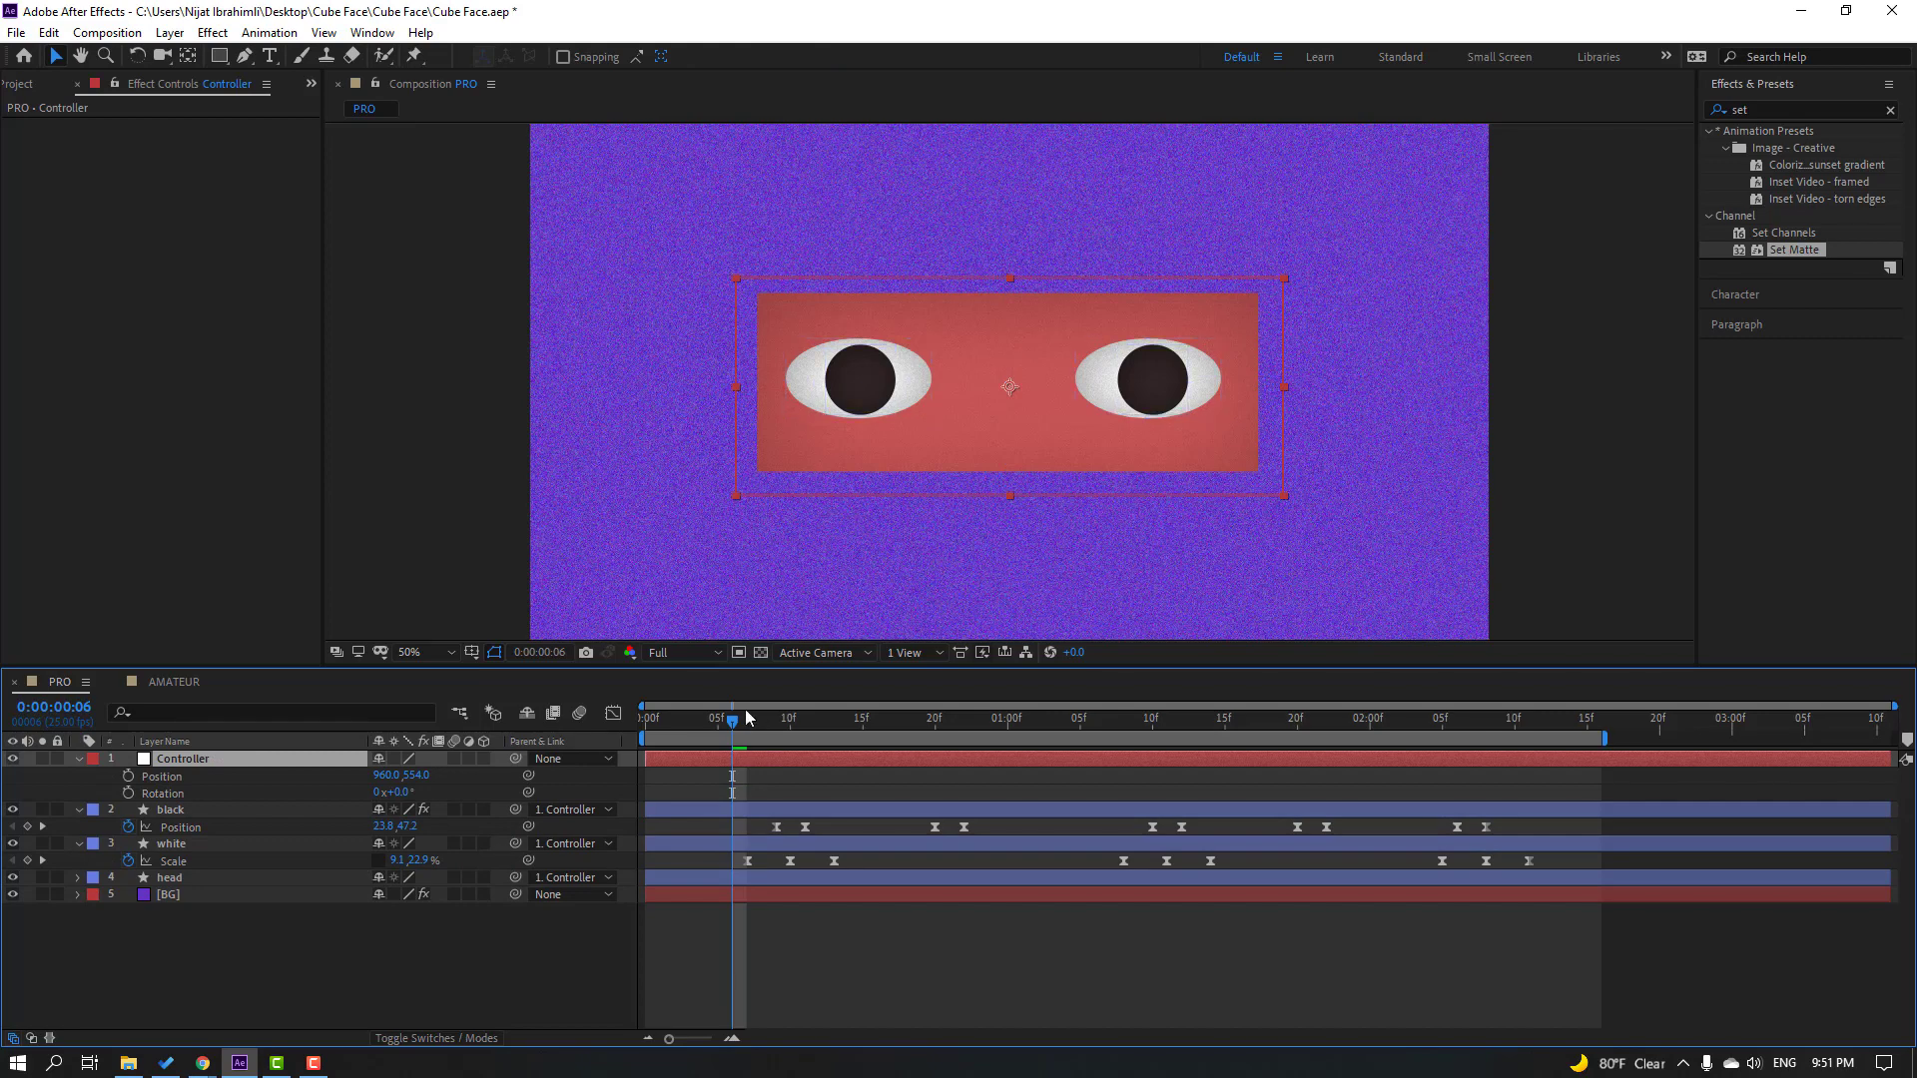
Step: Key the Controller's Rotation at 0° on frame 7 and 5° on frame 13, with Easy Ease
key(Page_Down)
key(alt+shift+r)
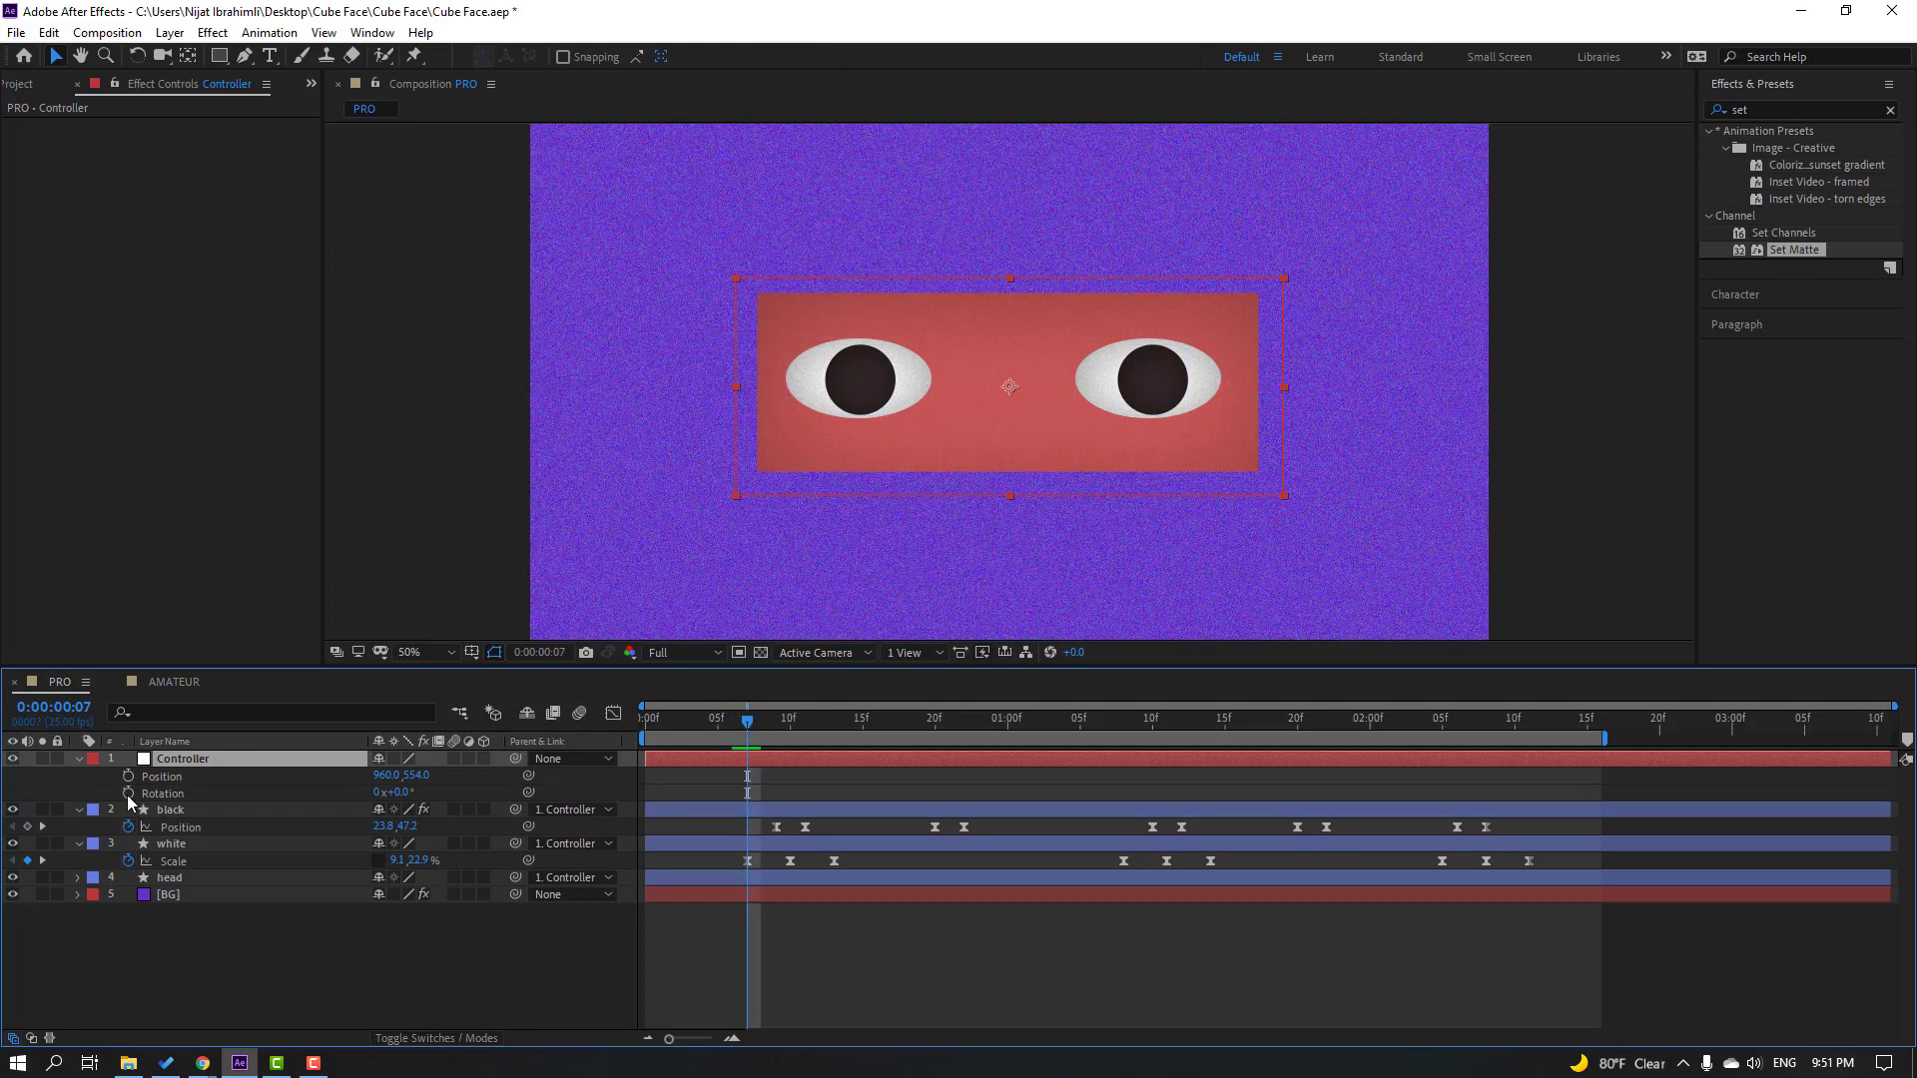
key(Page_Down)
key(Page_Down)
key(Page_Down)
key(Page_Down)
key(Page_Down)
key(Page_Down)
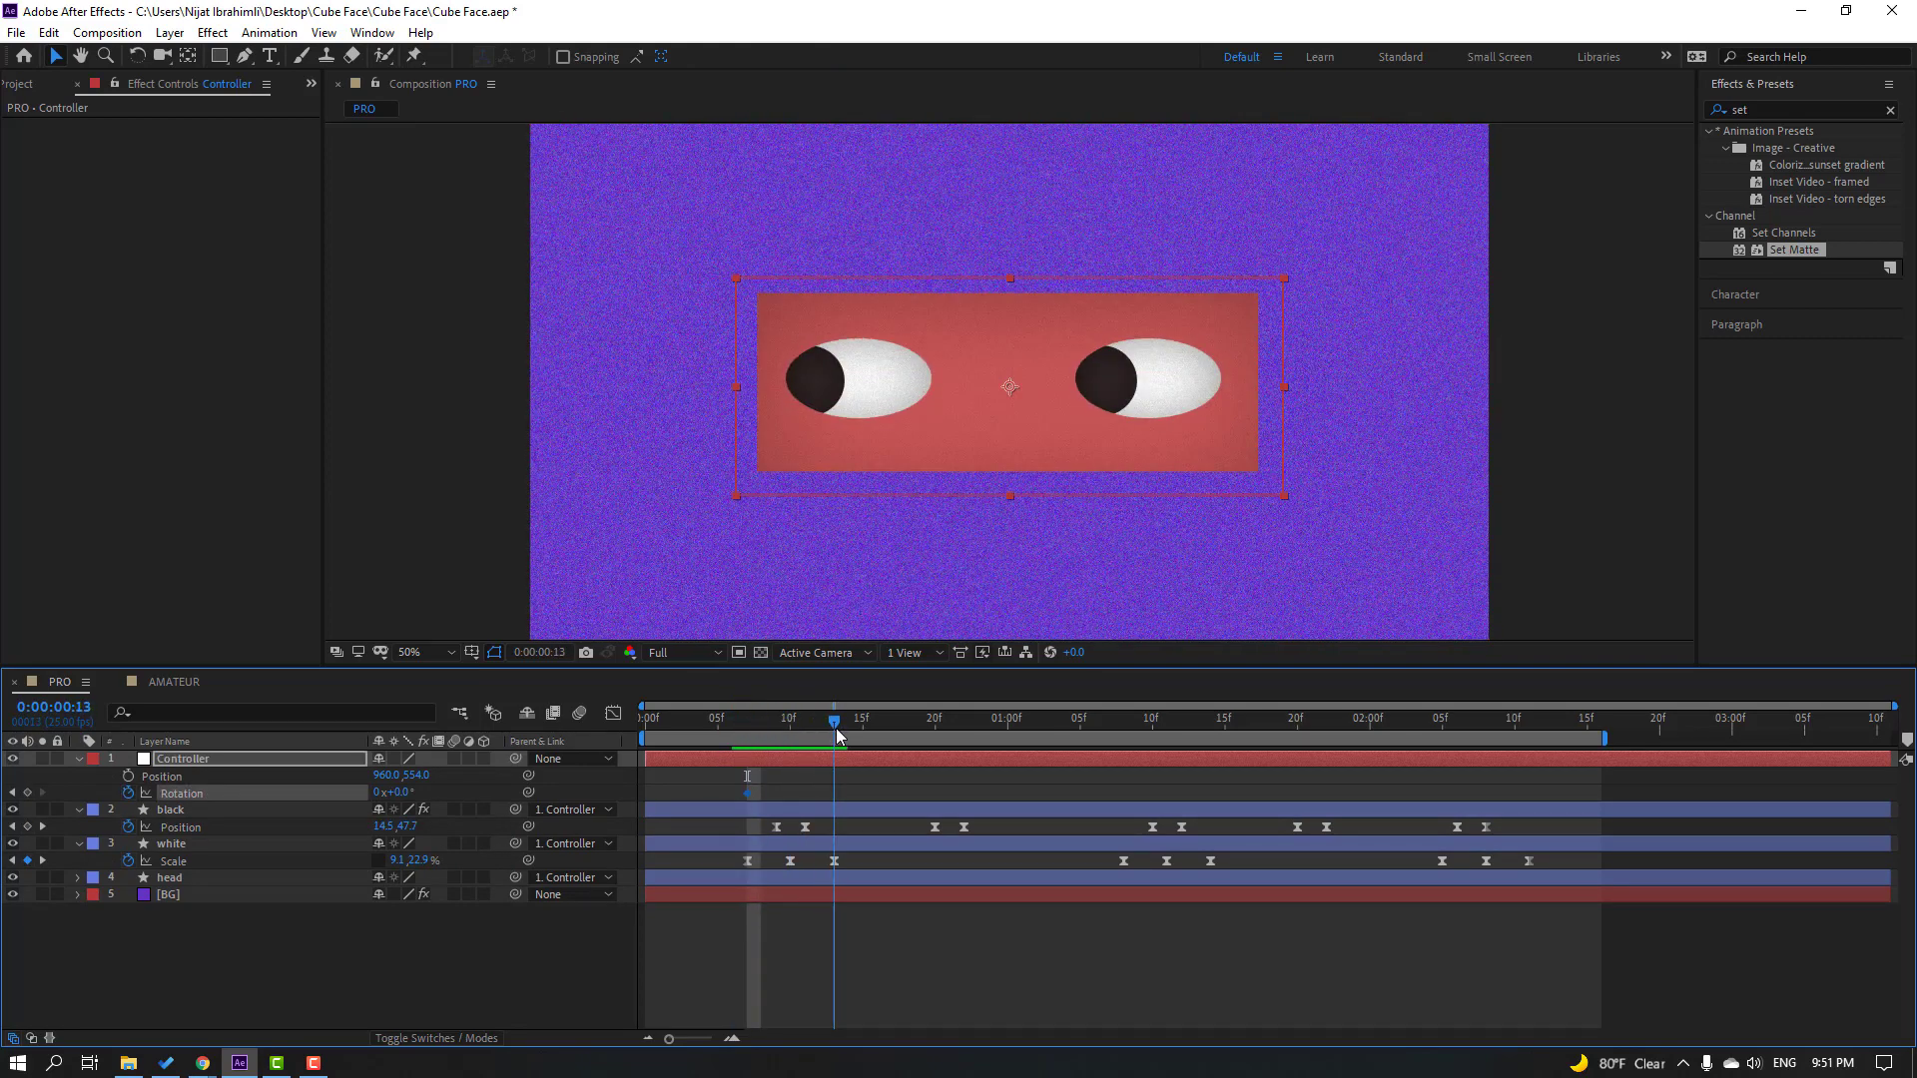
drag(400, 794, 406, 793)
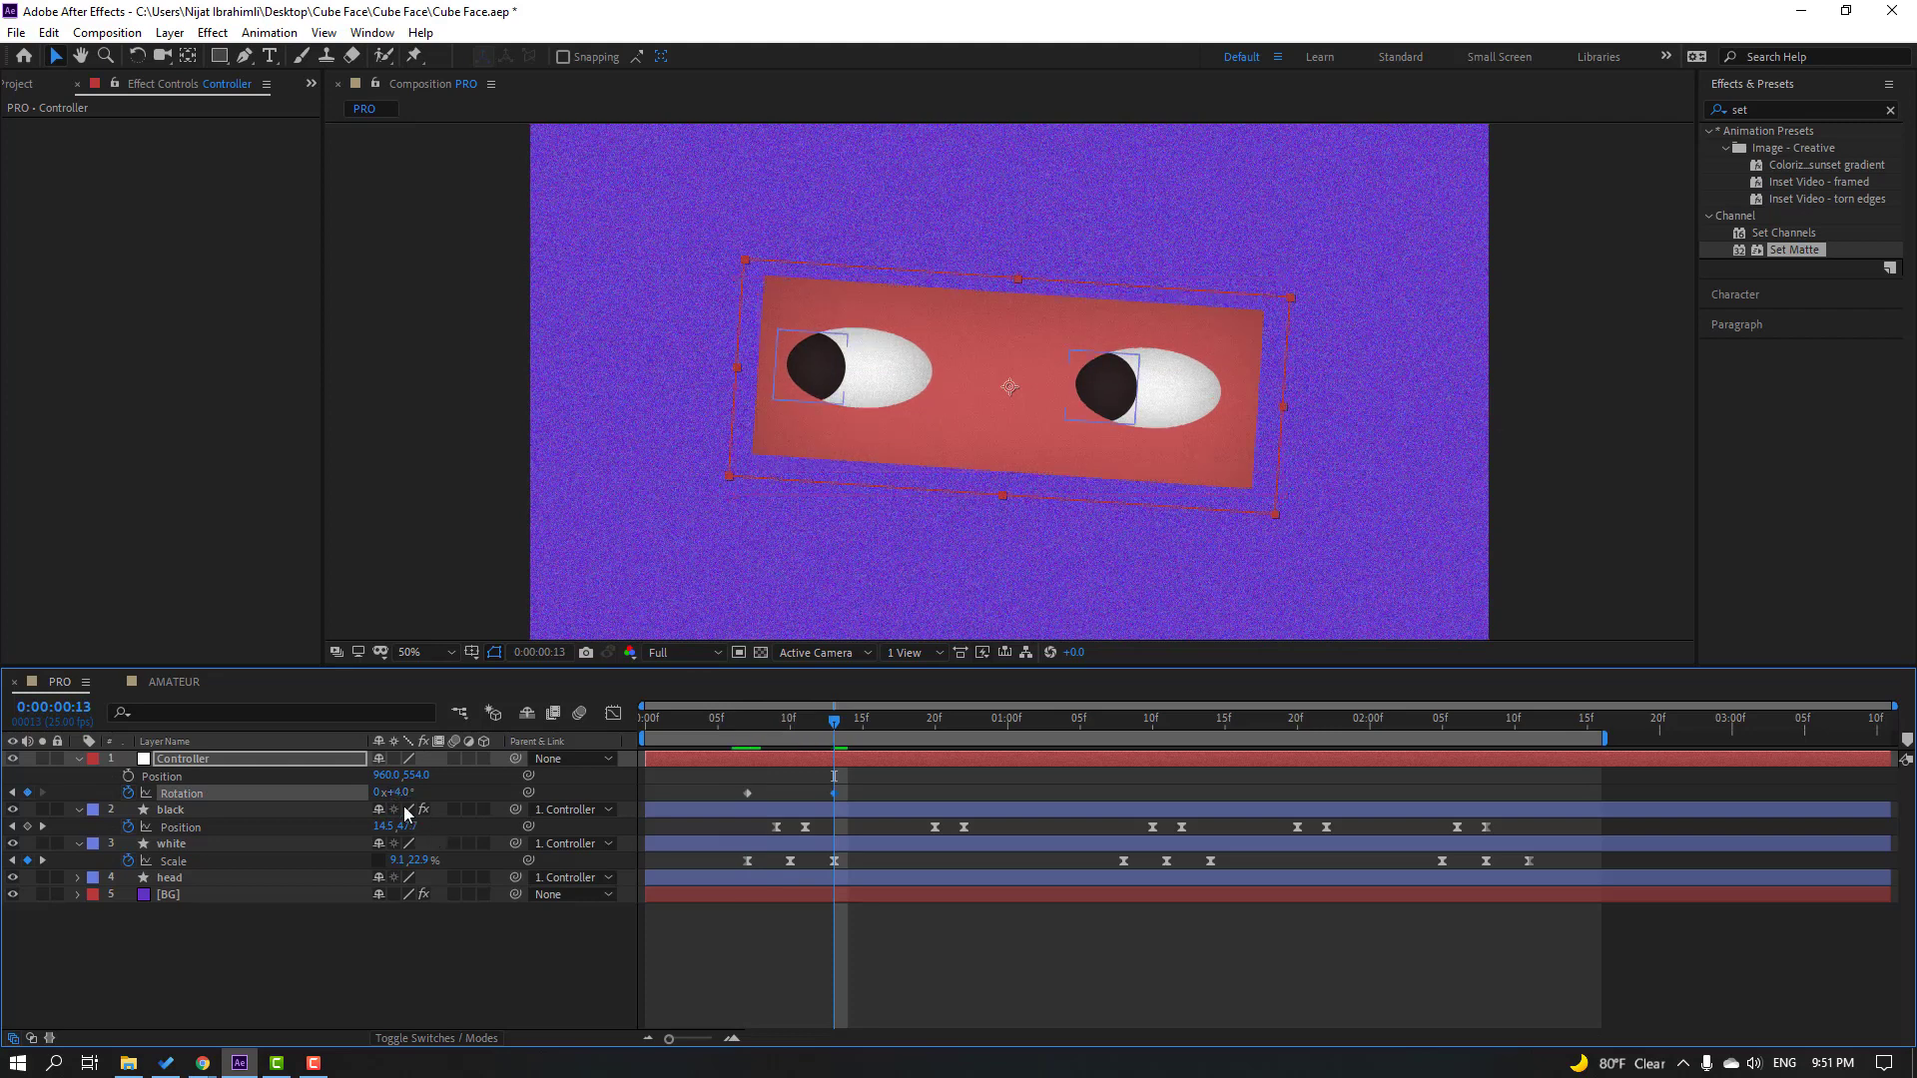
click(403, 796)
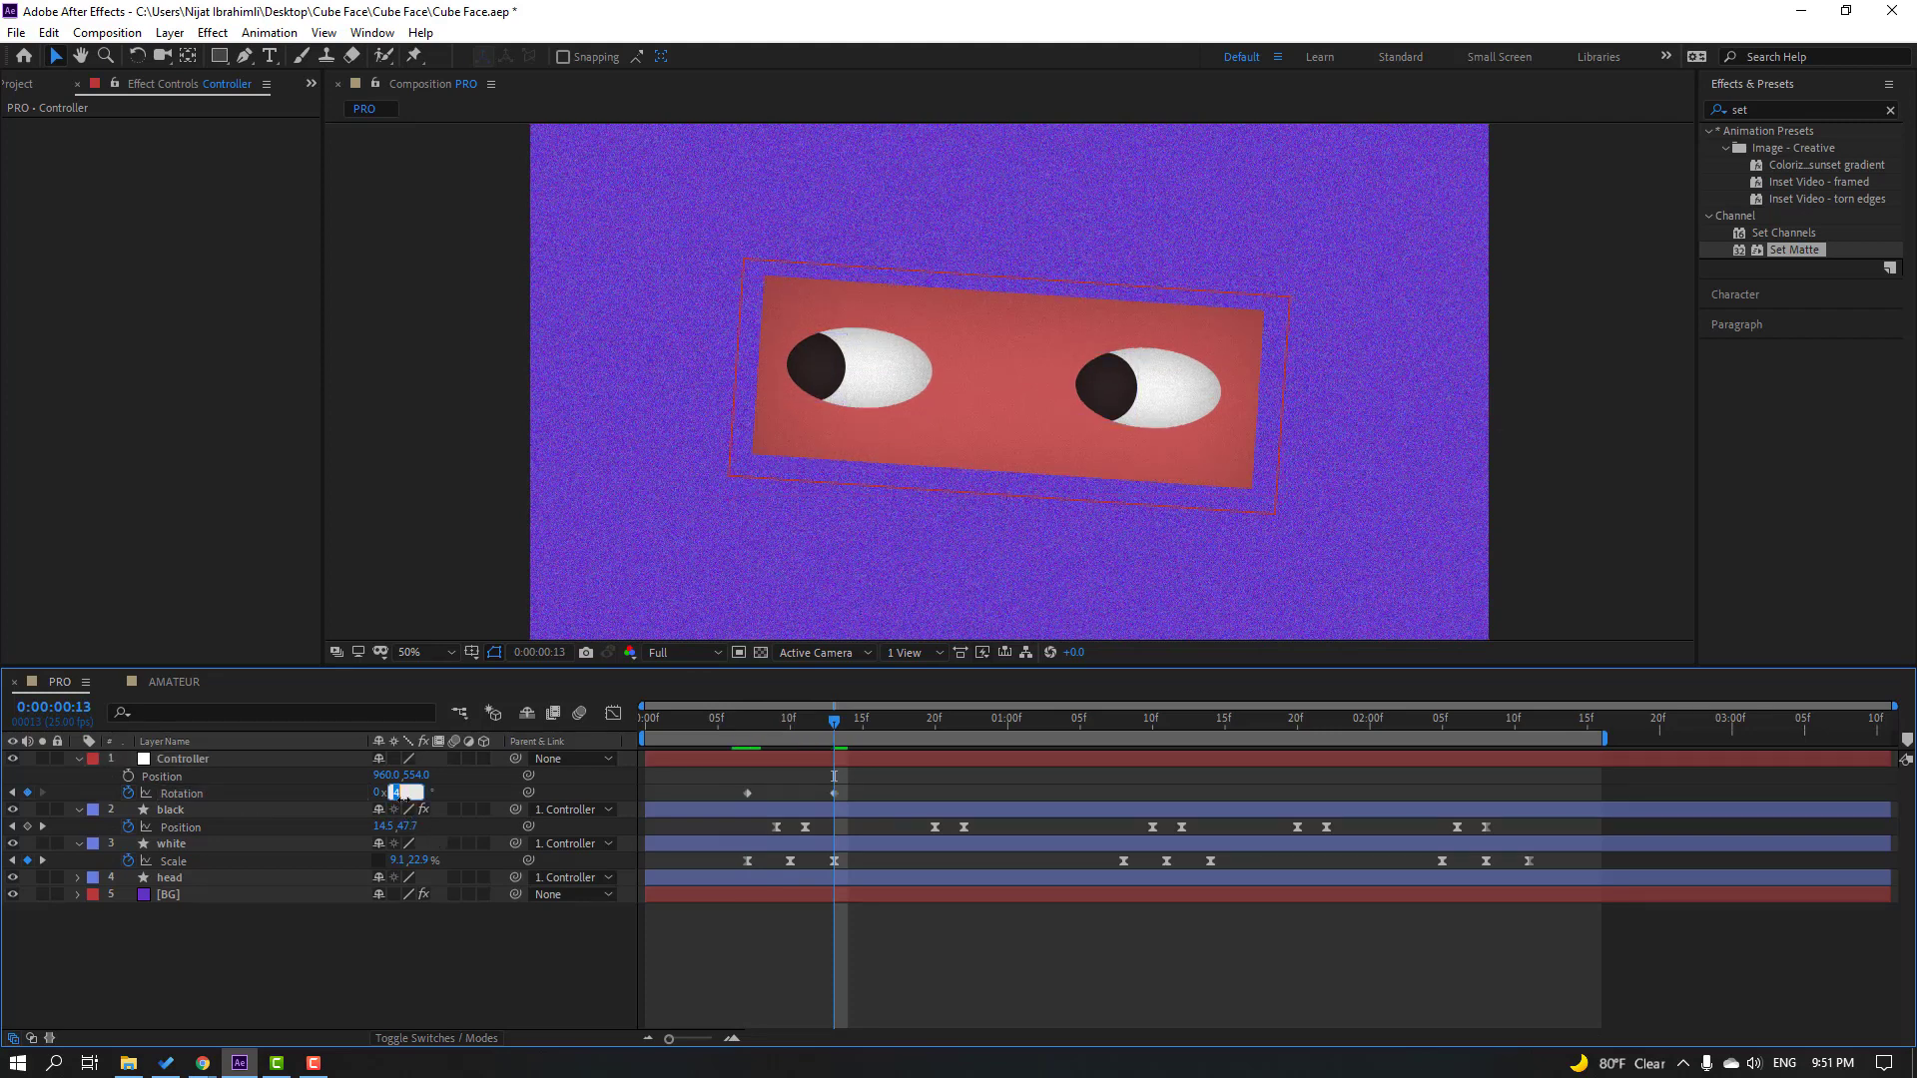
text(5)
key(Return)
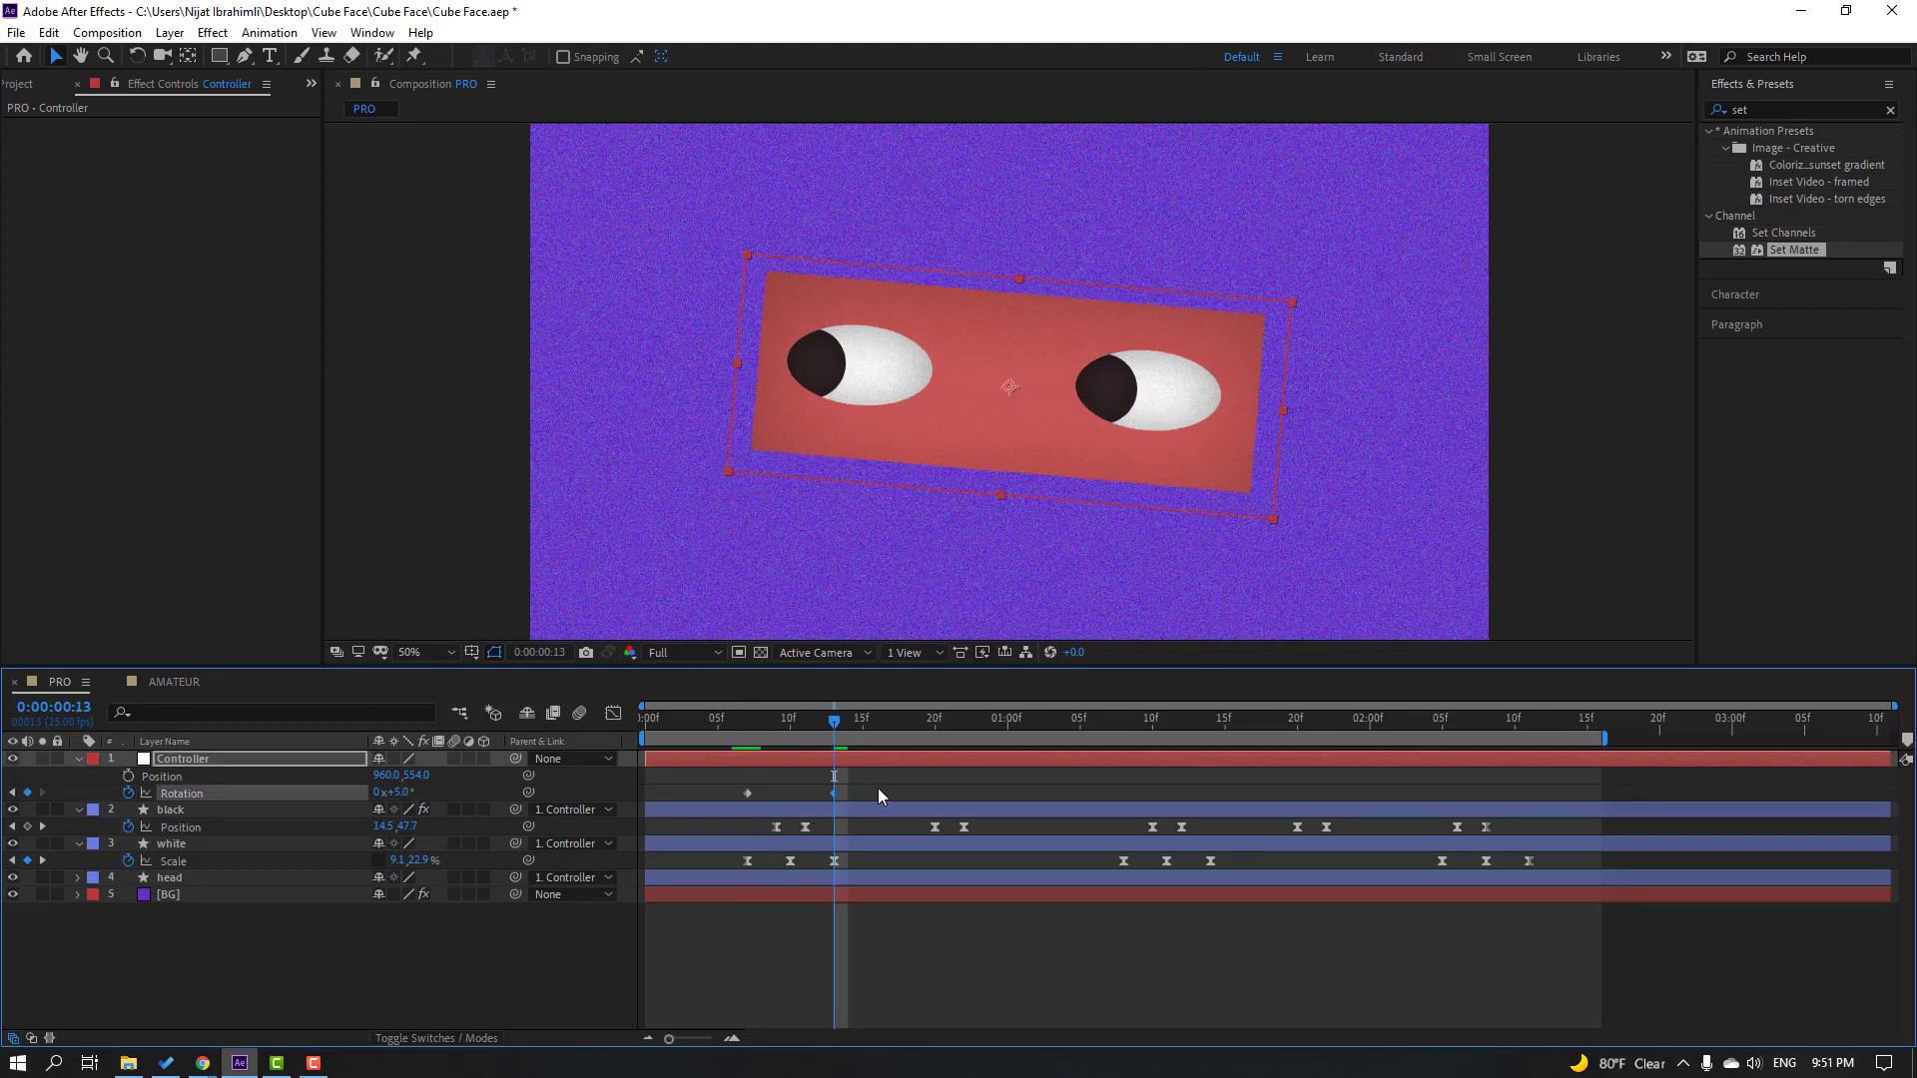
right_click(746, 793)
mouse_move(903, 781)
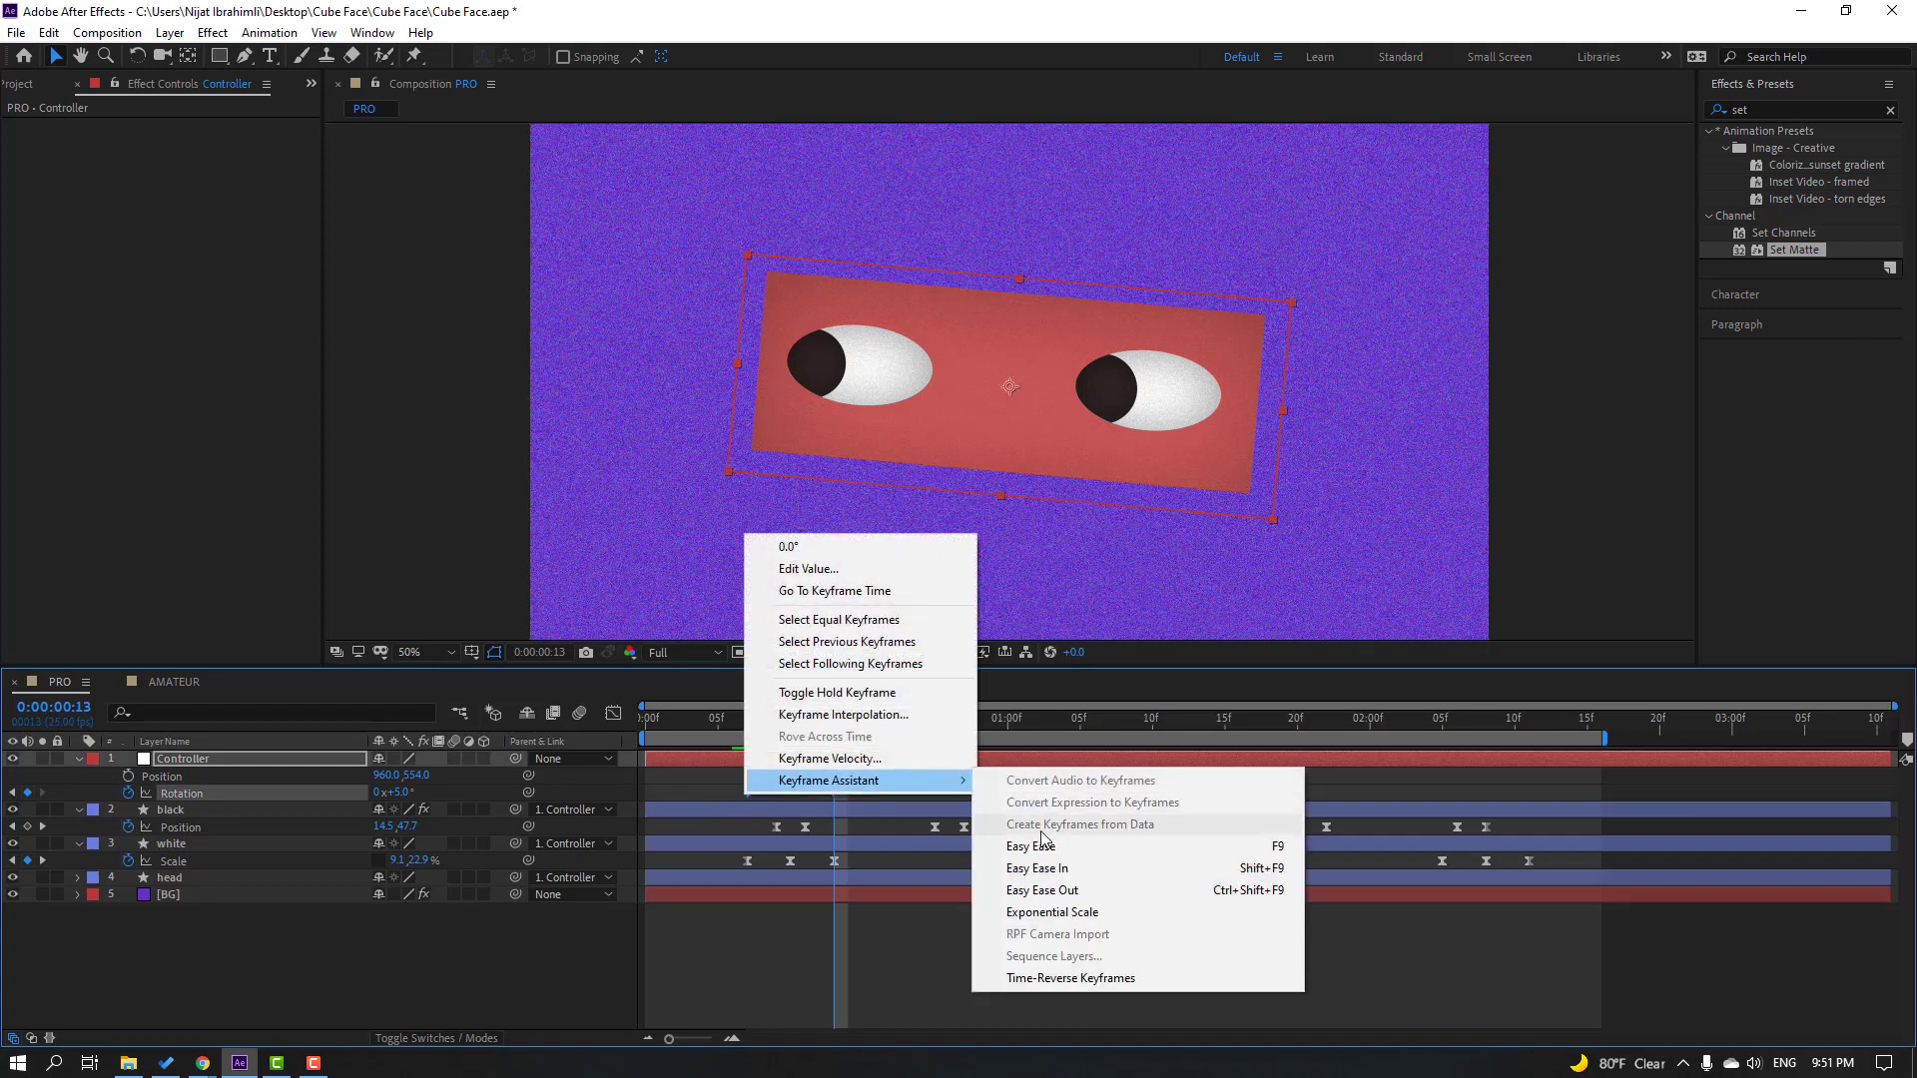
click(1029, 846)
Step: Key Position Y at 554, 572 and 554 on frames 7, 10 and 13, ease them, and preview
click(747, 720)
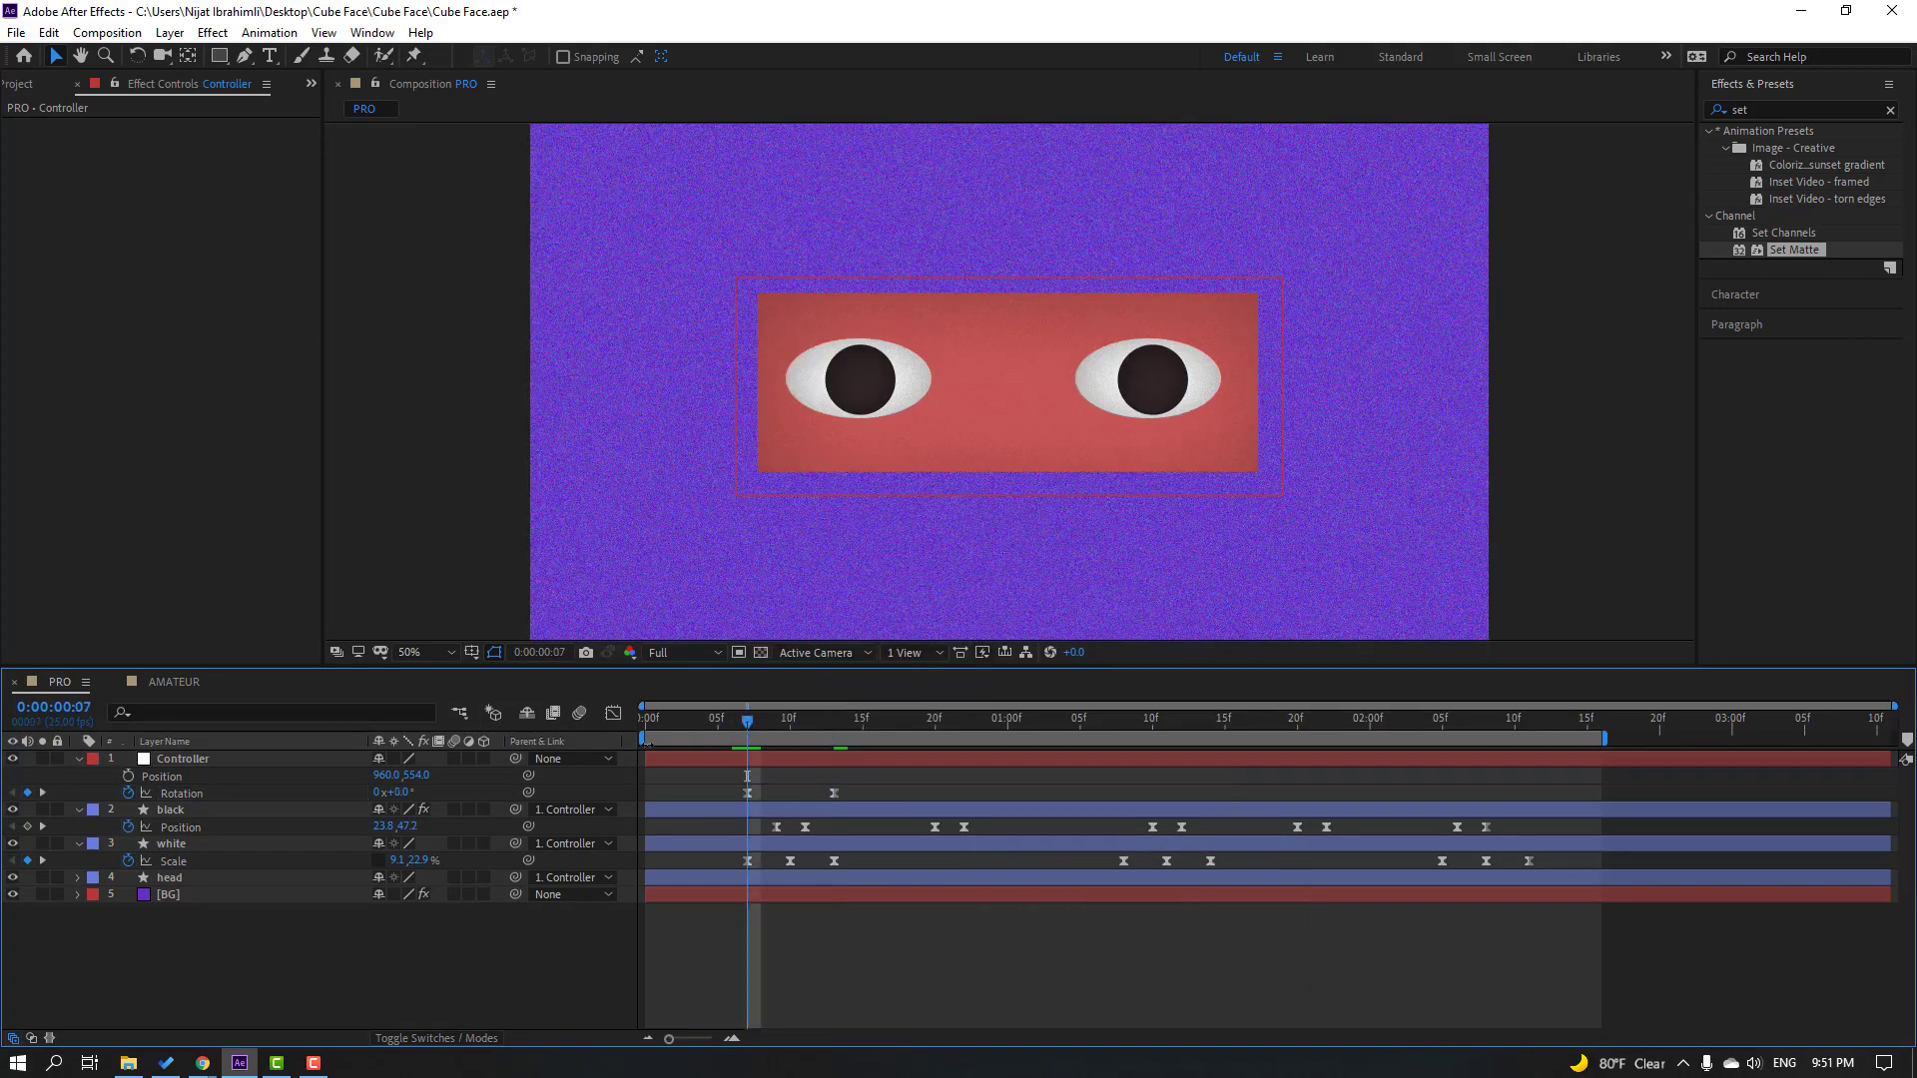
click(174, 781)
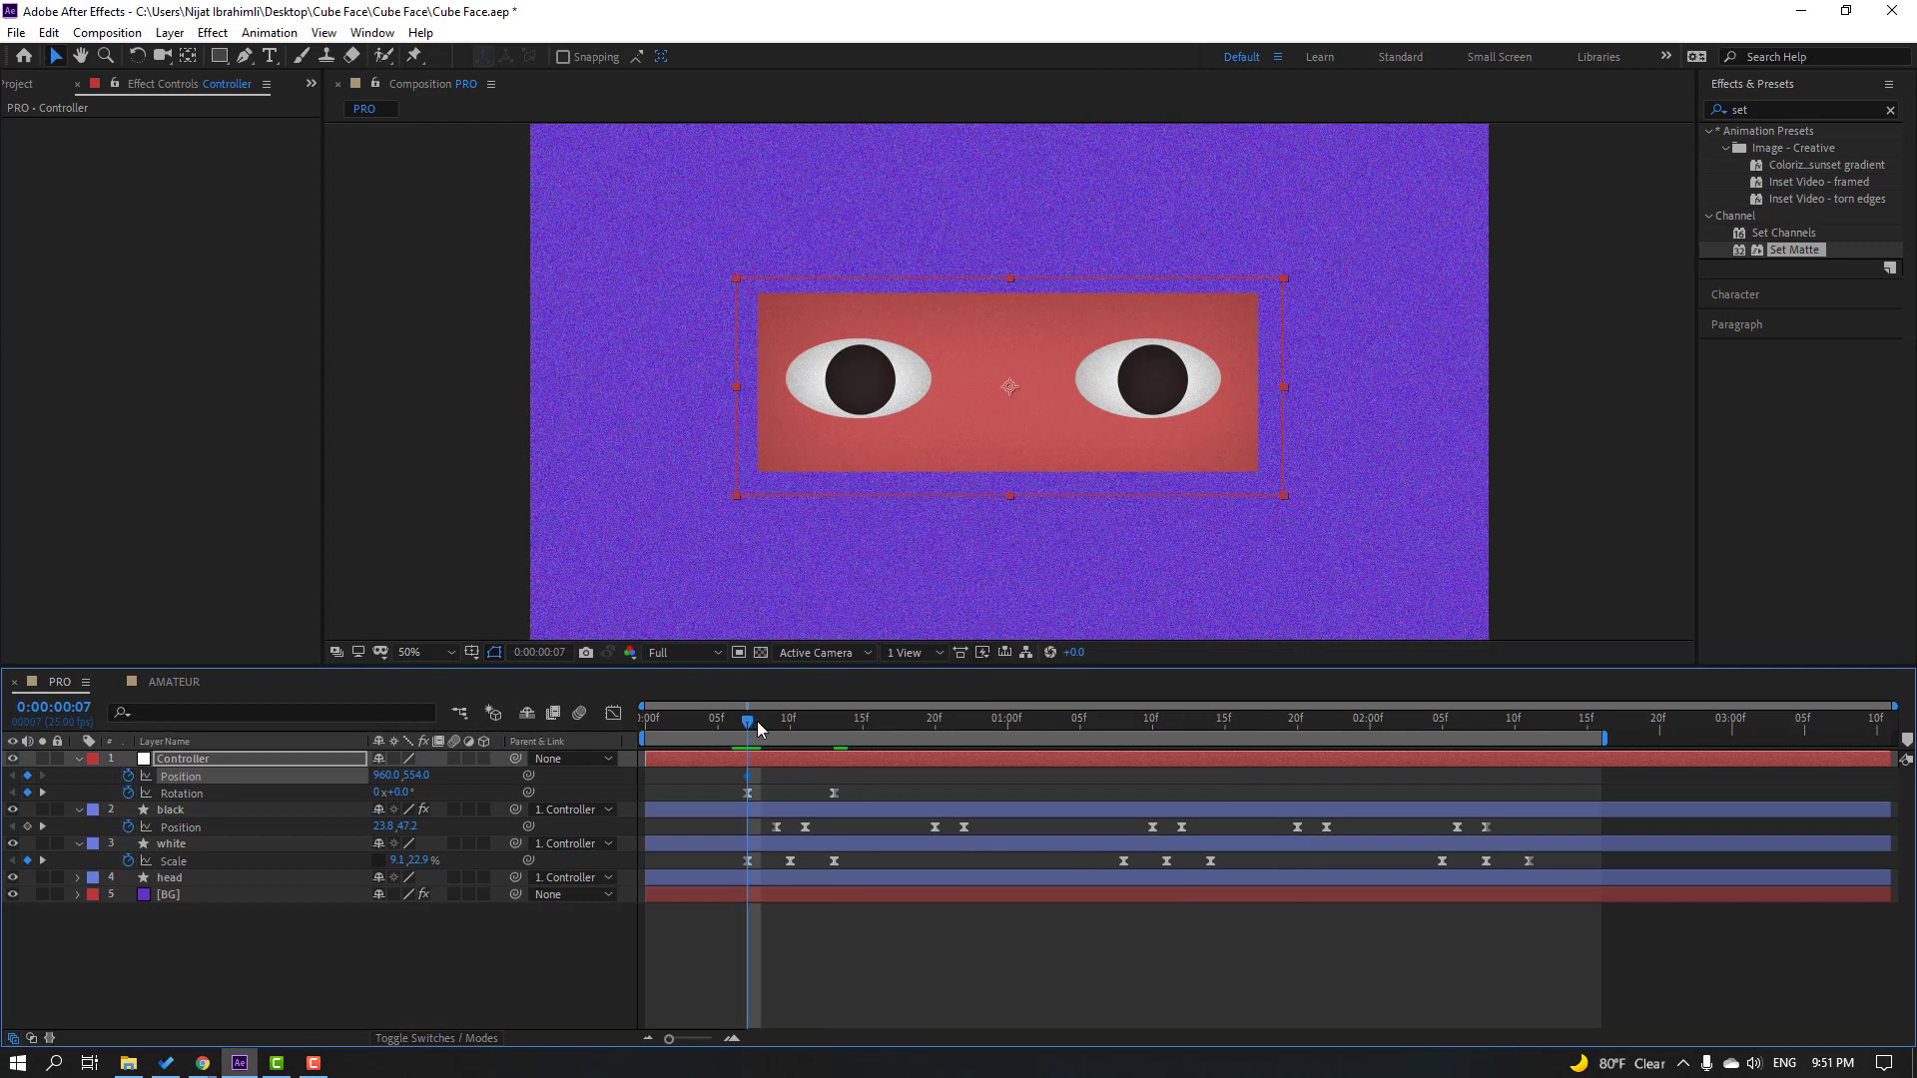
drag(759, 729, 790, 721)
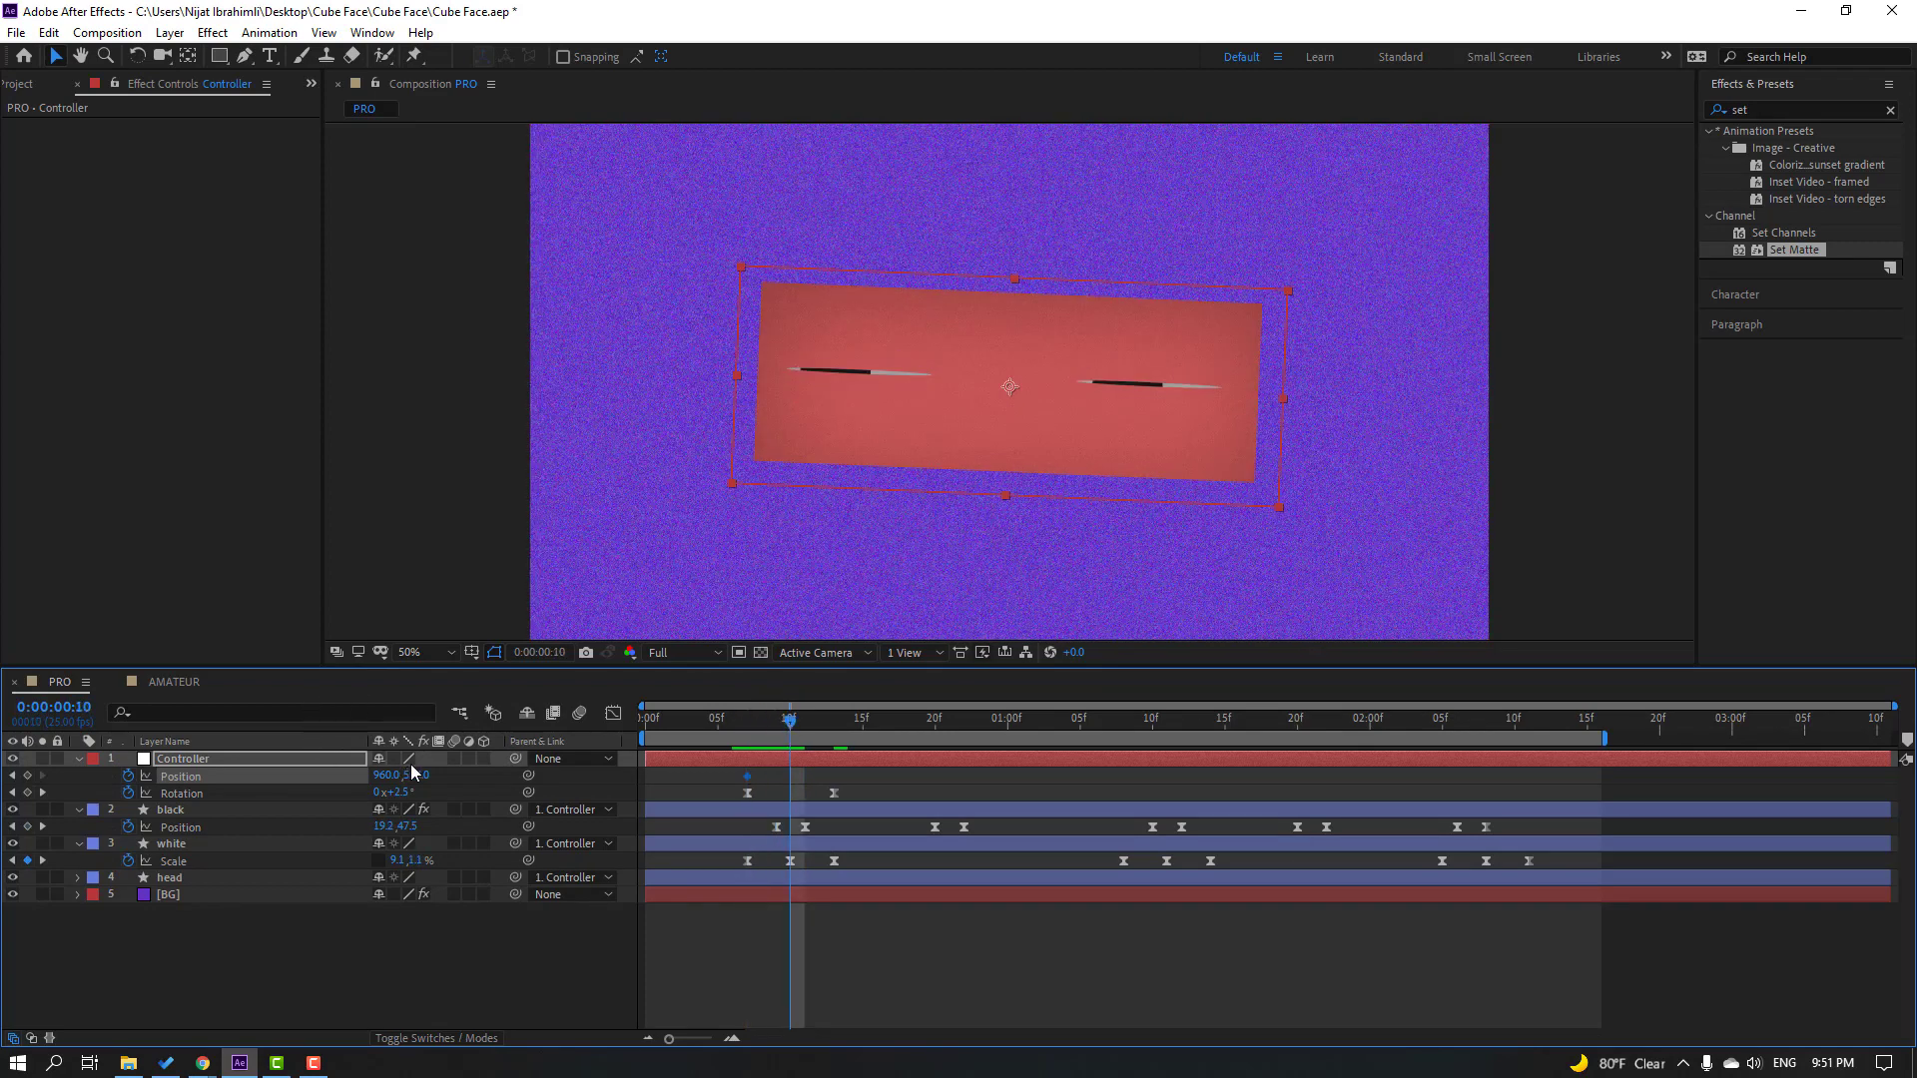
drag(414, 786, 433, 786)
drag(795, 725, 833, 721)
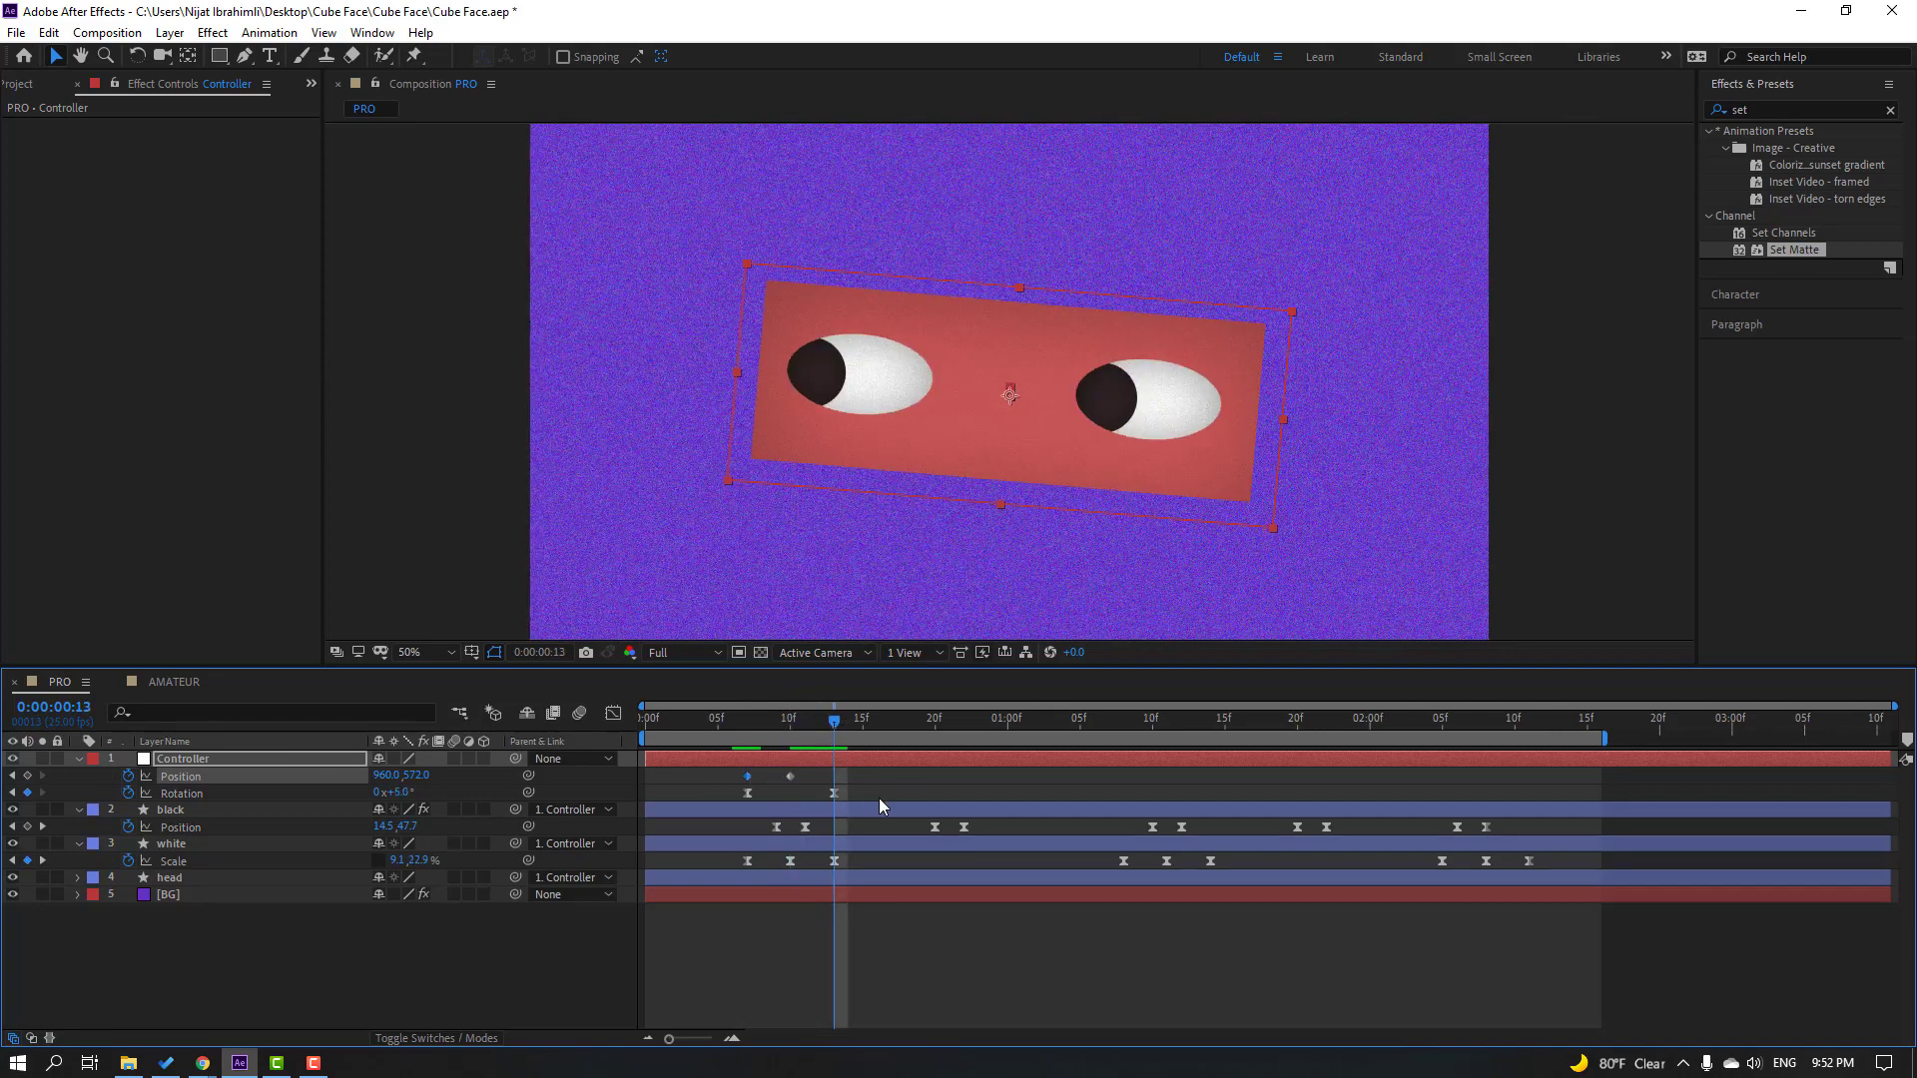
key(ctrl+c)
key(ctrl+v)
drag(877, 772, 726, 782)
right_click(748, 778)
mouse_move(939, 1024)
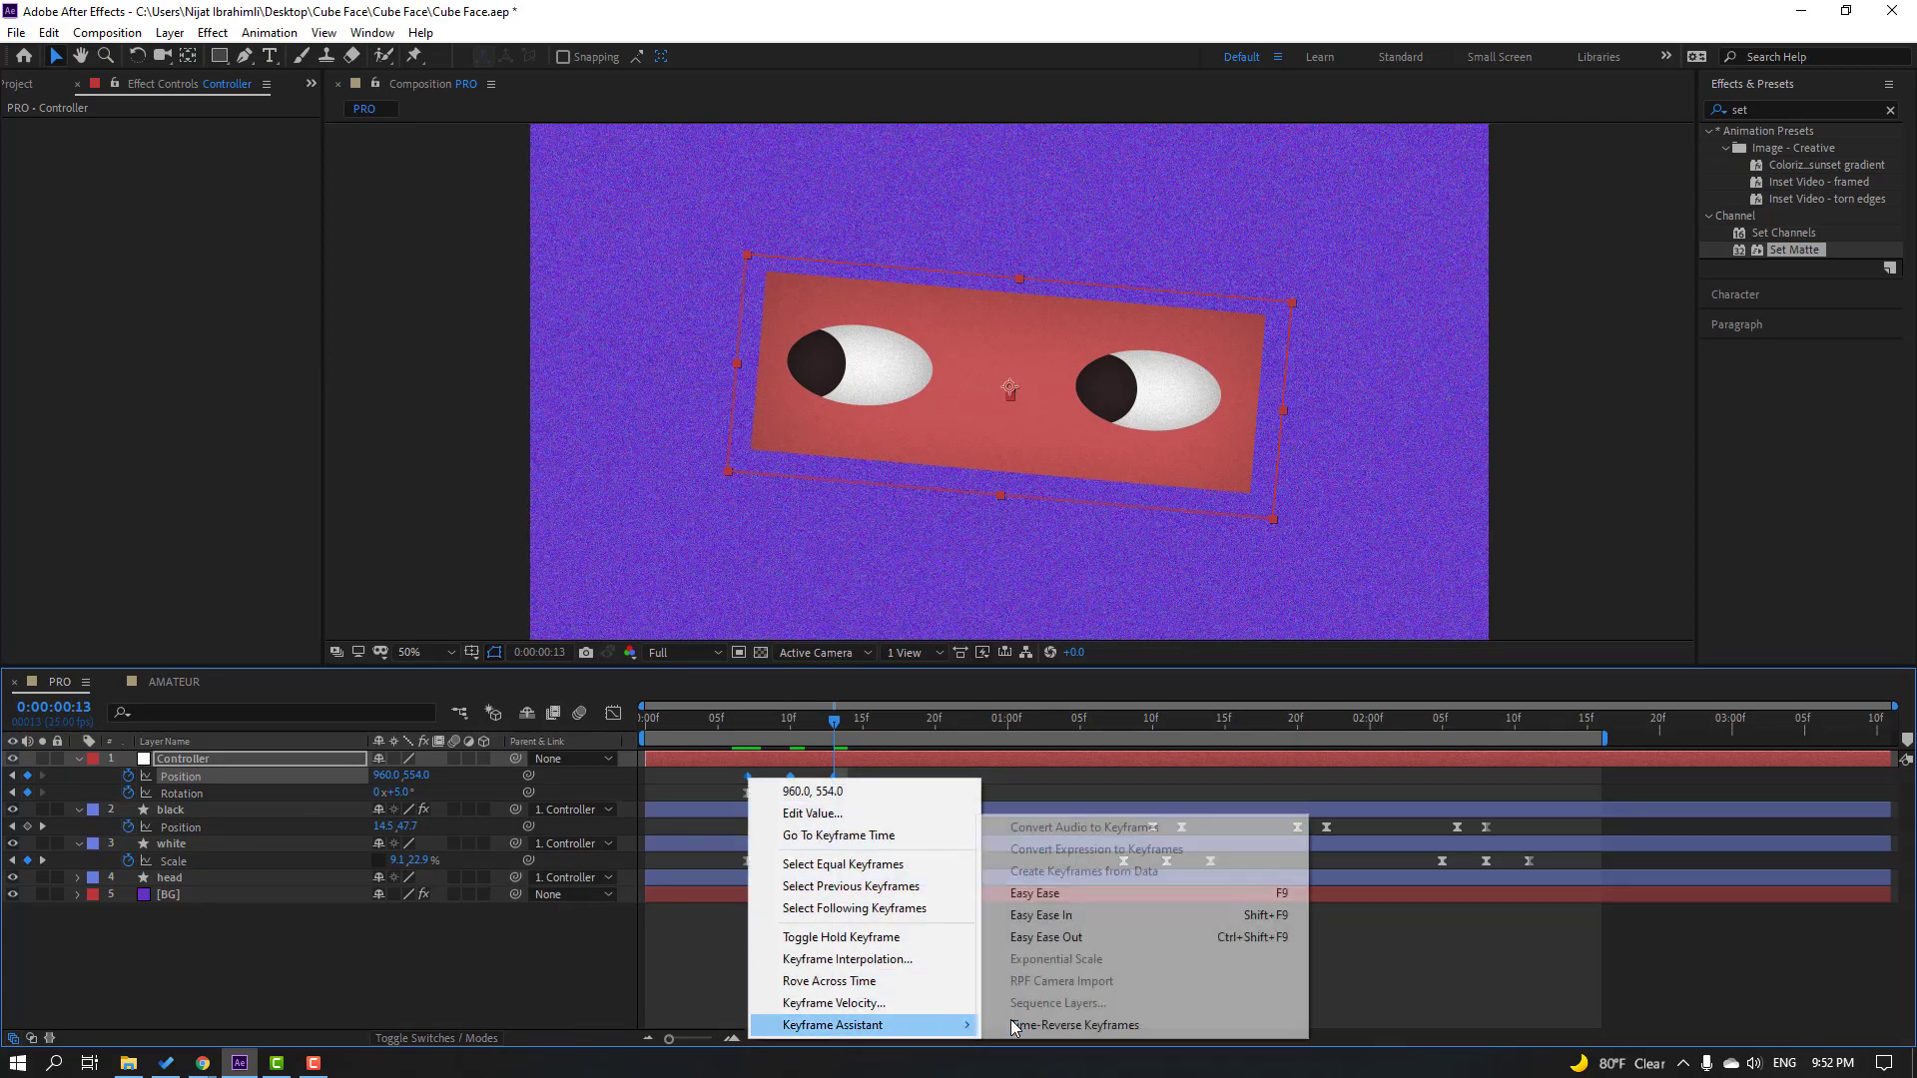
click(1083, 897)
key(space)
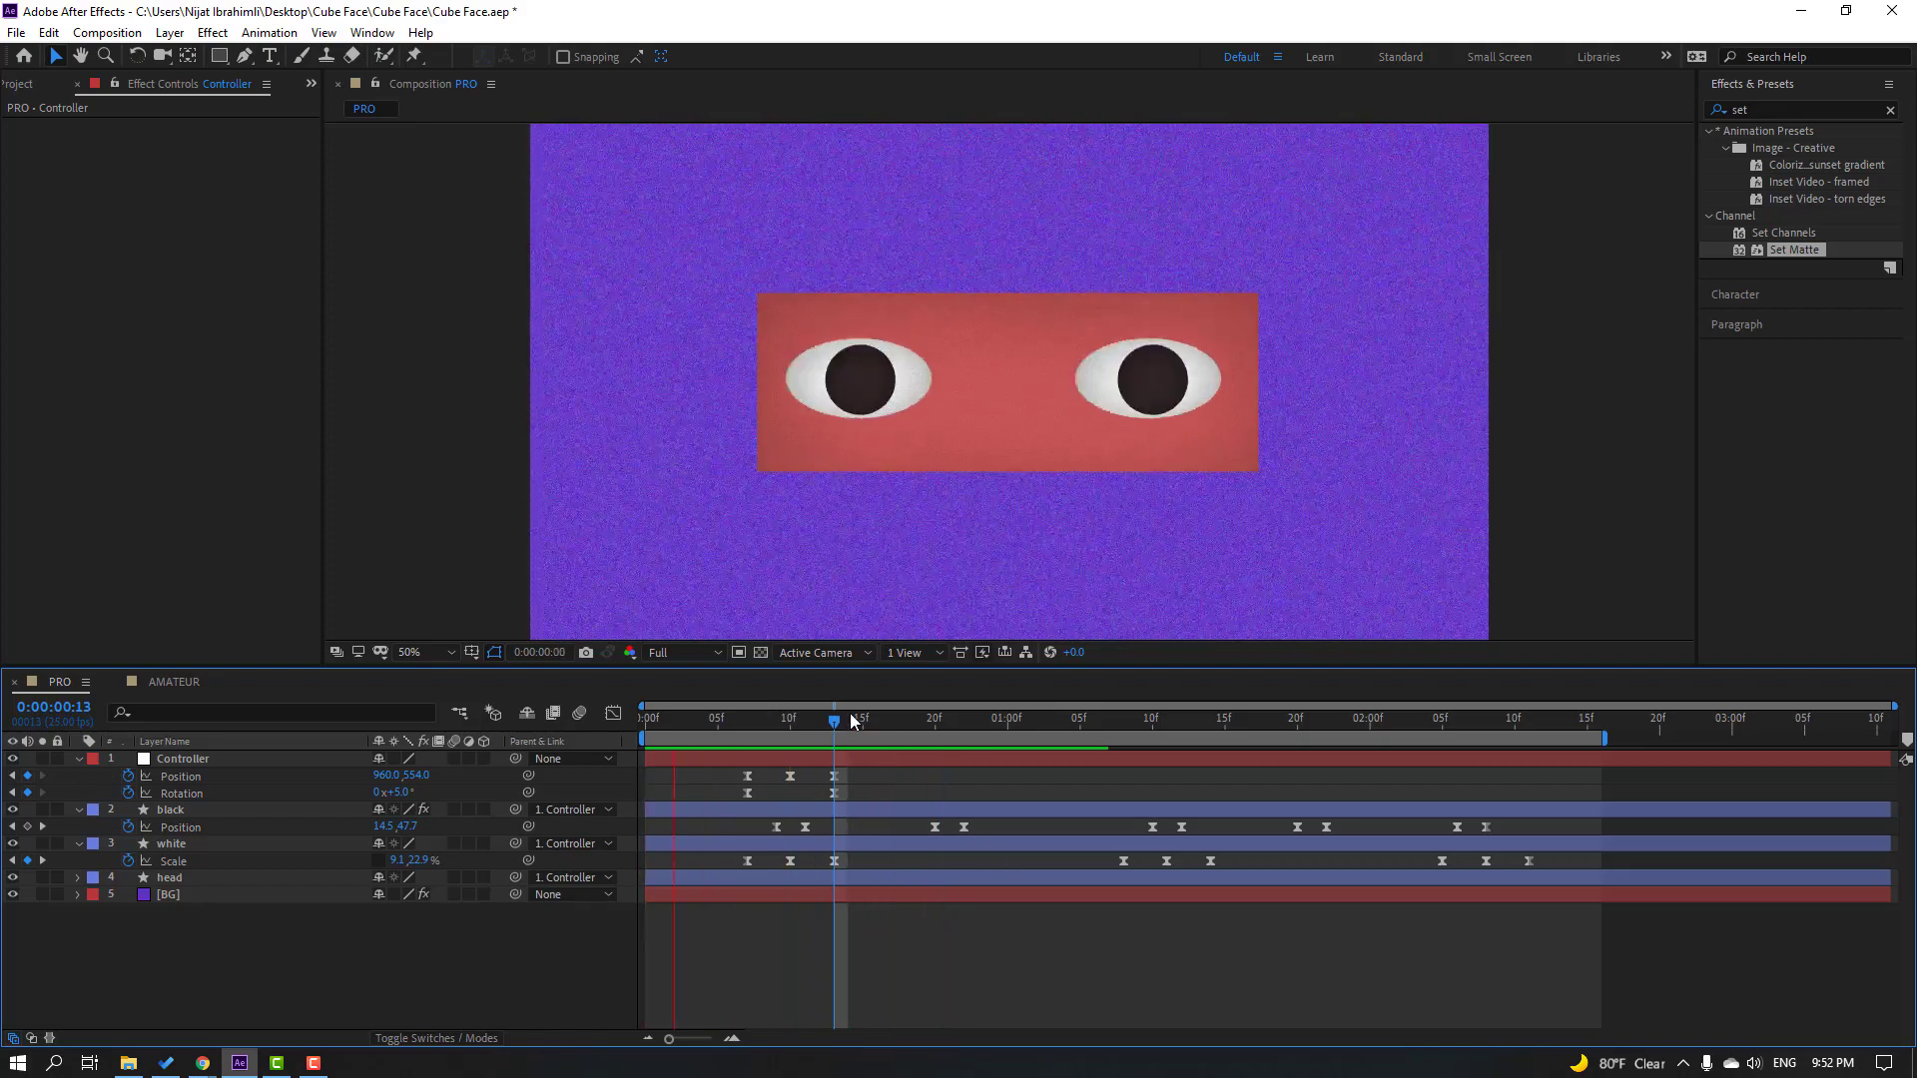
Step: Add Controller Rotation keyframes at frame 20 and 7° at frame 22, then nudge them in time
drag(853, 721, 934, 726)
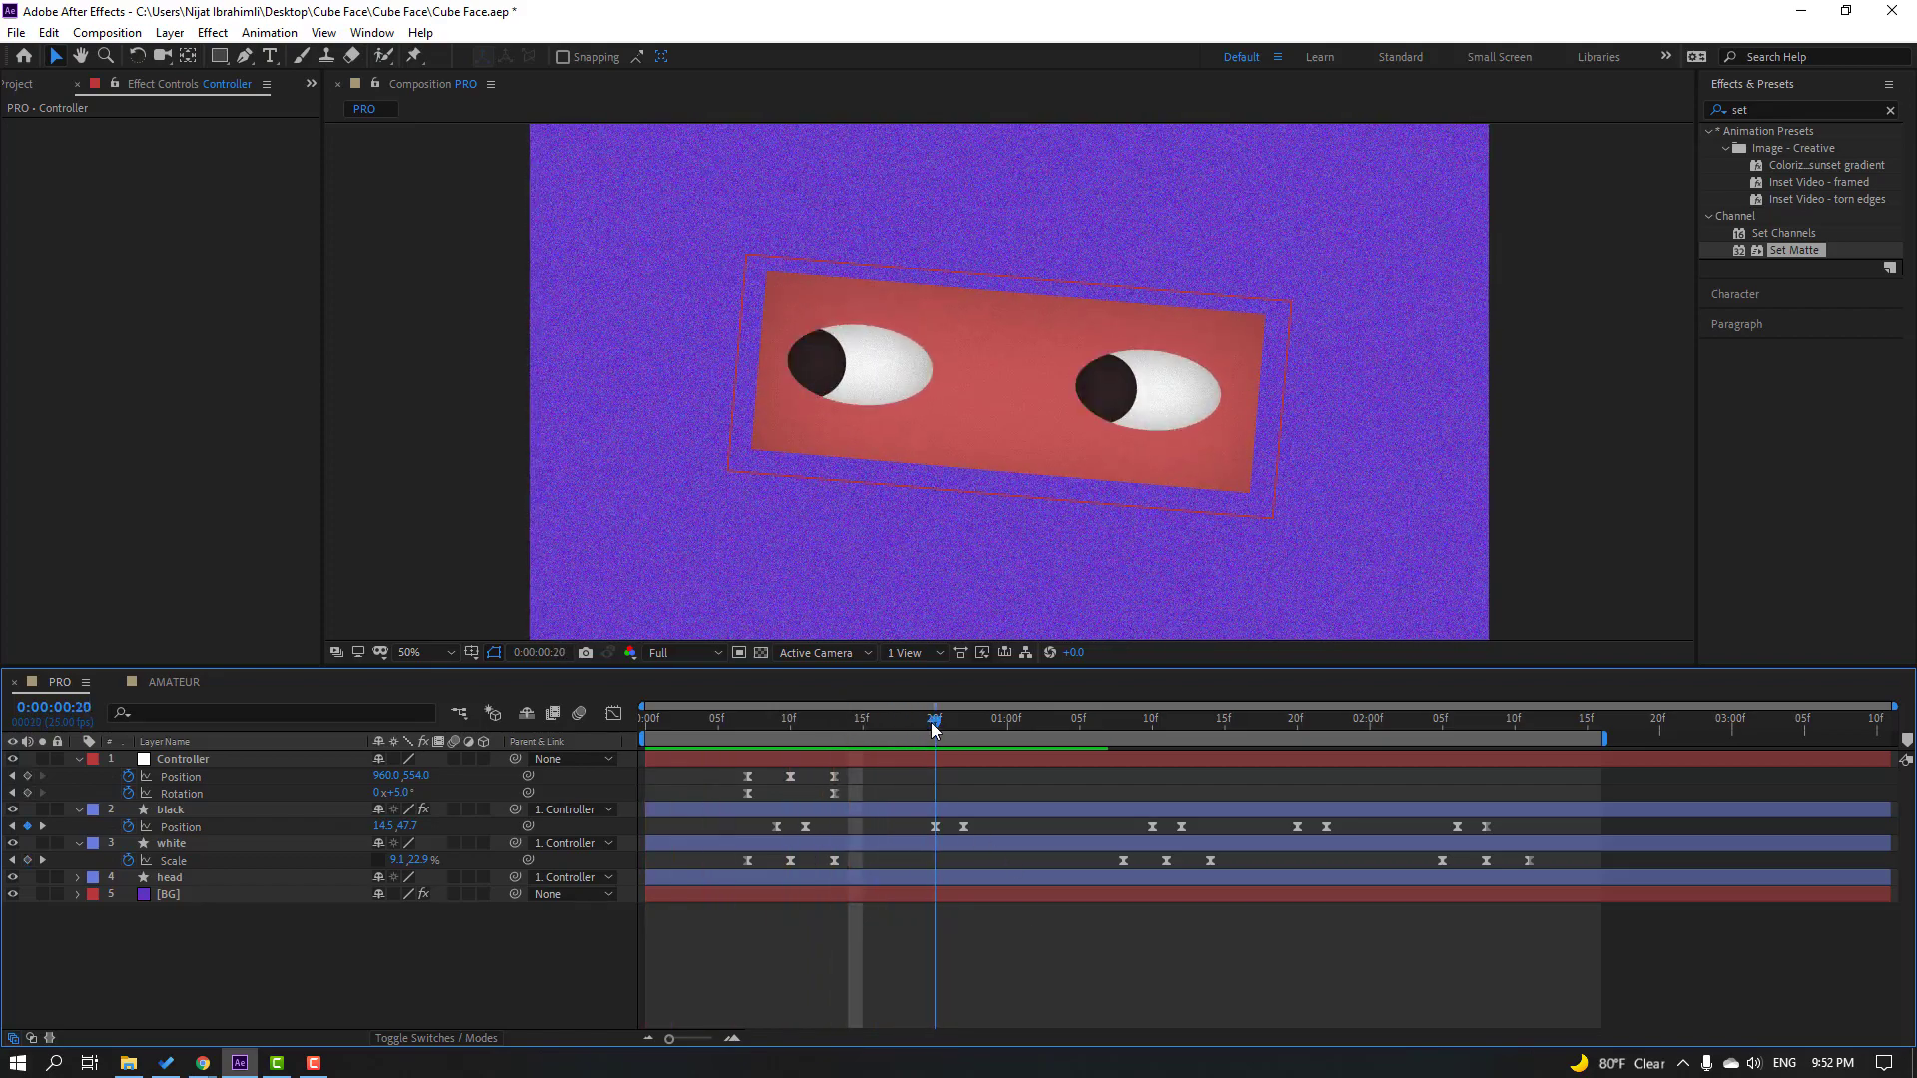
click(291, 836)
click(28, 793)
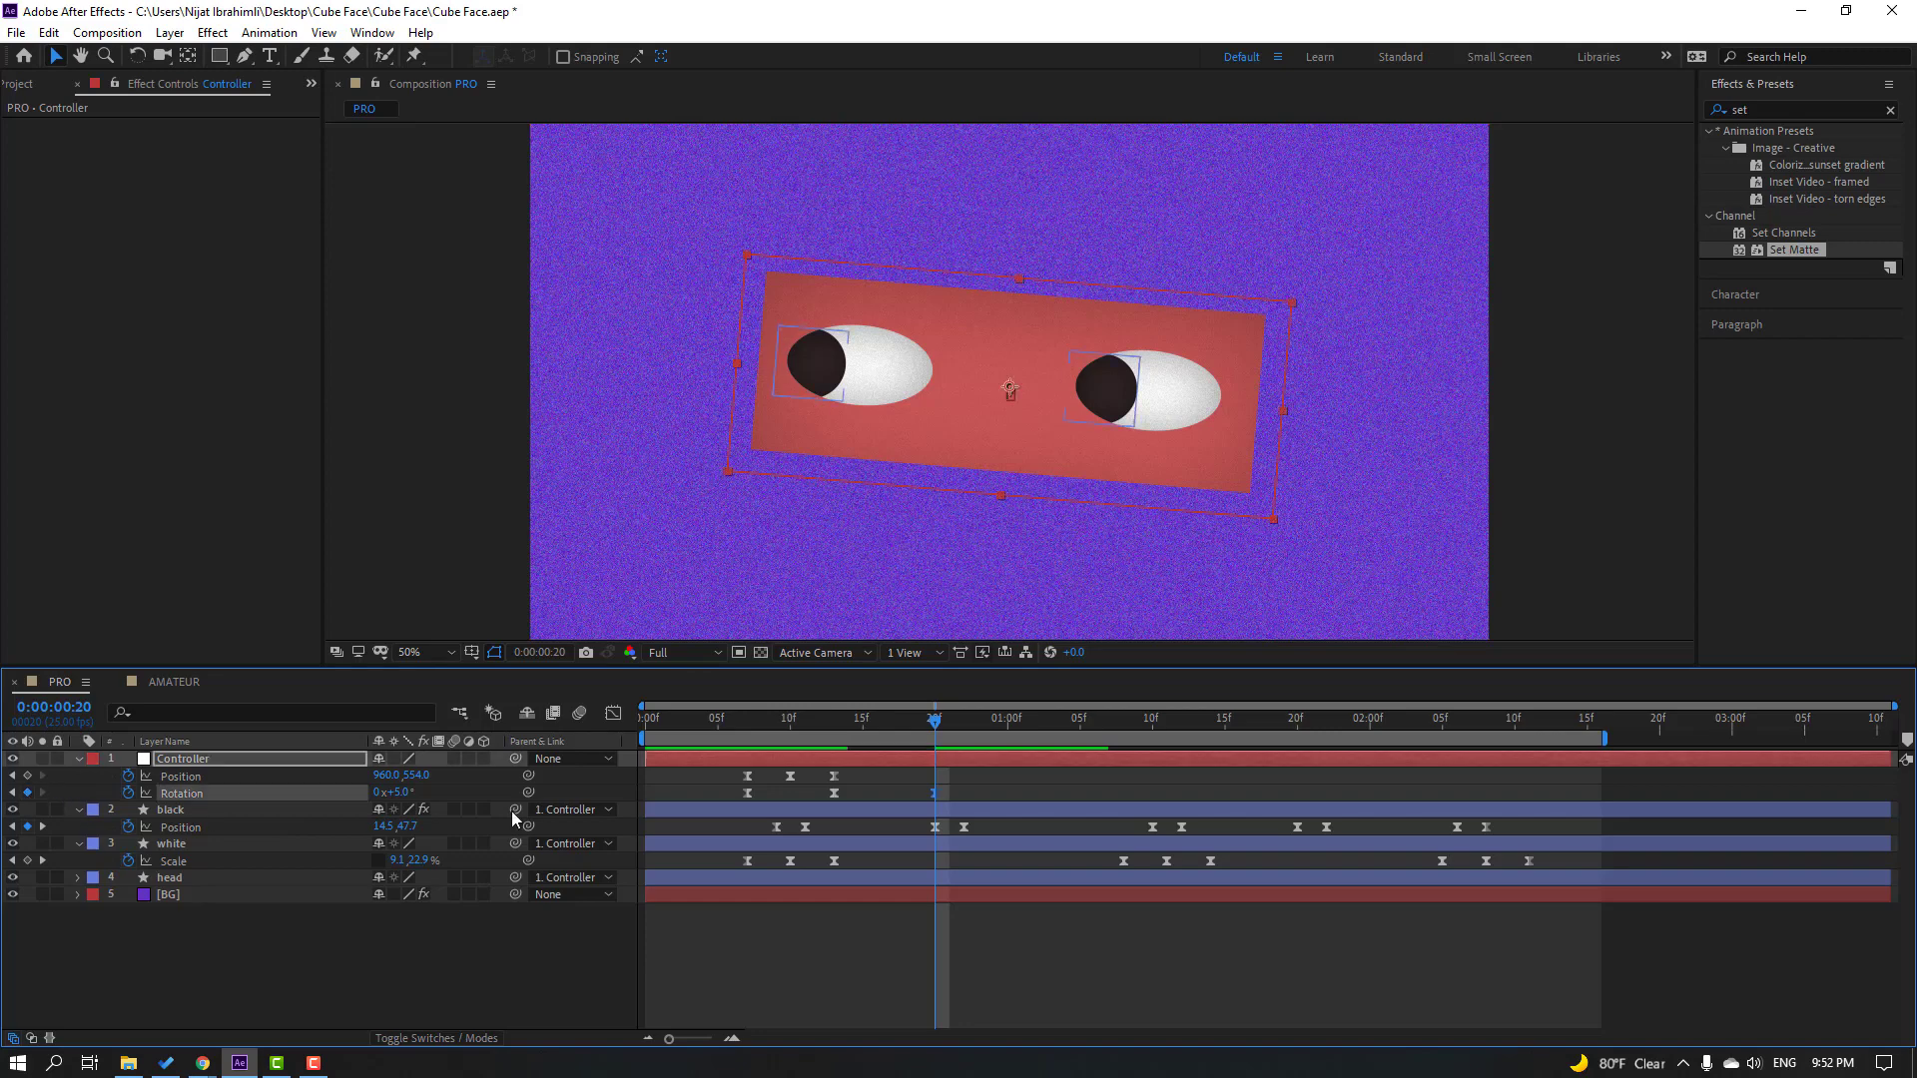
drag(948, 727, 963, 721)
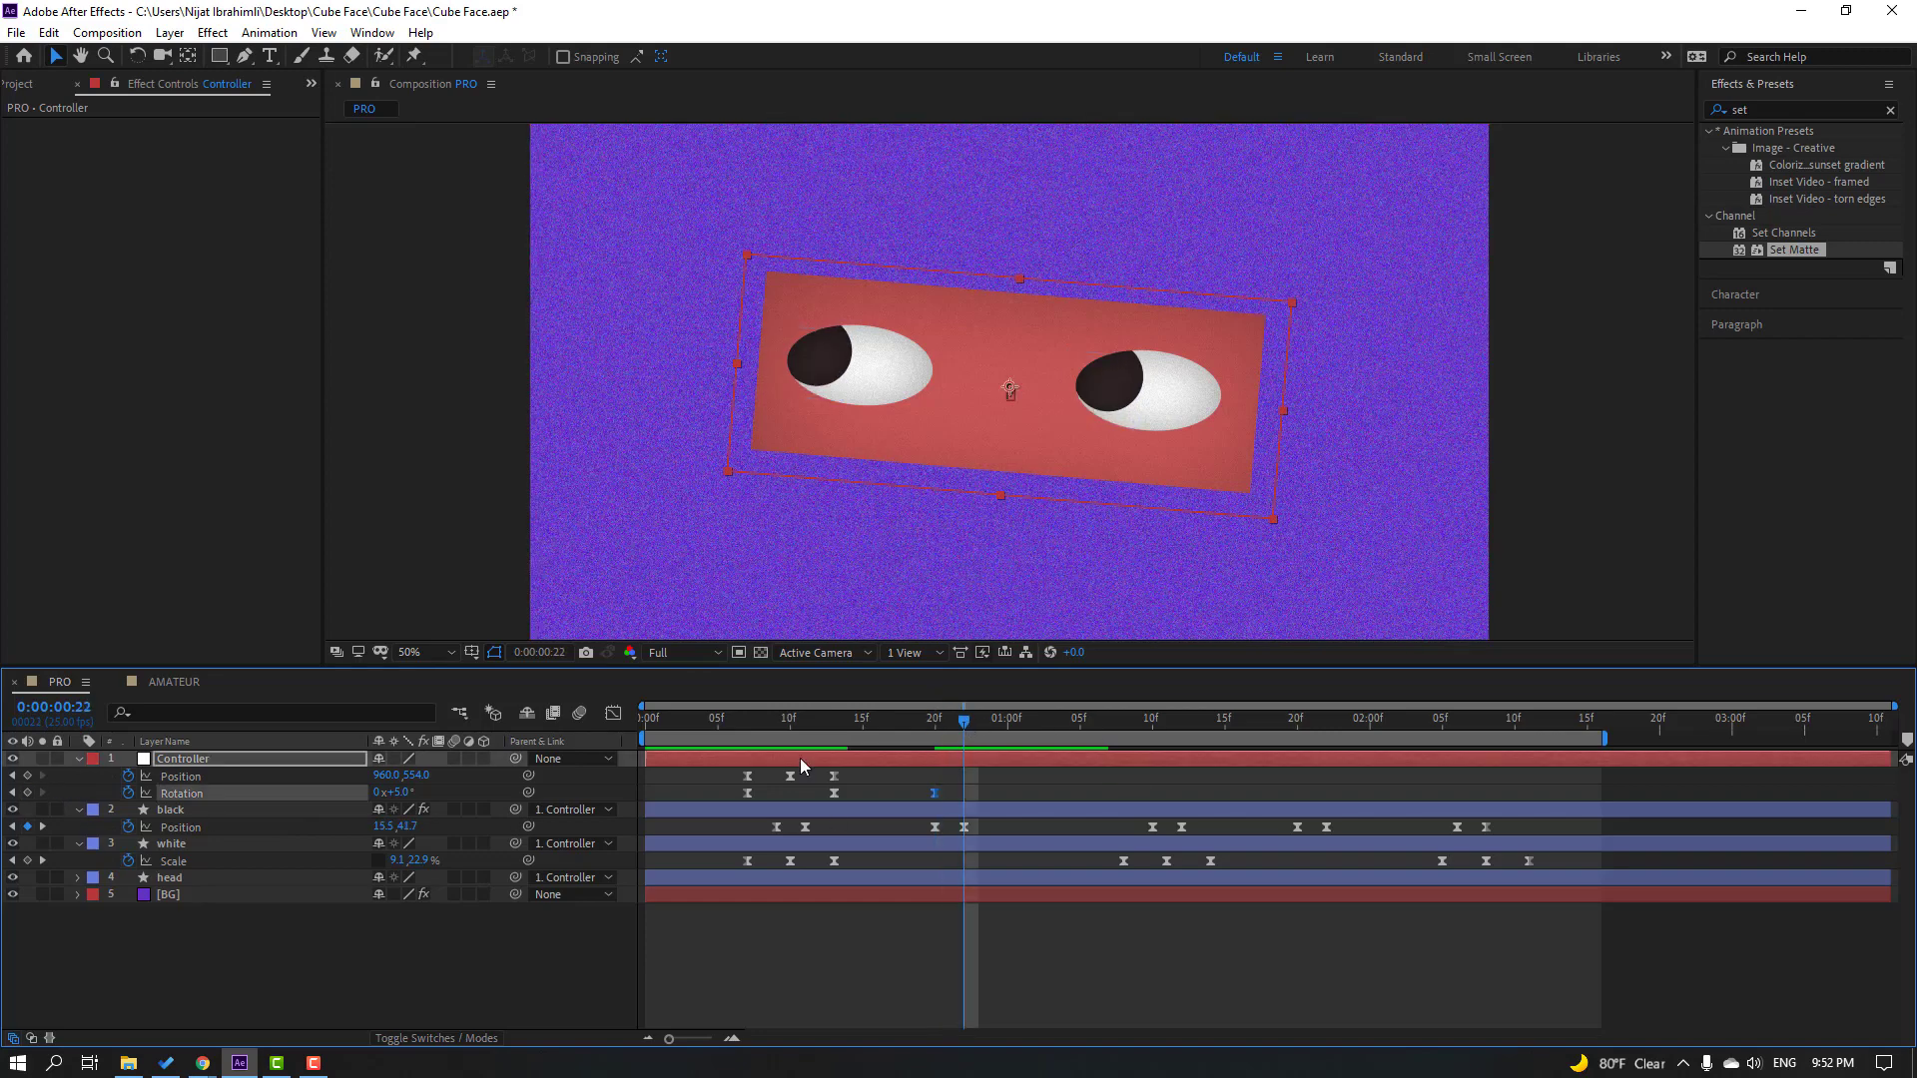
click(401, 793)
text(7)
key(Return)
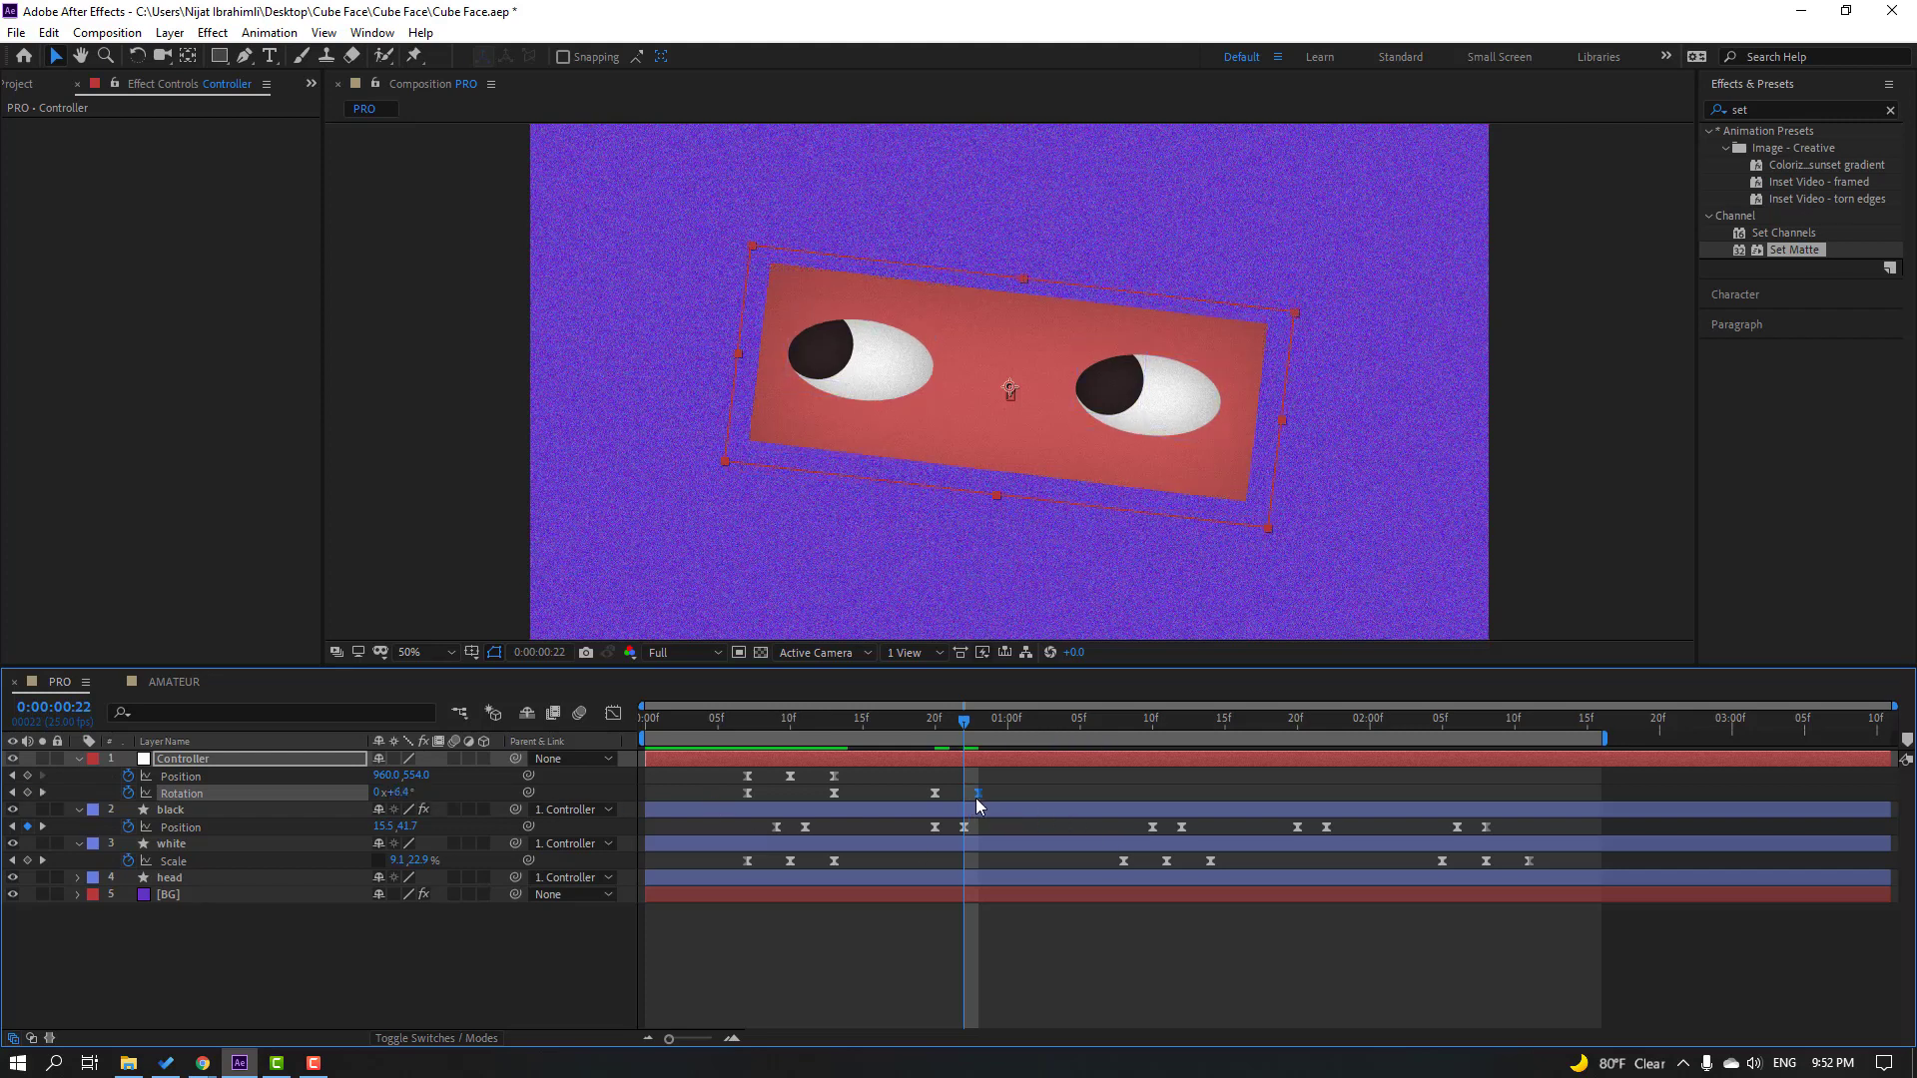
mouse_move(976, 799)
mouse_down()
mouse_move(908, 792)
mouse_move(921, 799)
mouse_up()
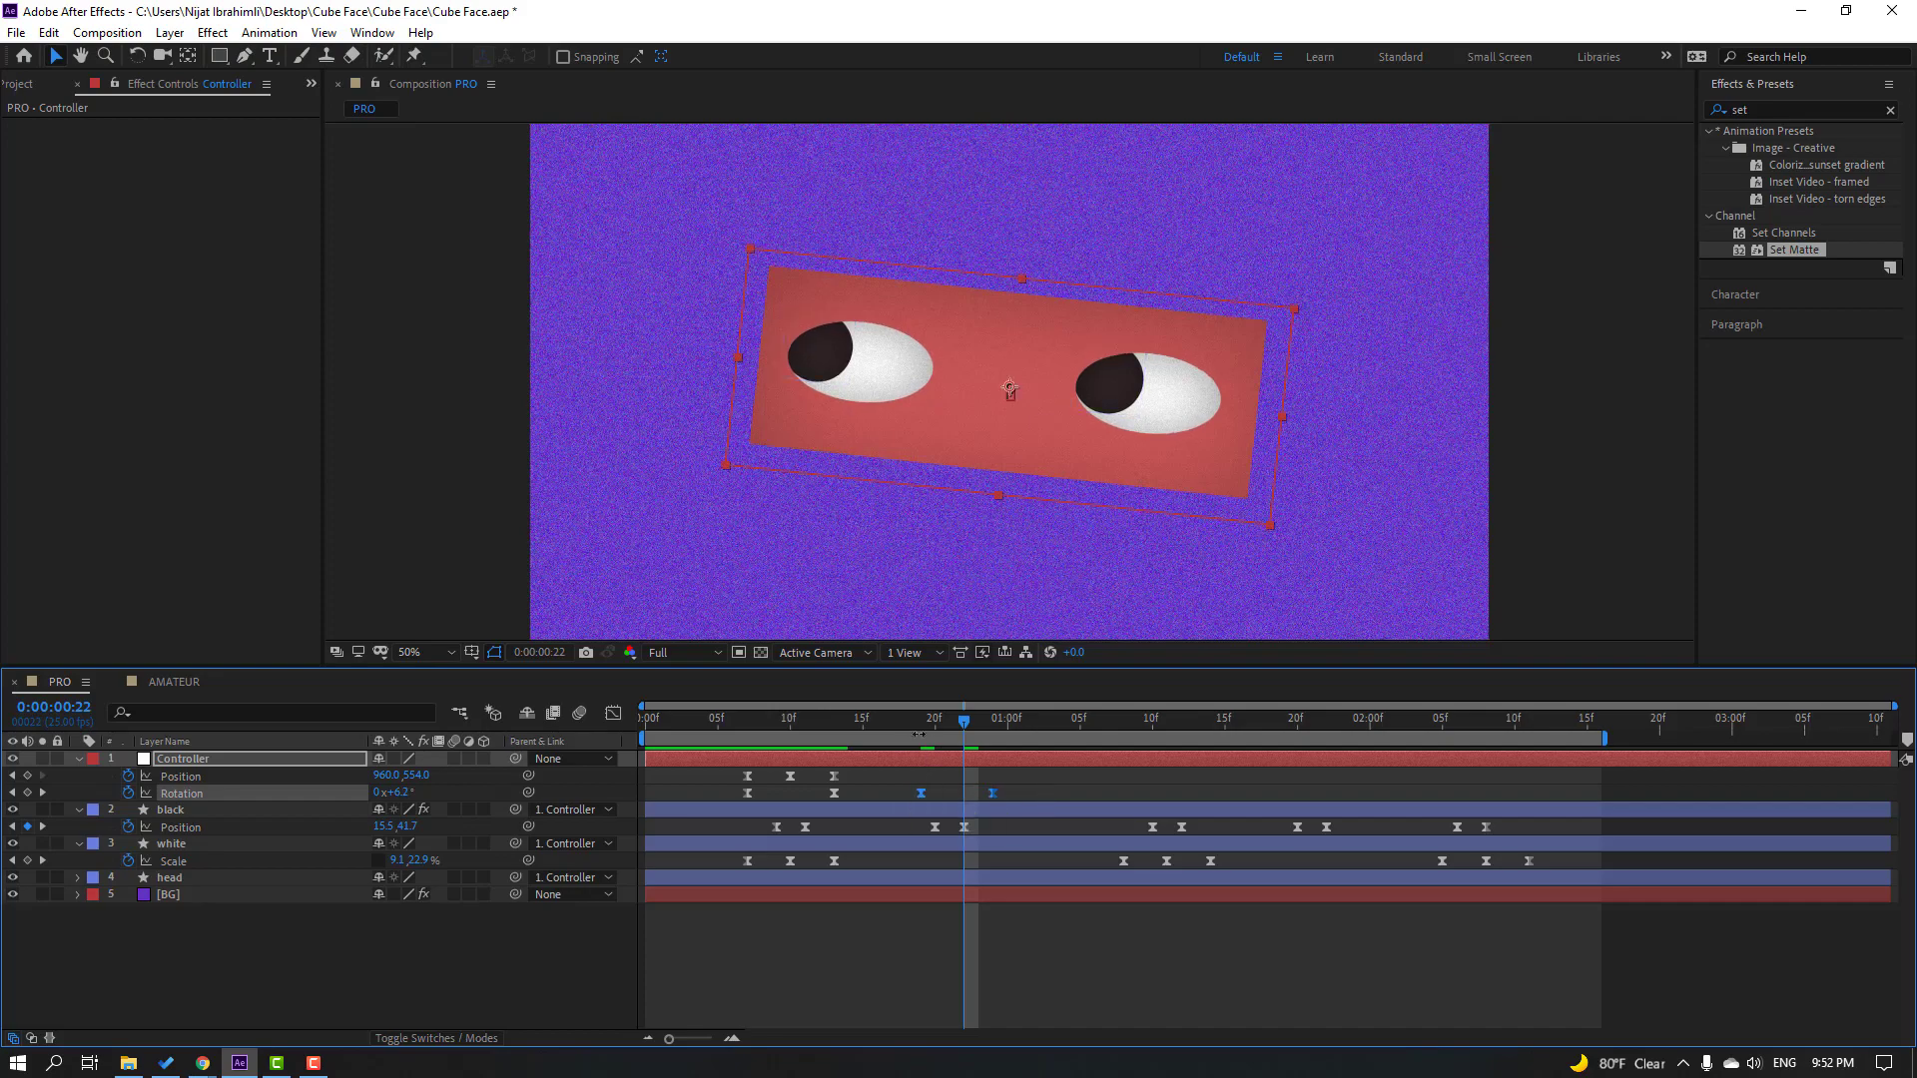
Step: Paste the position dip at frame 19, shift the new keyframes one frame earlier, and preview
drag(891, 729, 746, 786)
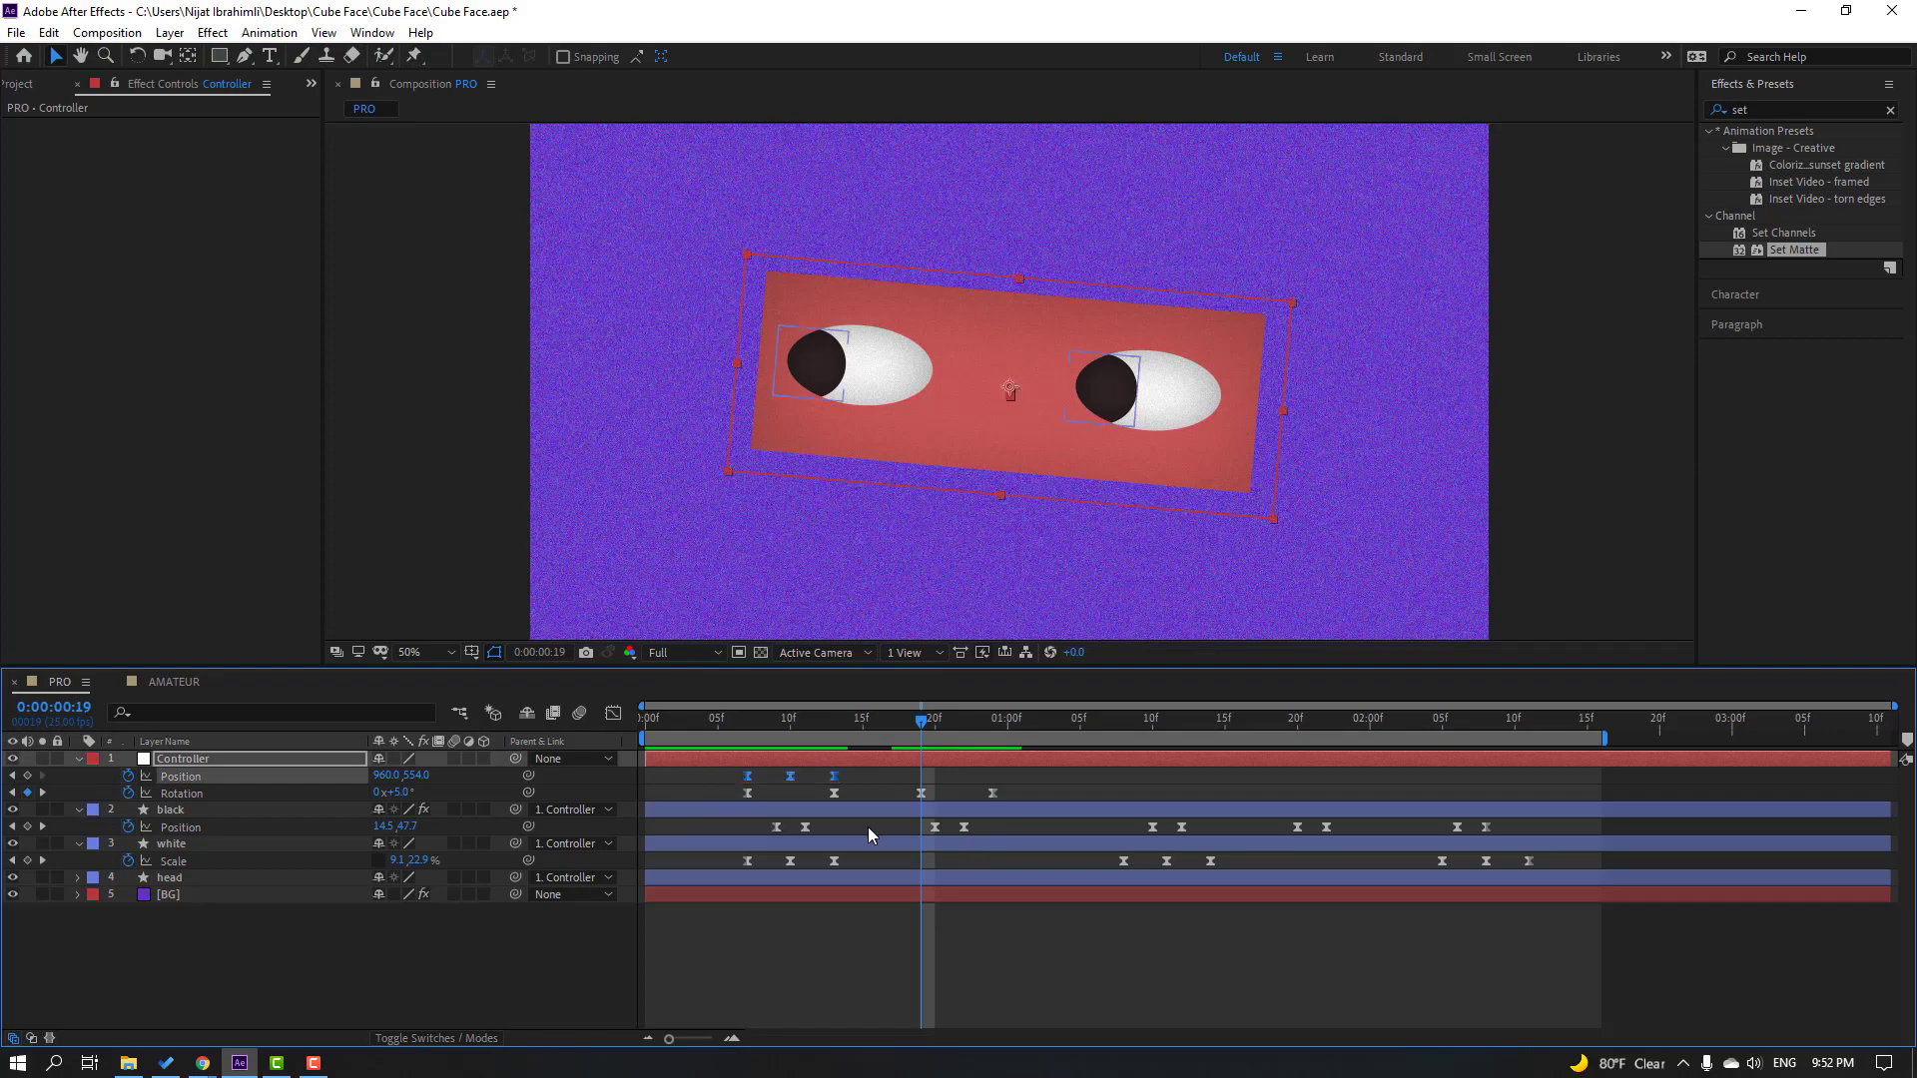
key(ctrl+c)
key(ctrl+v)
click(1007, 797)
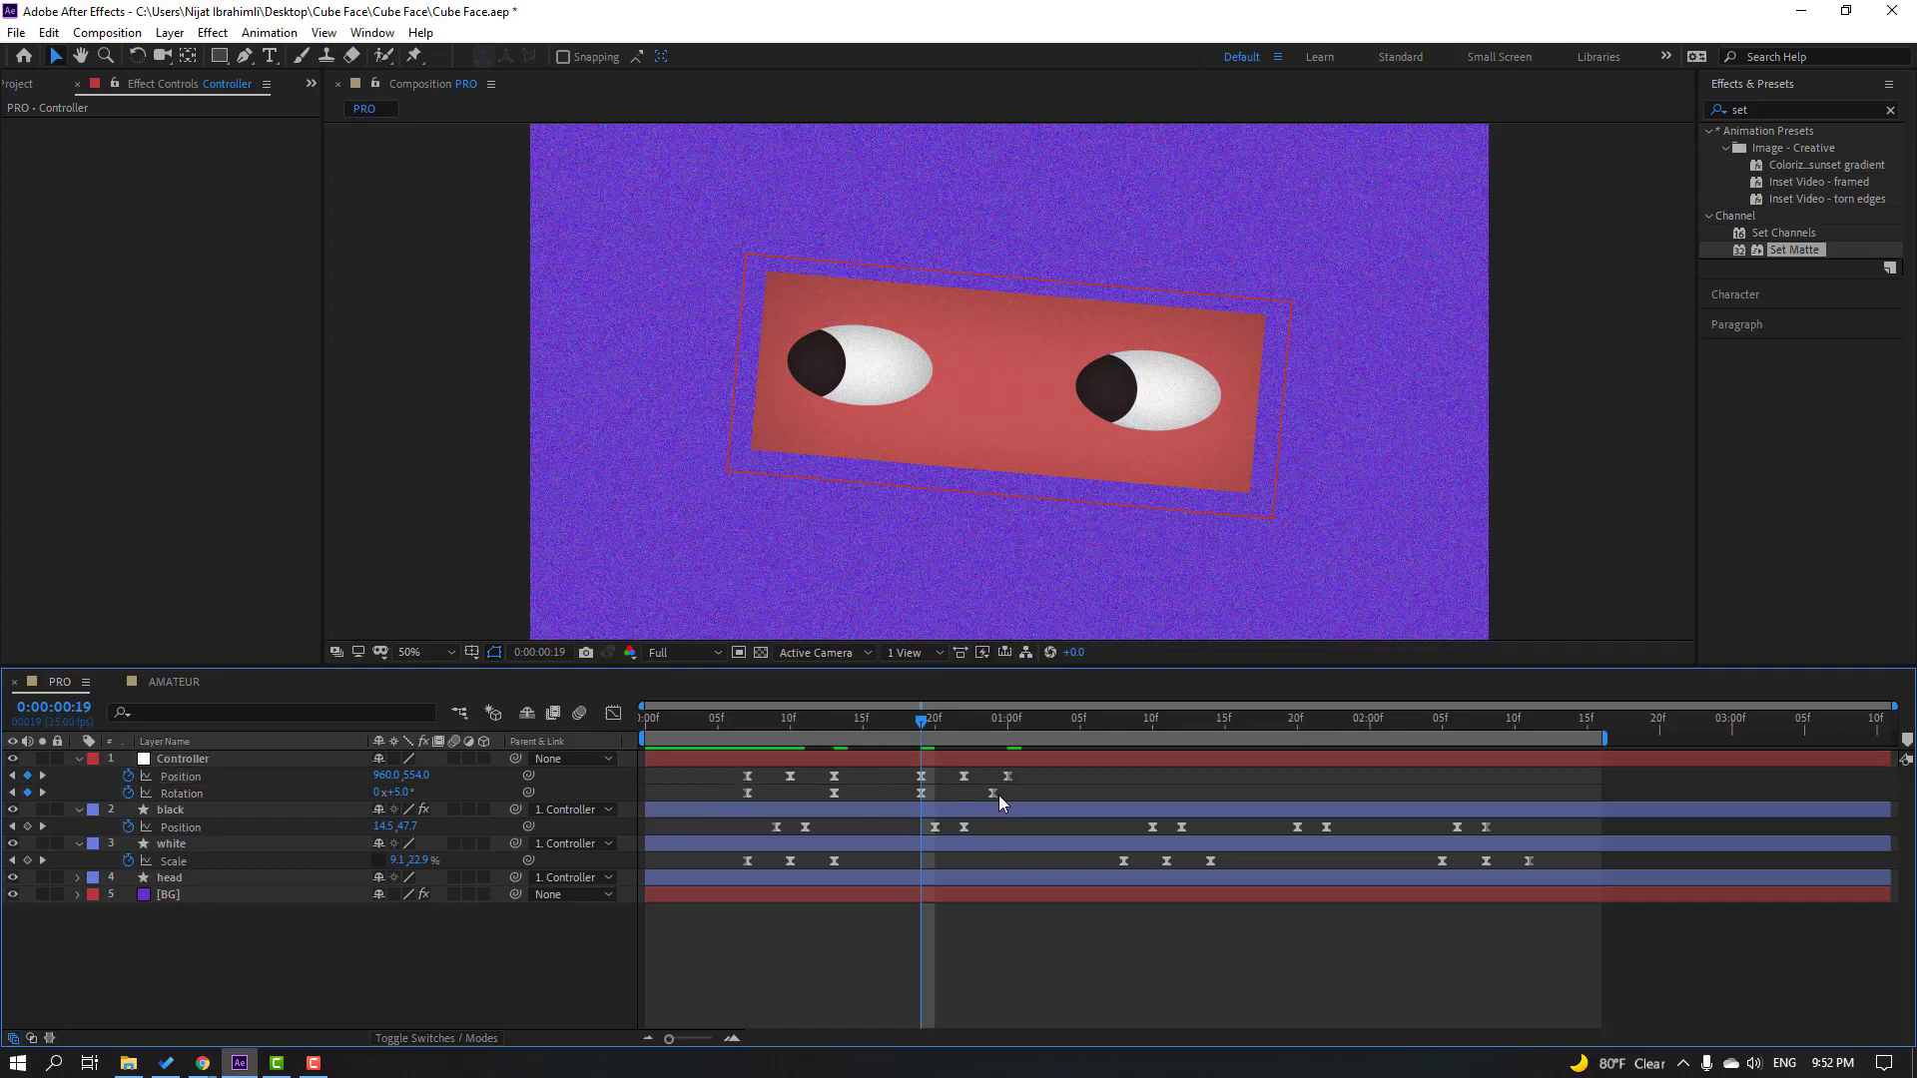
drag(995, 795, 1009, 798)
drag(887, 724, 818, 727)
drag(1049, 776, 907, 797)
click(882, 792)
key(space)
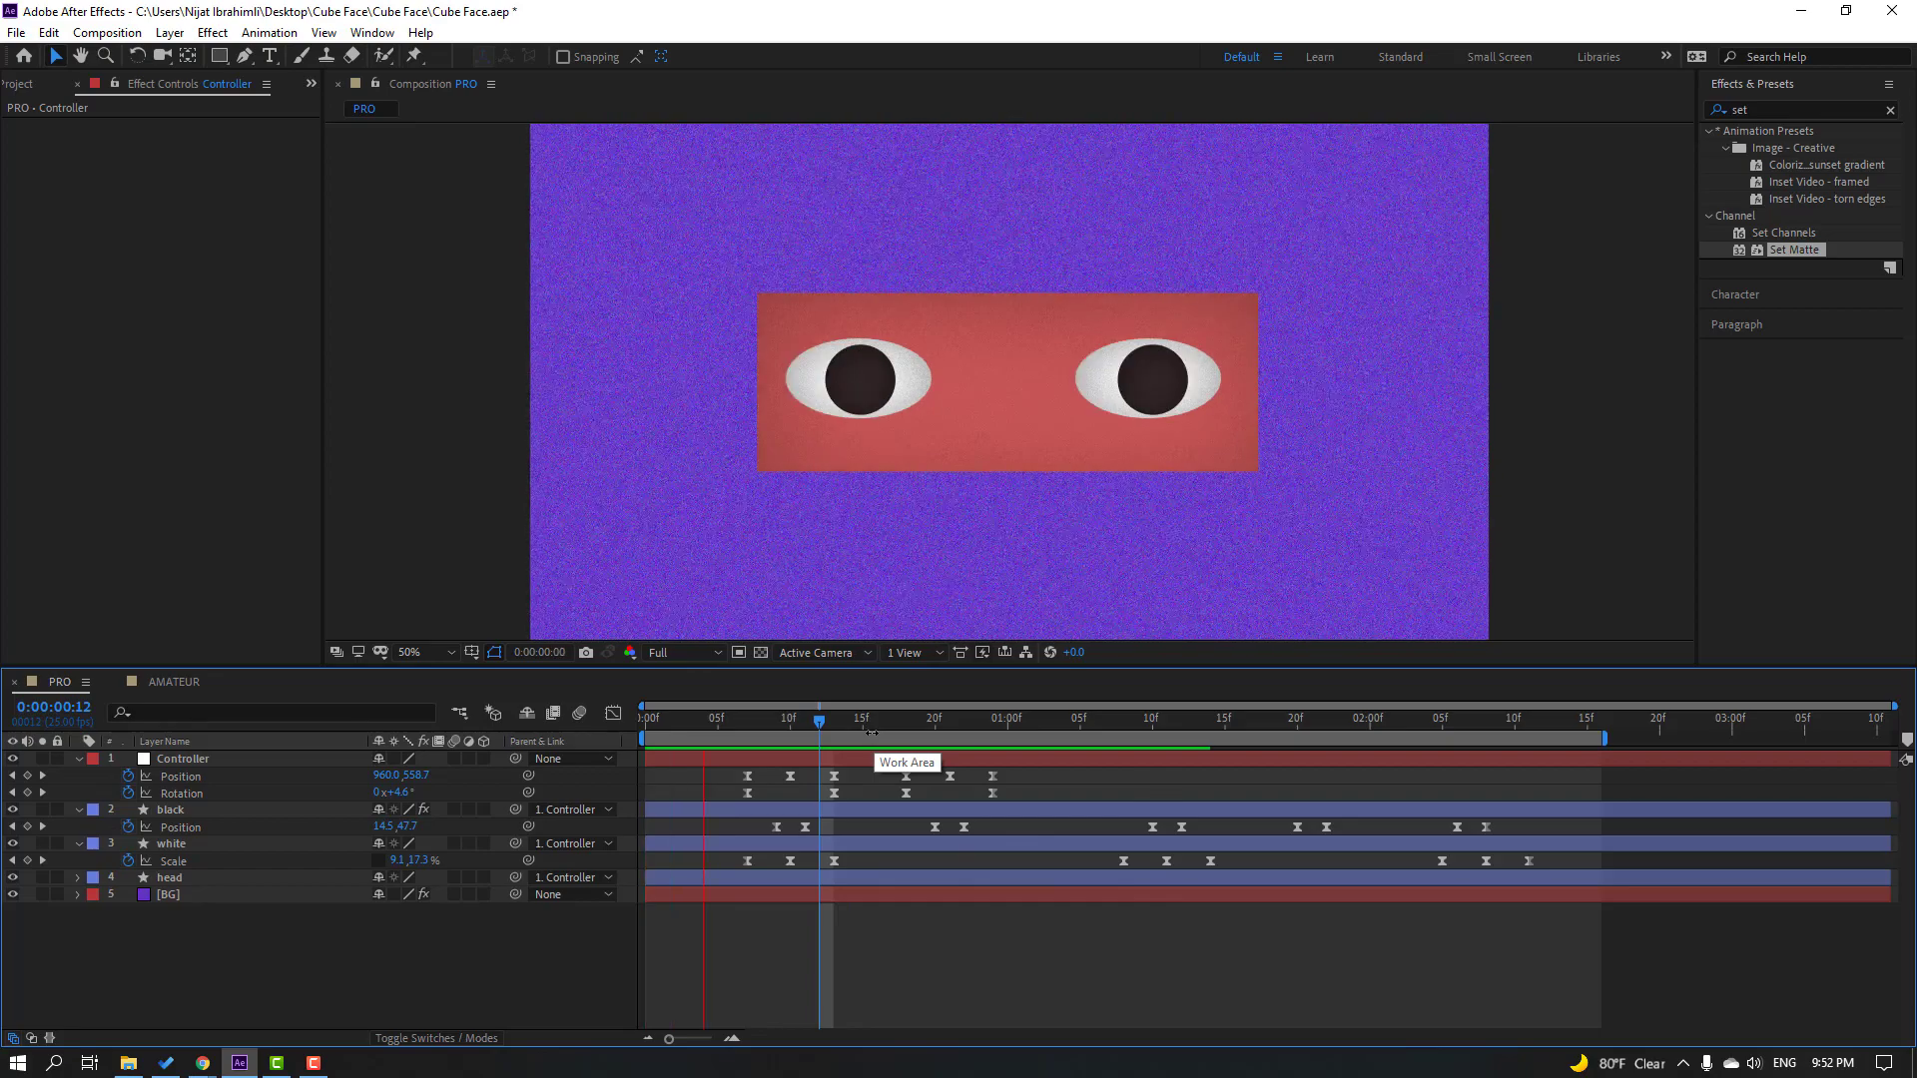
Step: Key Rotation at 1:08 and -6° at 1:14, moving three position keyframes earlier
drag(1000, 728, 1119, 741)
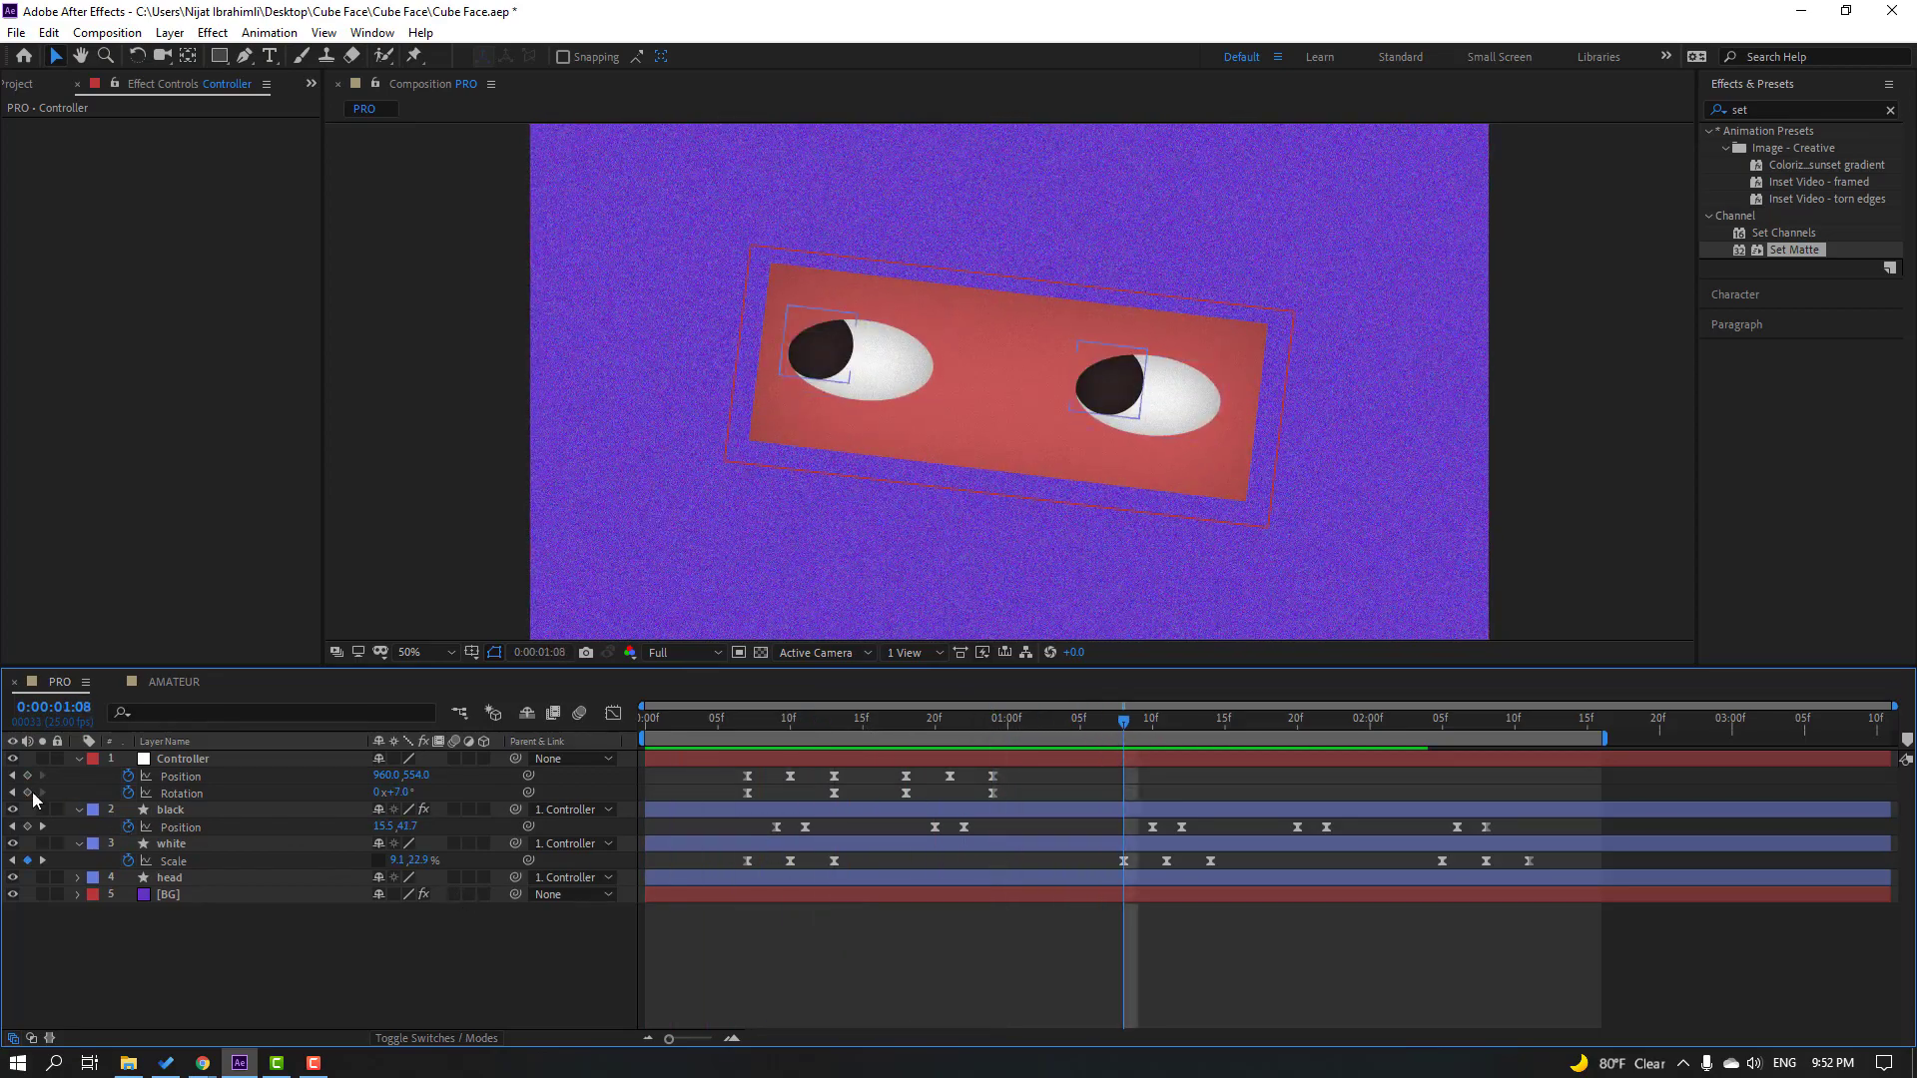
click(27, 792)
drag(1125, 721, 1210, 725)
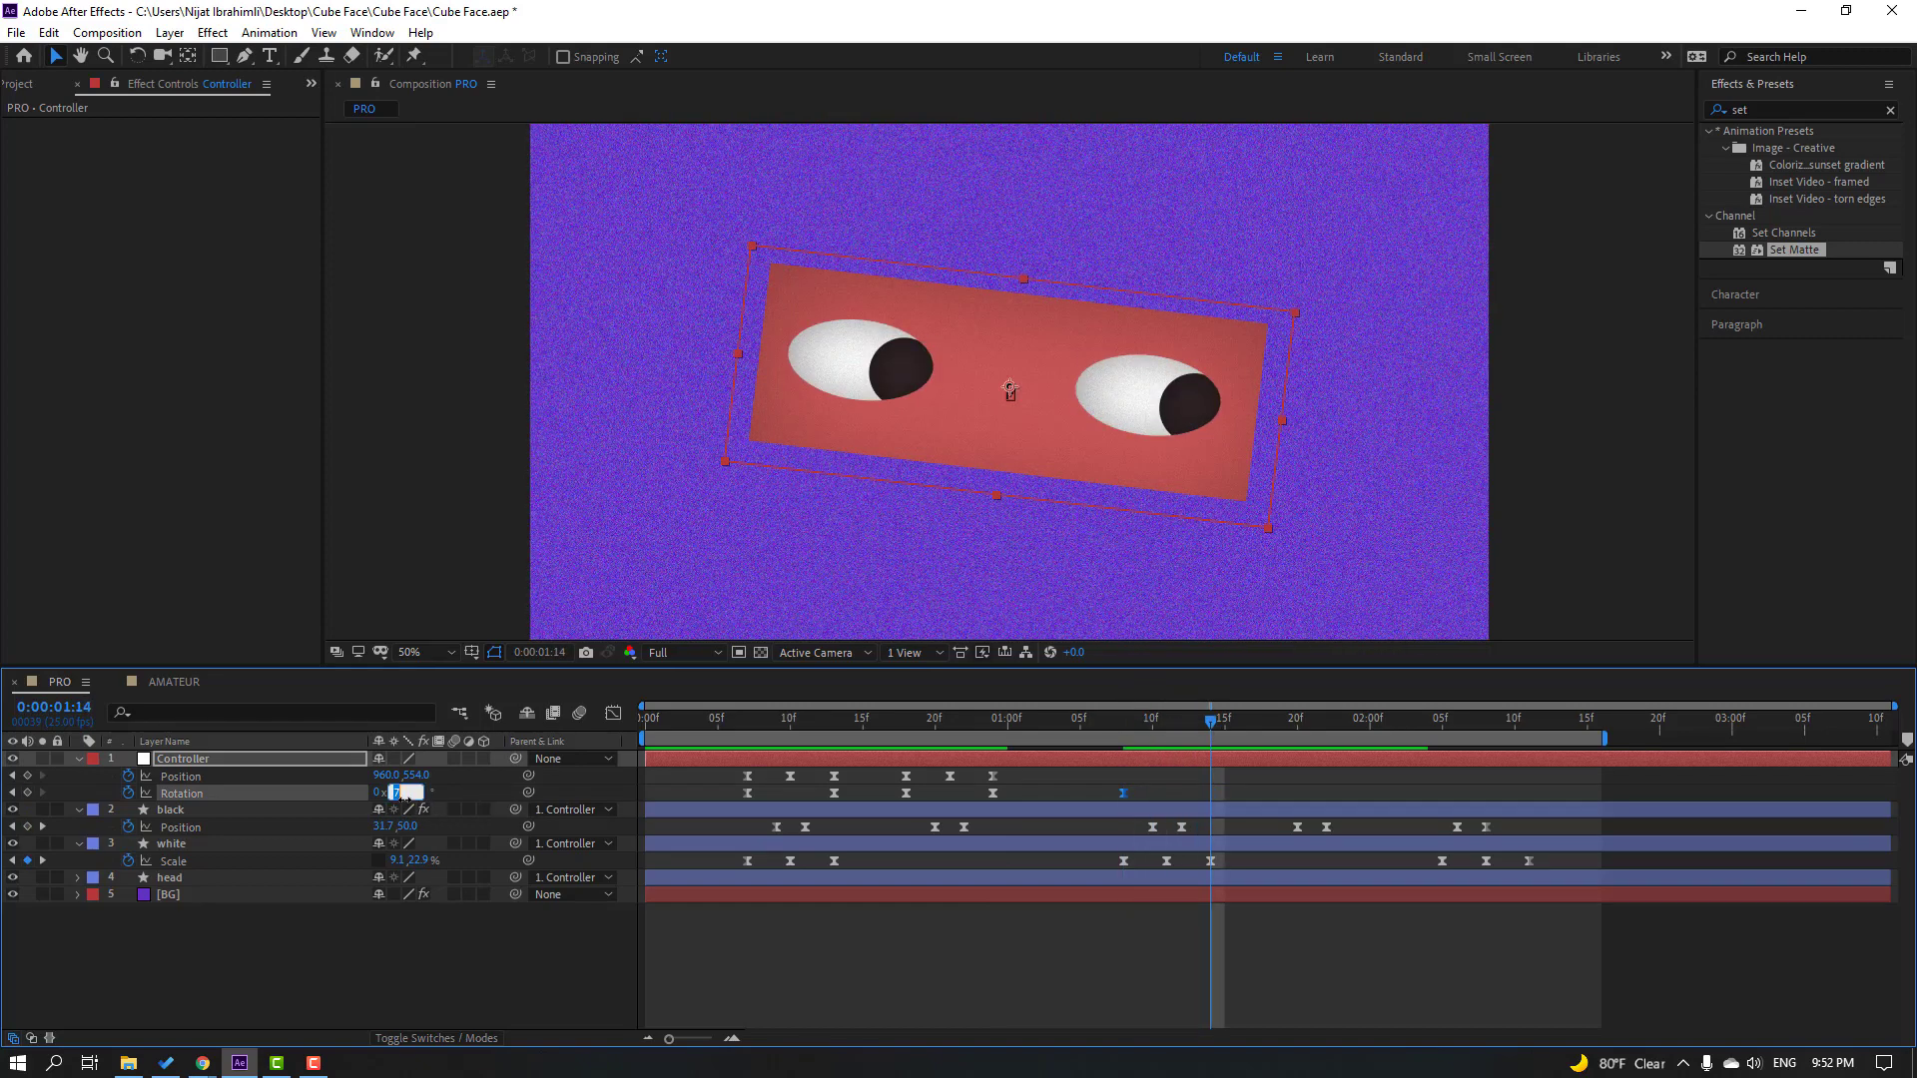
text(-6)
key(Return)
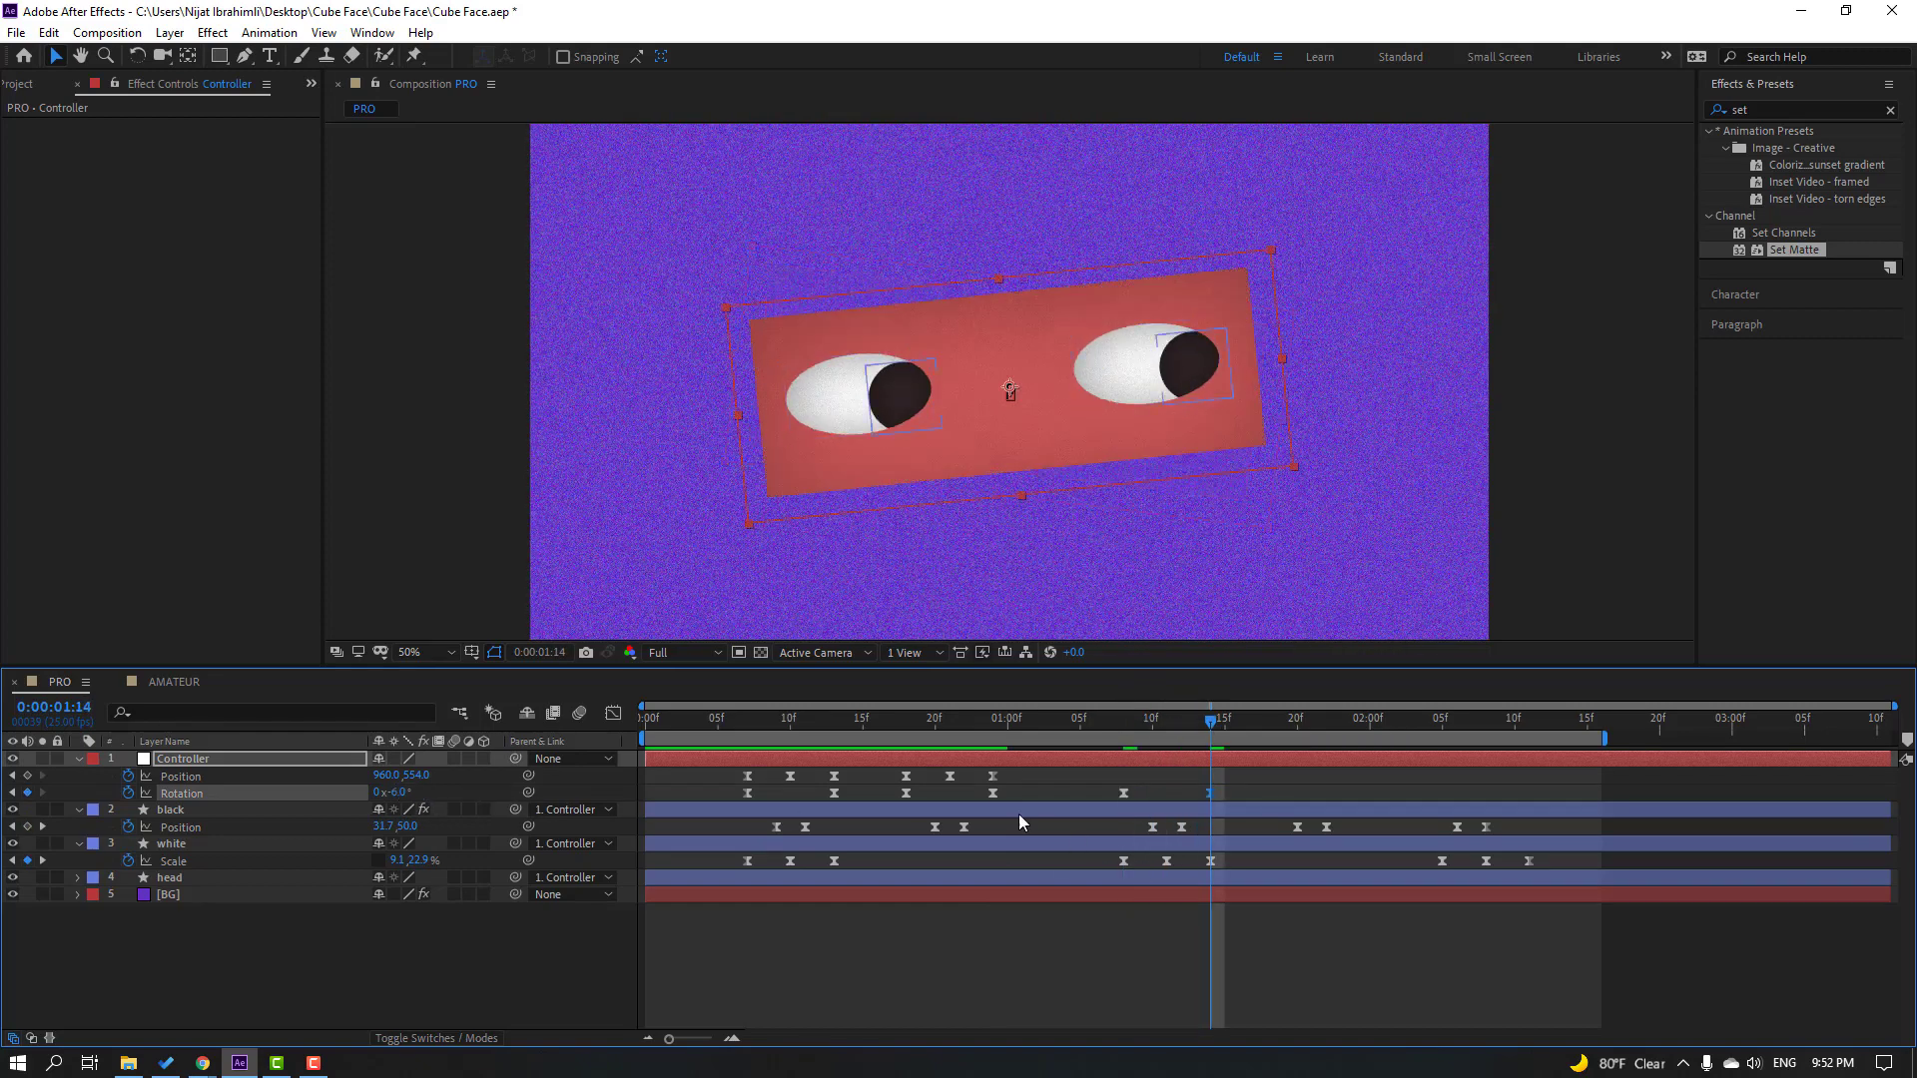
drag(1011, 788, 892, 771)
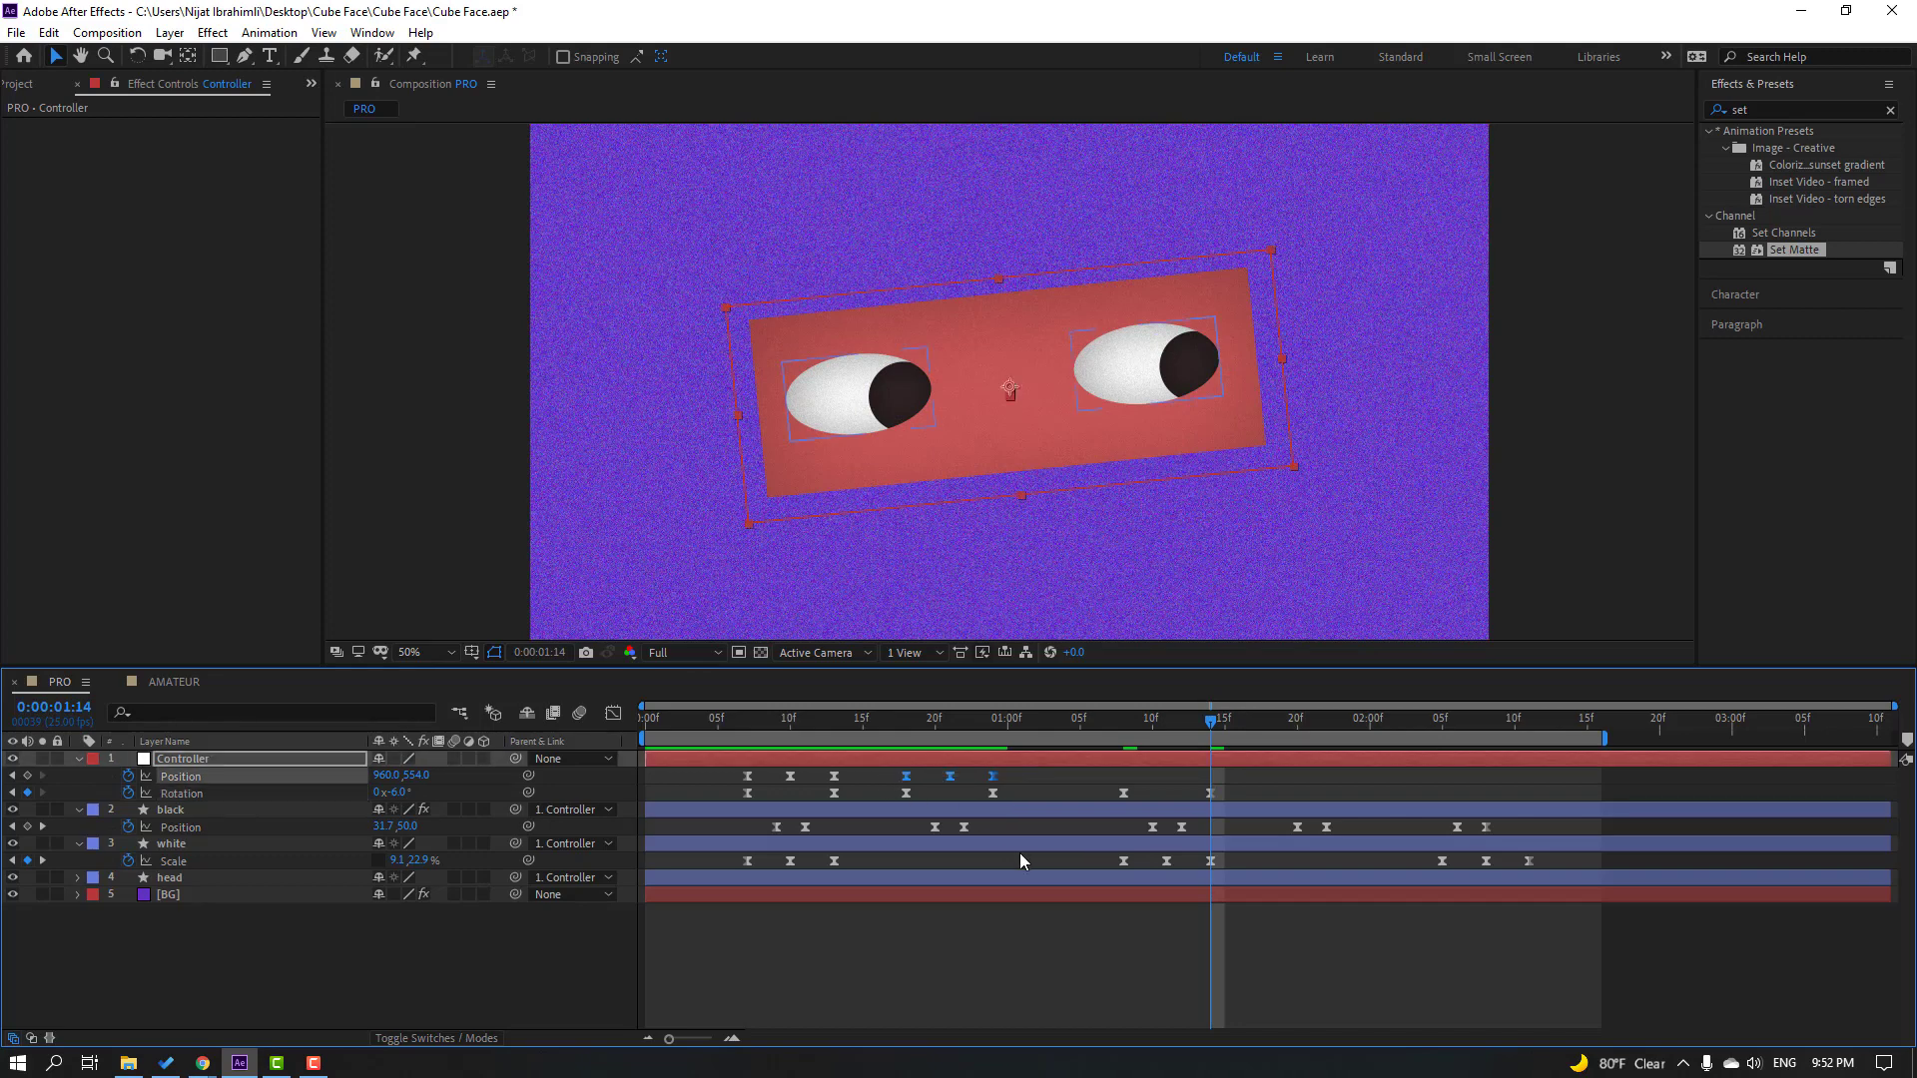
drag(1256, 777, 1285, 734)
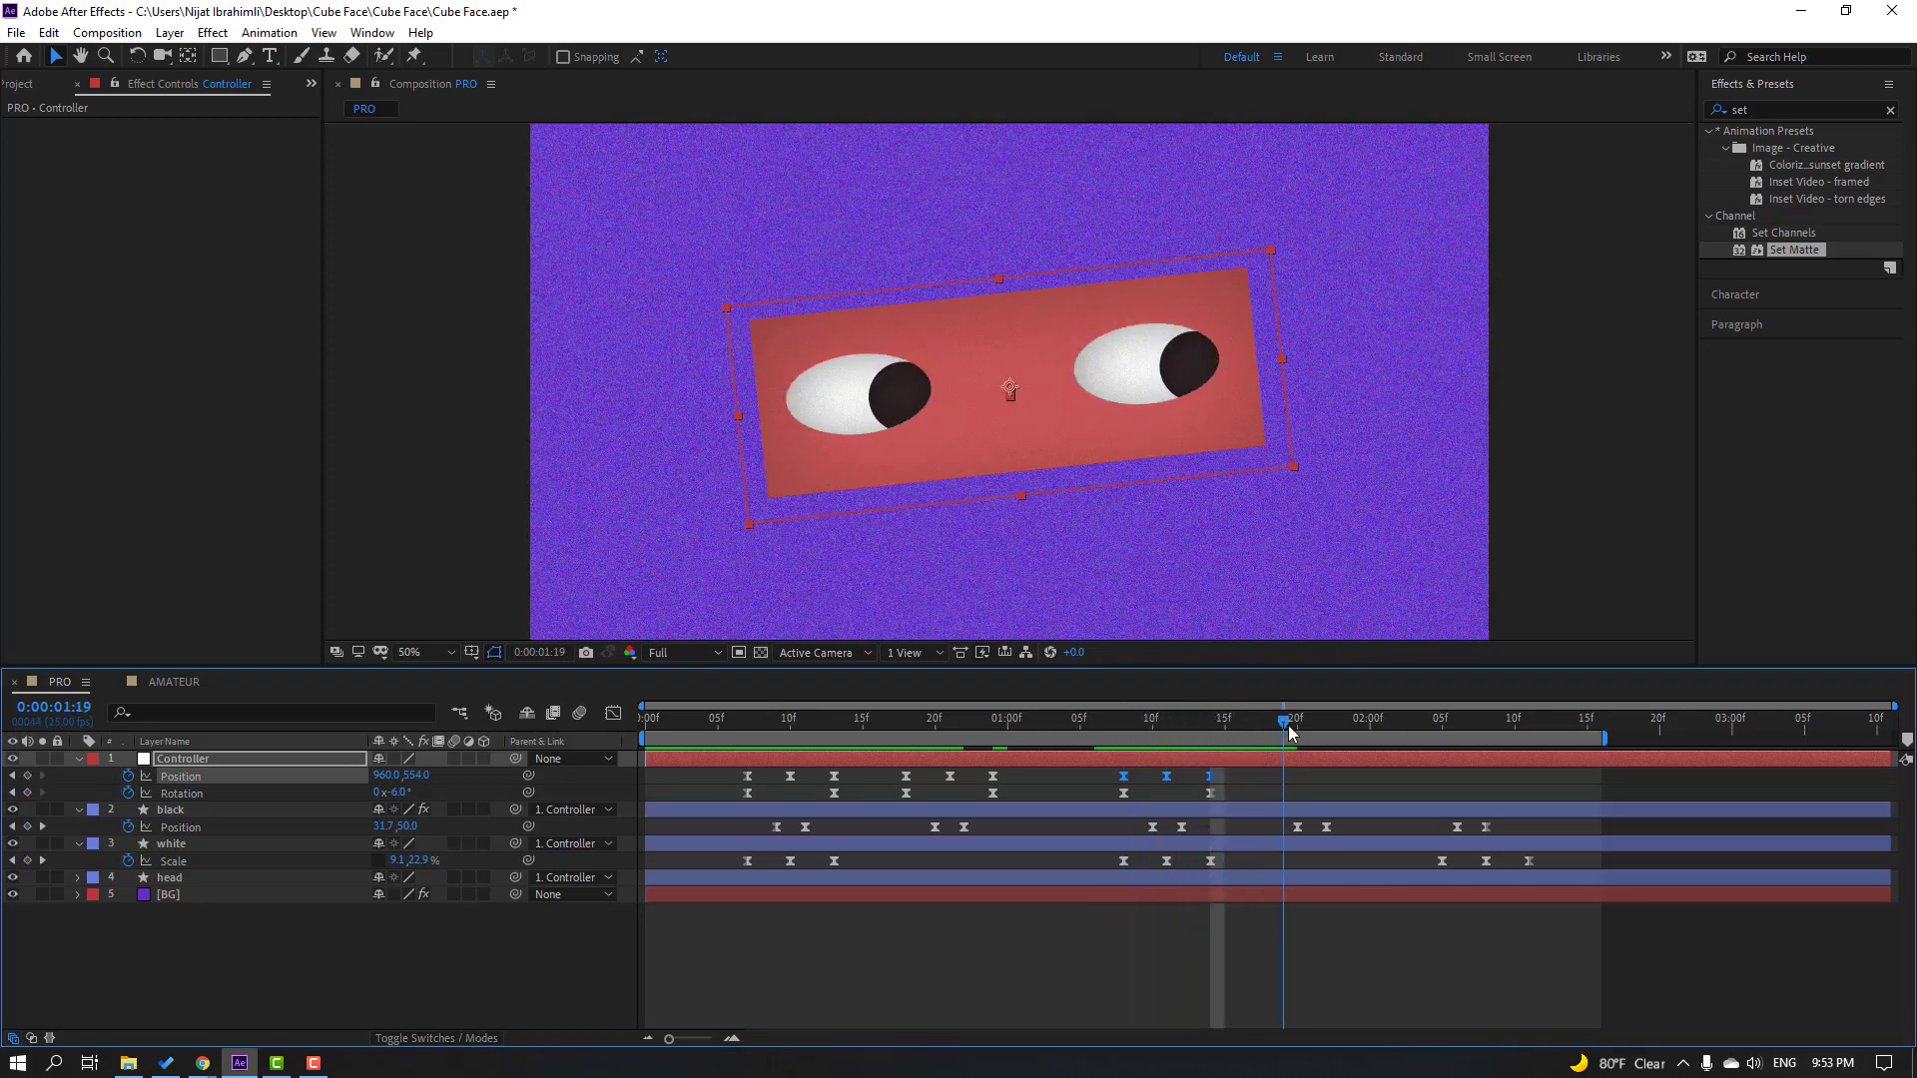
Step: Key Rotation at 1:19 and -2° at 1:24, paste the glance position keyframes at 1:19, and retime them
click(27, 793)
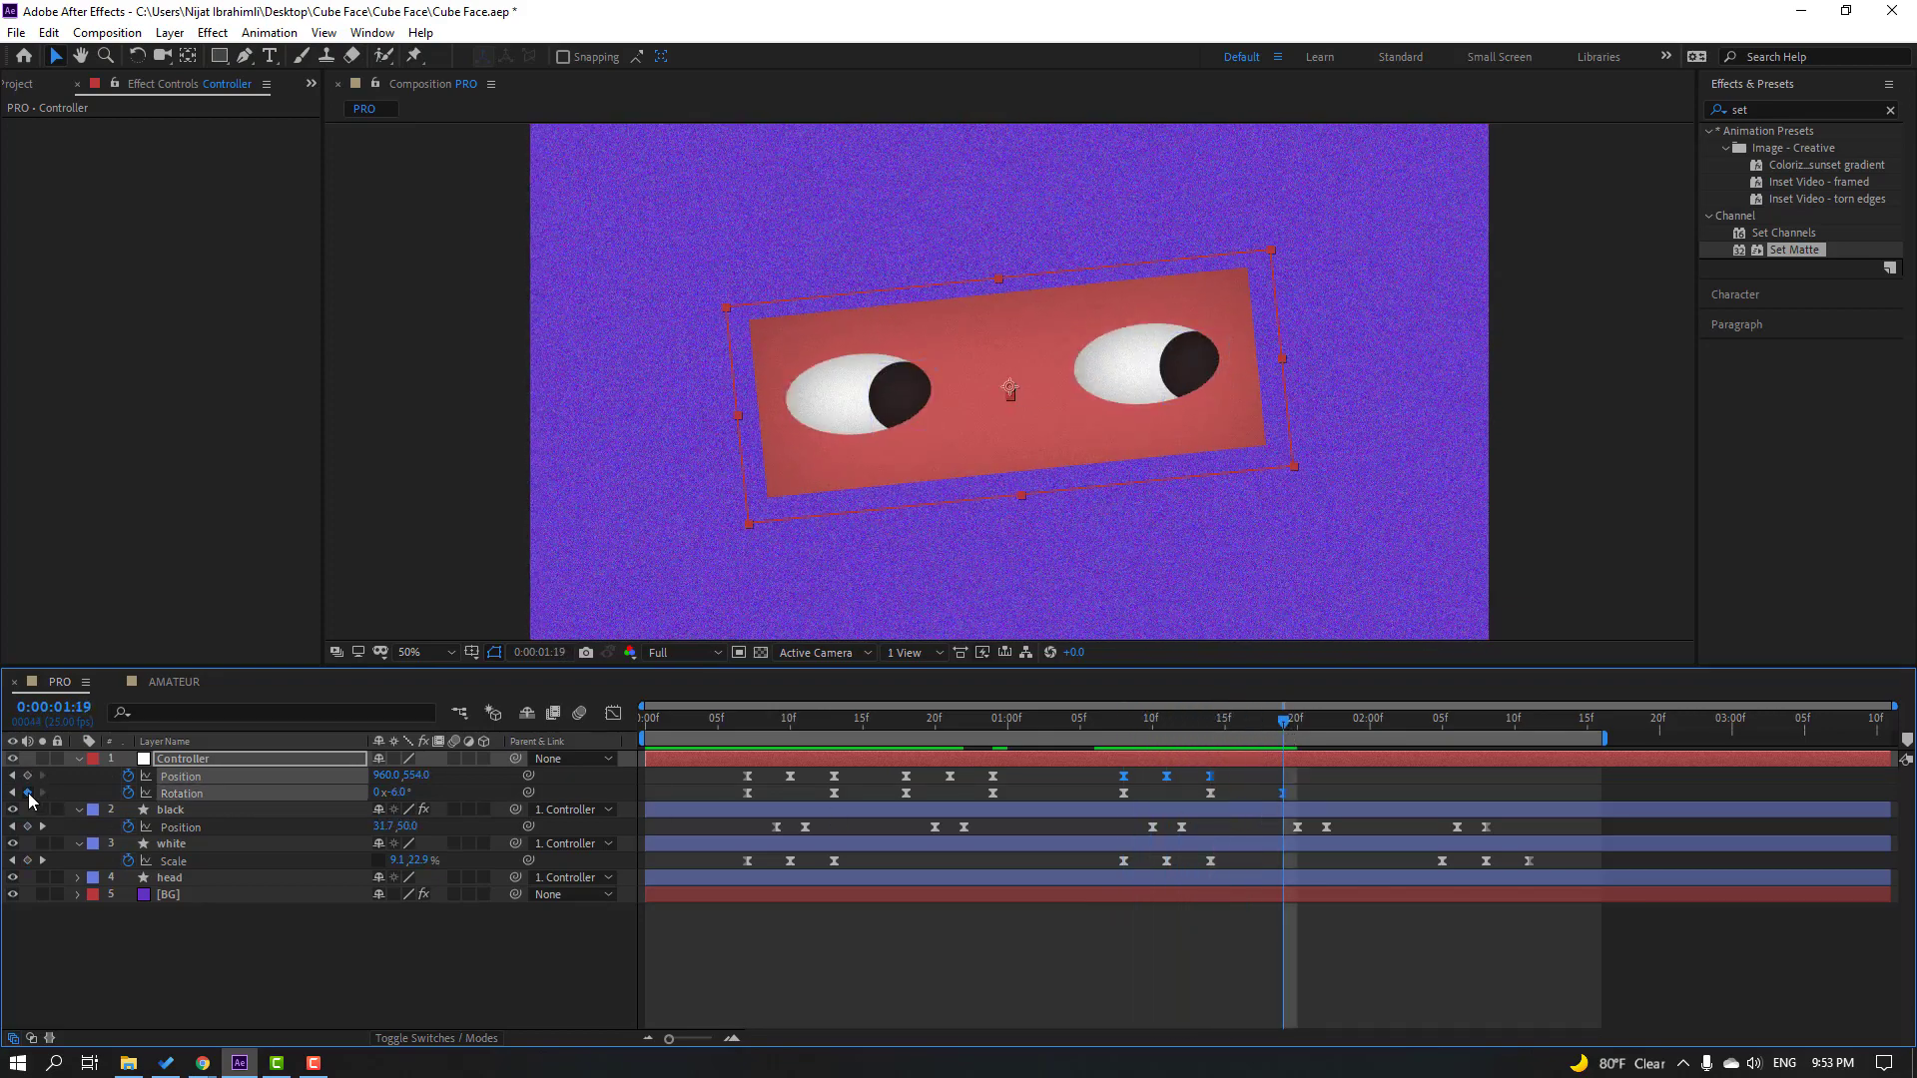
drag(1287, 734, 1353, 730)
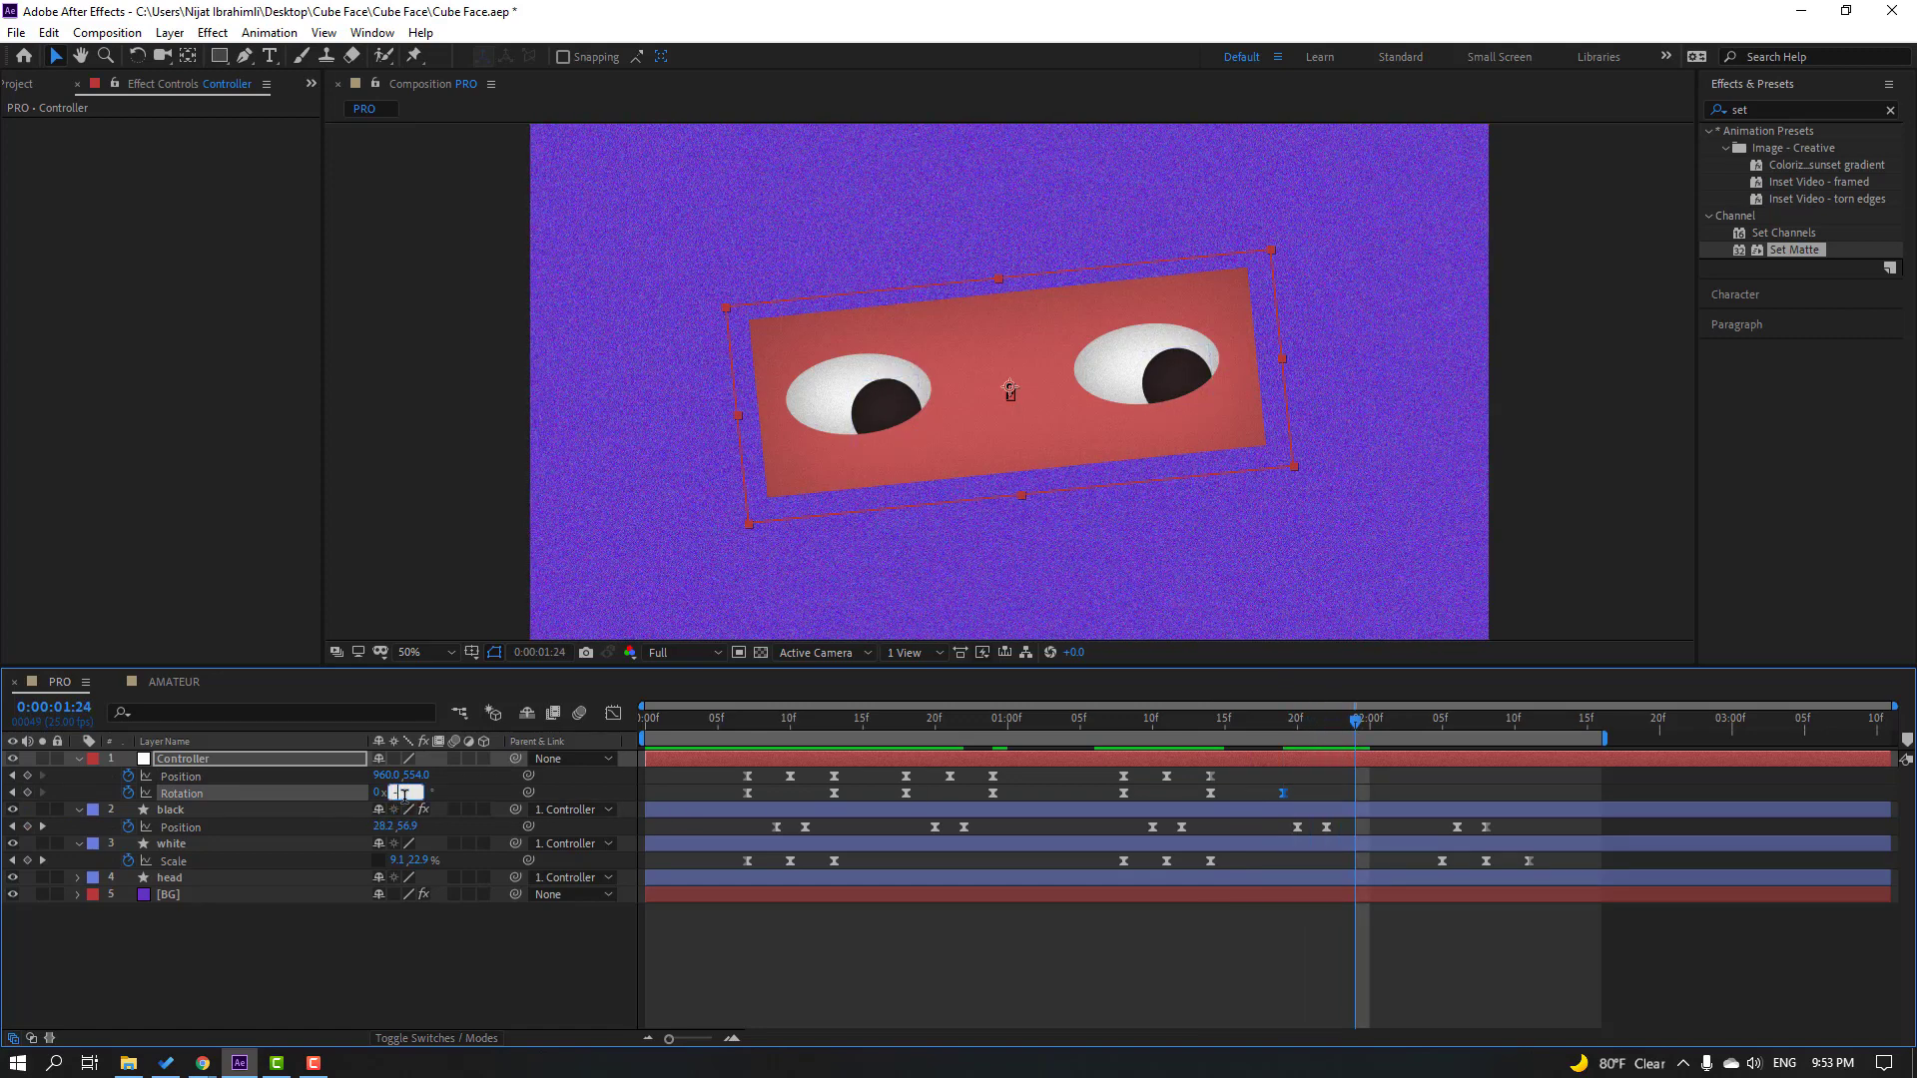
click(404, 793)
text(-2)
key(Return)
drag(1231, 771, 1090, 787)
key(ctrl+c)
key(ctrl+v)
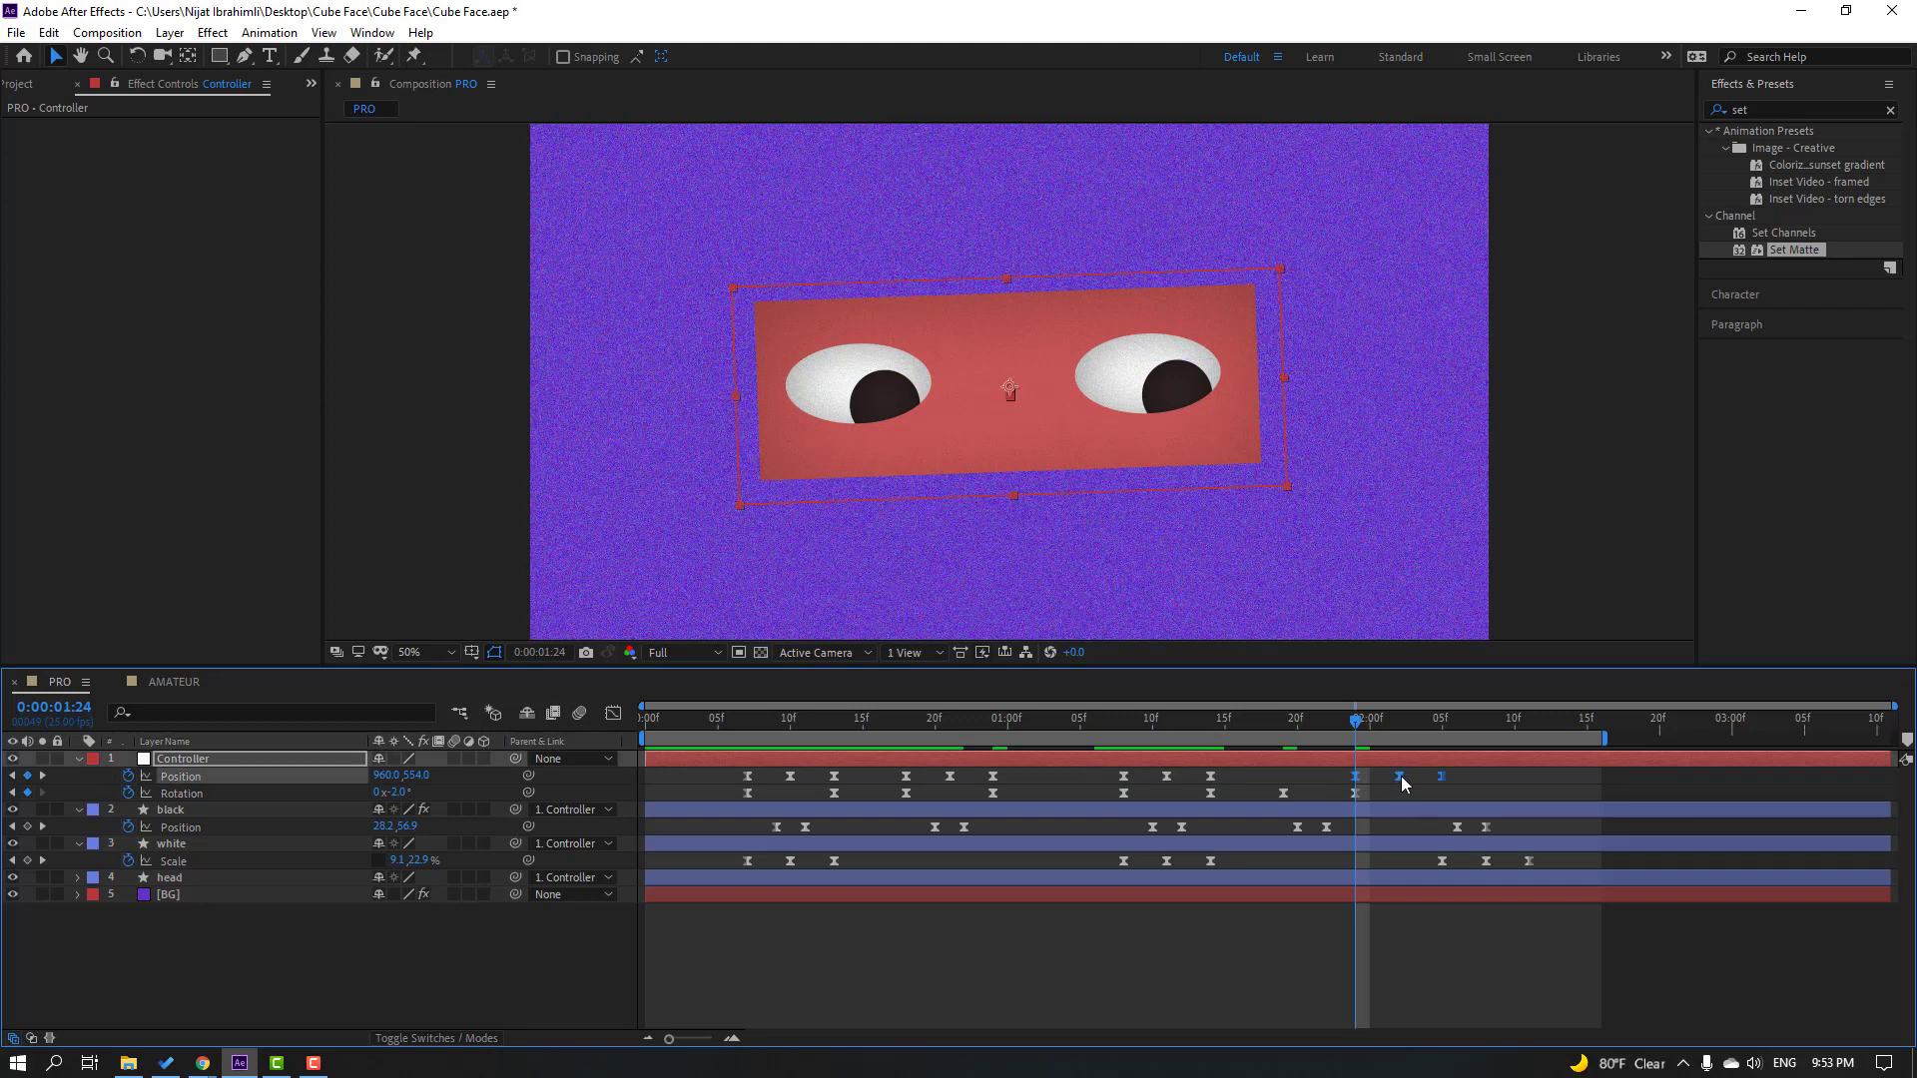
drag(1398, 778, 1271, 794)
click(1366, 793)
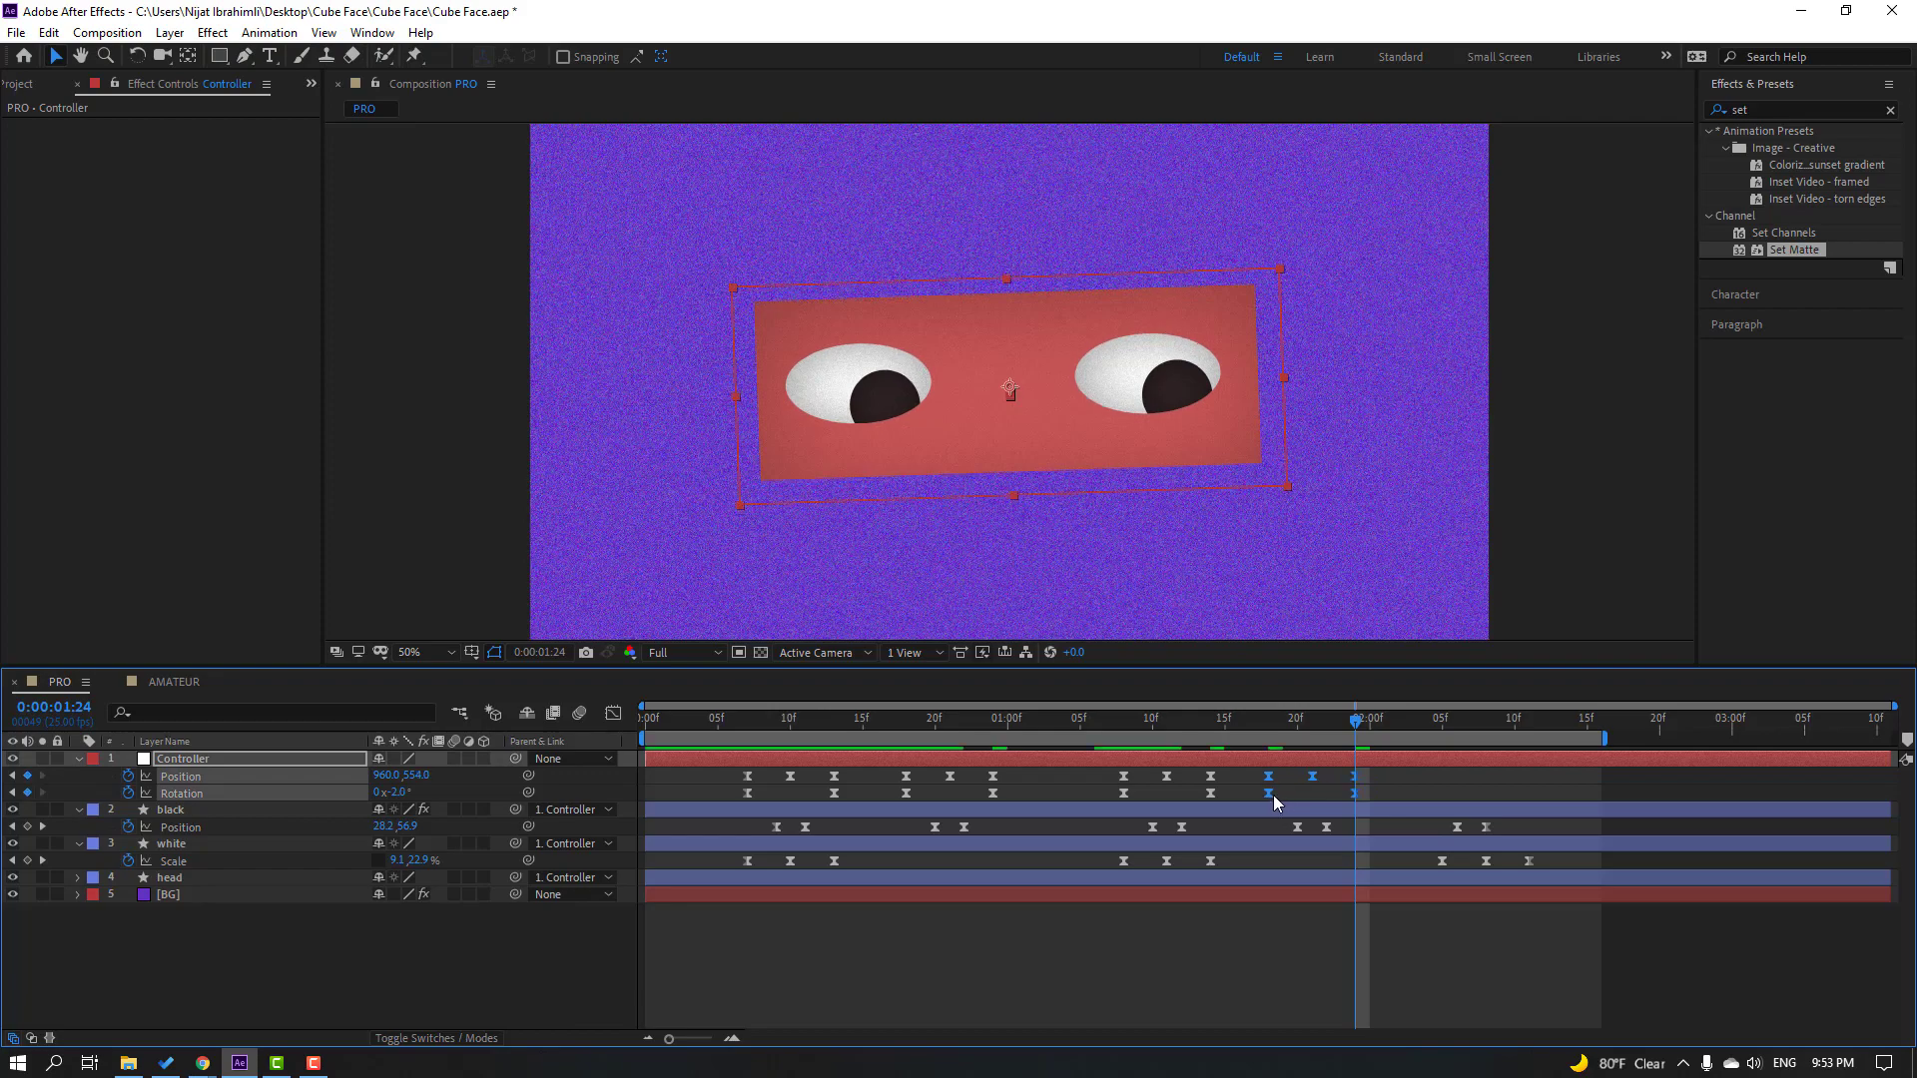
drag(1158, 726, 1442, 723)
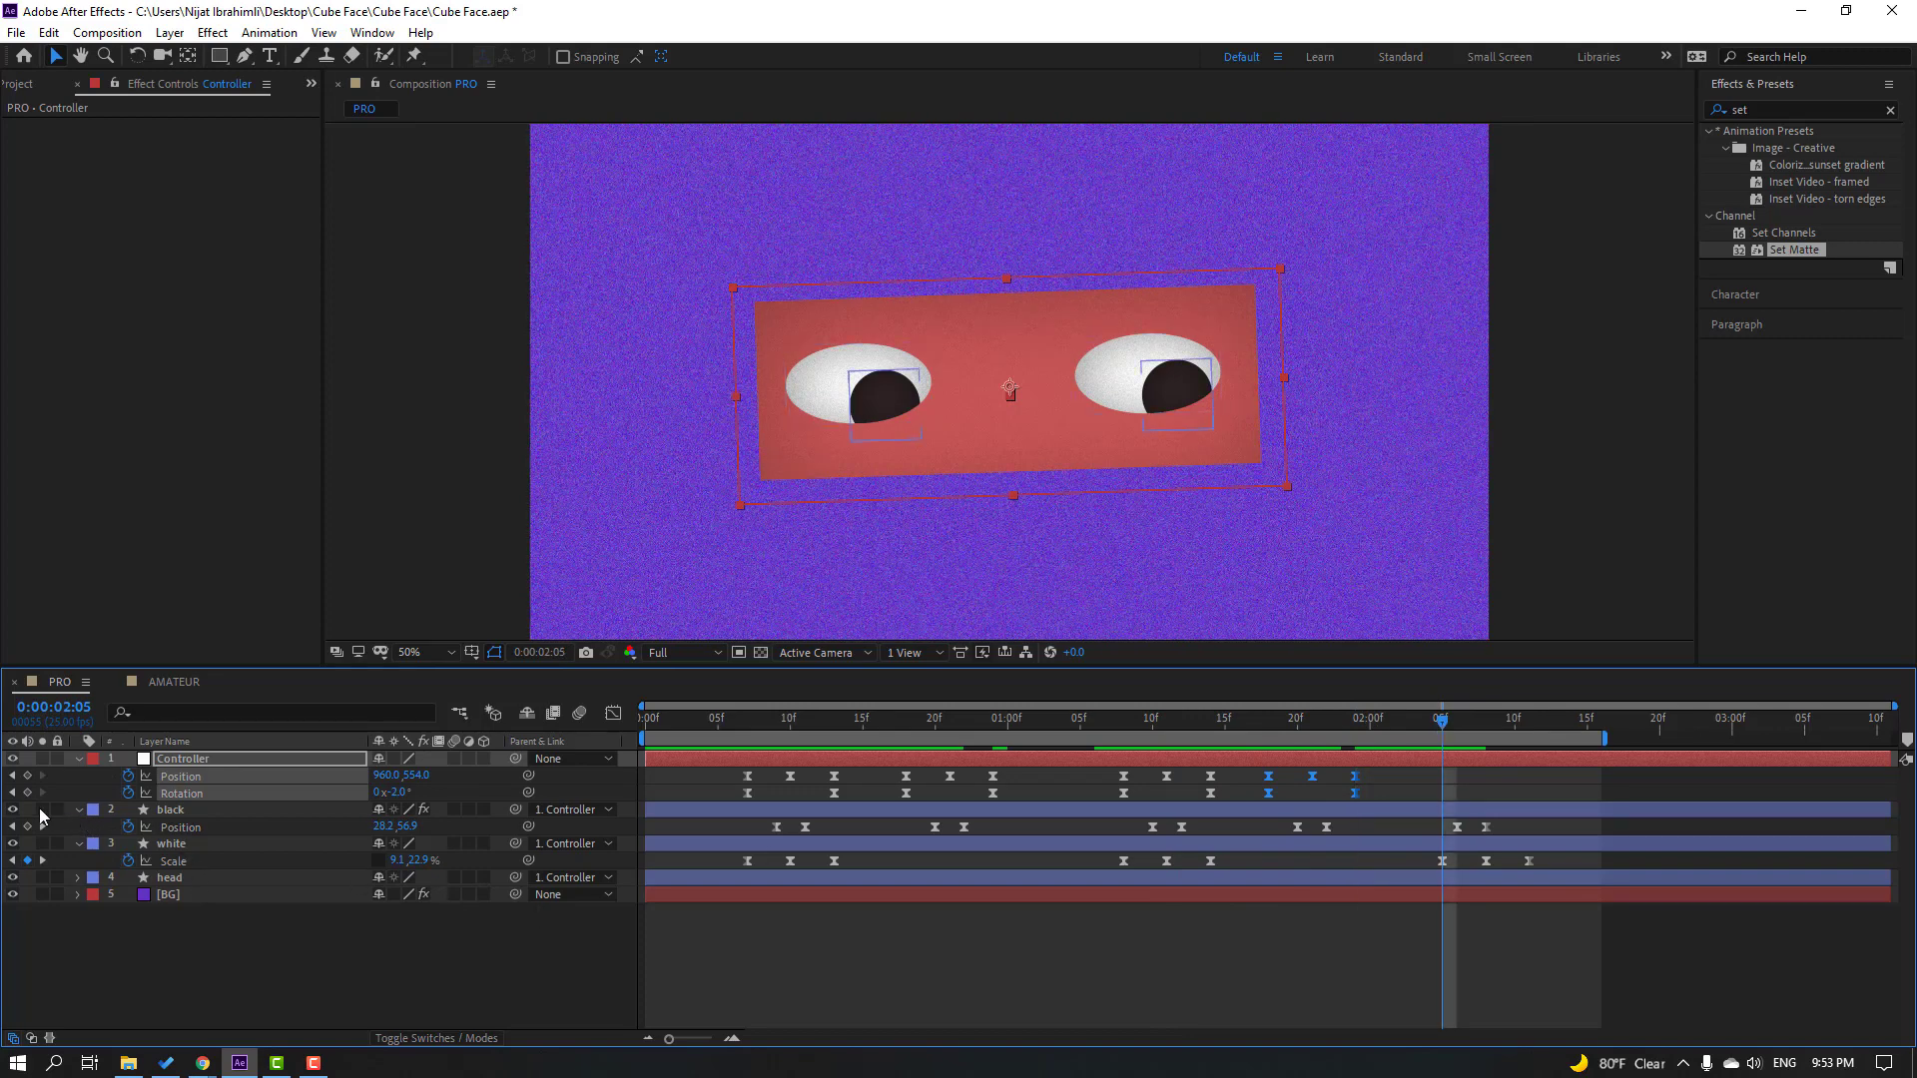
Step: Key Rotation at 2:05 and 0° at 2:11, paste the glance at 2:05, preview, and zoom to 25%
click(28, 794)
drag(1460, 734, 1526, 729)
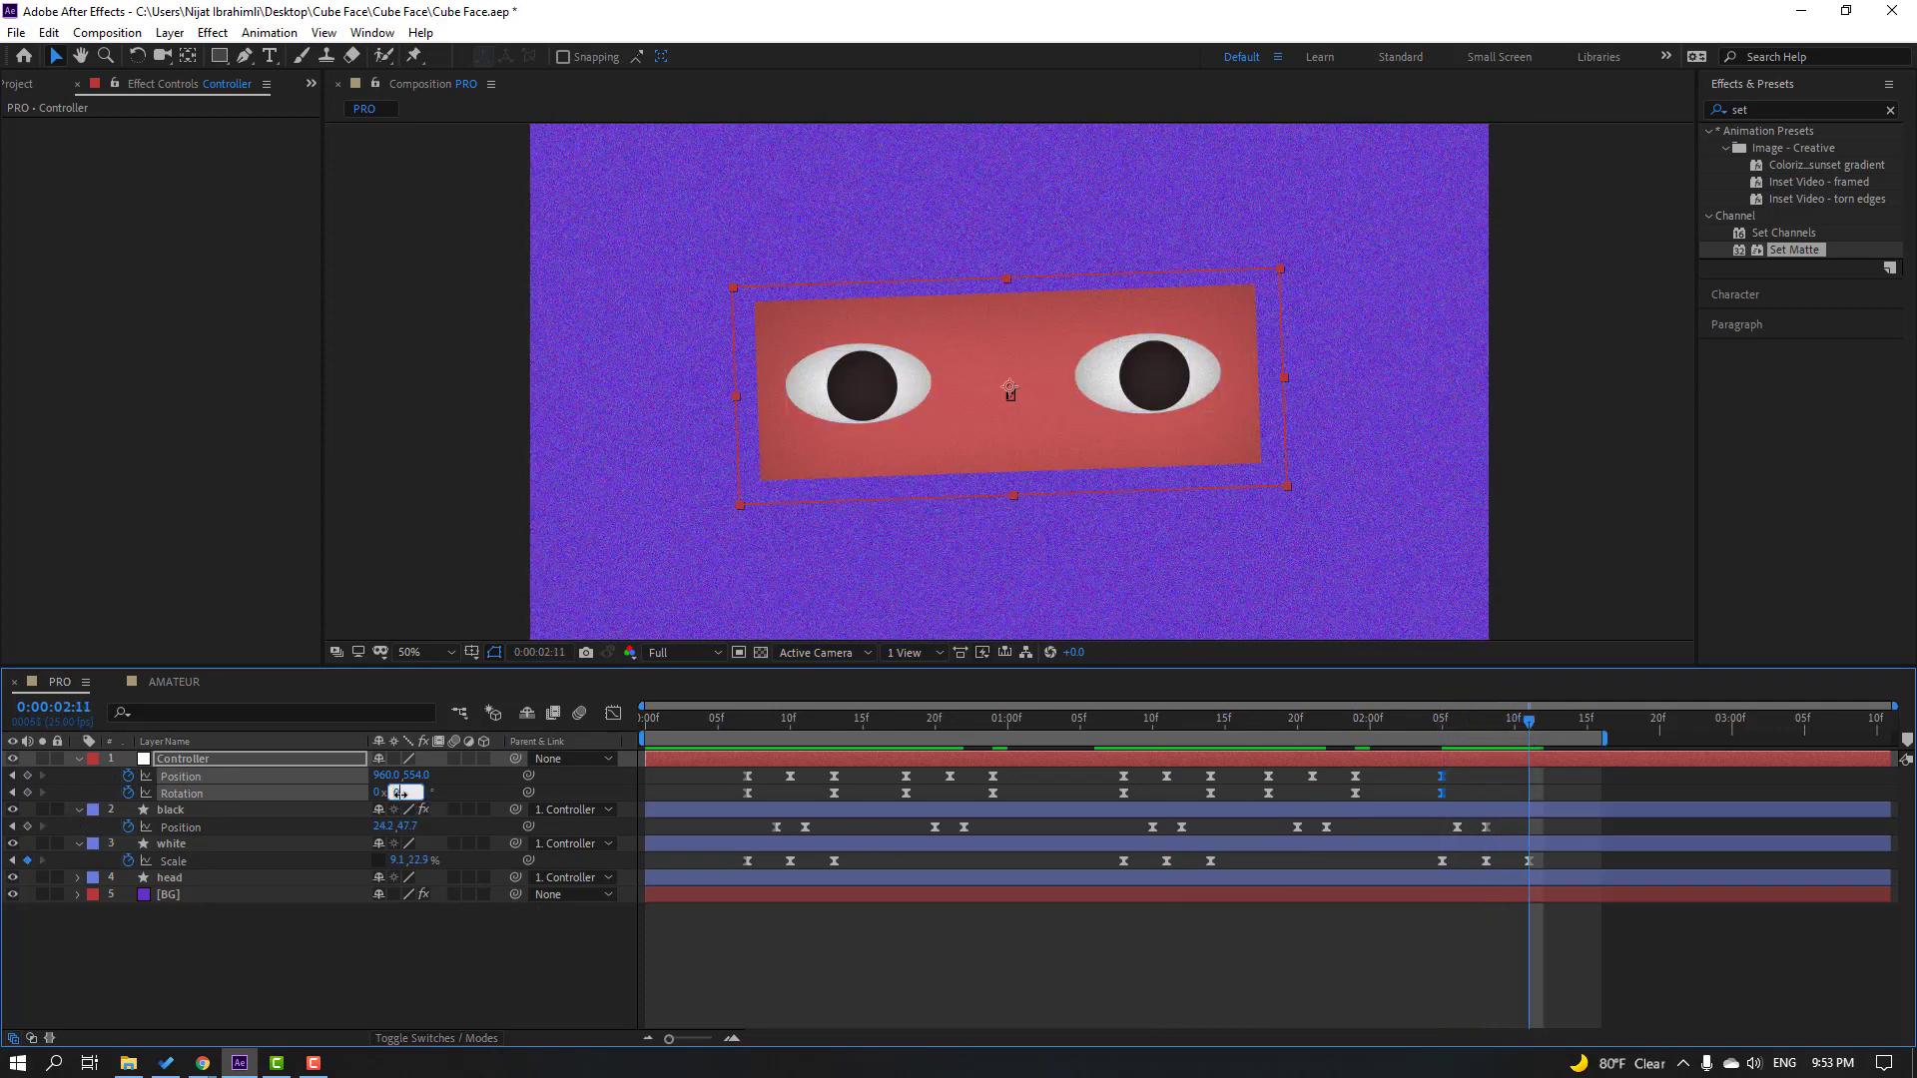
text(0)
key(Return)
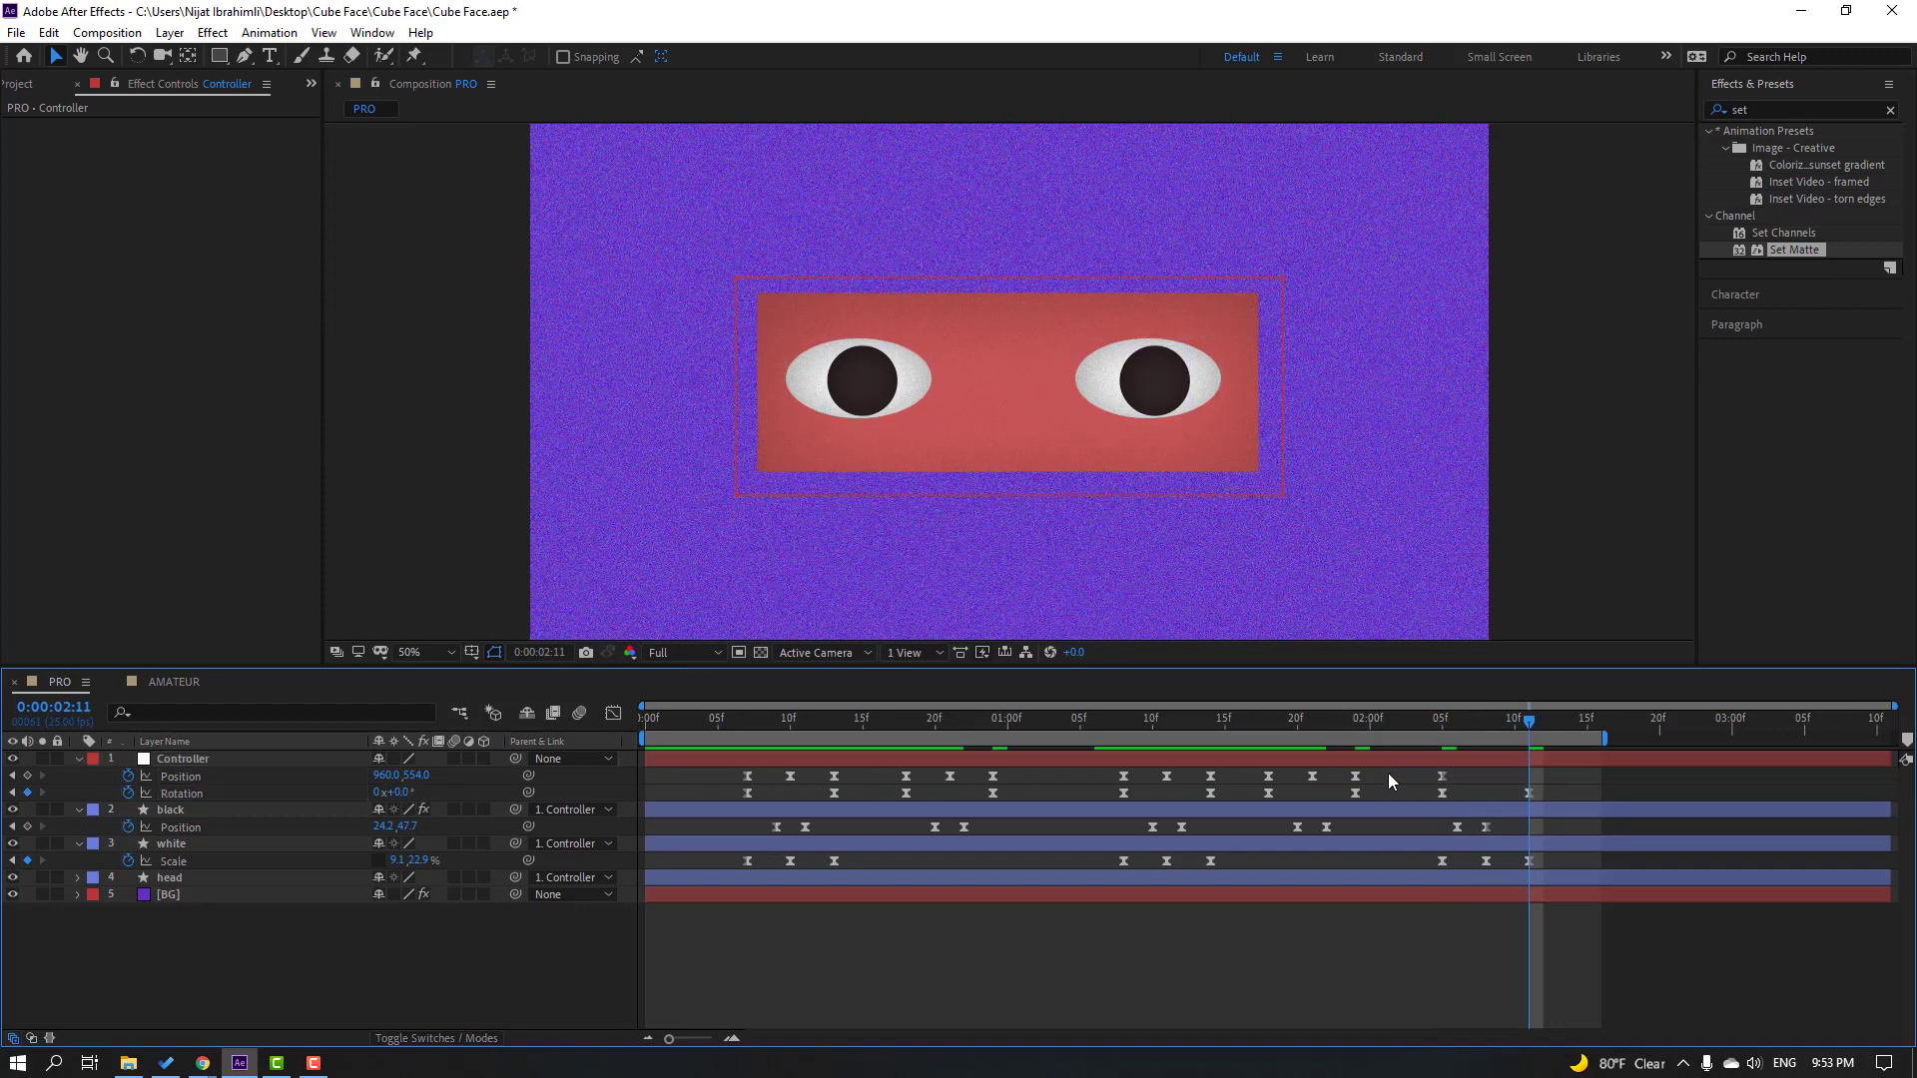
drag(1392, 775, 1245, 784)
click(1444, 738)
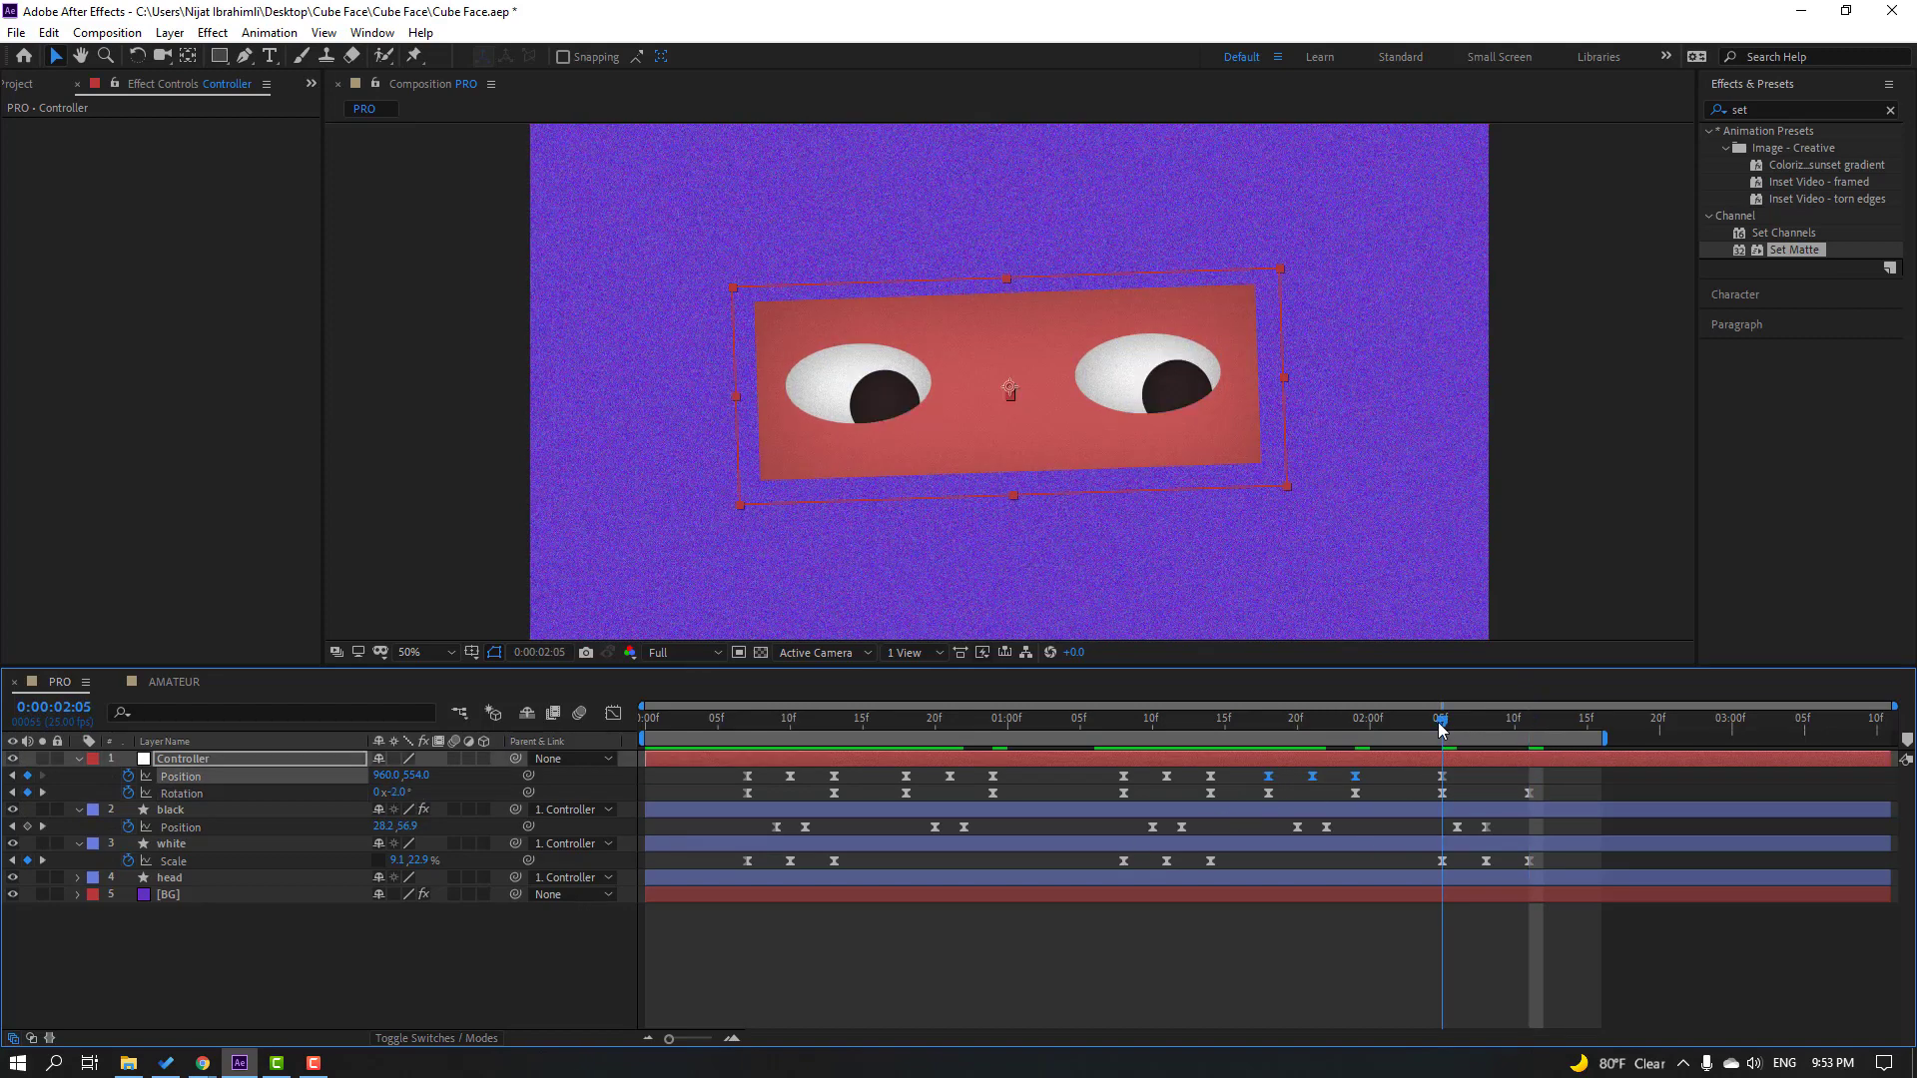
key(ctrl+v)
drag(1358, 721, 1563, 727)
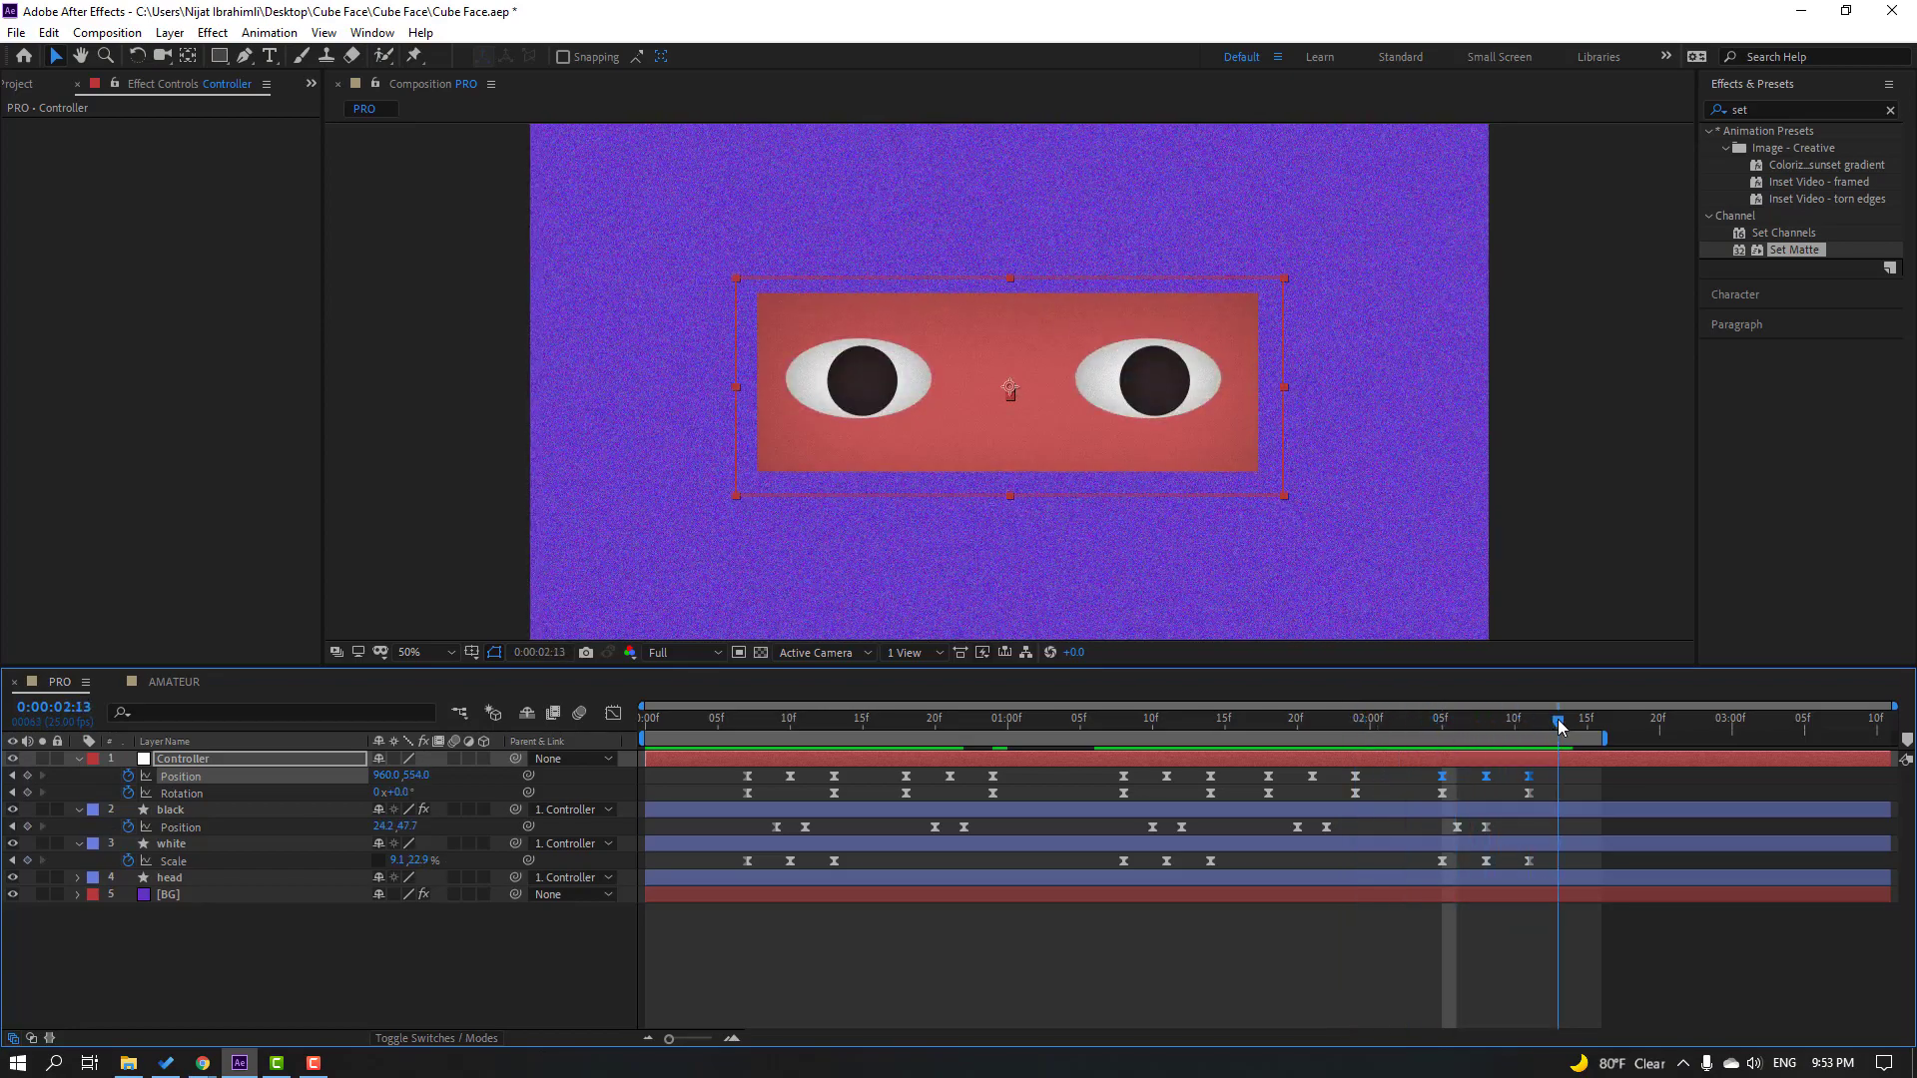
key(space)
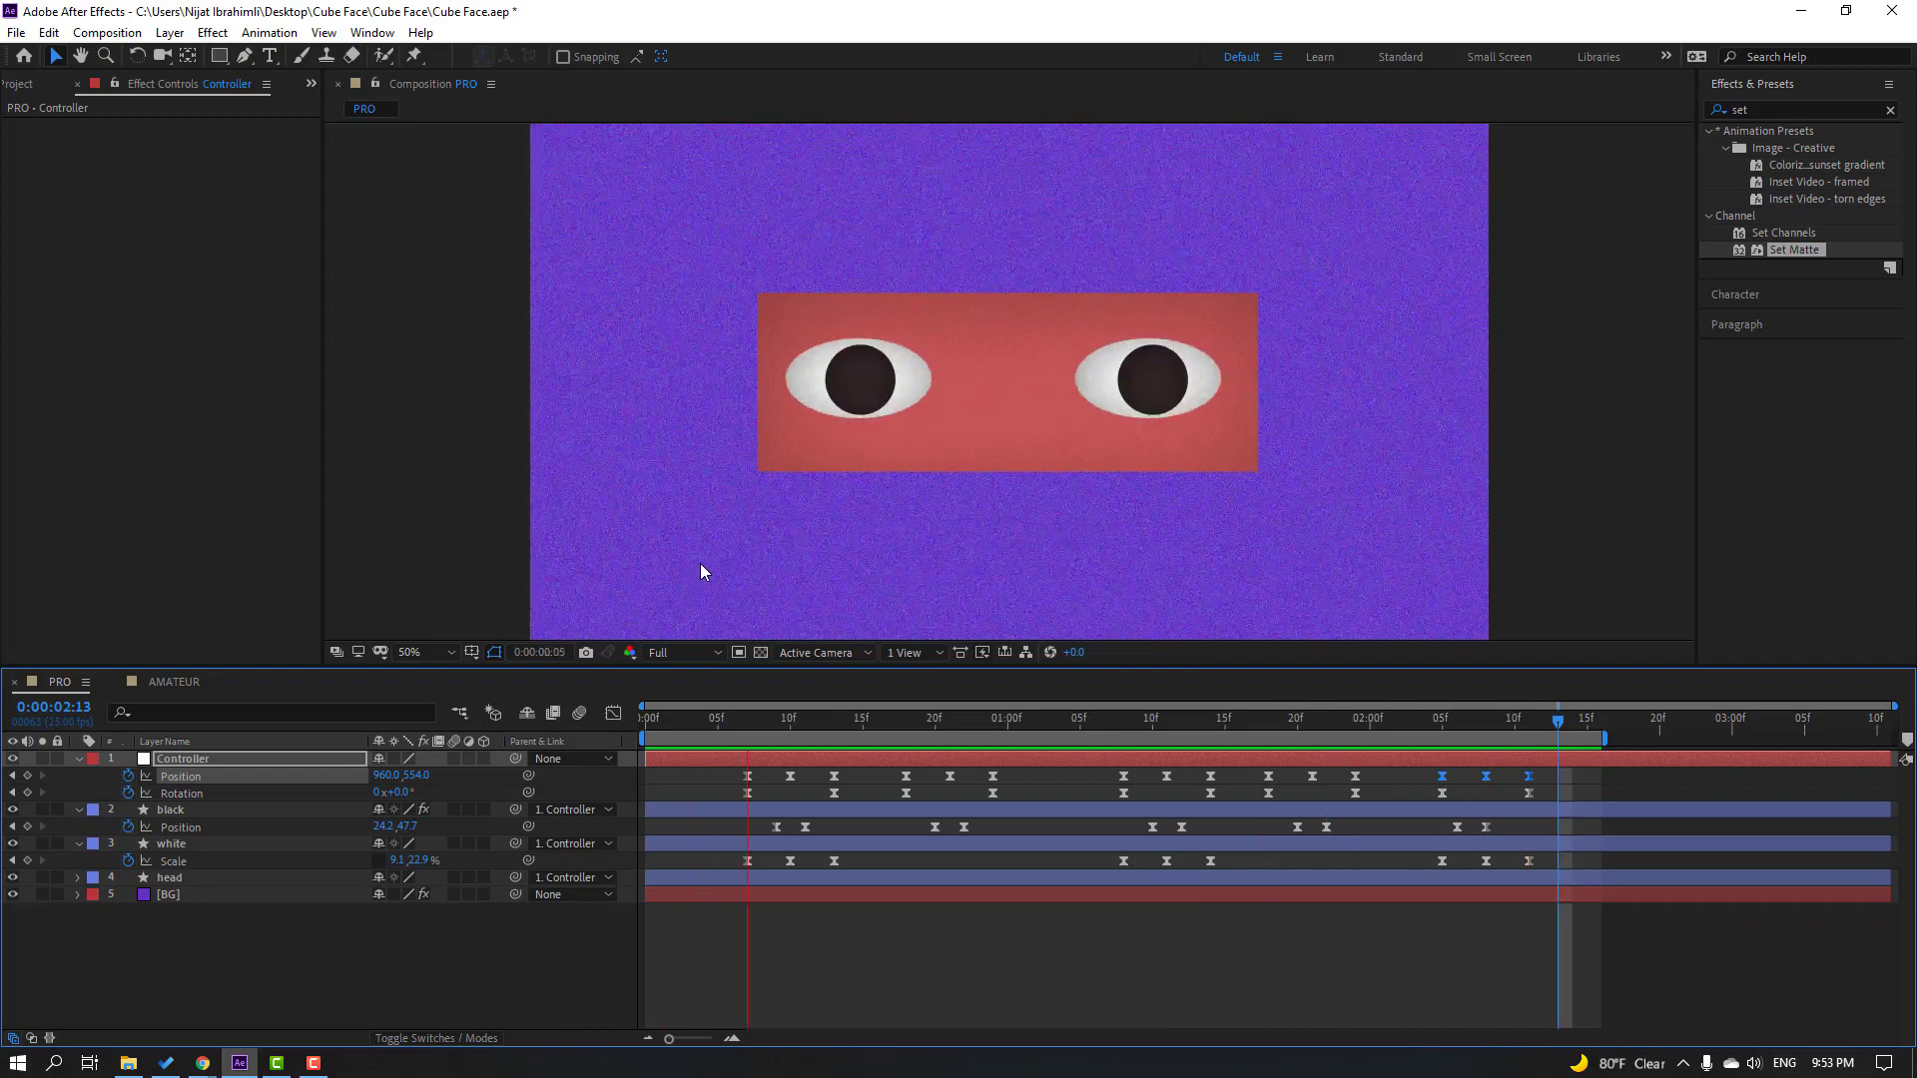
key(comma)
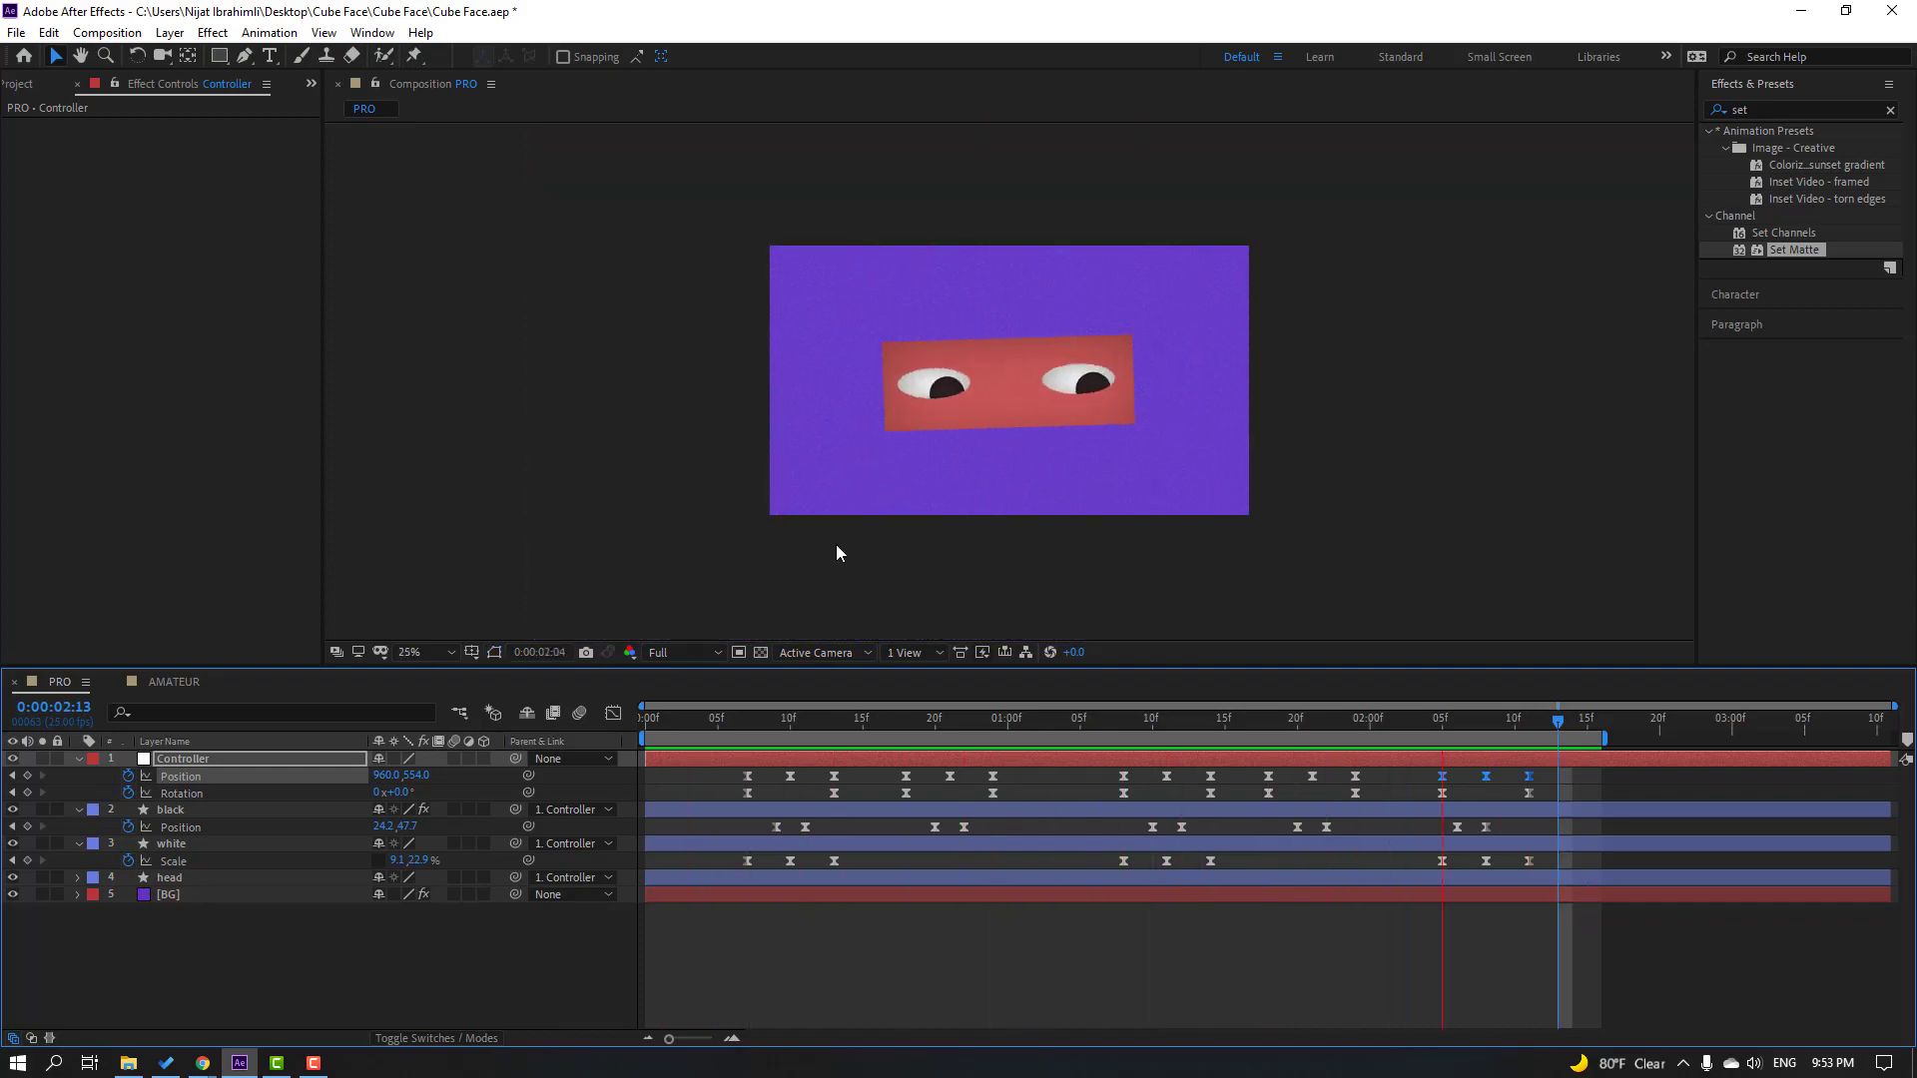
Step: Marquee-select the later keyframe groups across the face layers and push them later, the last group two frames
mouse_move(865, 719)
mouse_down()
mouse_move(1001, 720)
mouse_move(836, 723)
mouse_up()
mouse_move(1058, 869)
mouse_down()
mouse_move(1621, 777)
mouse_move(993, 804)
mouse_move(897, 860)
mouse_move(954, 831)
mouse_move(1029, 861)
mouse_up()
key(space)
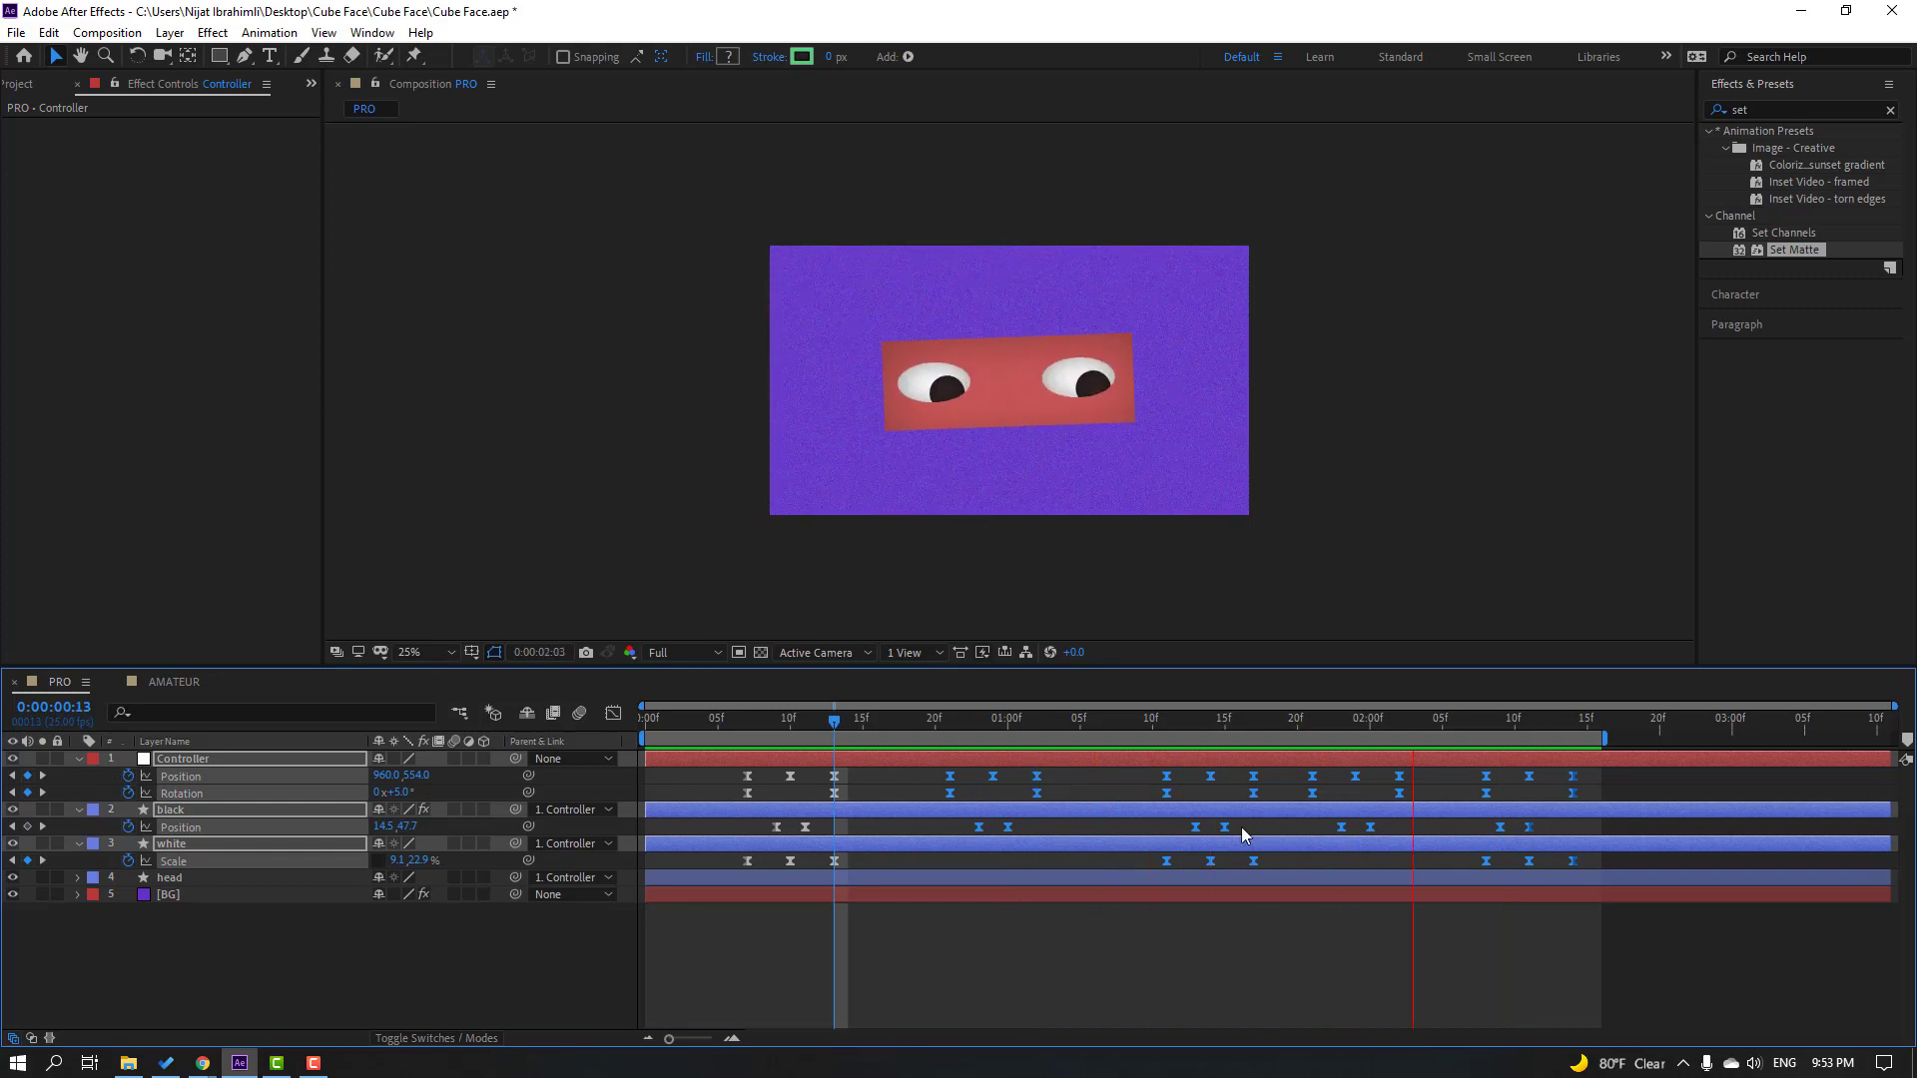
click(1138, 720)
drag(1614, 771, 1191, 864)
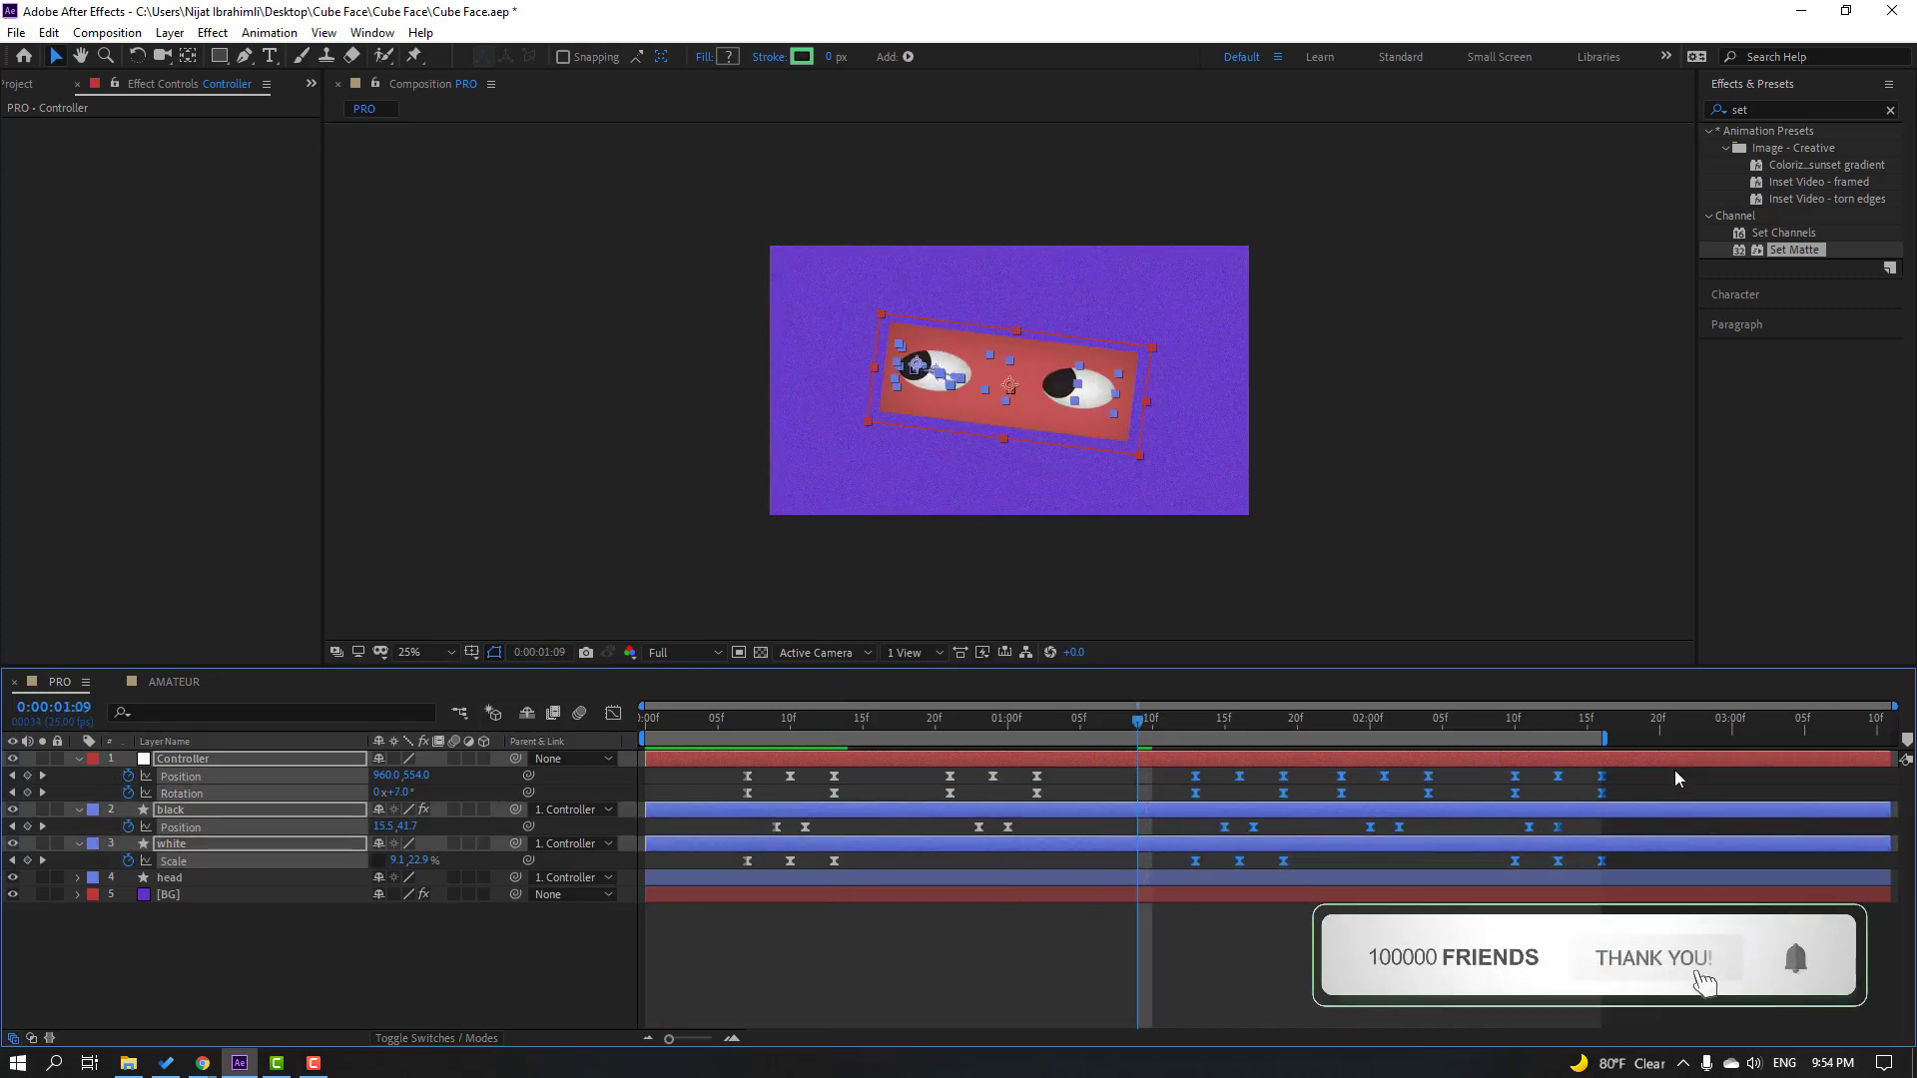
mouse_move(1675, 770)
mouse_down()
mouse_move(1339, 848)
mouse_move(1388, 804)
mouse_up()
click(1697, 782)
mouse_move(1606, 838)
mouse_down()
mouse_move(1544, 872)
mouse_move(1584, 865)
mouse_up()
click(1559, 796)
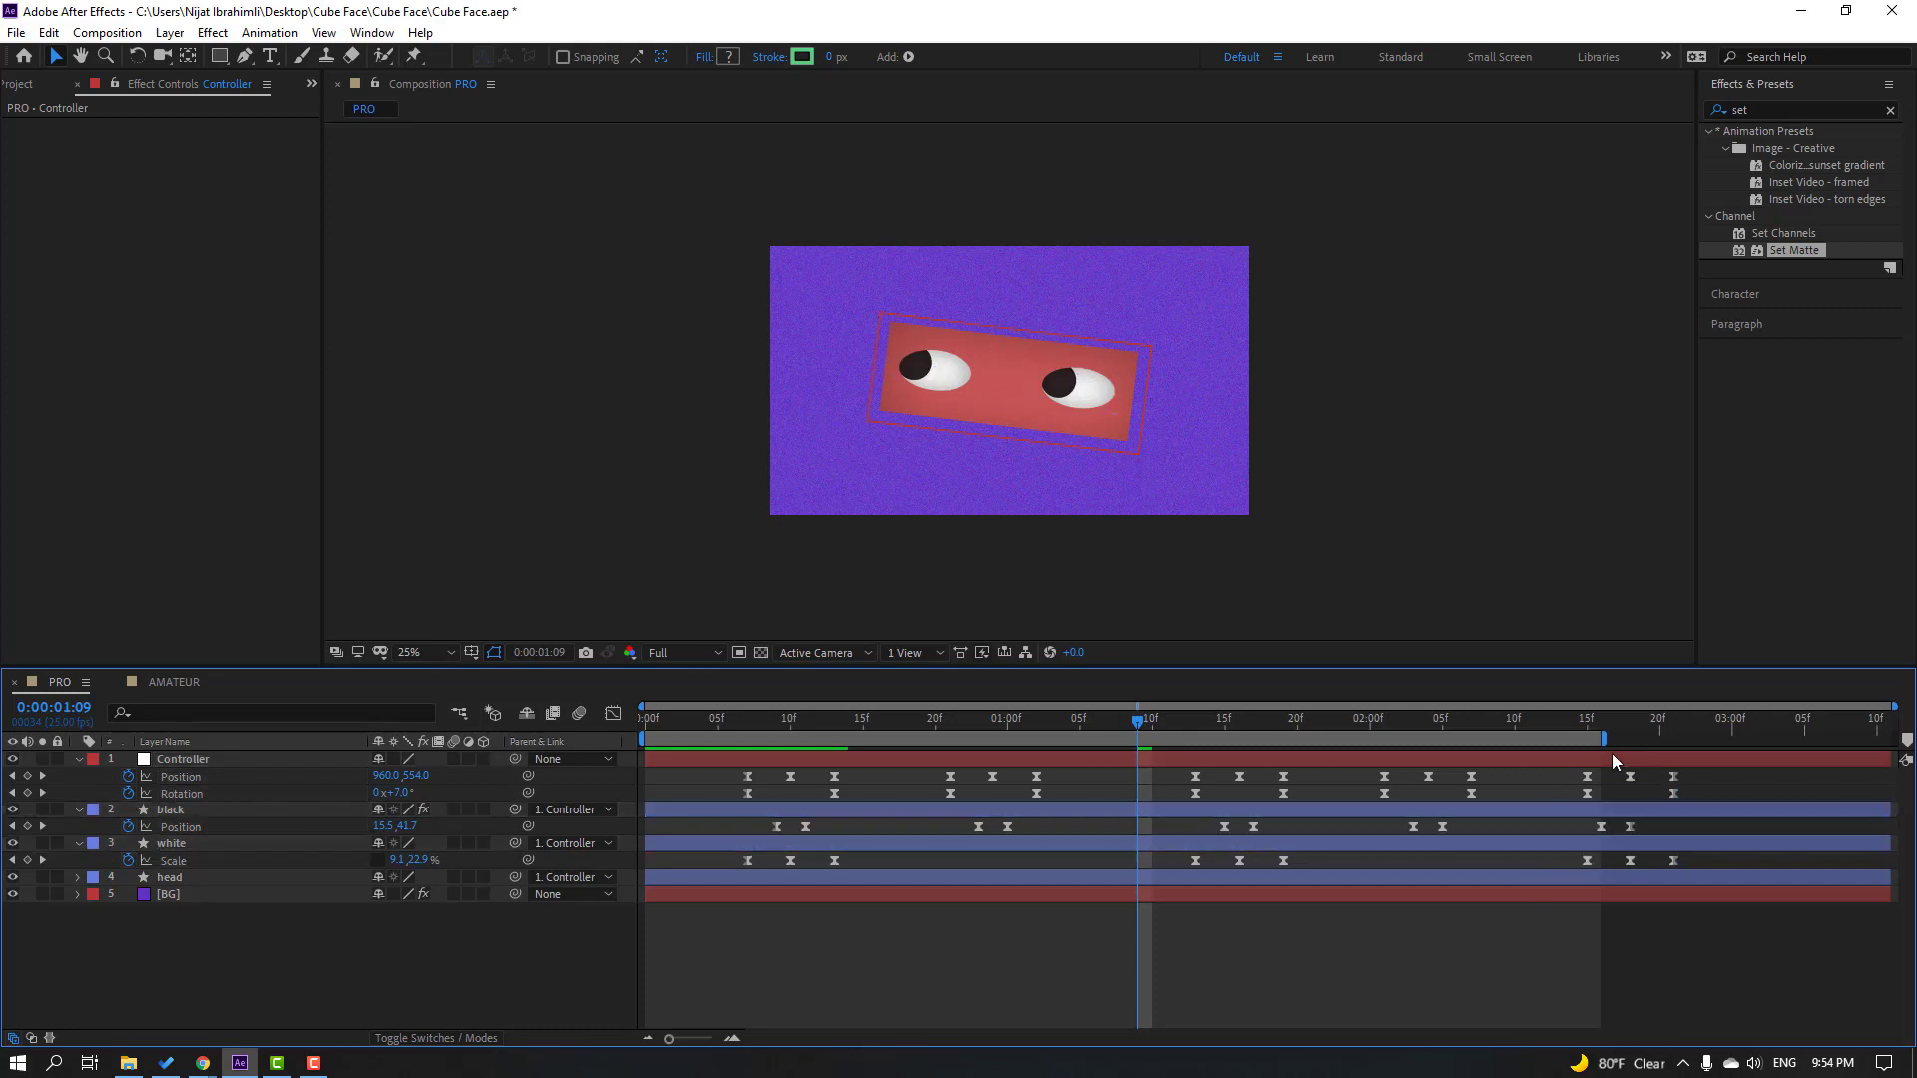
Step: Extend the work area end to about 2:22, preview, and park the time at 3:00
drag(1607, 739, 1690, 739)
key(space)
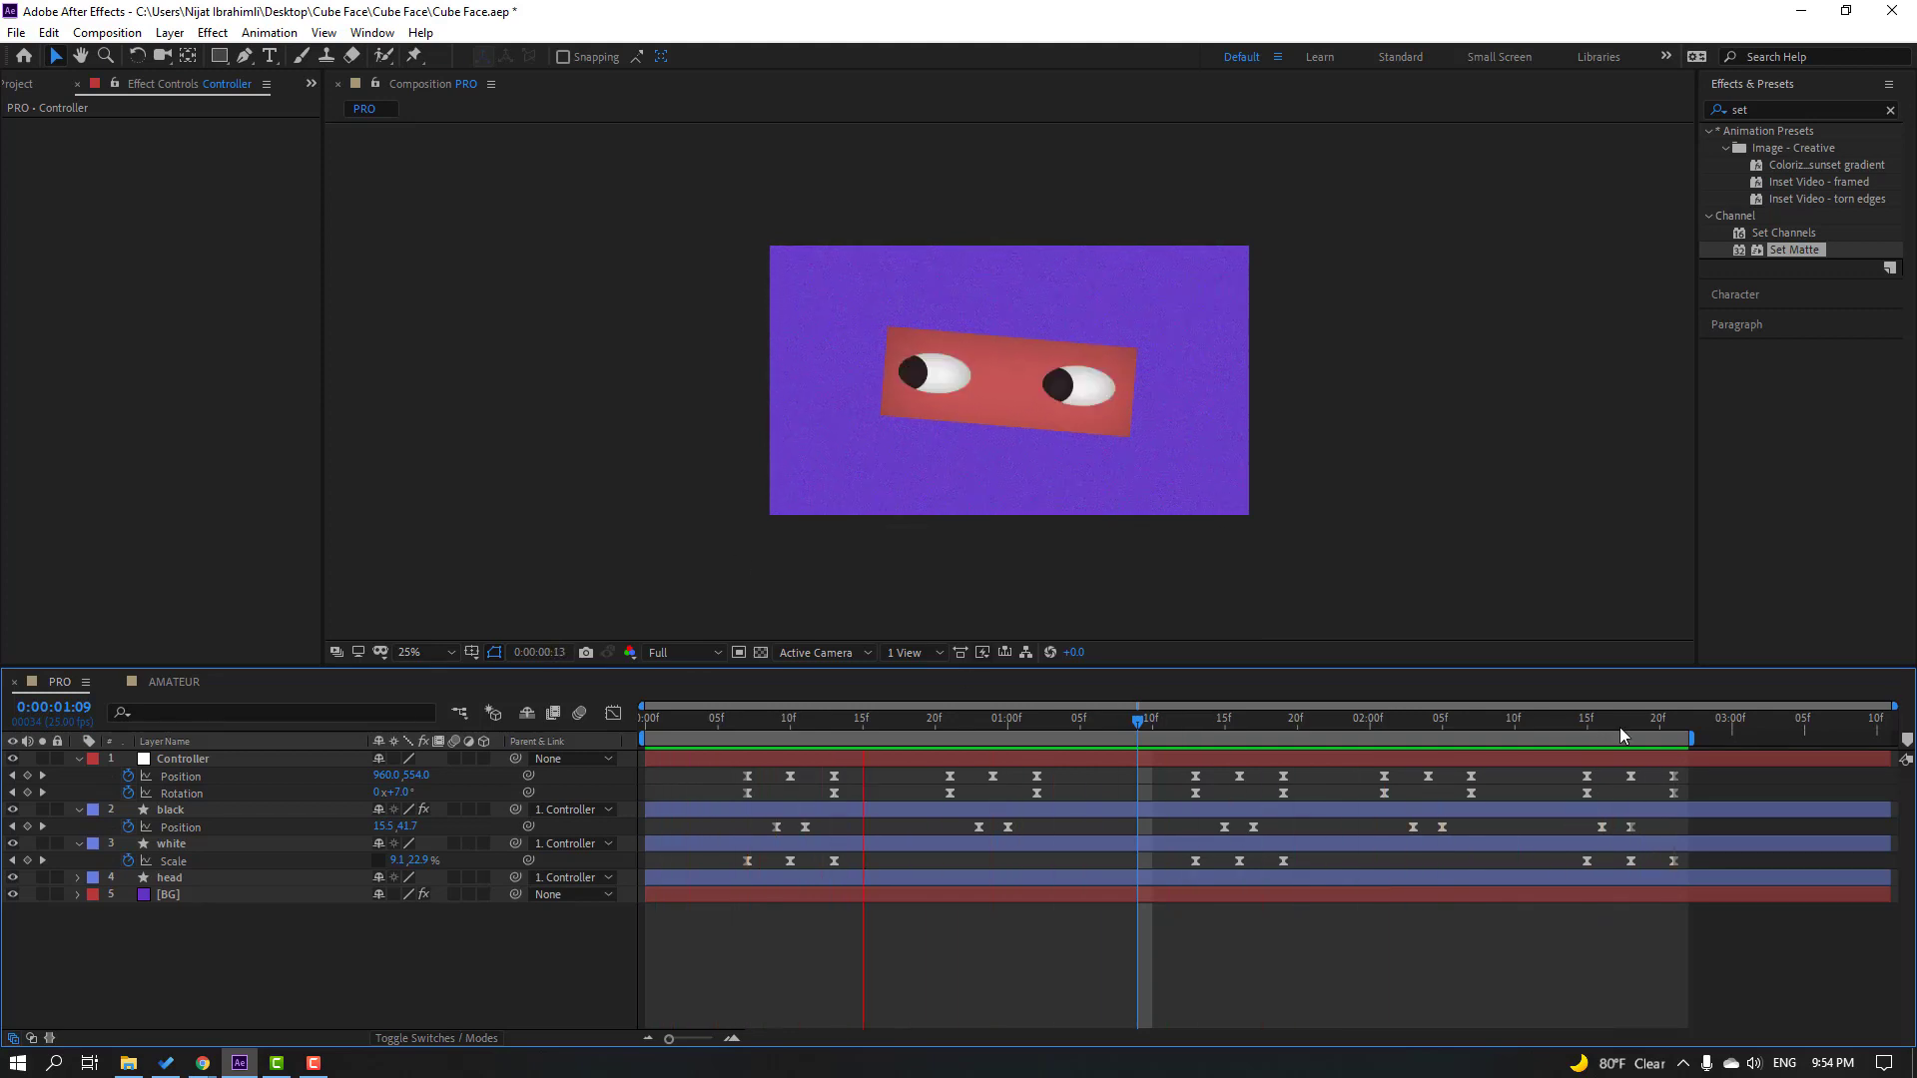
click(1716, 734)
drag(1718, 734, 1733, 735)
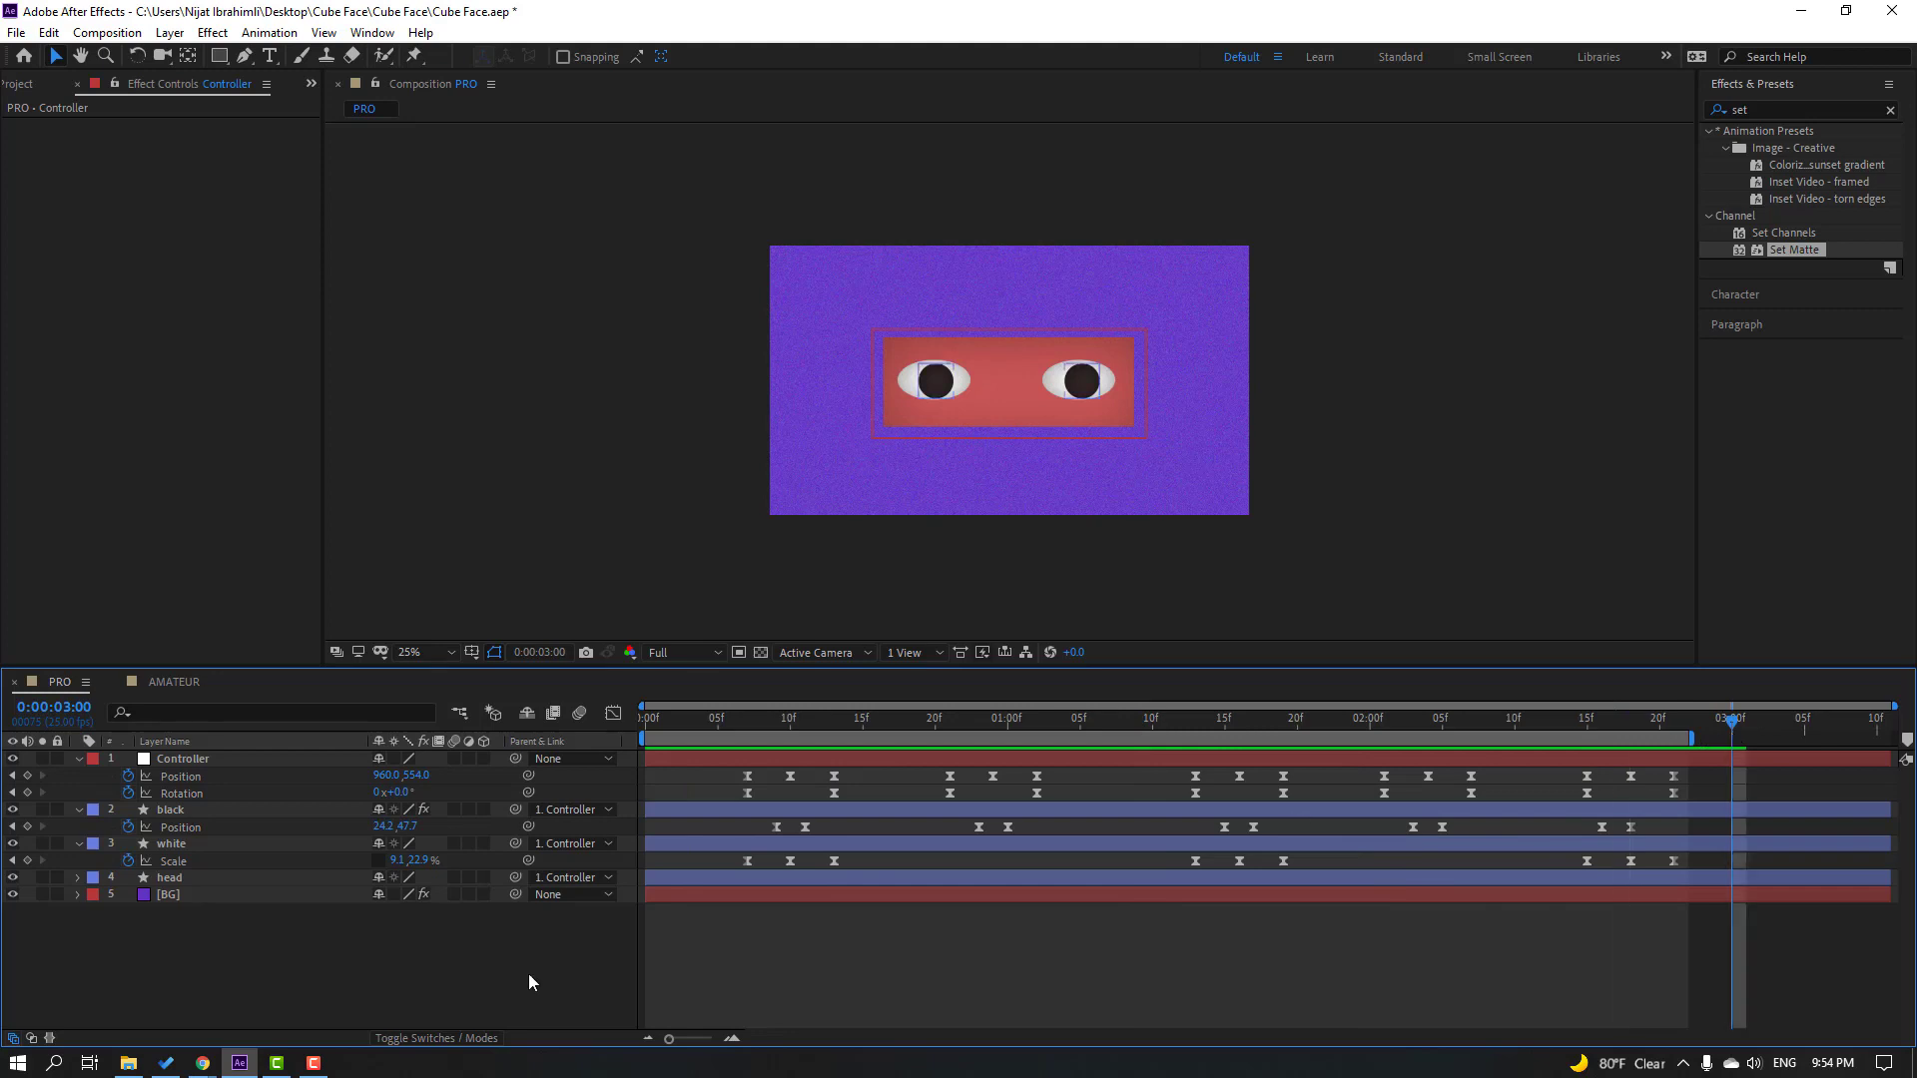
Step: Key the eye whites' Scale at 3:00 and squash them vertically to flatten the eyes
click(186, 849)
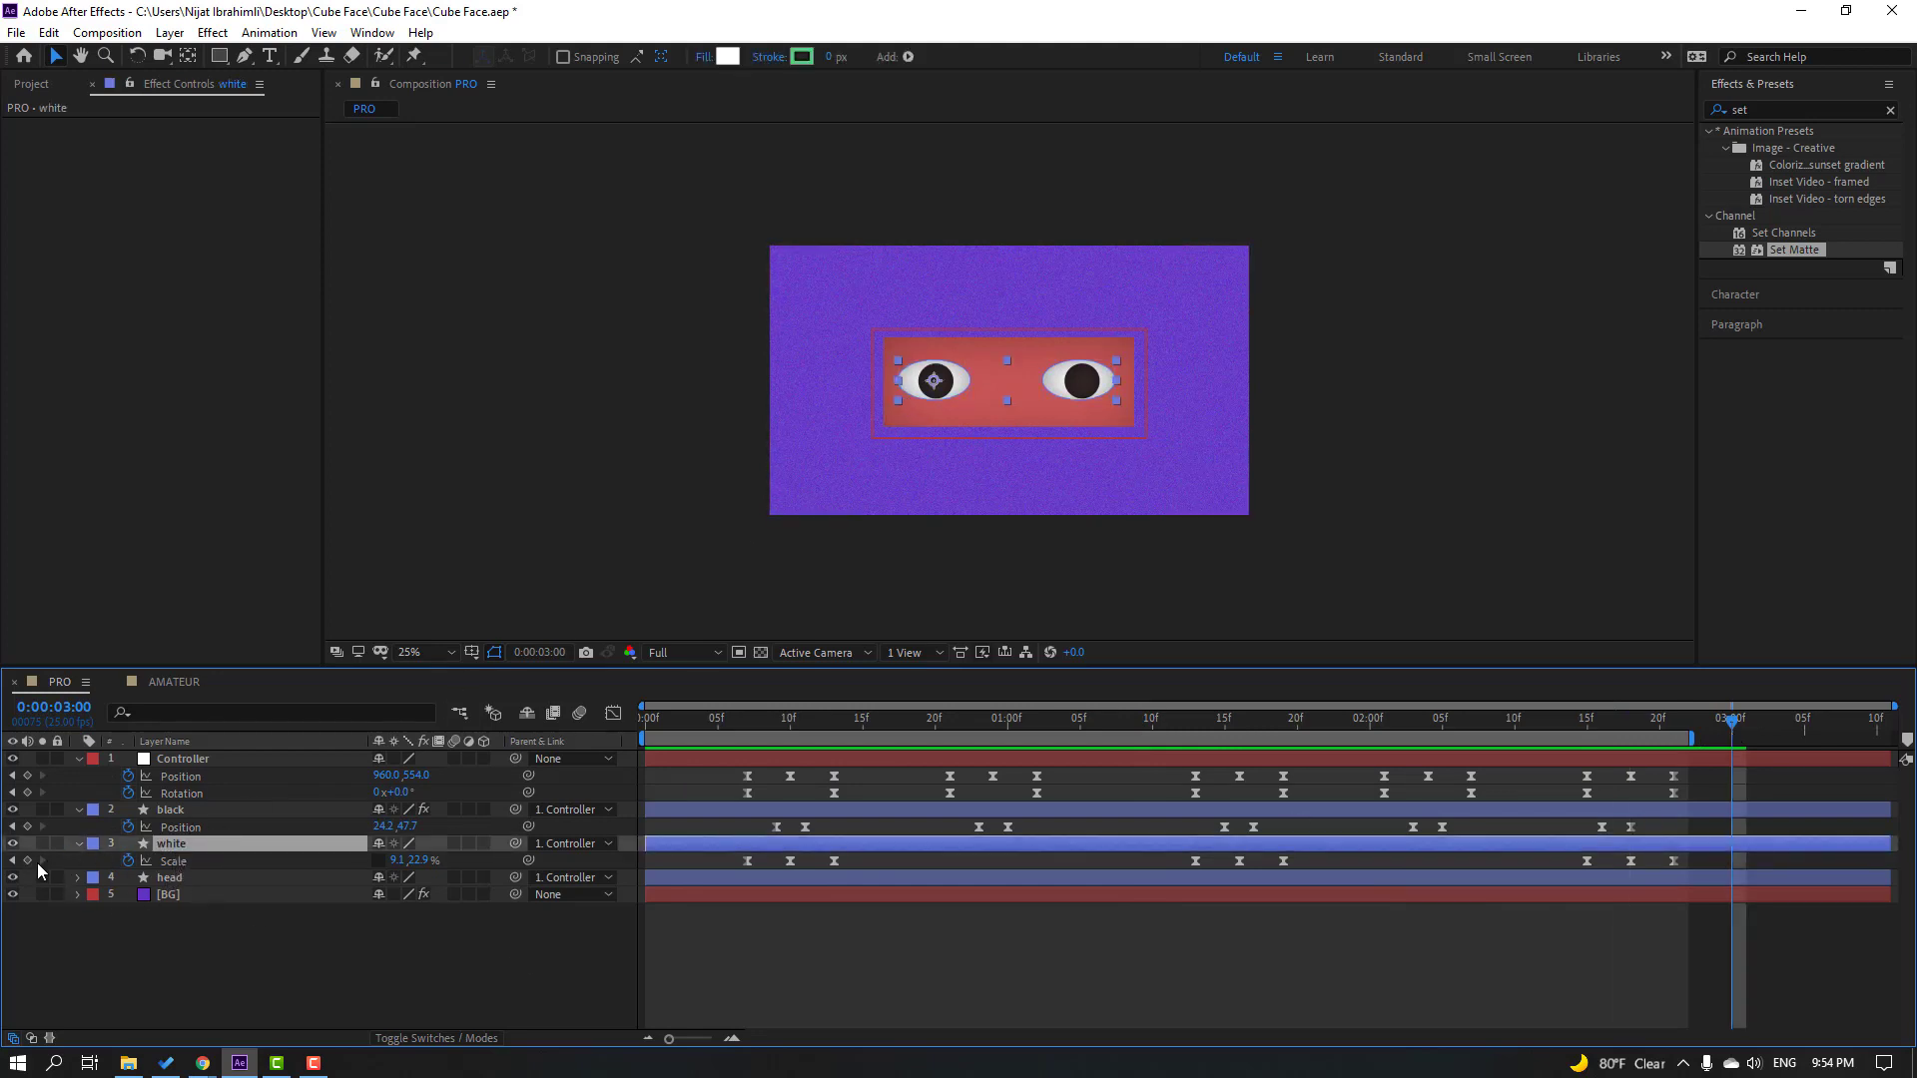
click(27, 861)
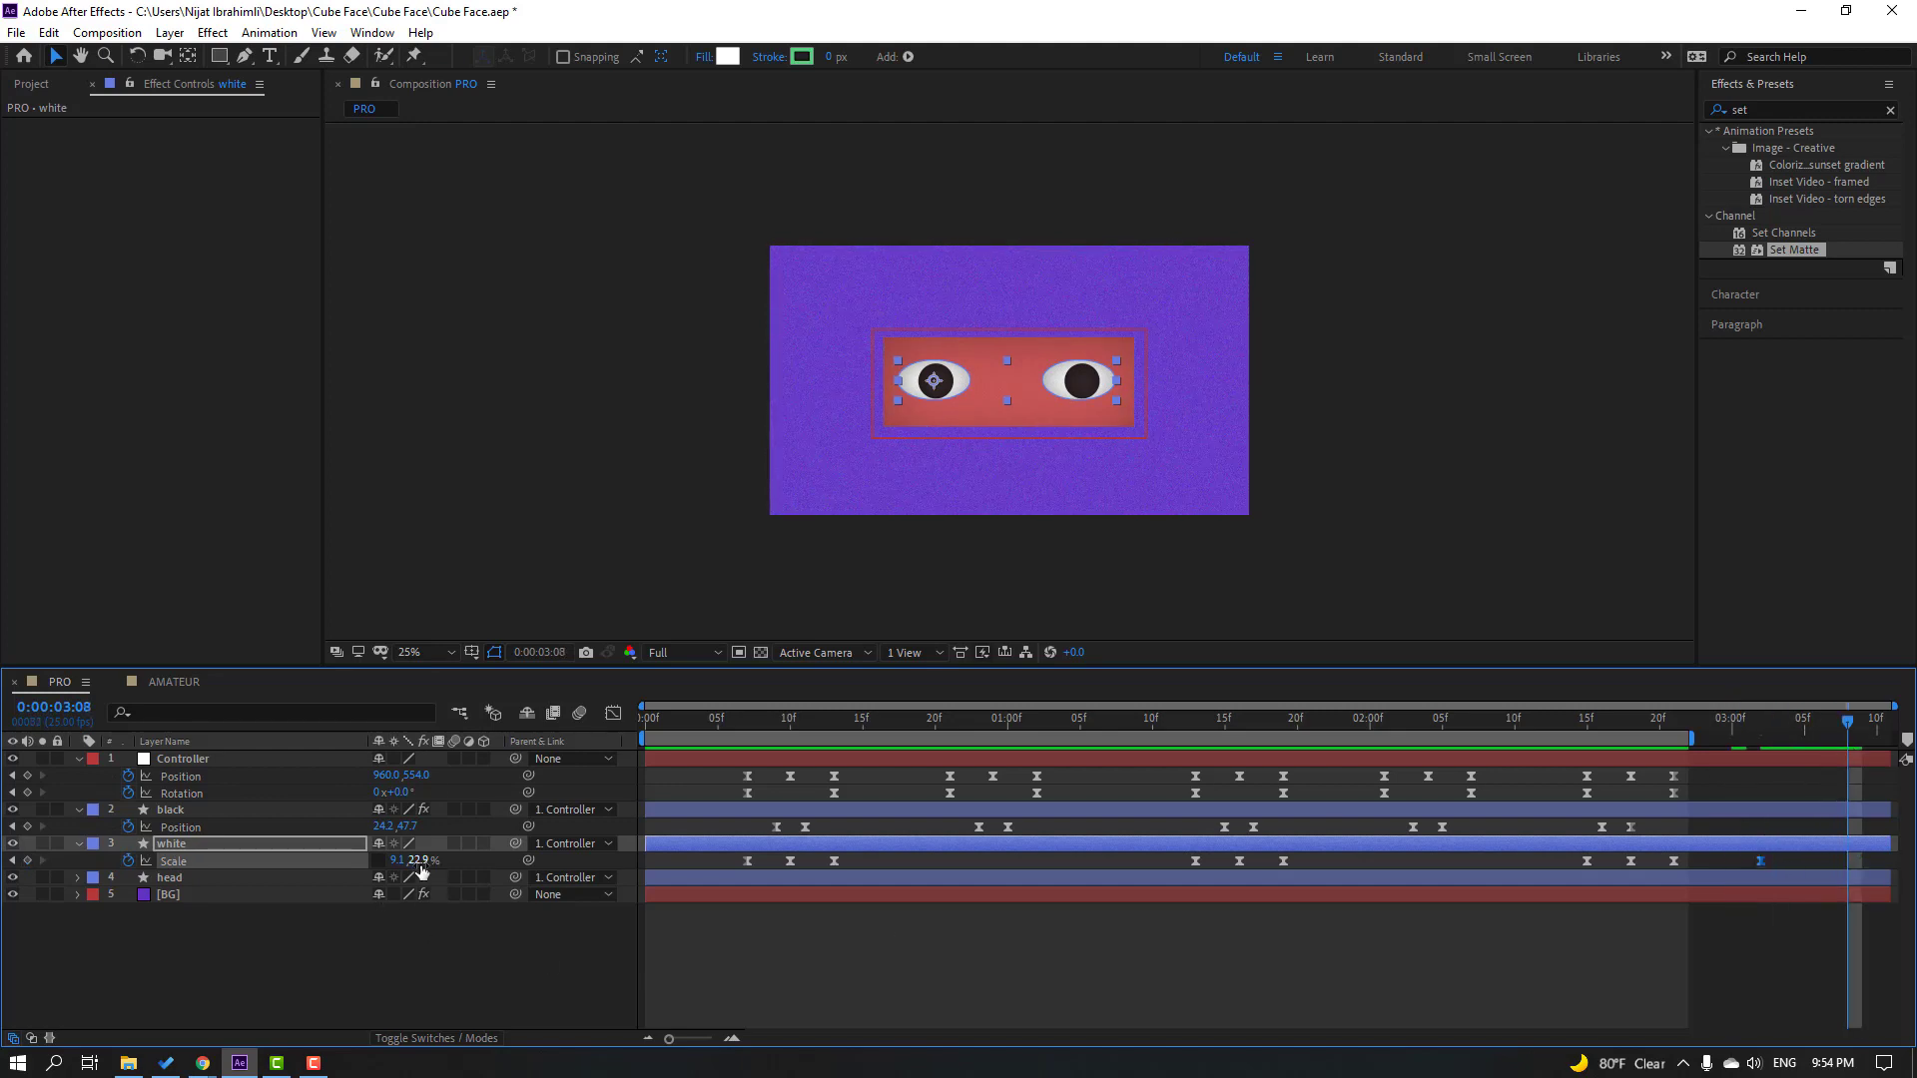
drag(421, 870, 412, 866)
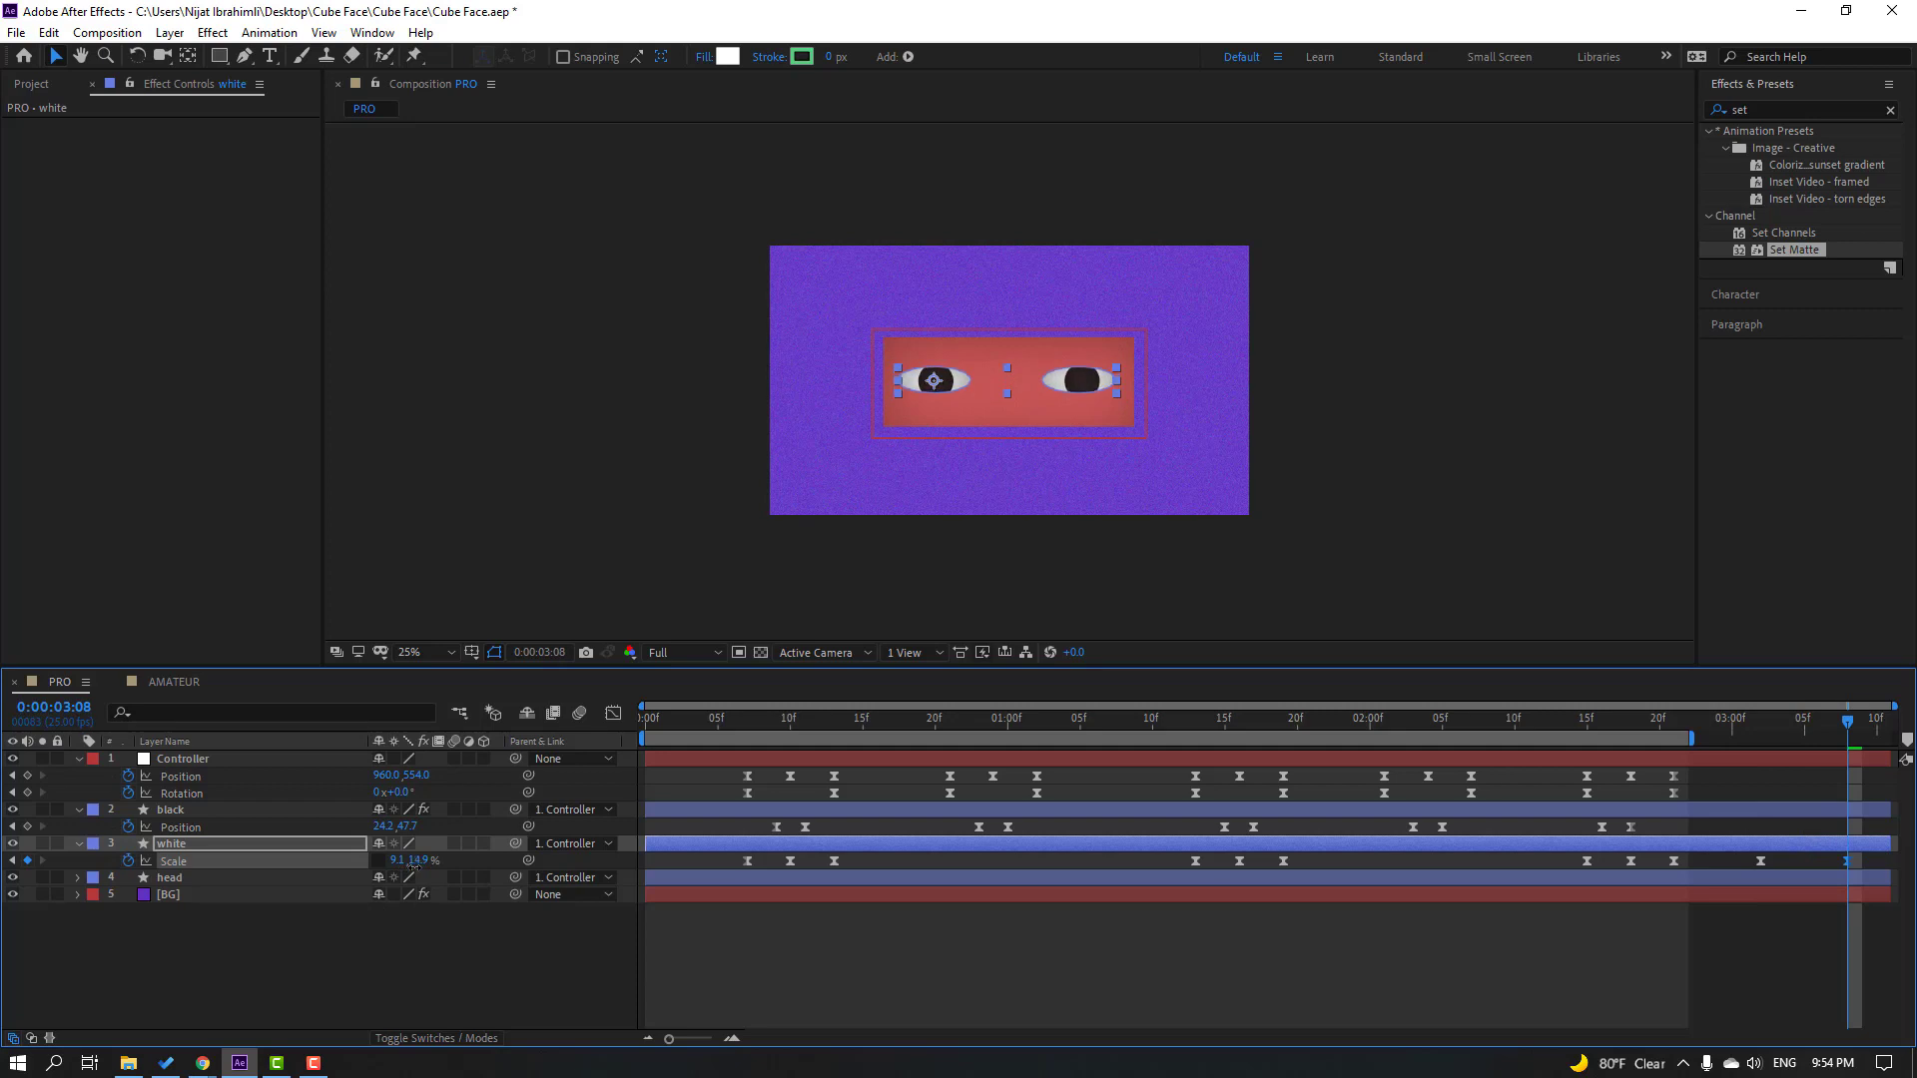
Step: Key pupil Position at 3:02, lift the pupils upward at 3:07, and move the Scale keyframe to 3:07
drag(1843, 739, 1761, 733)
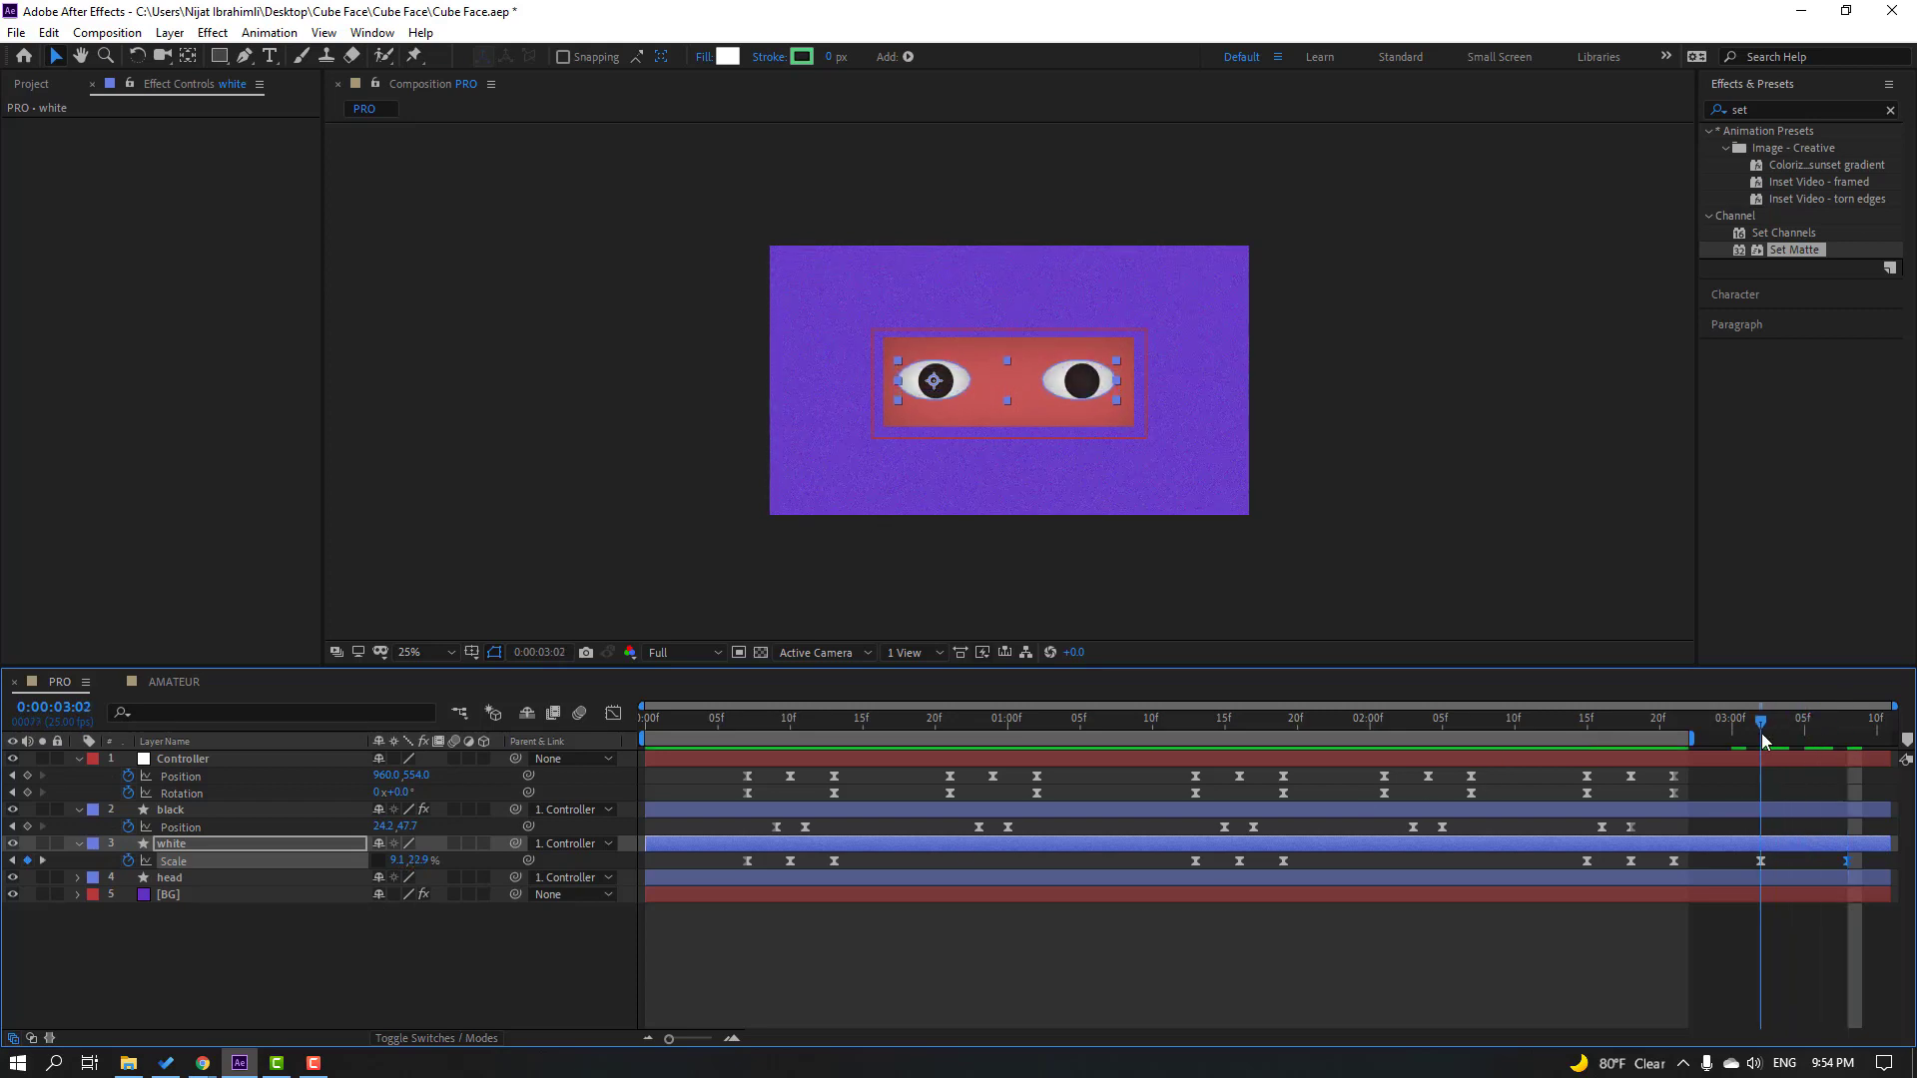
click(27, 826)
drag(1780, 726, 1835, 727)
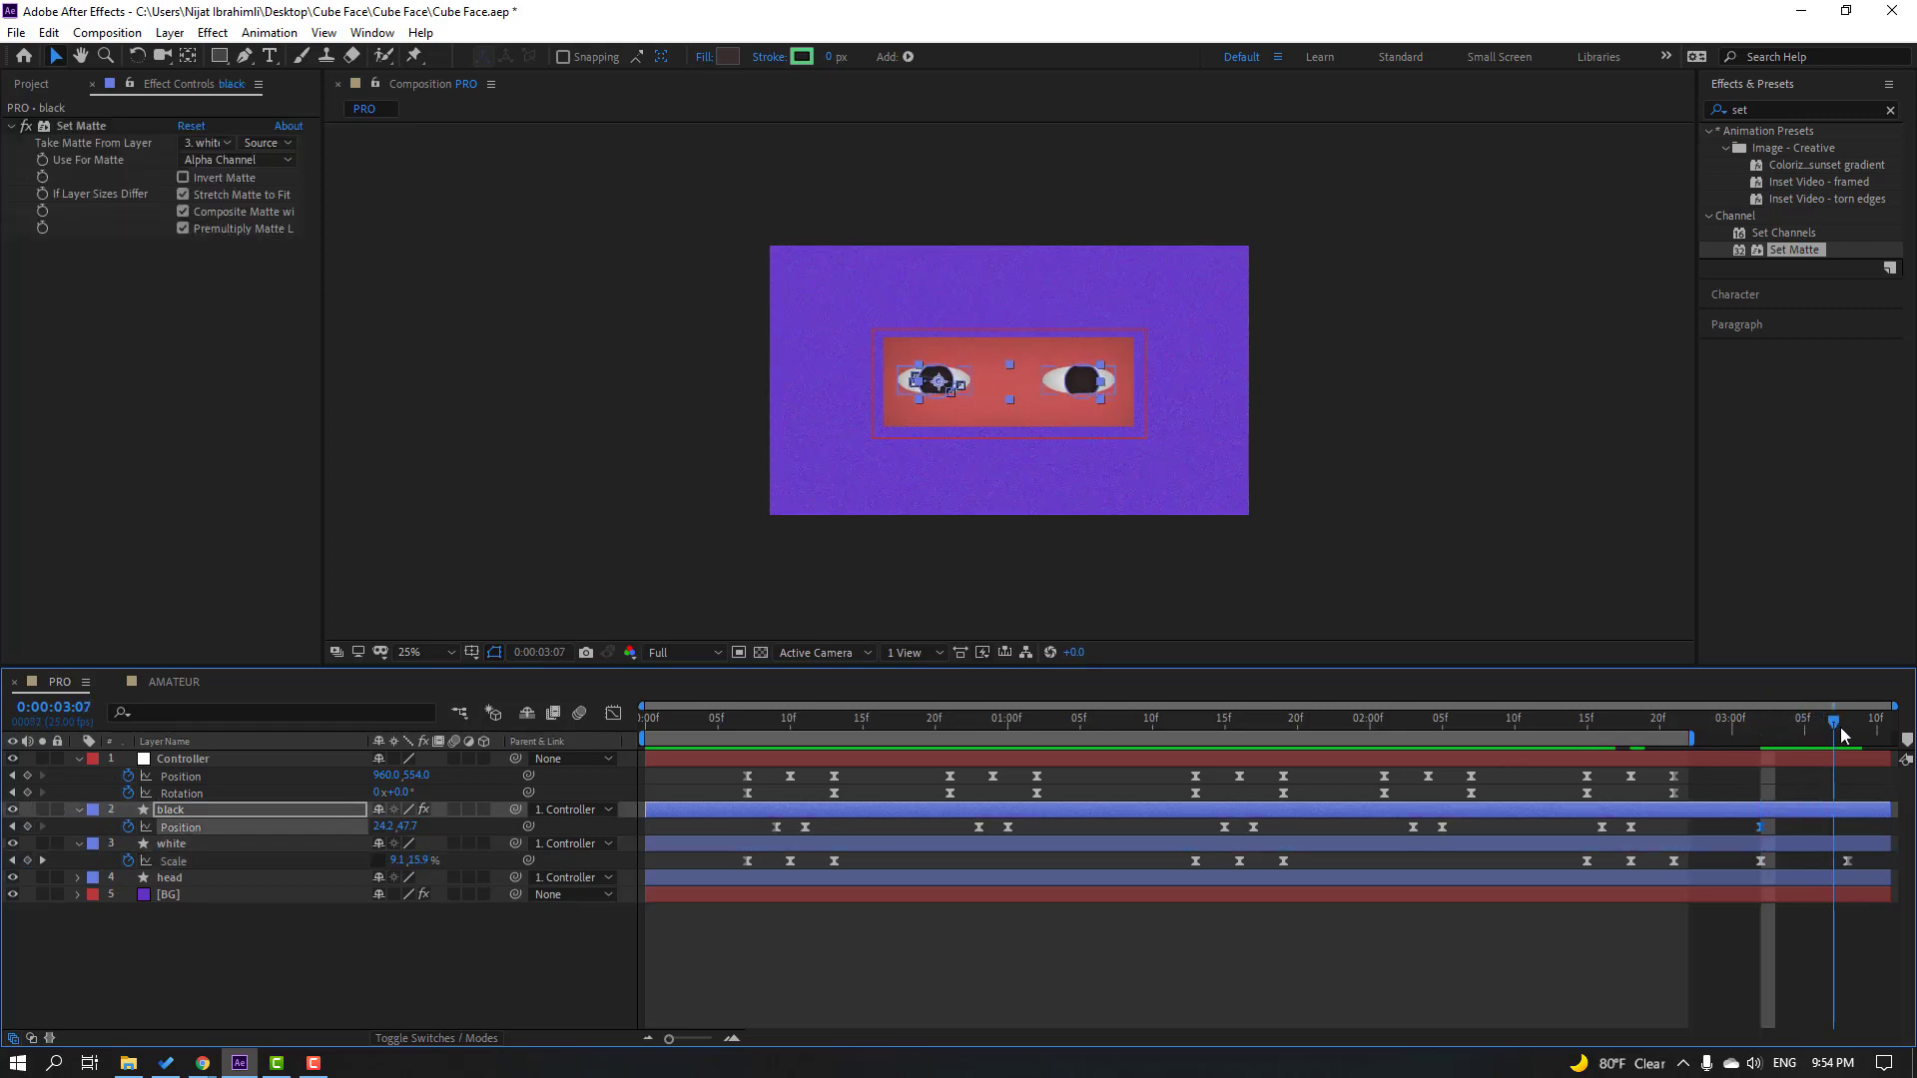
key(period)
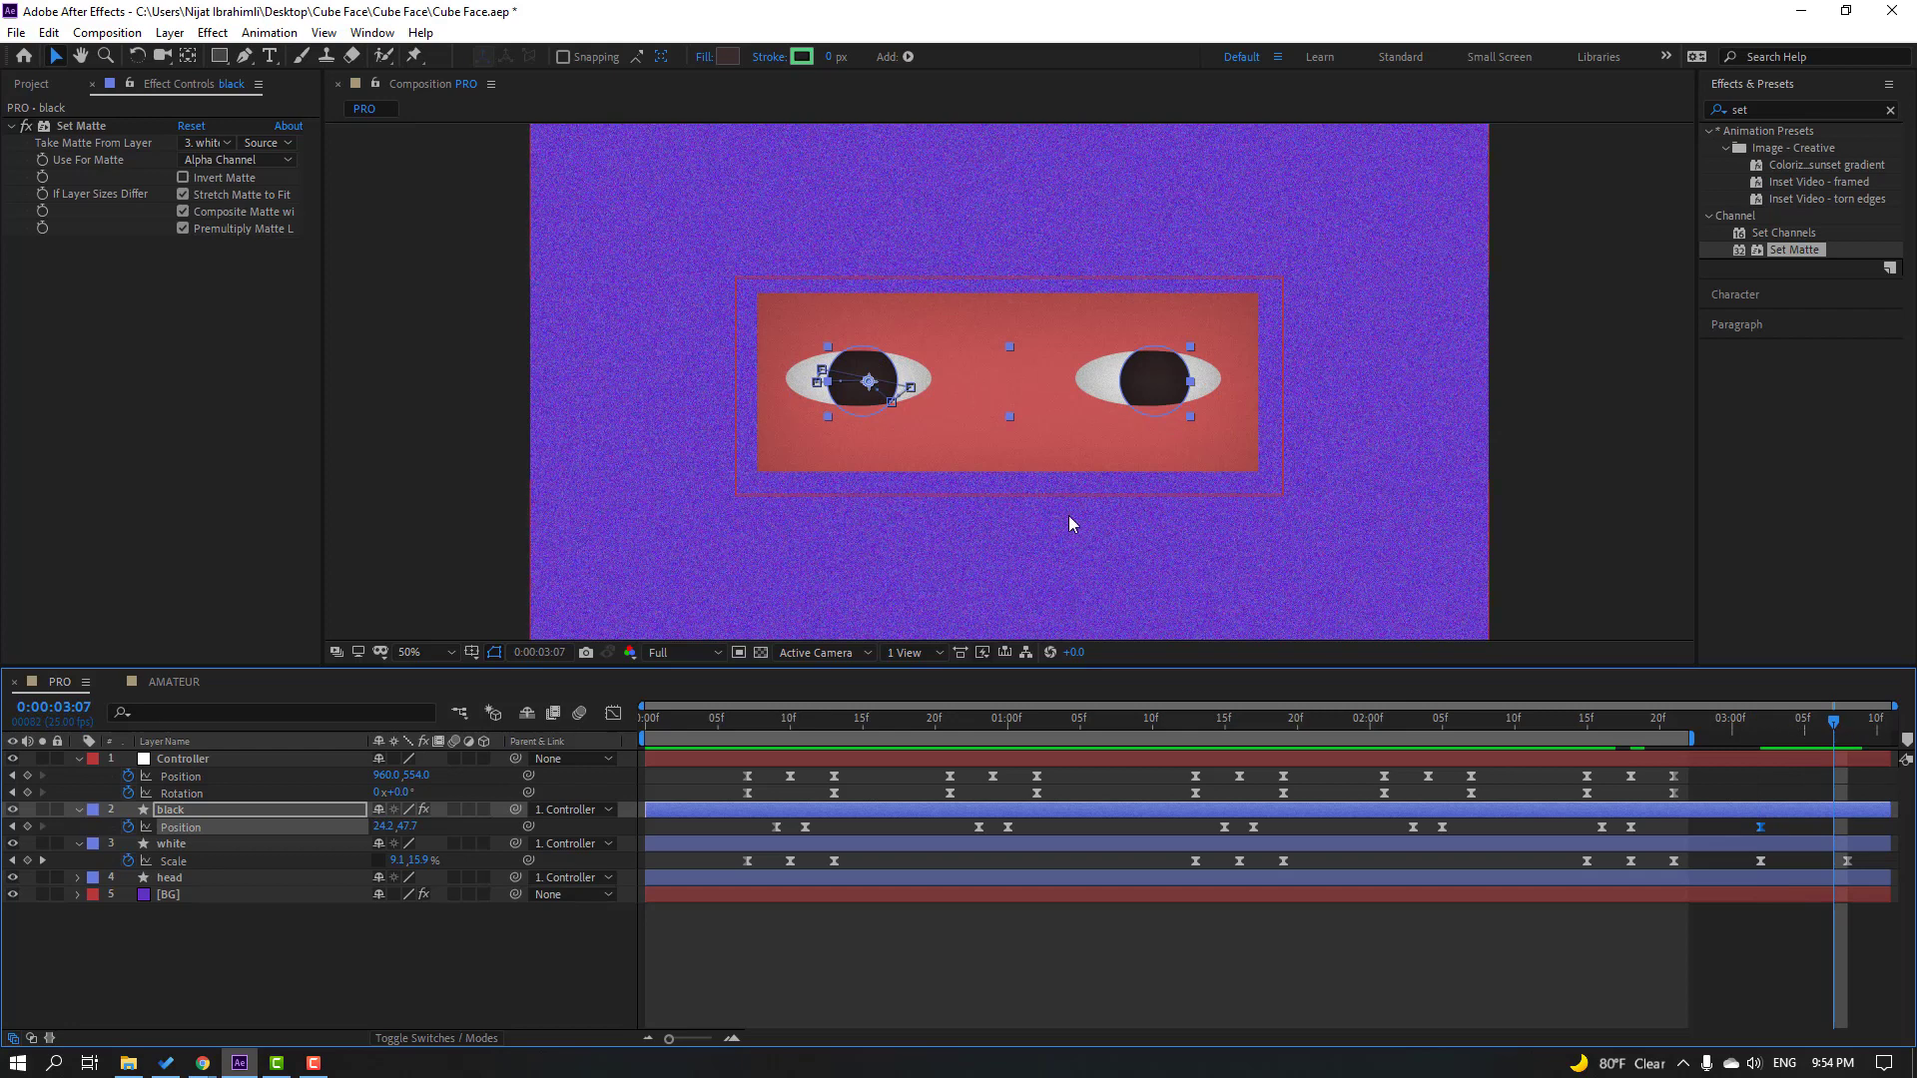
mouse_move(1140, 392)
mouse_down()
mouse_move(1138, 409)
mouse_move(1145, 378)
mouse_up()
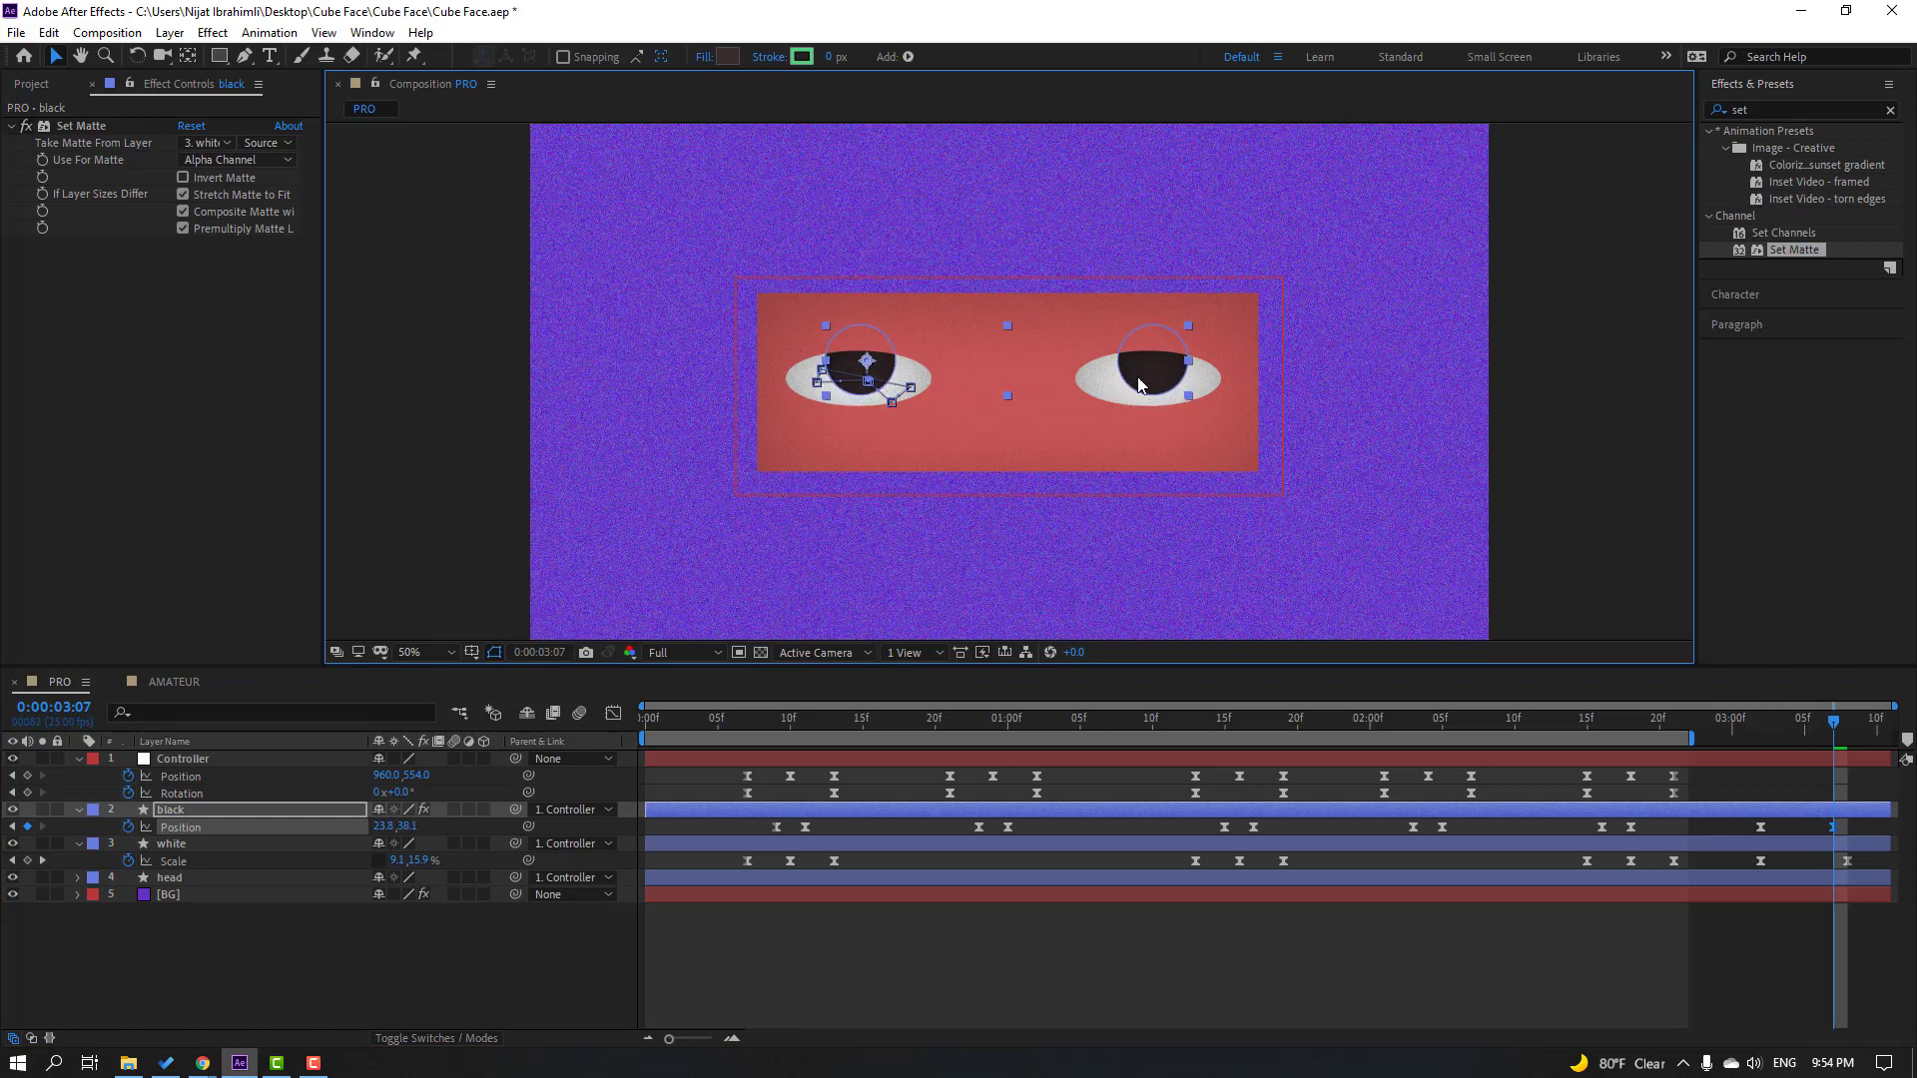
drag(1850, 862, 1834, 863)
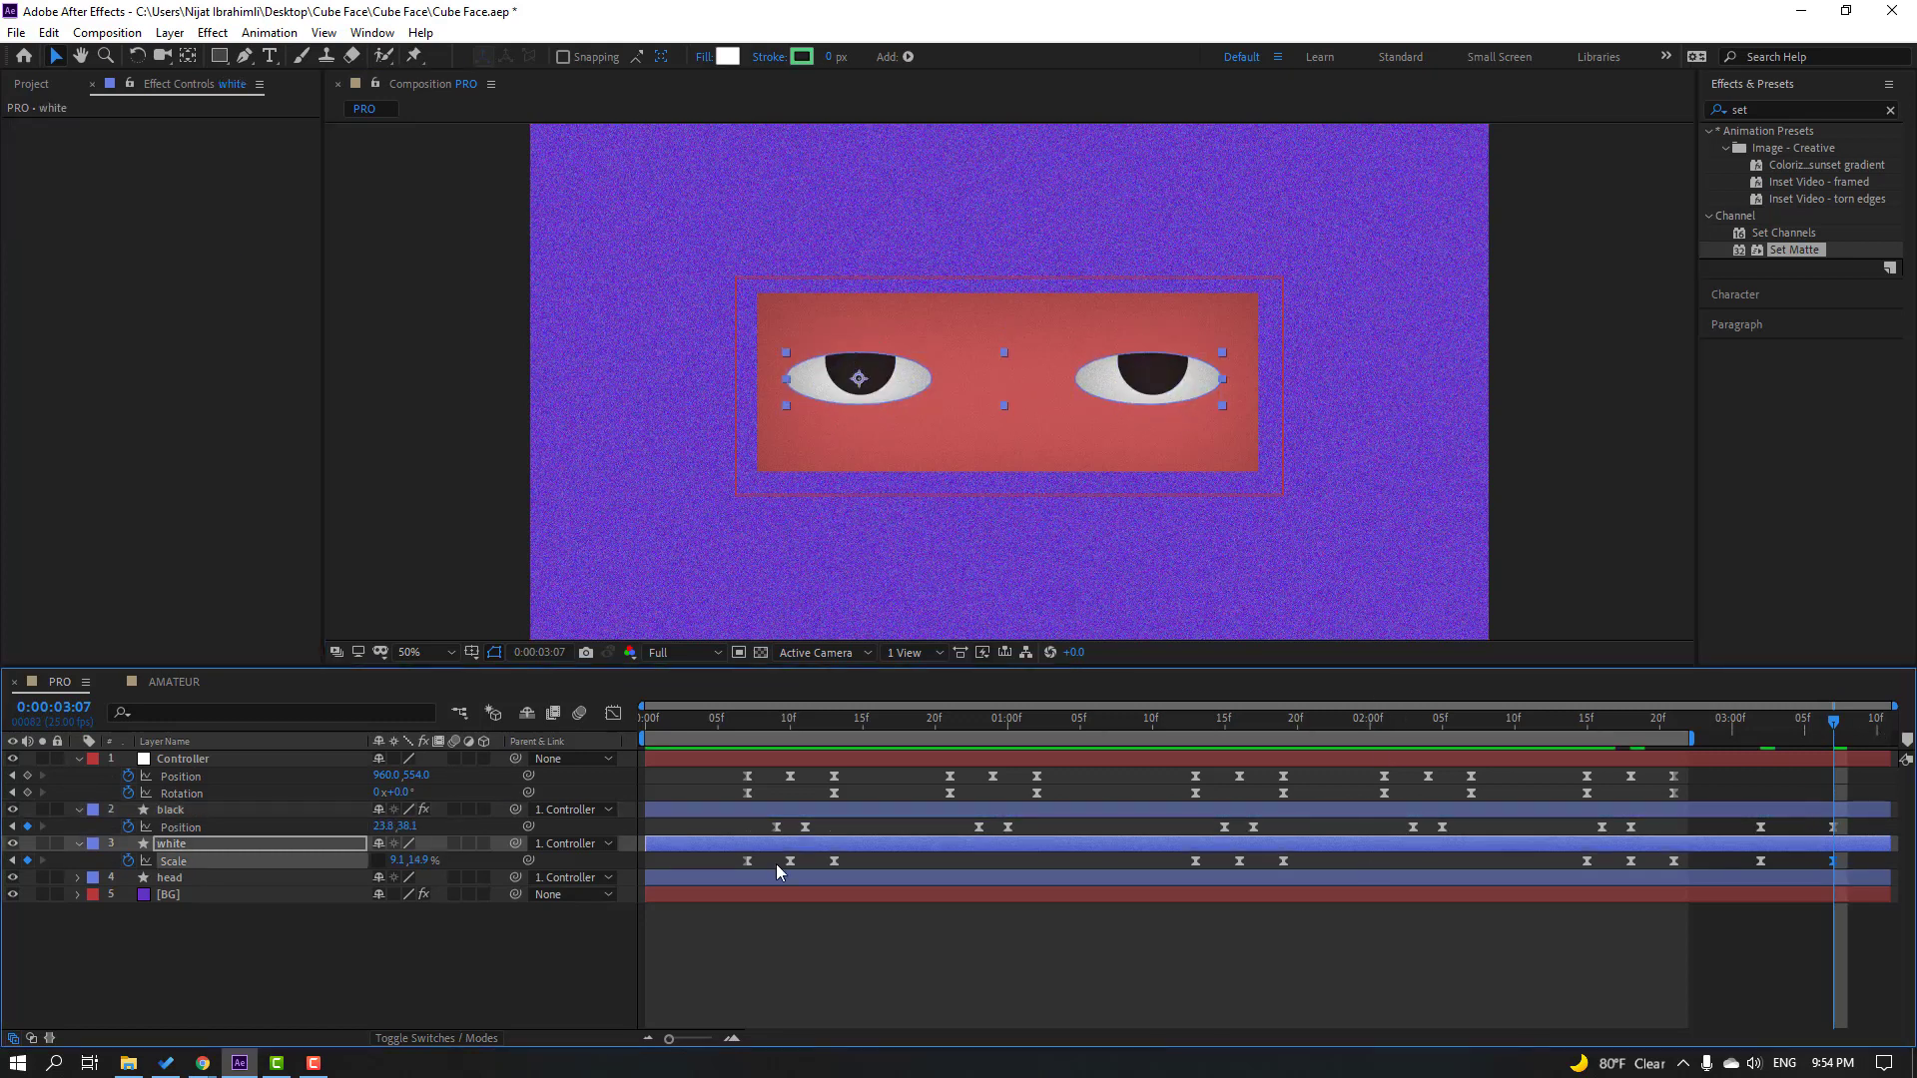
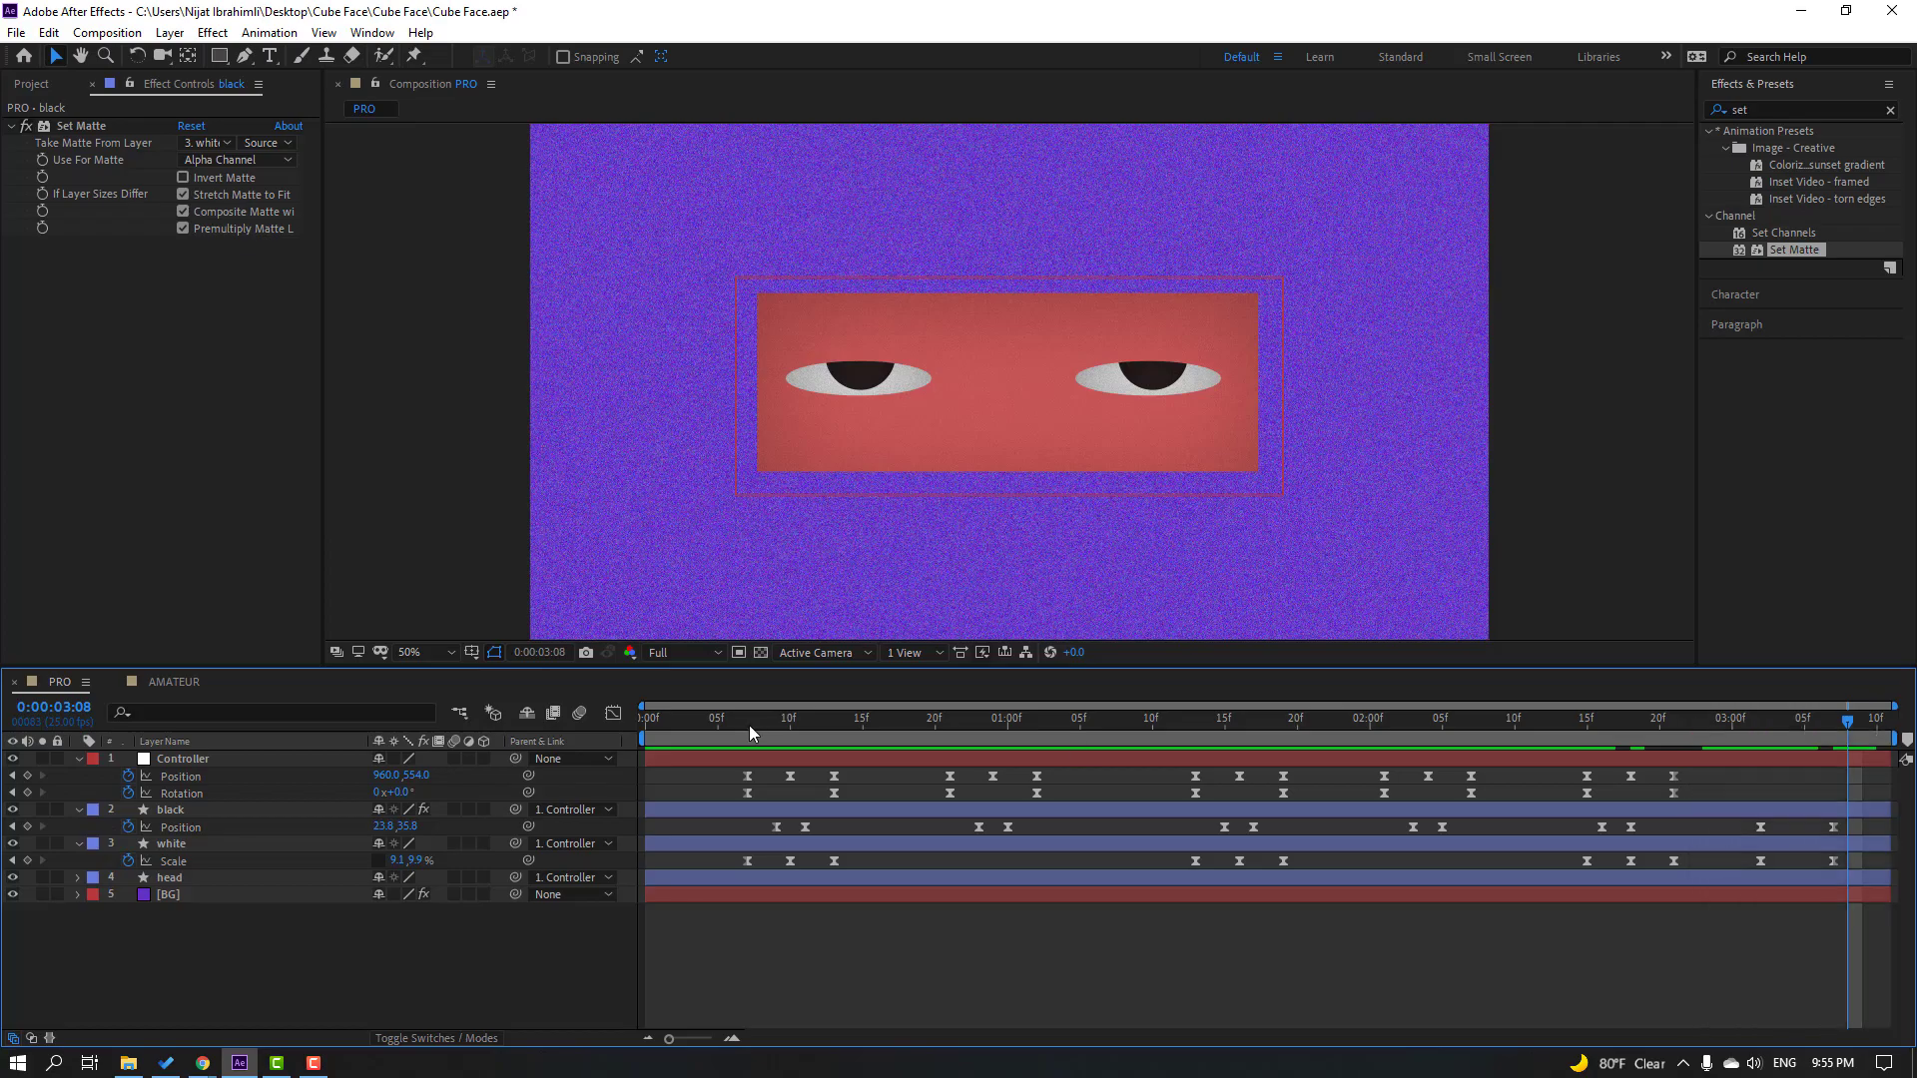
Step: Move the work-area start to about 3:00 and preview the eye animation from there
drag(639, 739, 1496, 739)
key(space)
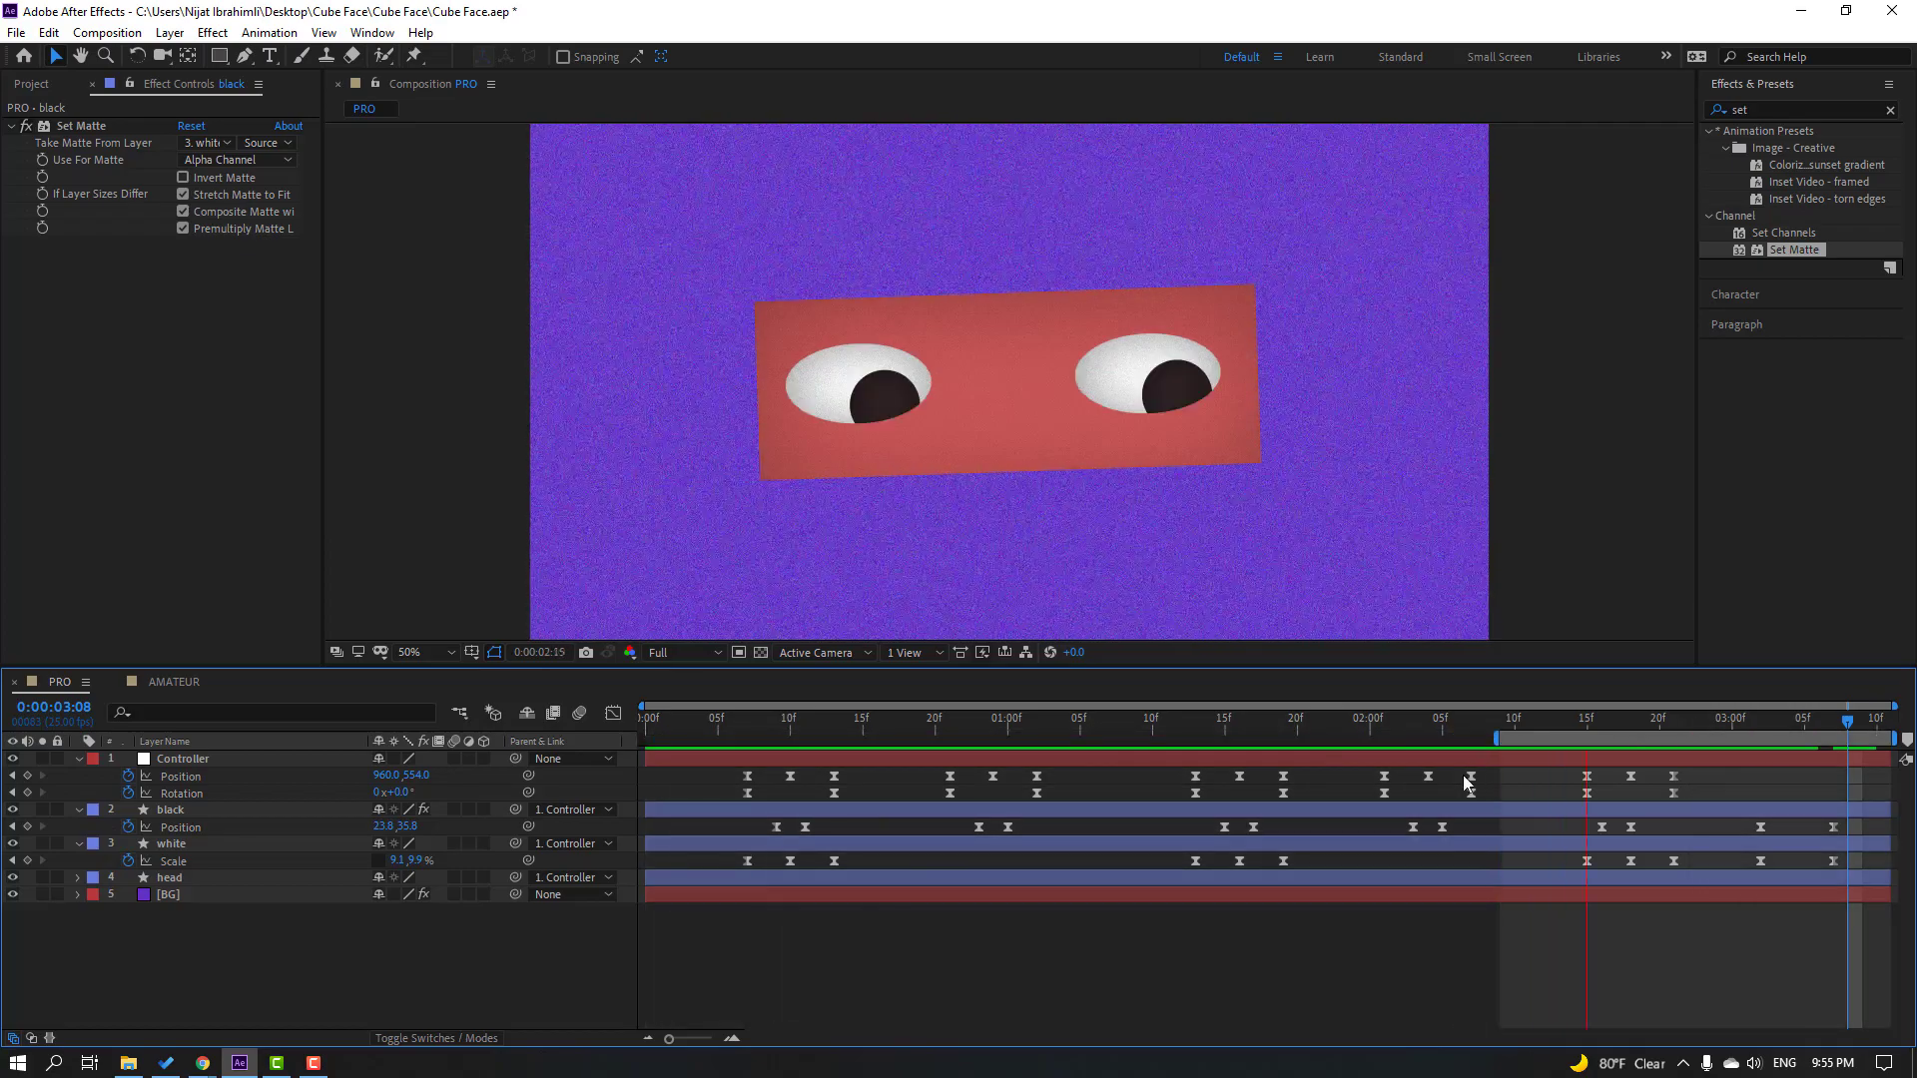
key(space)
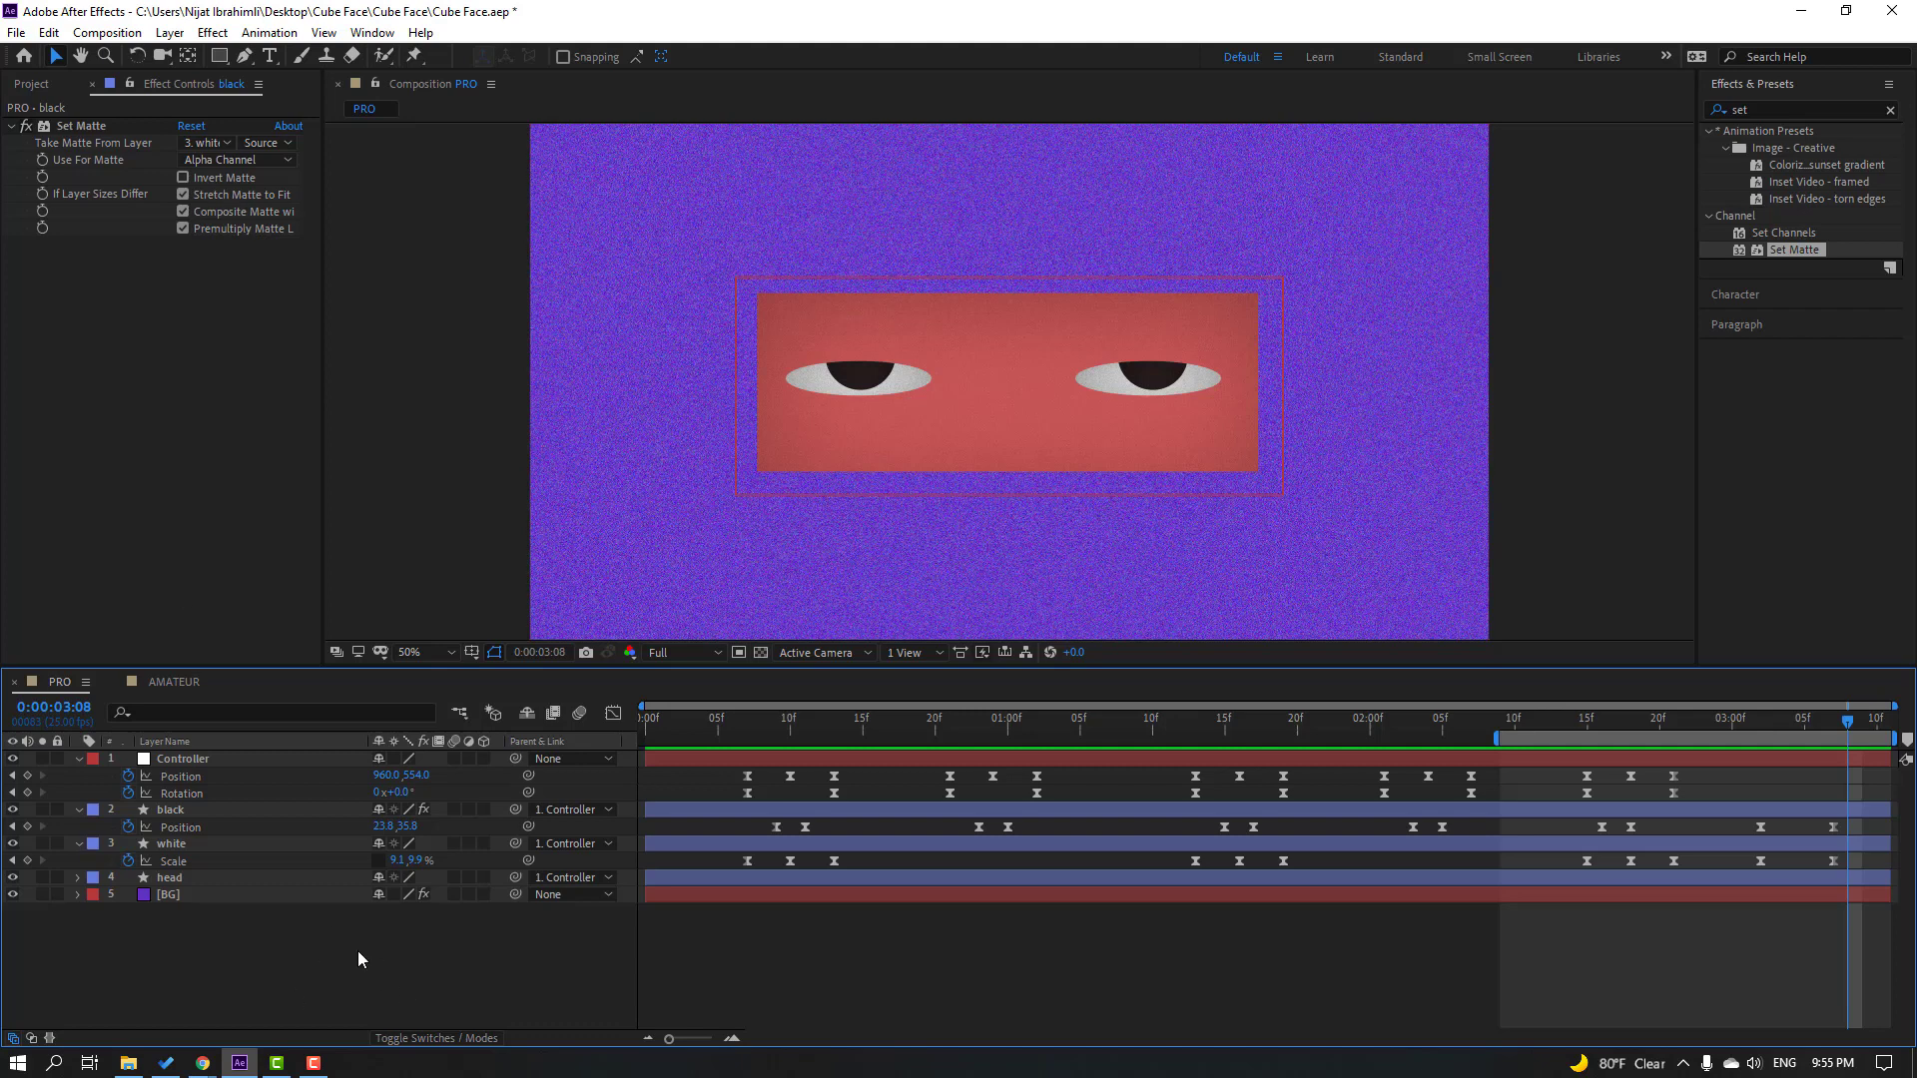
Step: Set the PRO composition duration to 0:00:06:00 and extend all five layers to 6 seconds
right_click(232, 966)
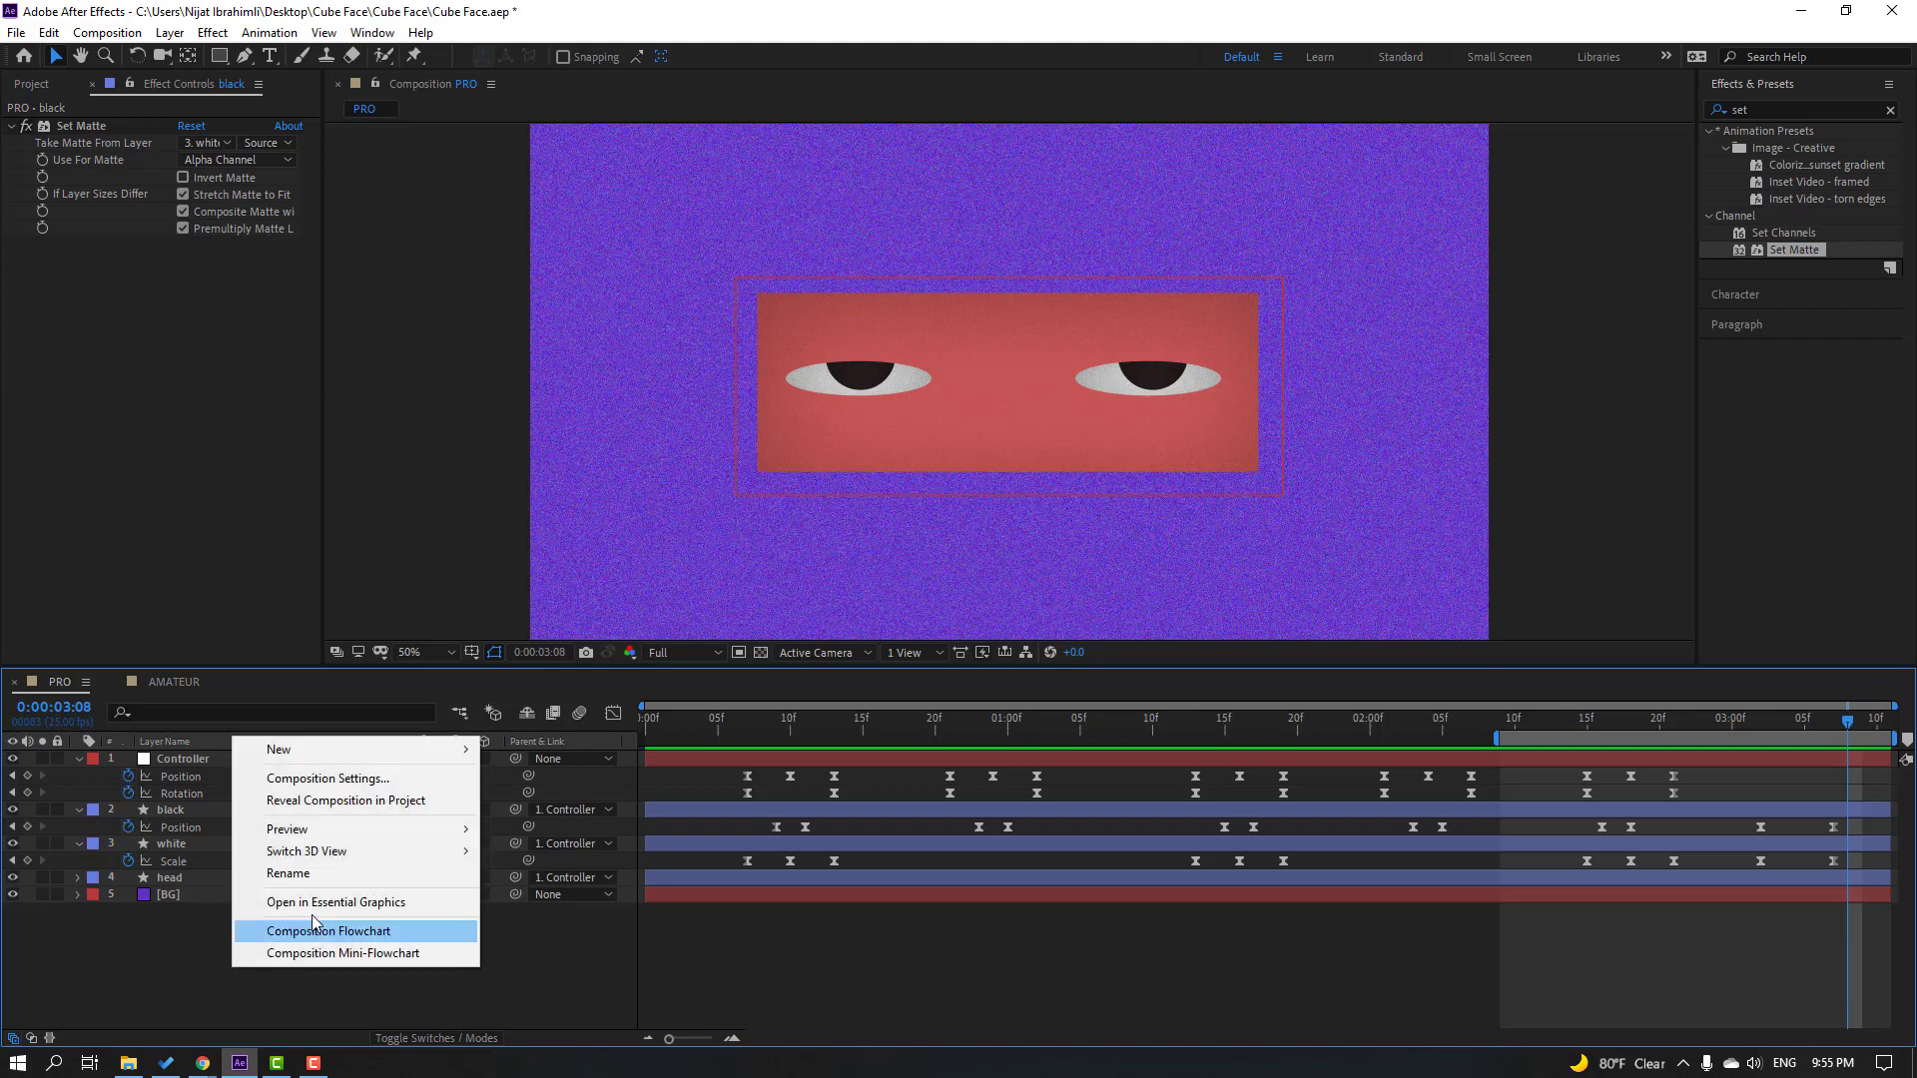
click(335, 779)
click(747, 603)
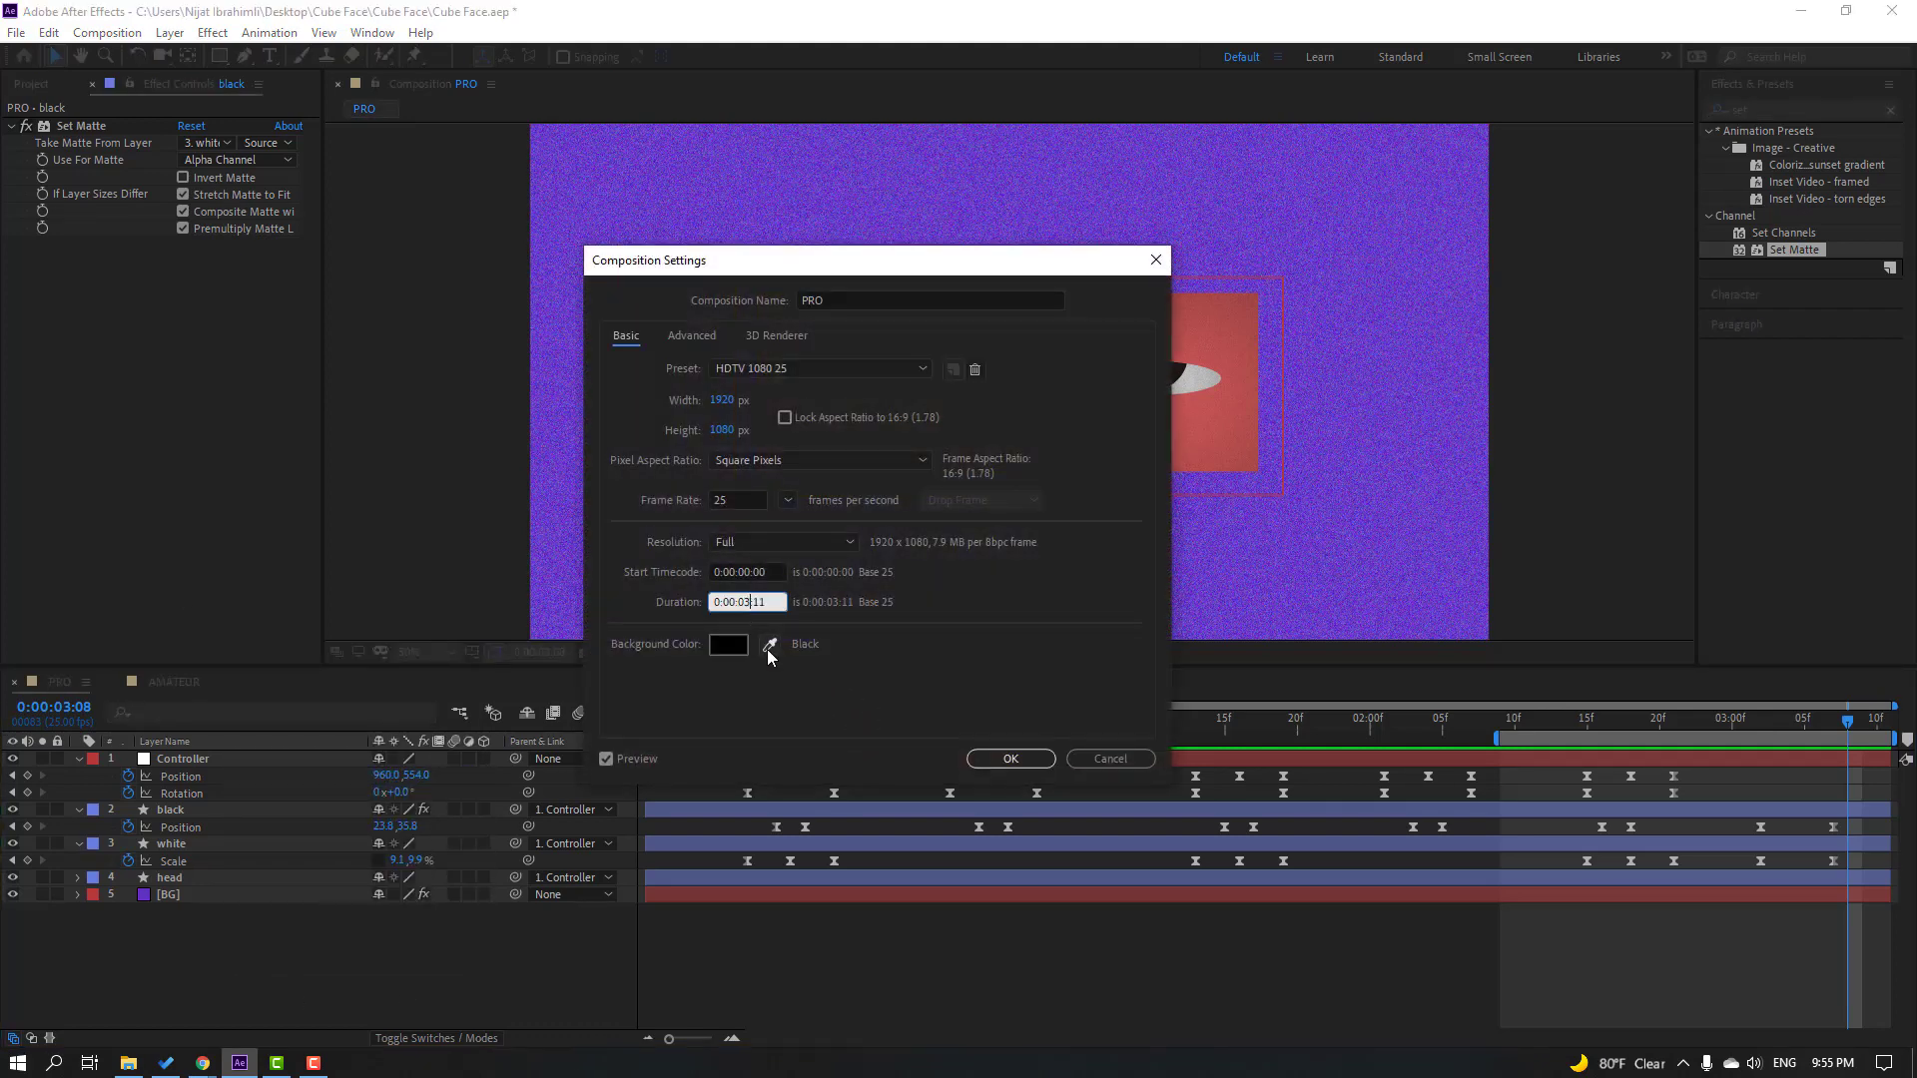
click(1008, 758)
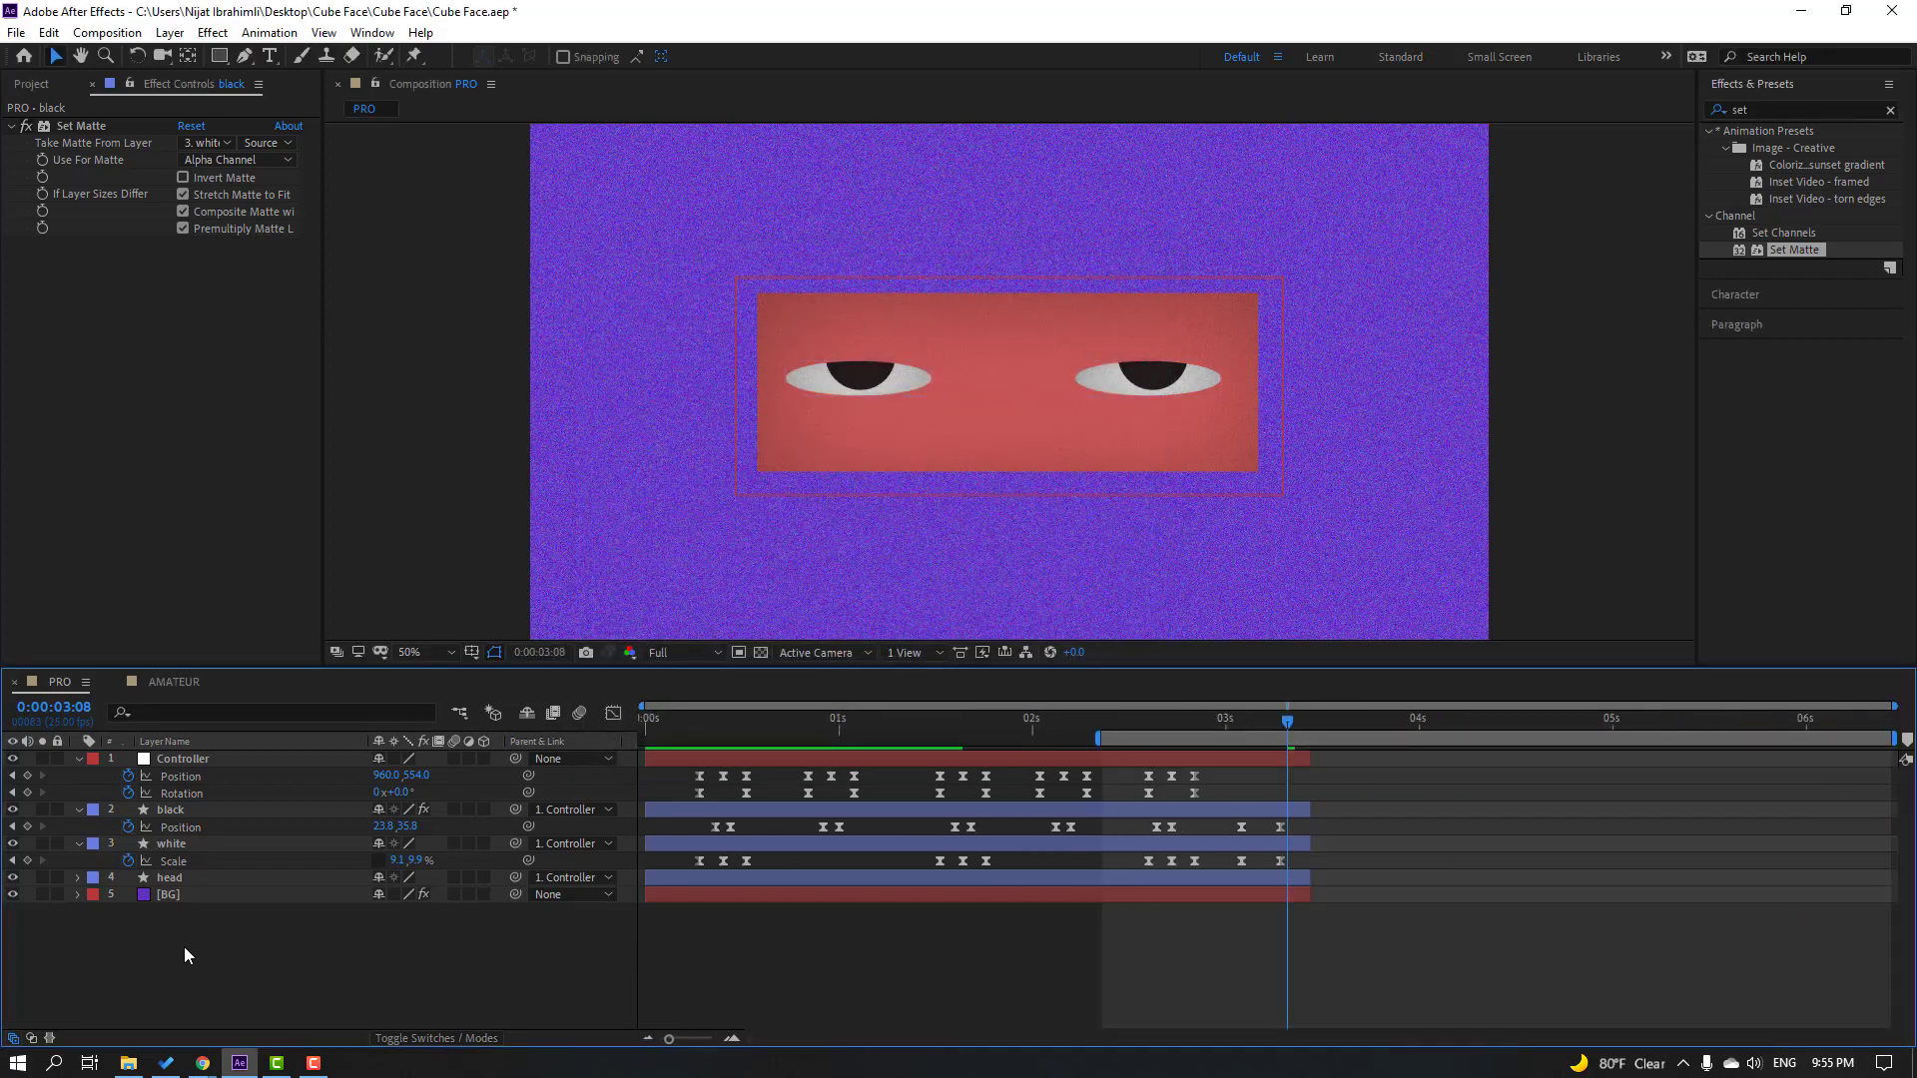
drag(141, 957, 230, 744)
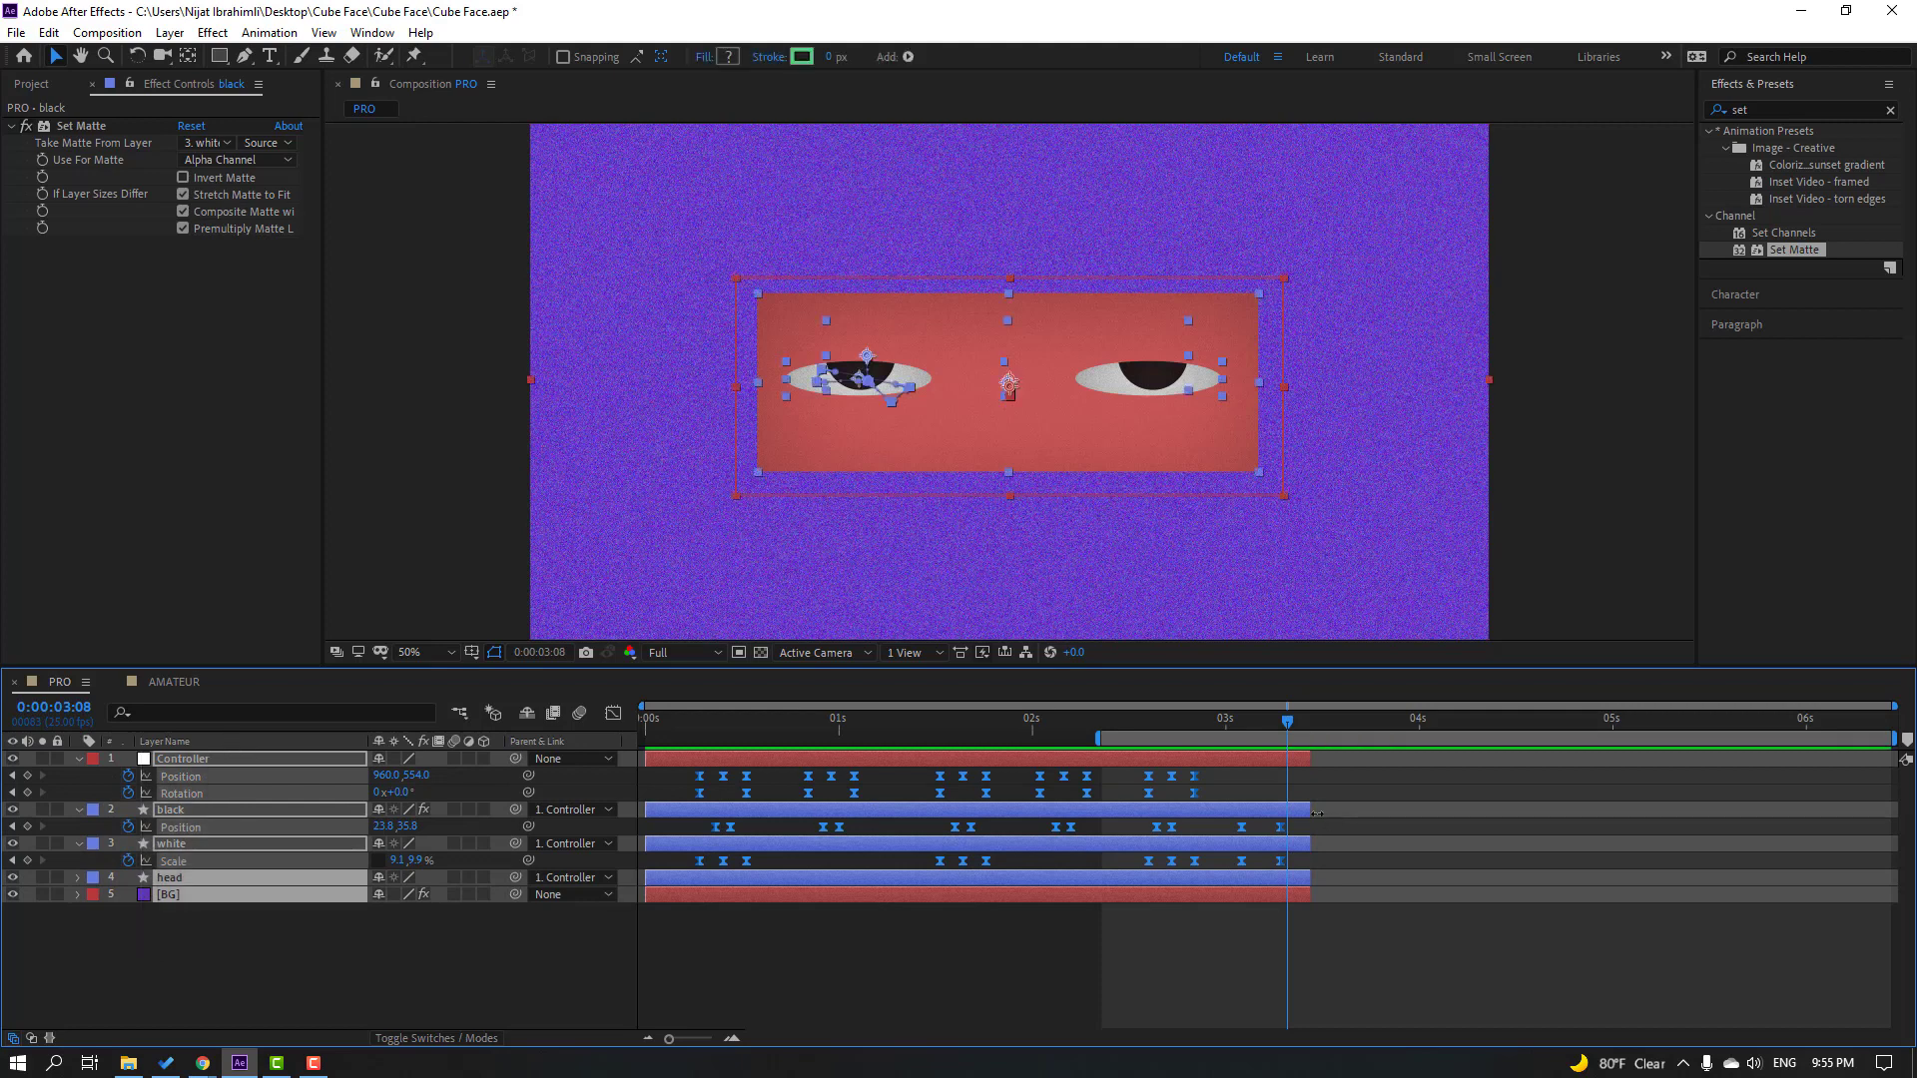
drag(1311, 760, 1879, 764)
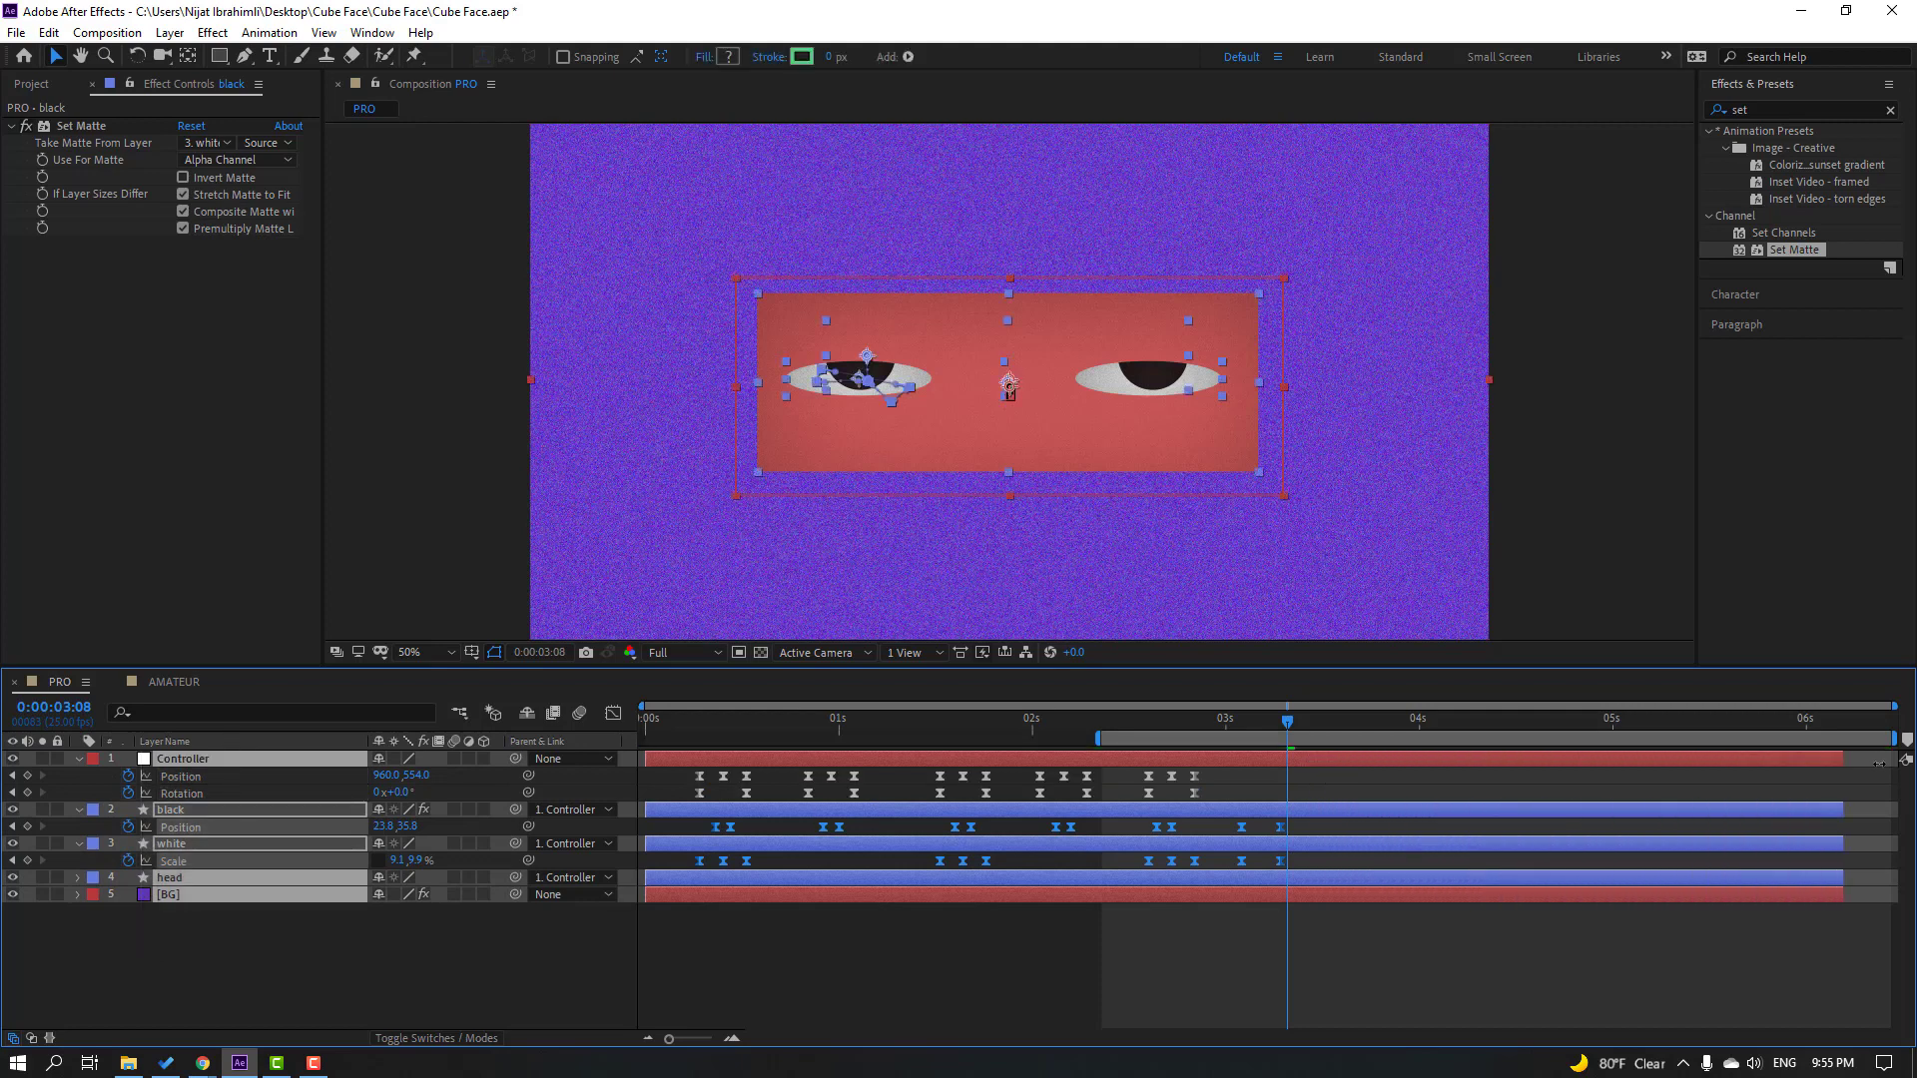
click(1418, 978)
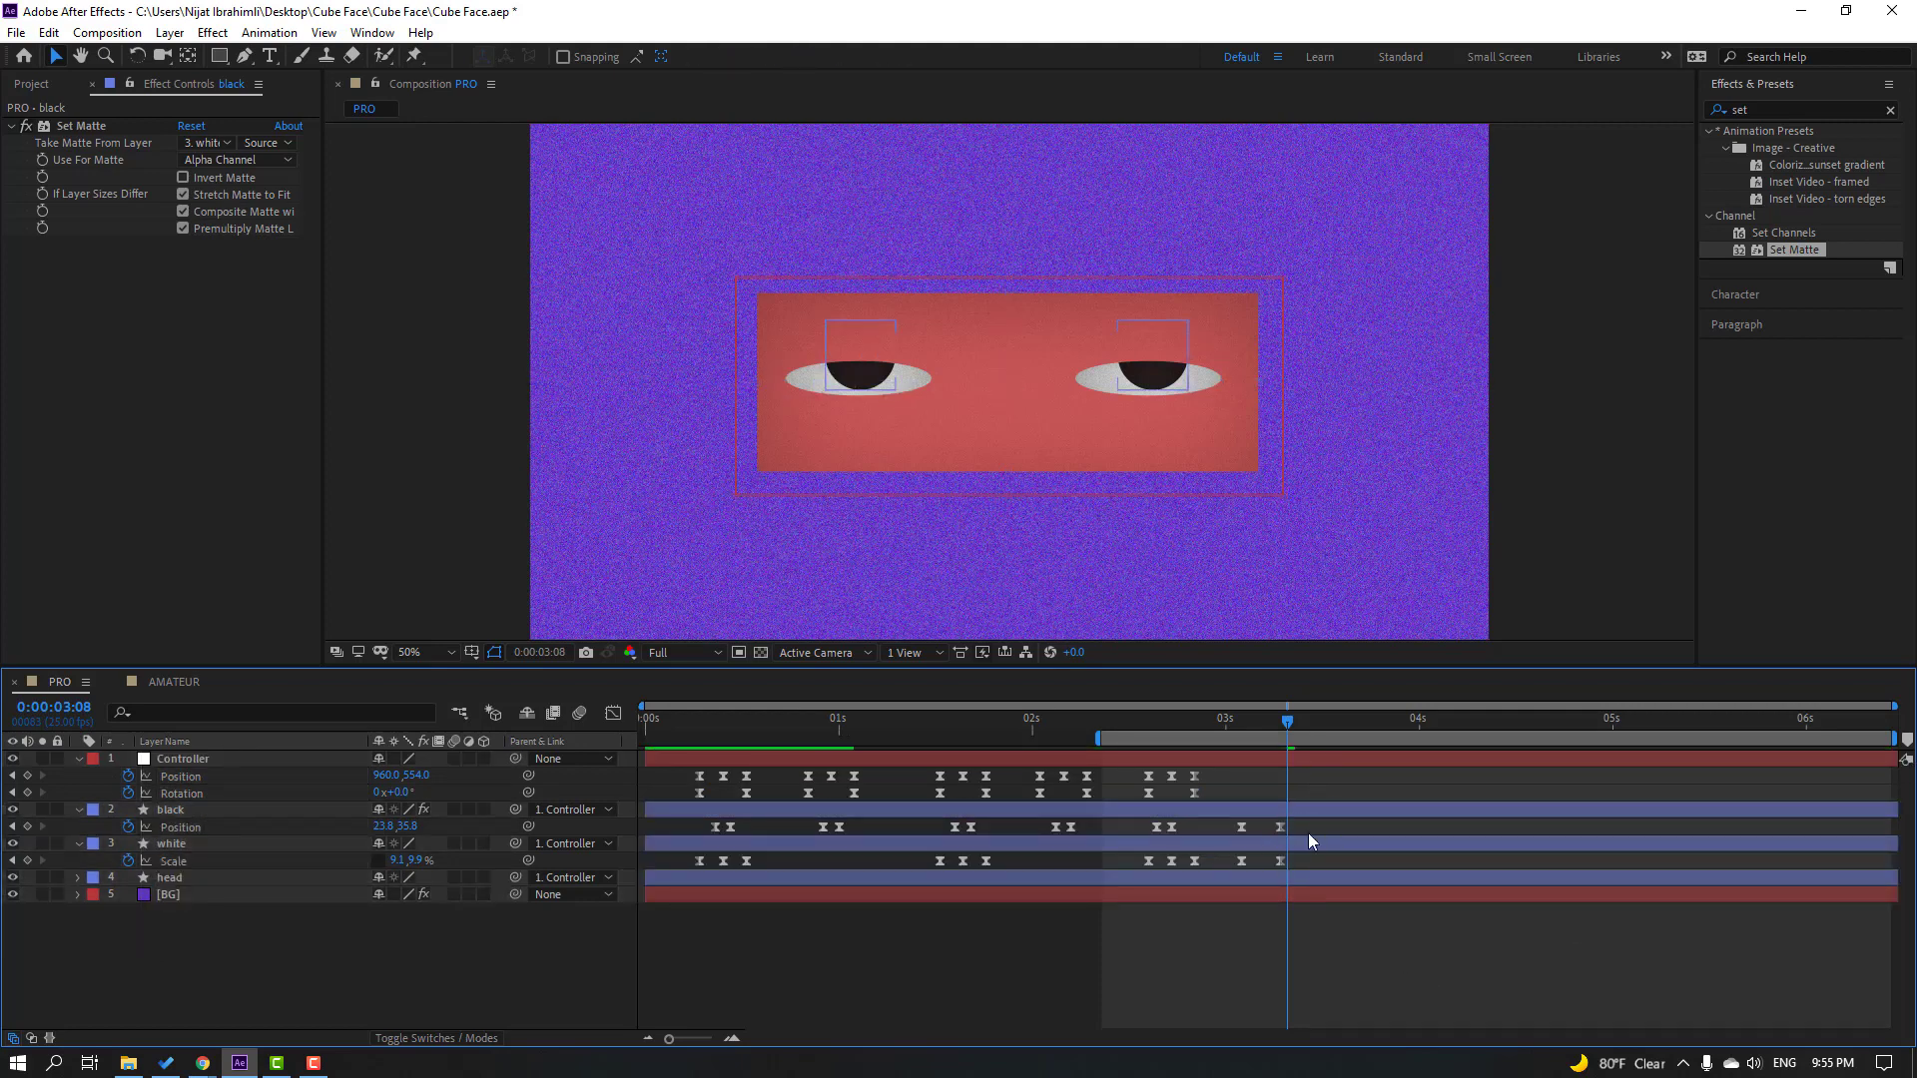
Step: Shift the last black Position and white Scale keyframes slightly earlier, previewing, and park at 3:04
drag(1326, 825, 1316, 865)
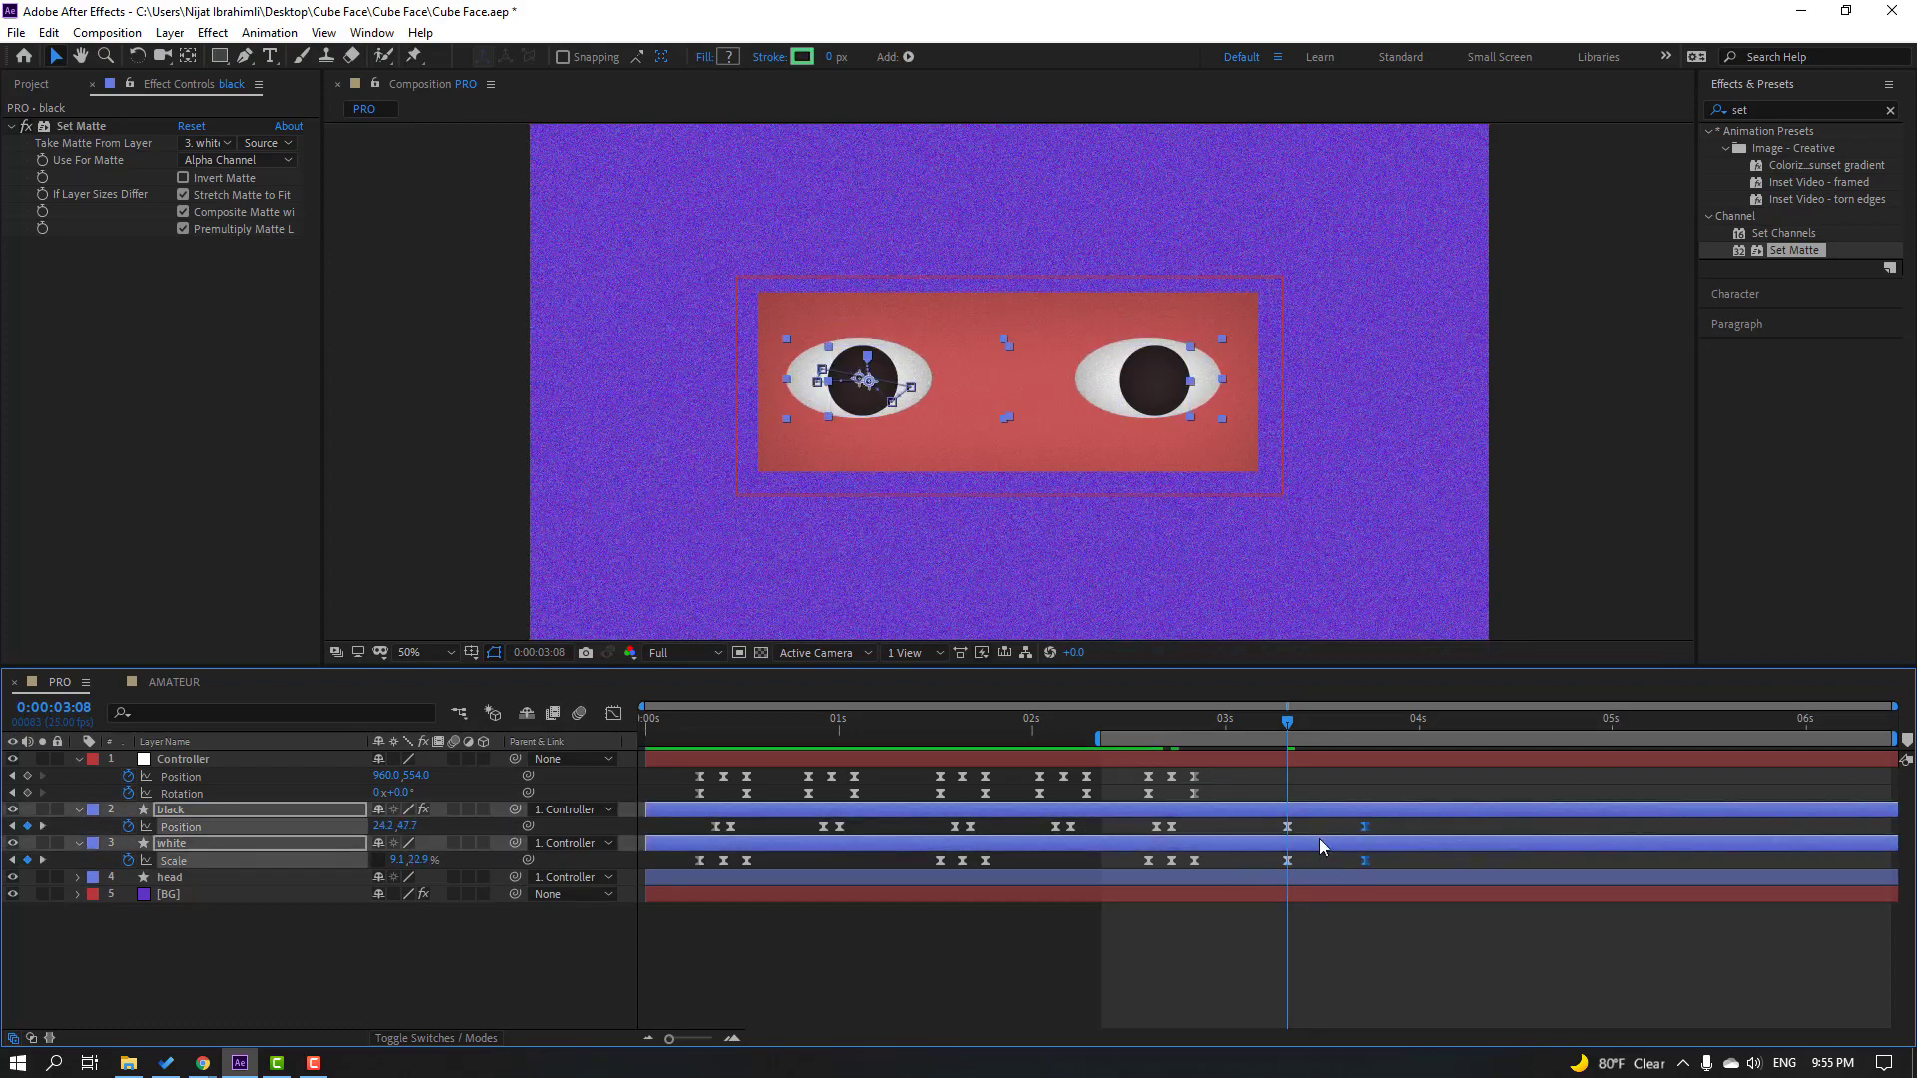
key(space)
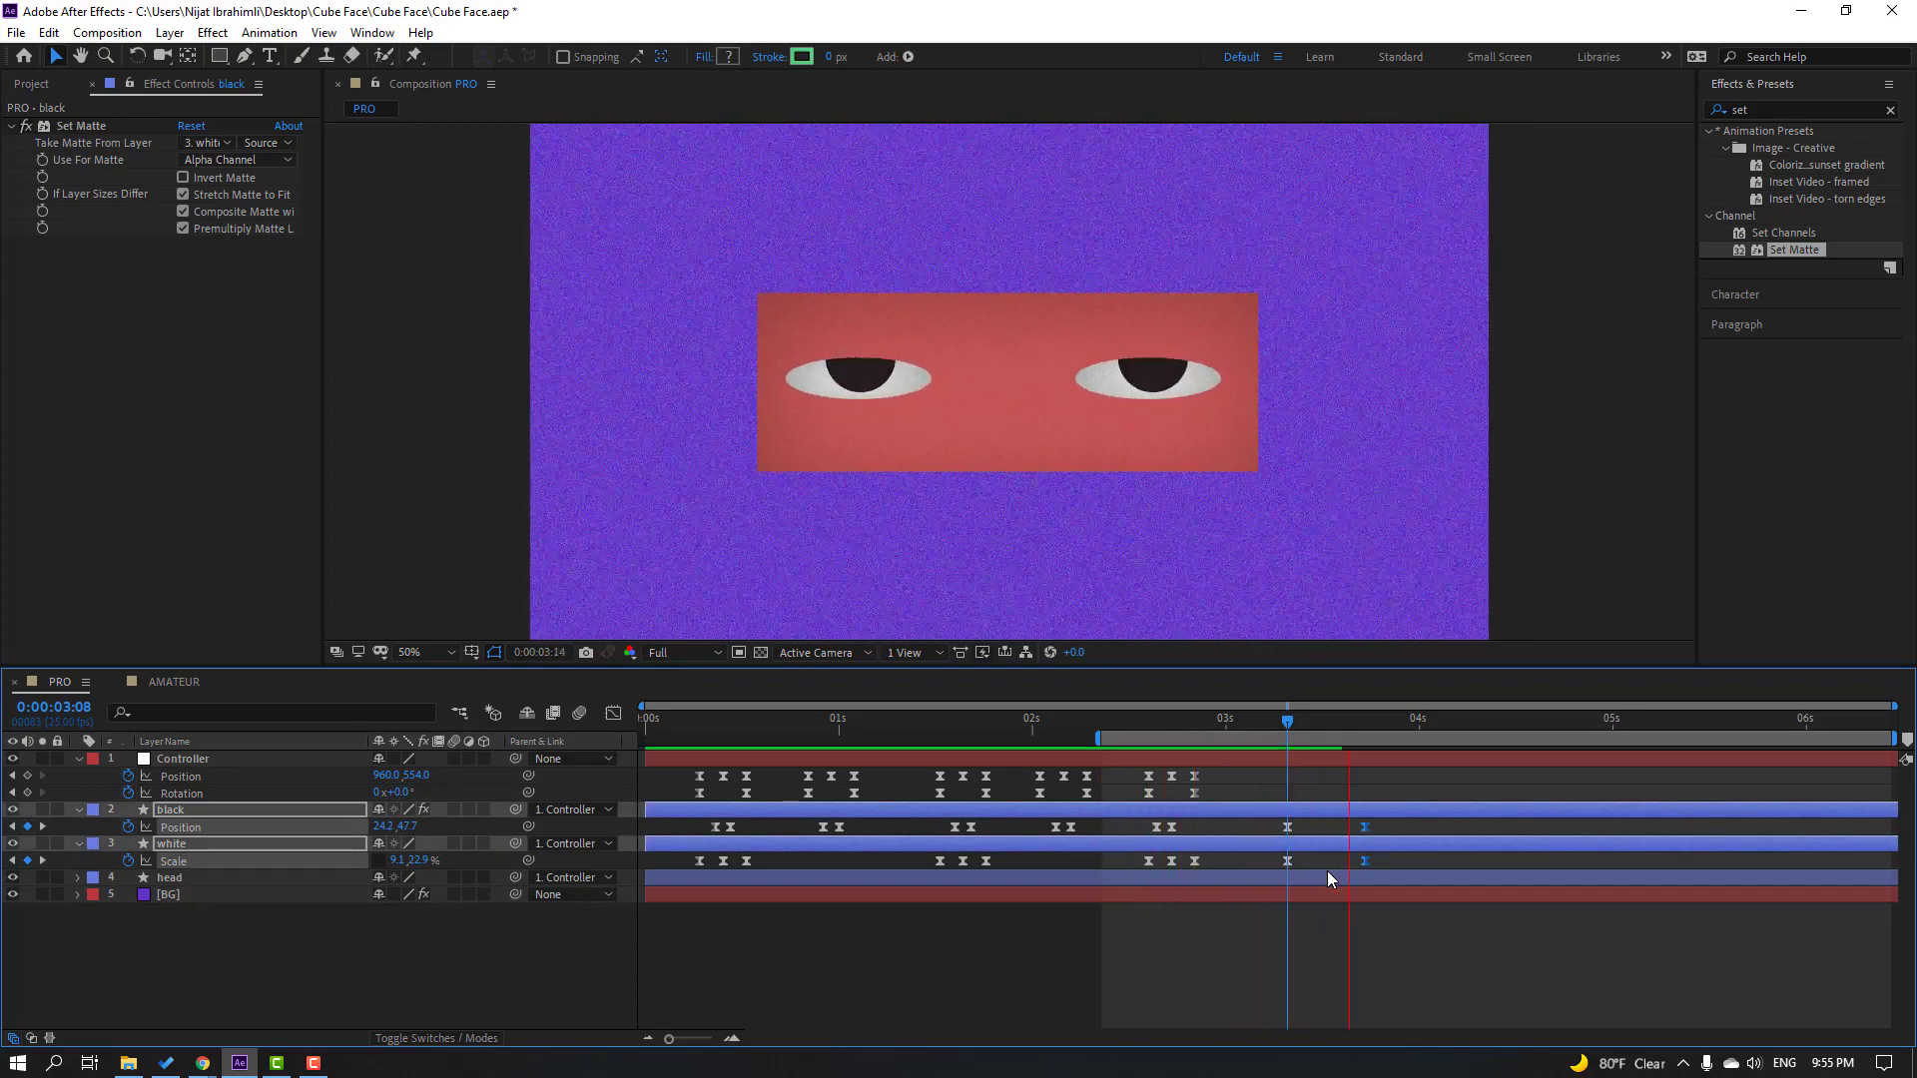
key(space)
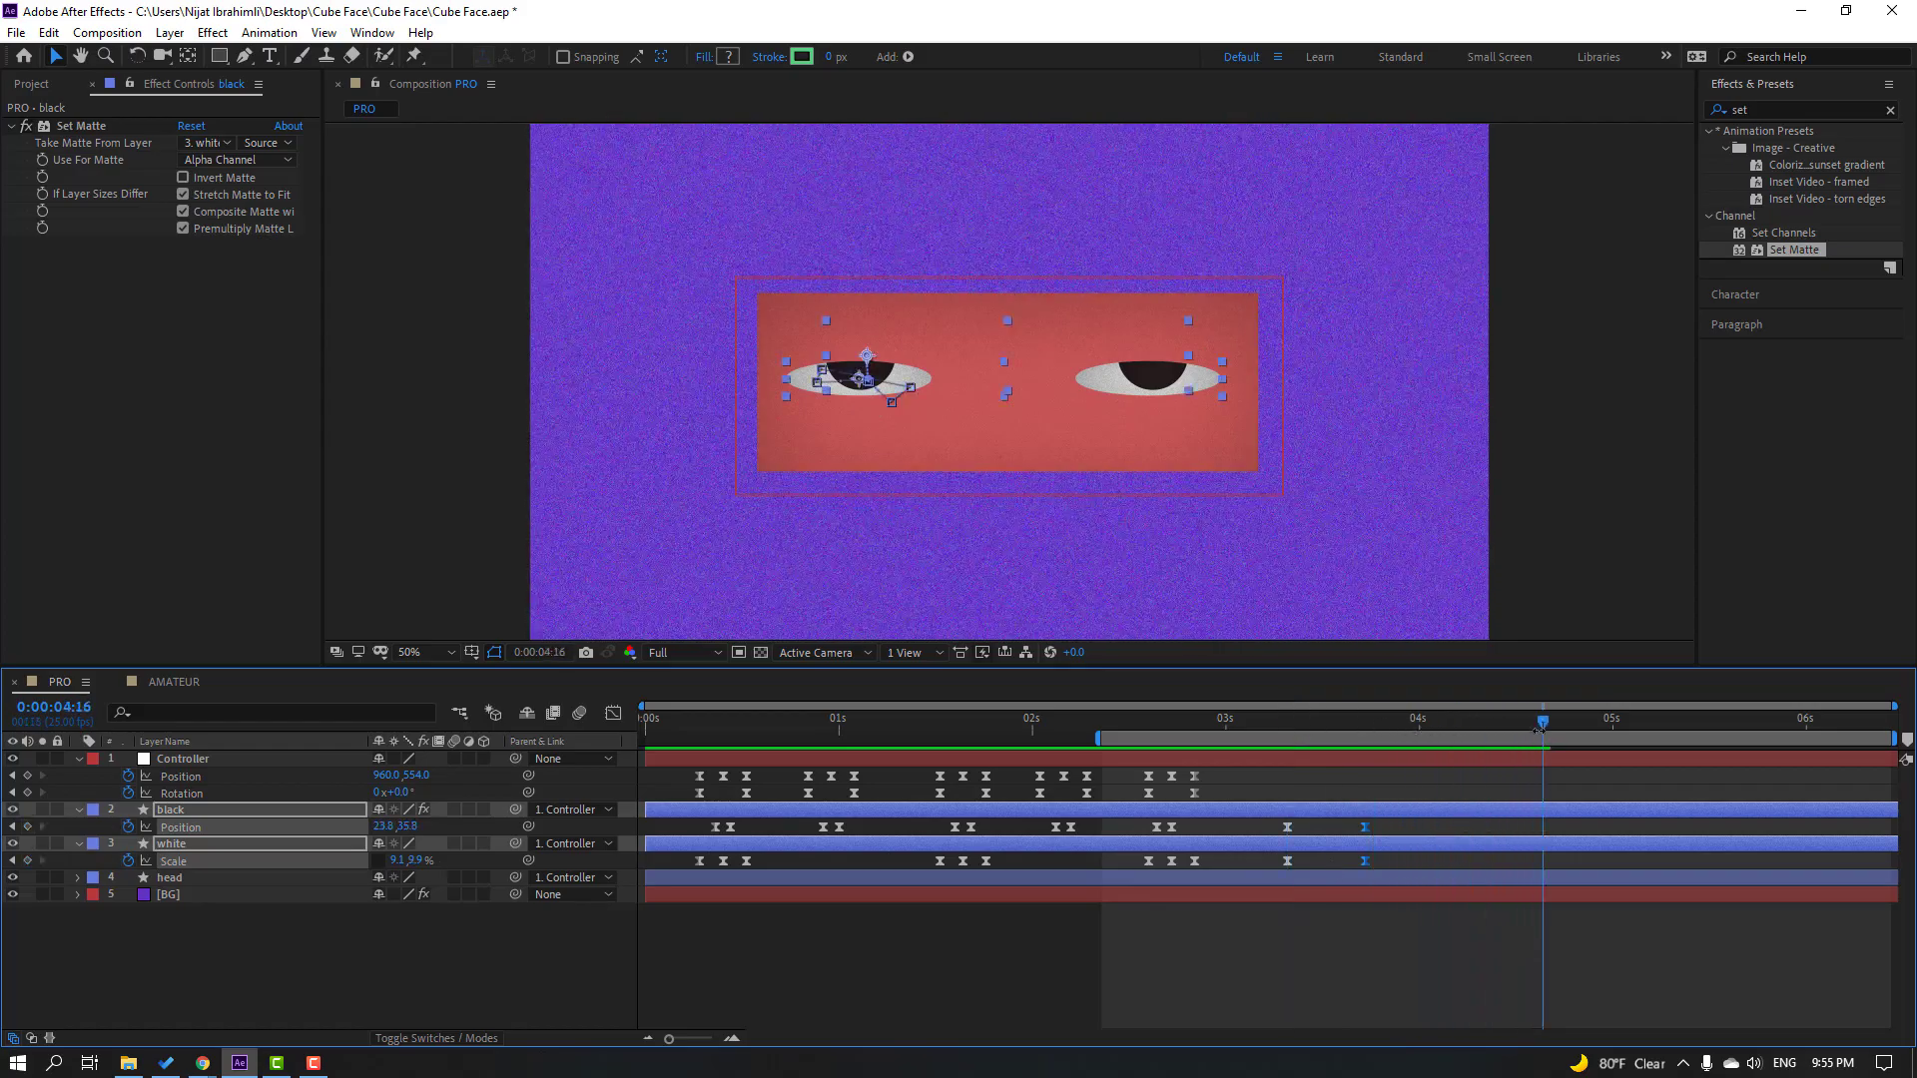
key(n)
key(space)
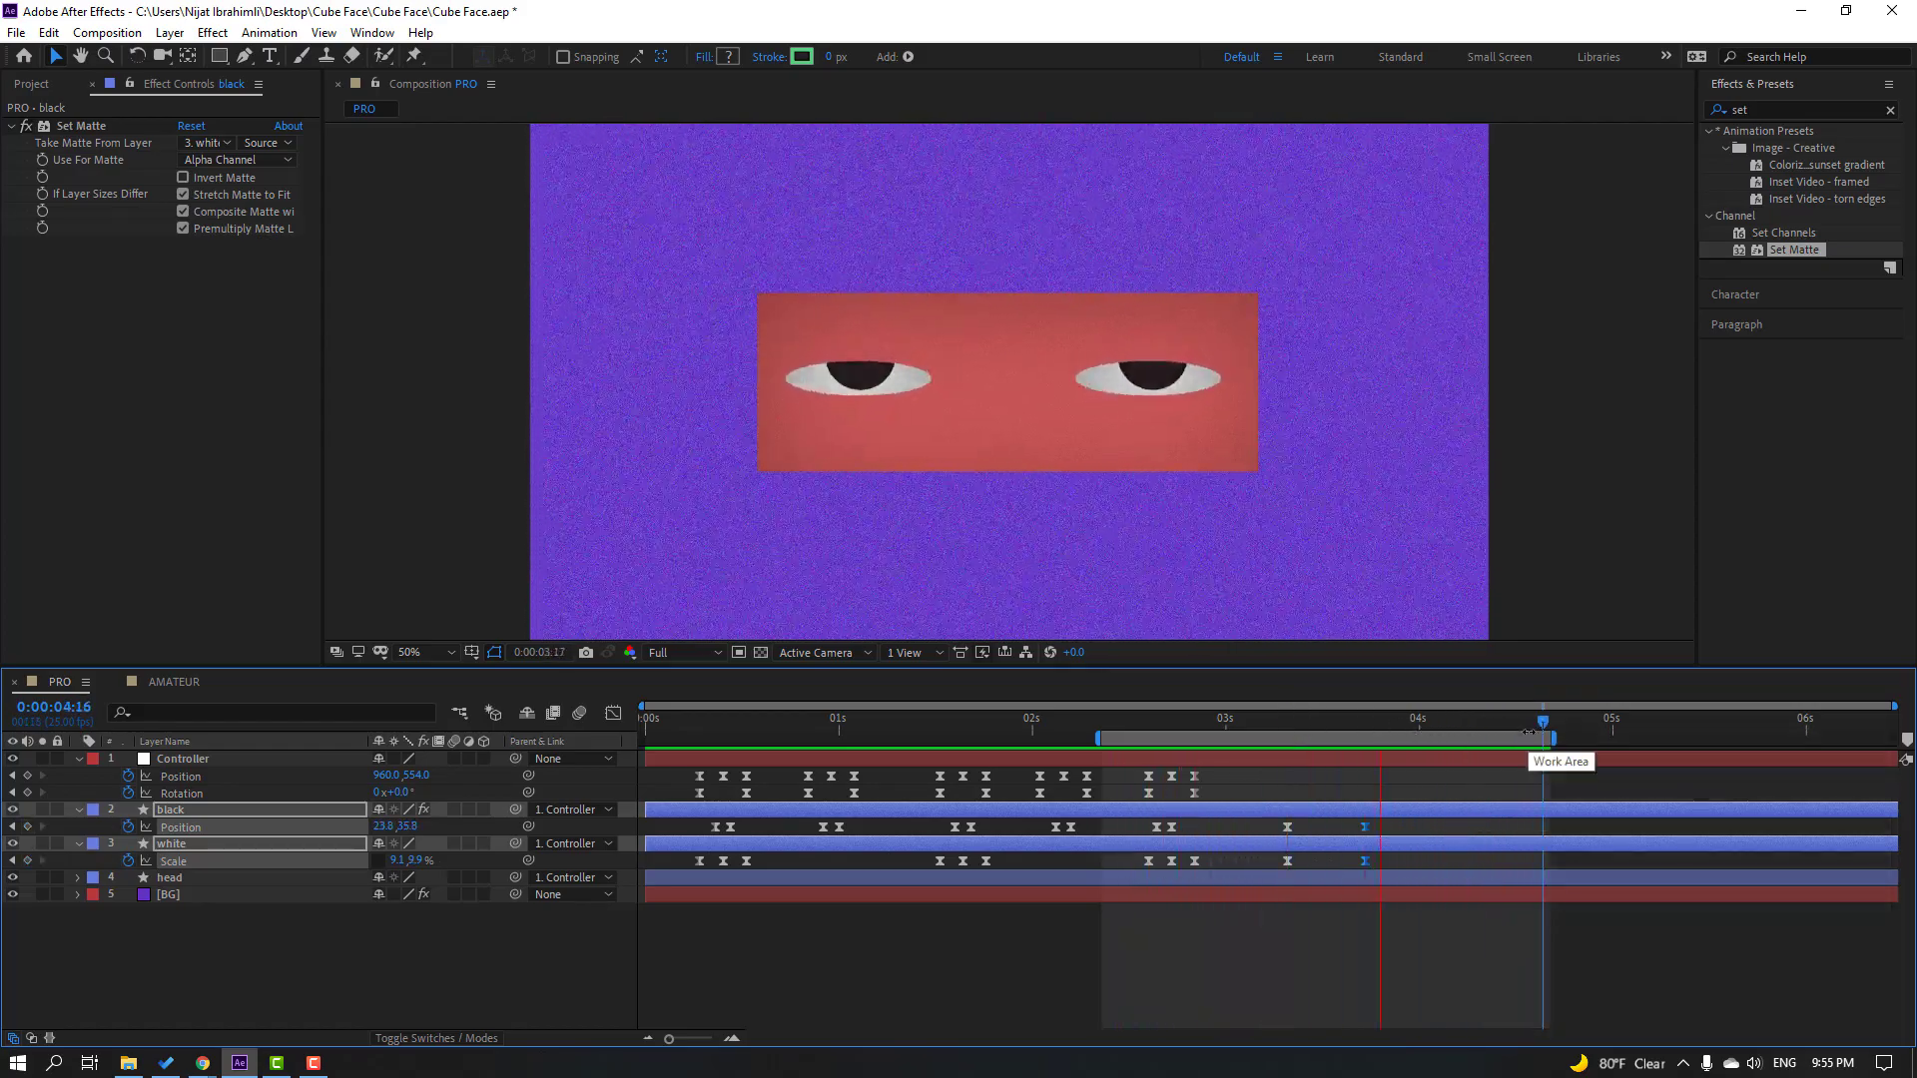
drag(1366, 827, 1284, 865)
key(space)
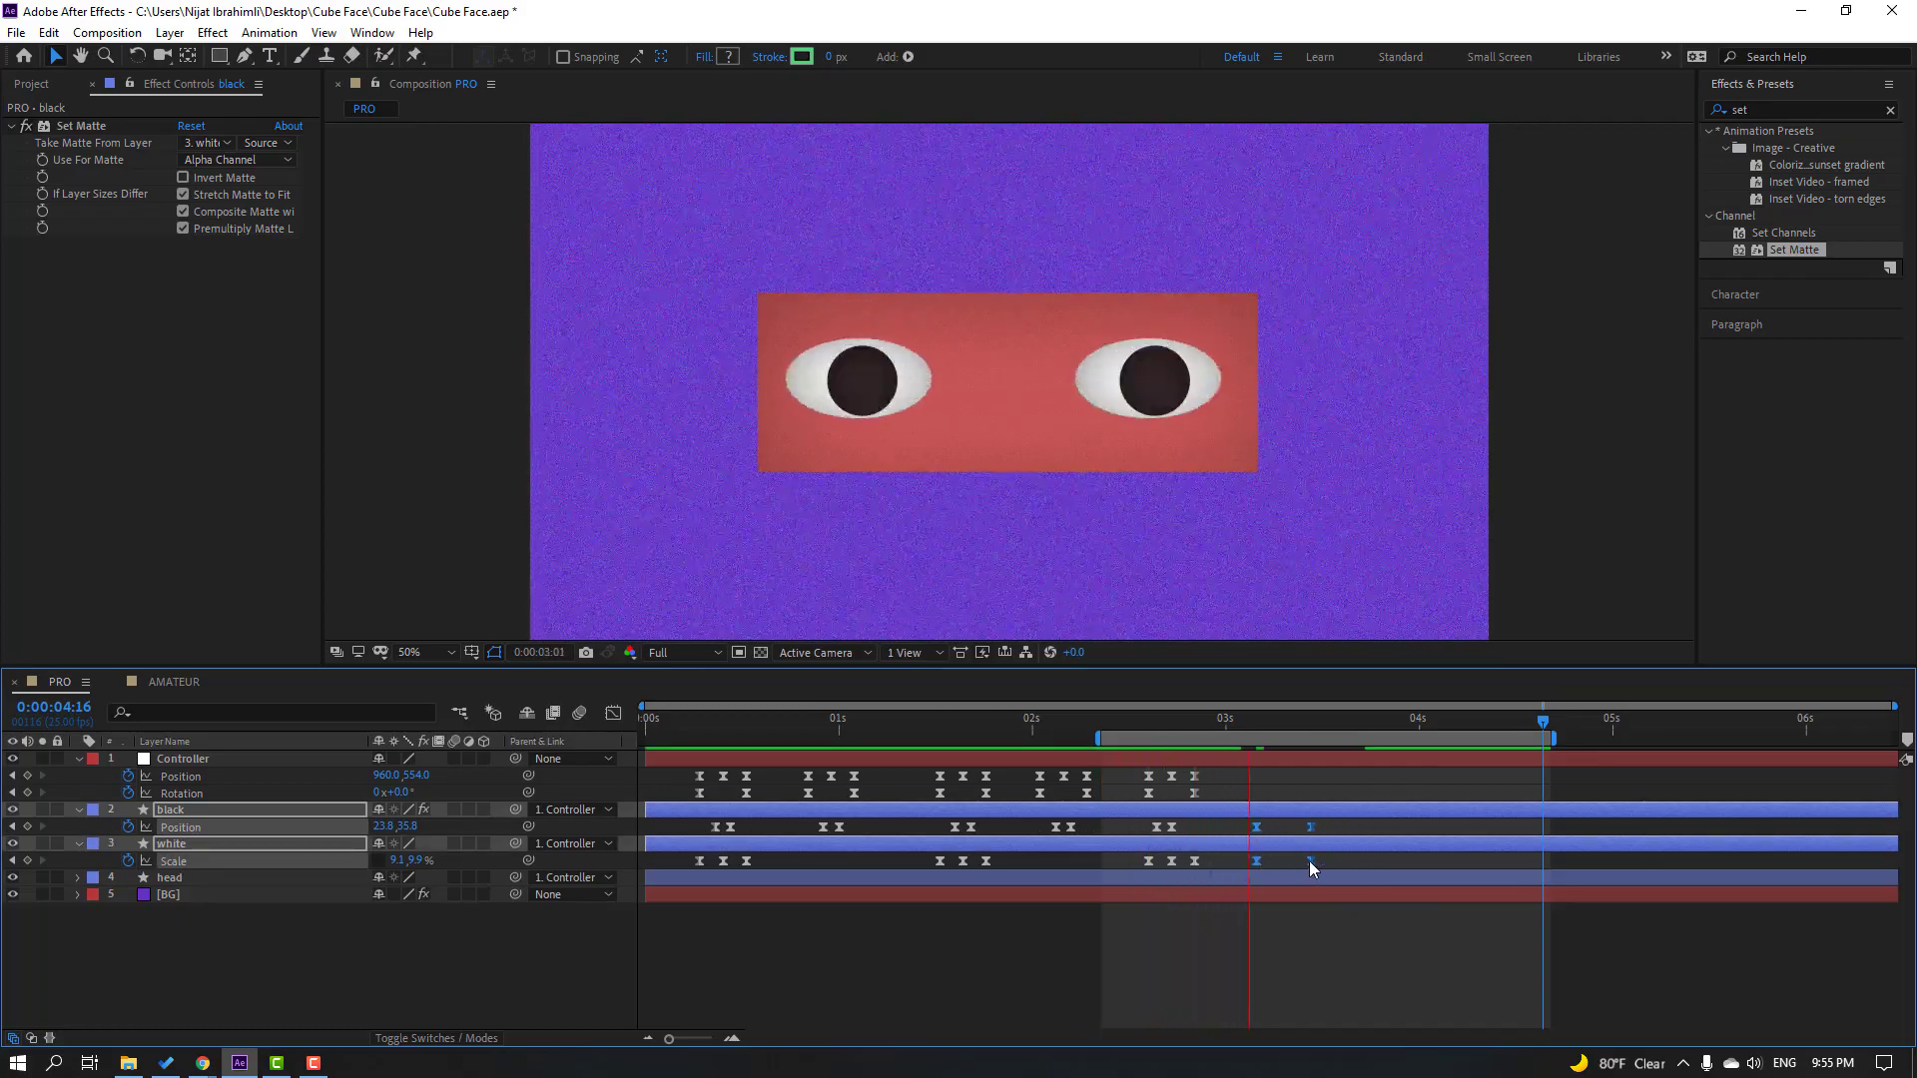
click(1260, 715)
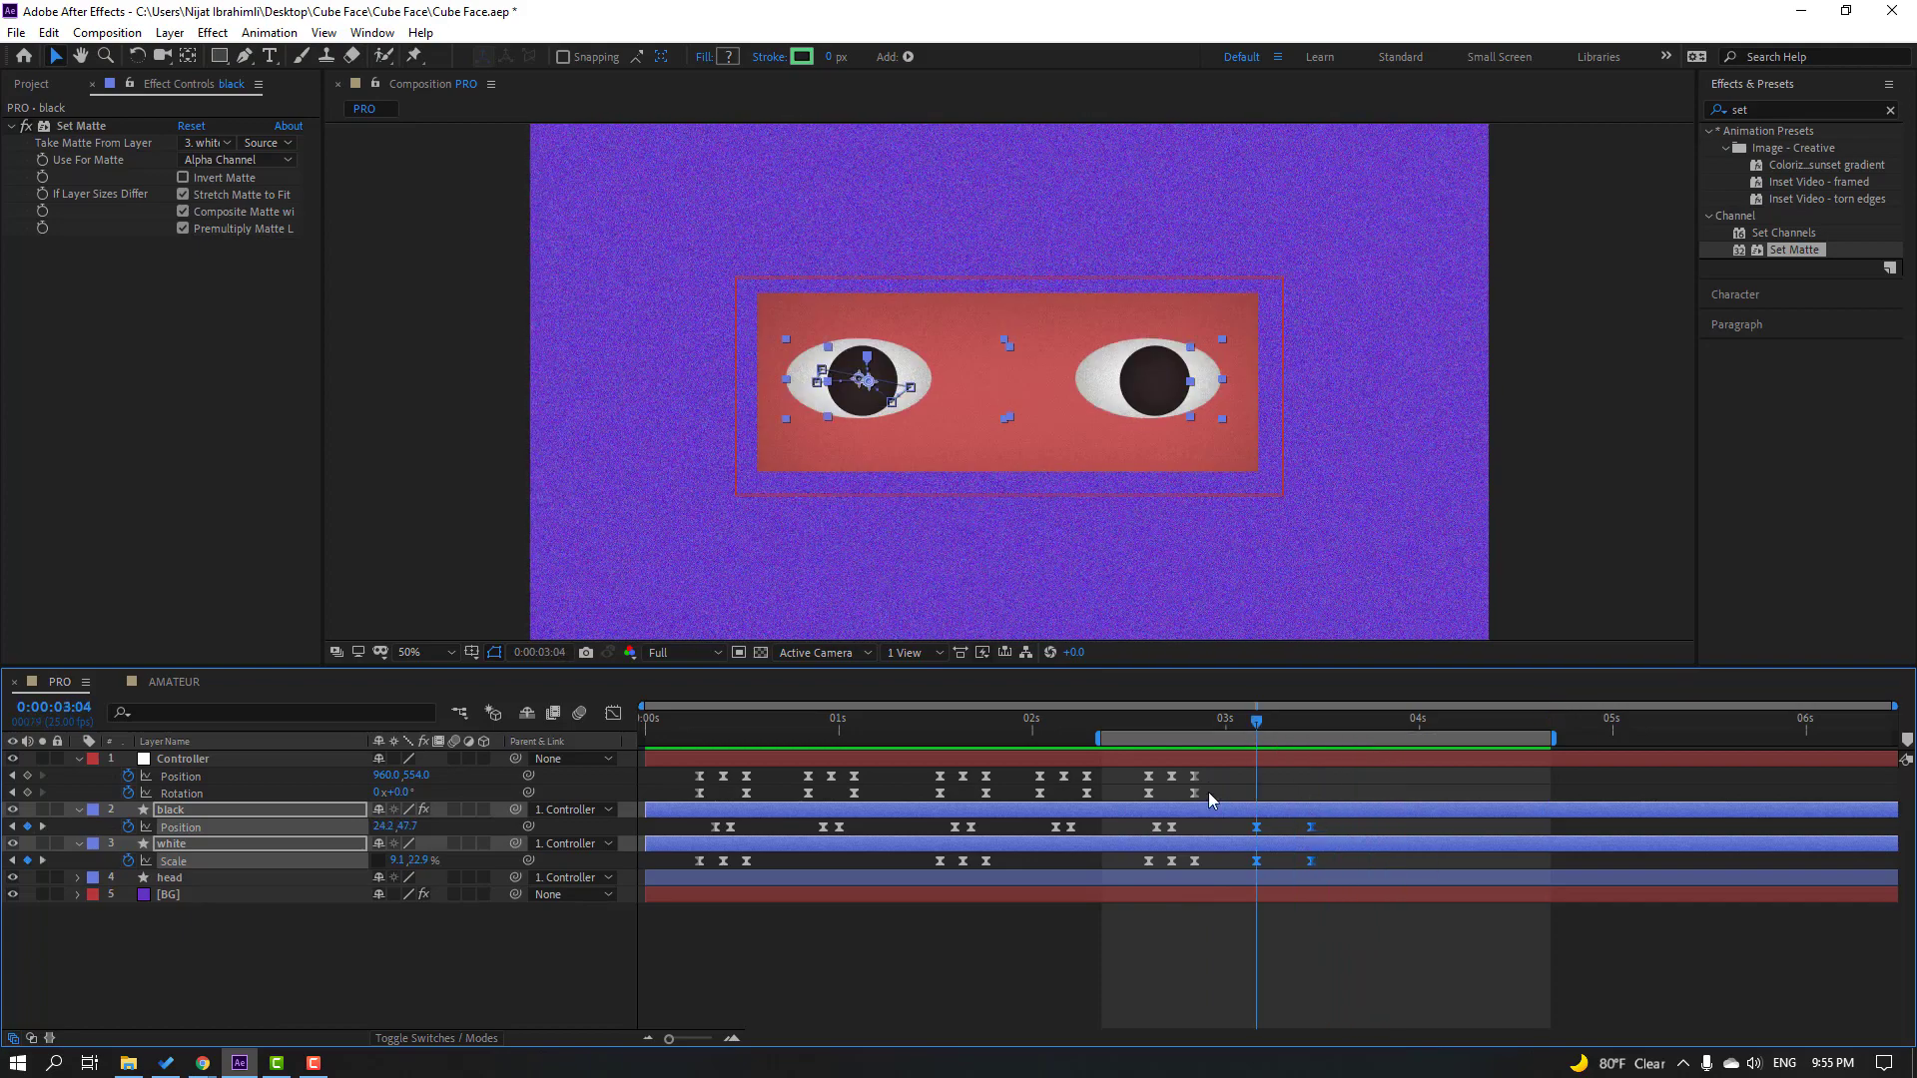
Step: Select the Controller's three Position keyframes, go to 3:12, and preview the head movement
drag(1218, 771, 1128, 789)
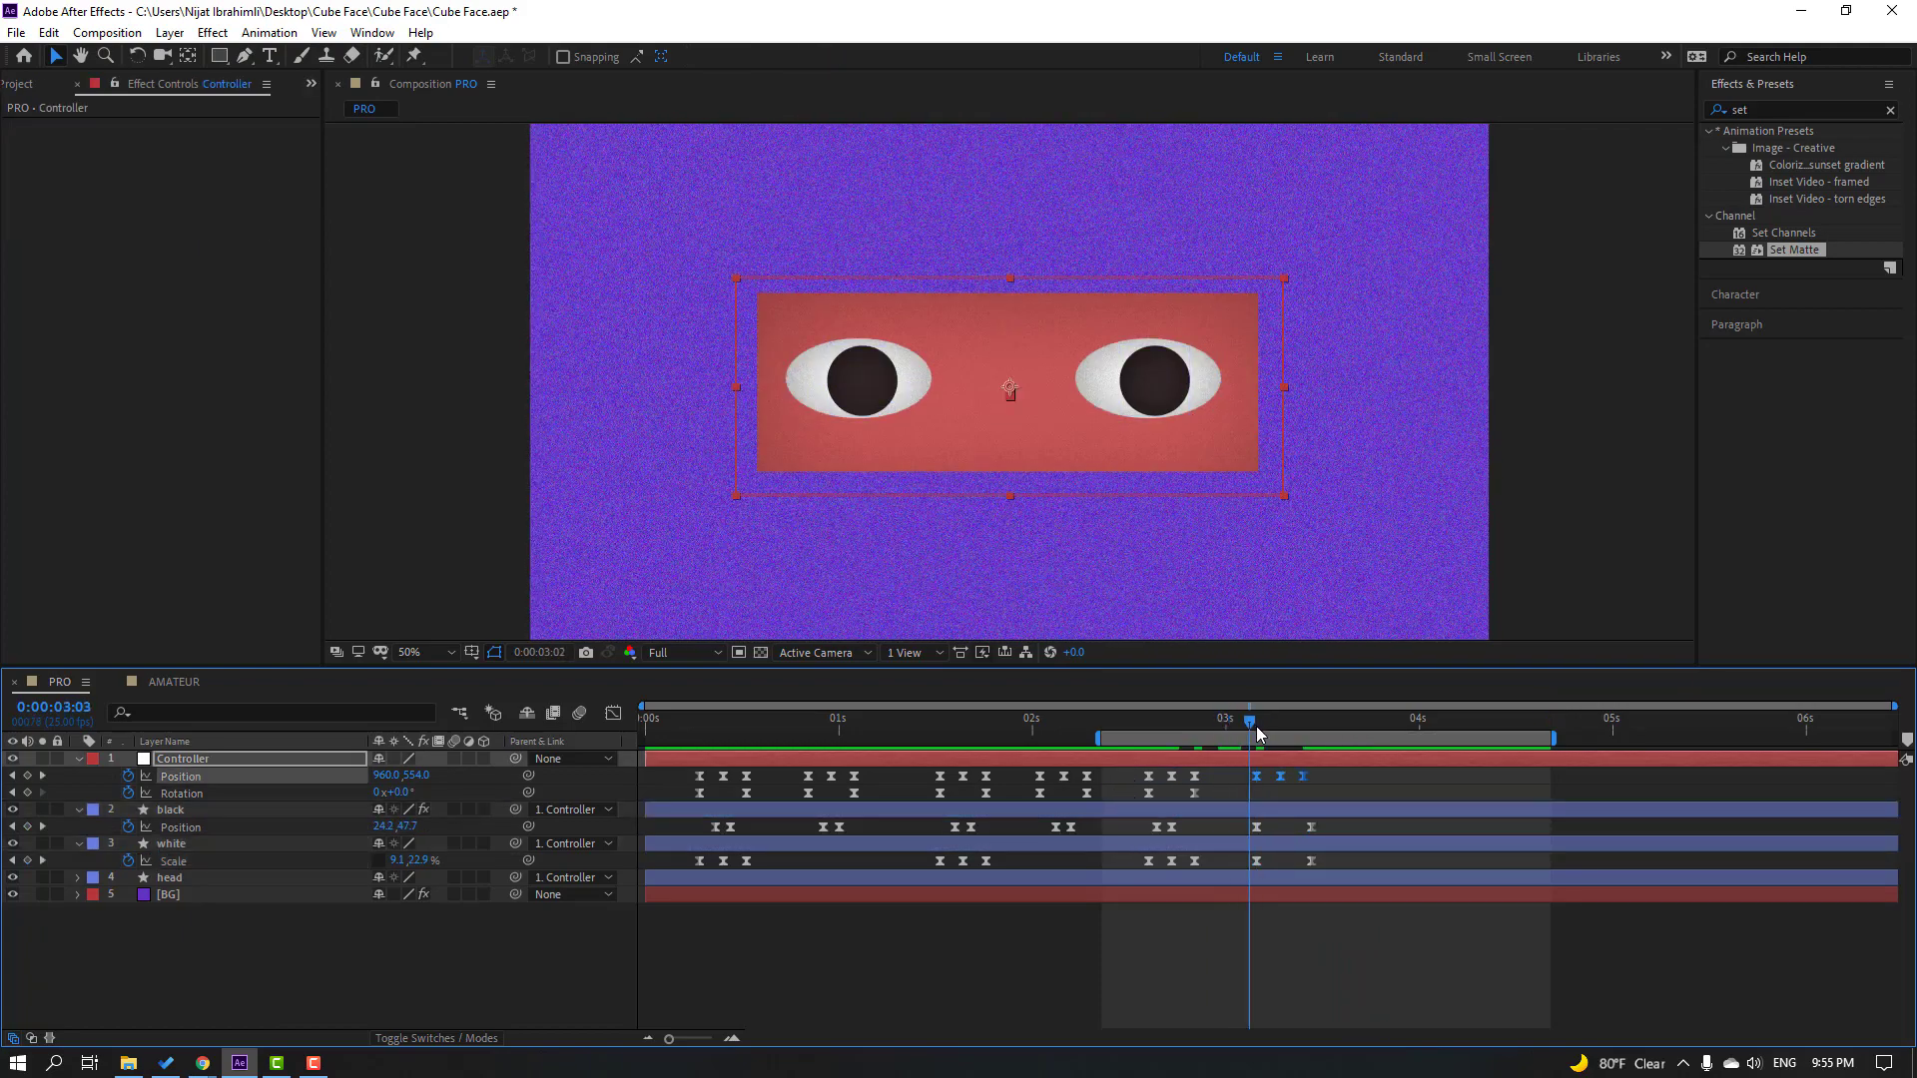
drag(1260, 735, 1327, 780)
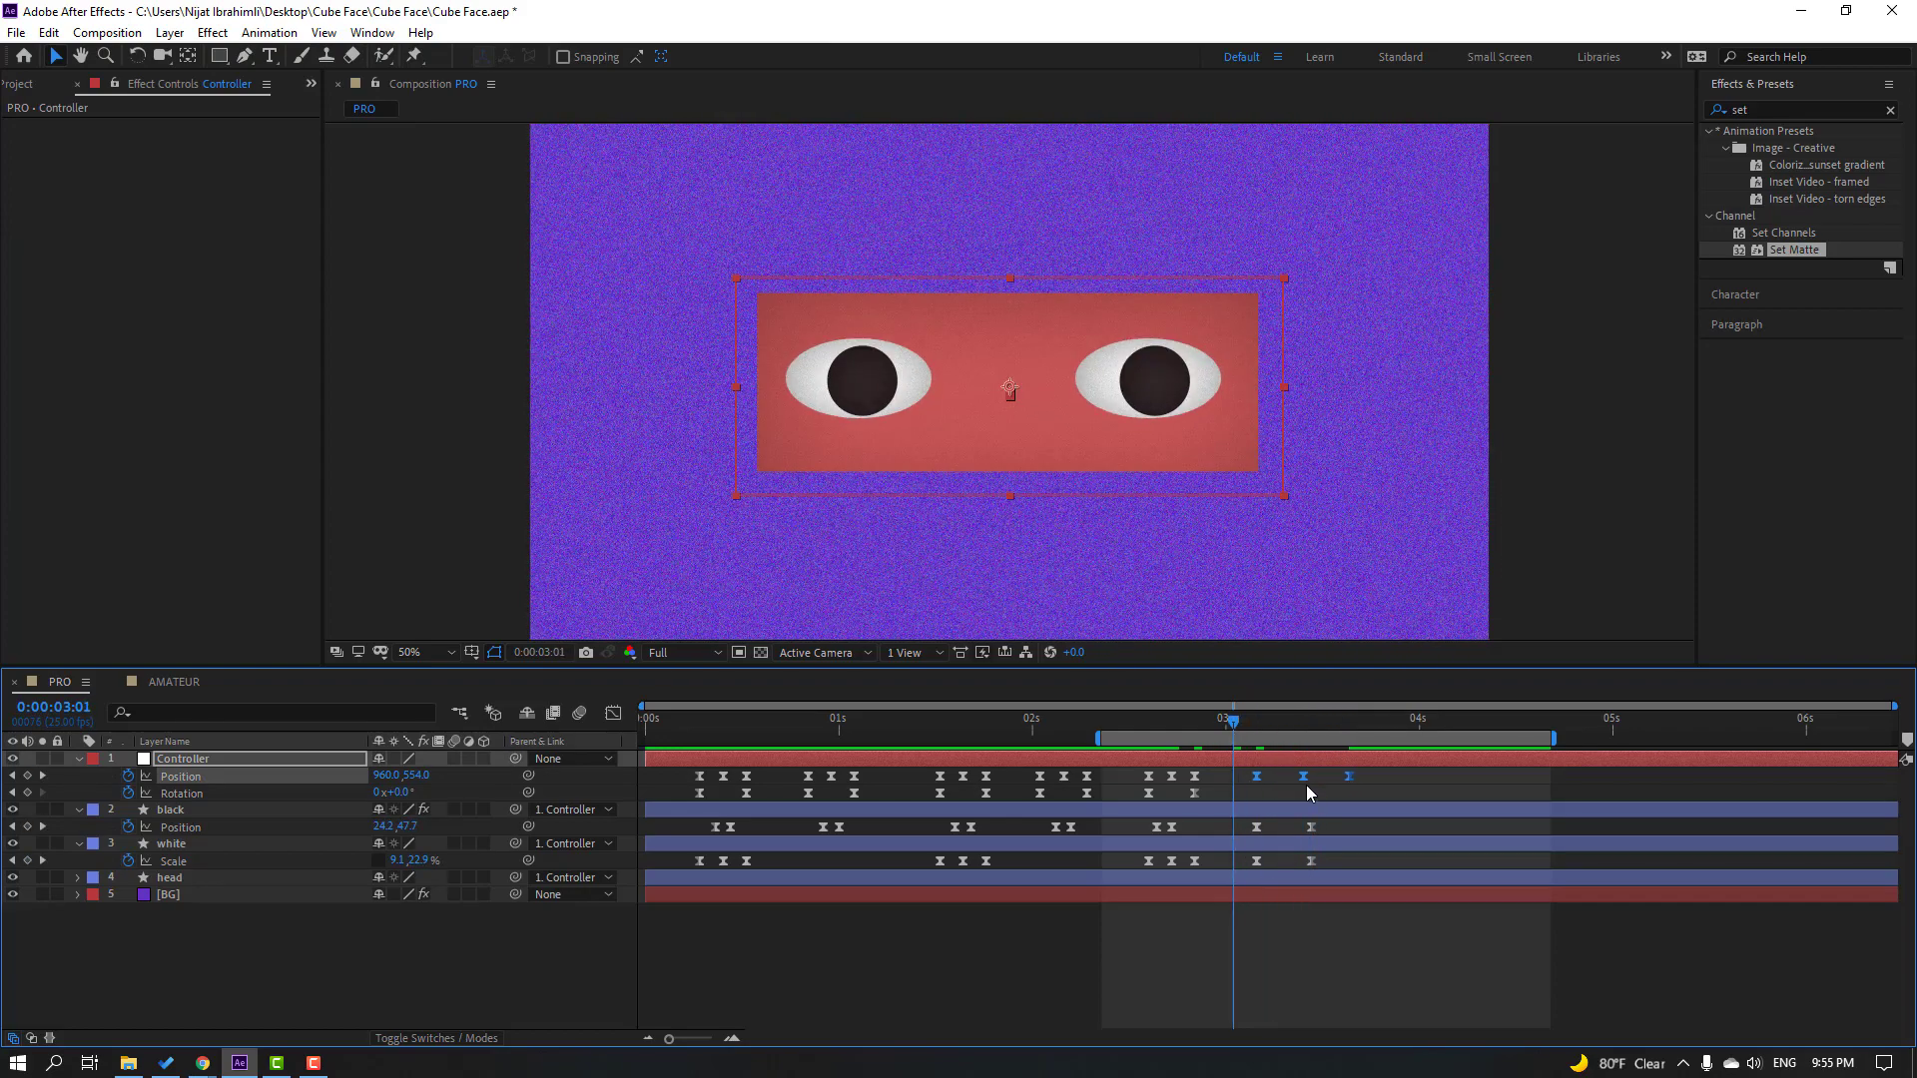
key(space)
key(space)
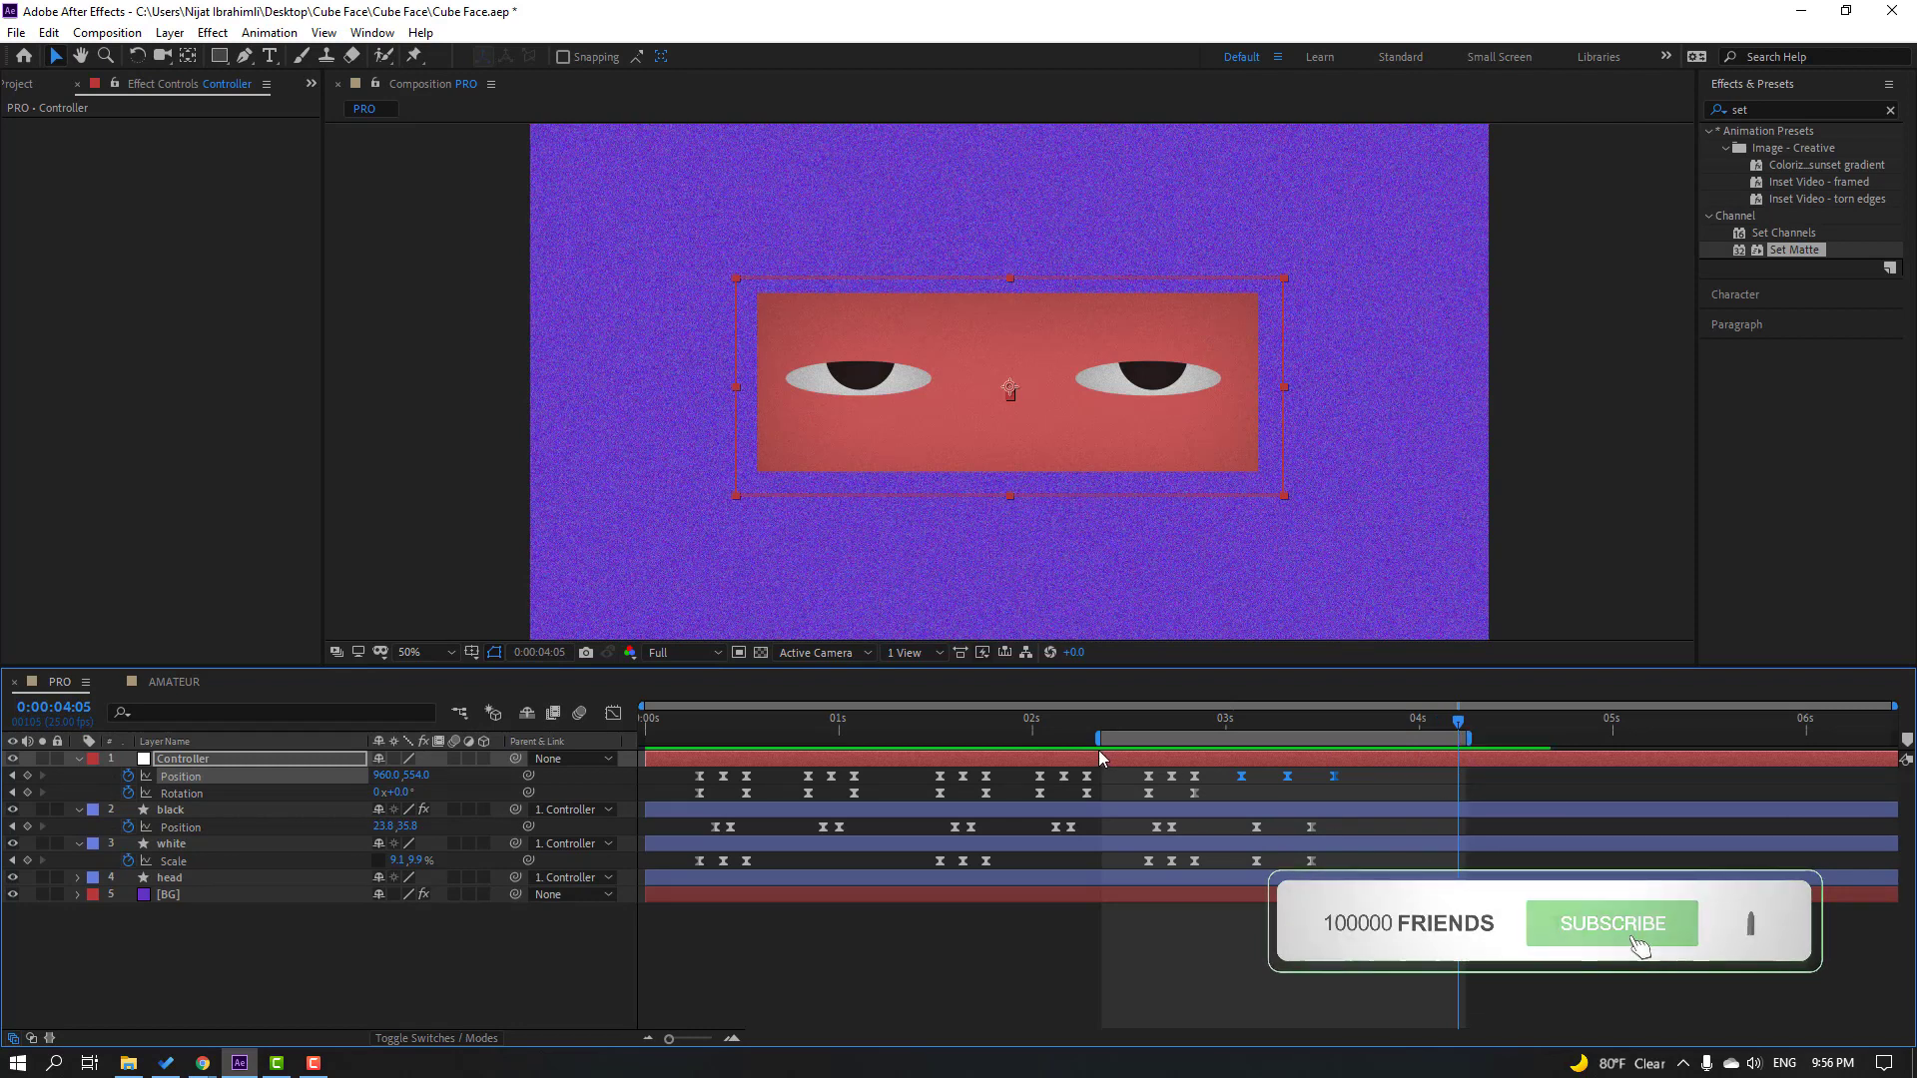
Step: Reset the work-area start to 0, fit the viewer magnification, play the full animation, and select all layers
drag(1098, 738, 644, 739)
click(420, 652)
click(423, 675)
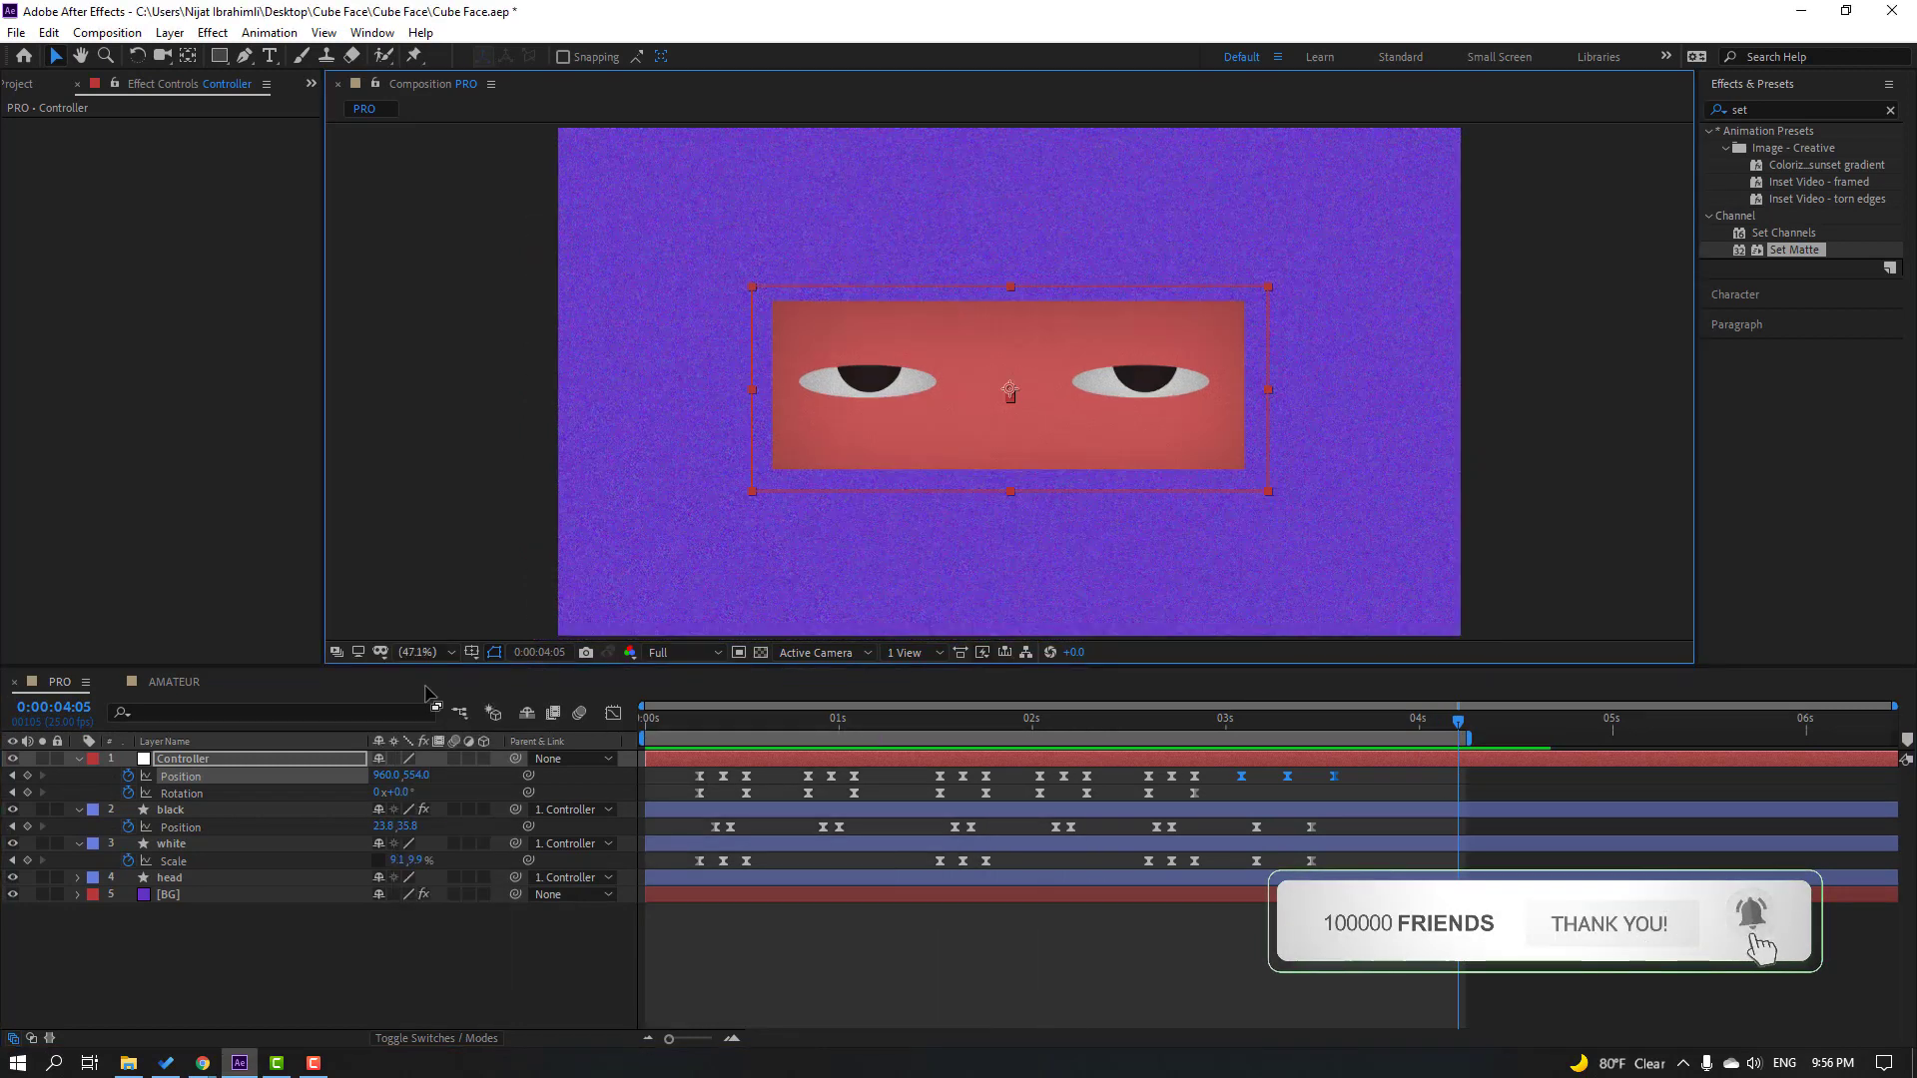
key(space)
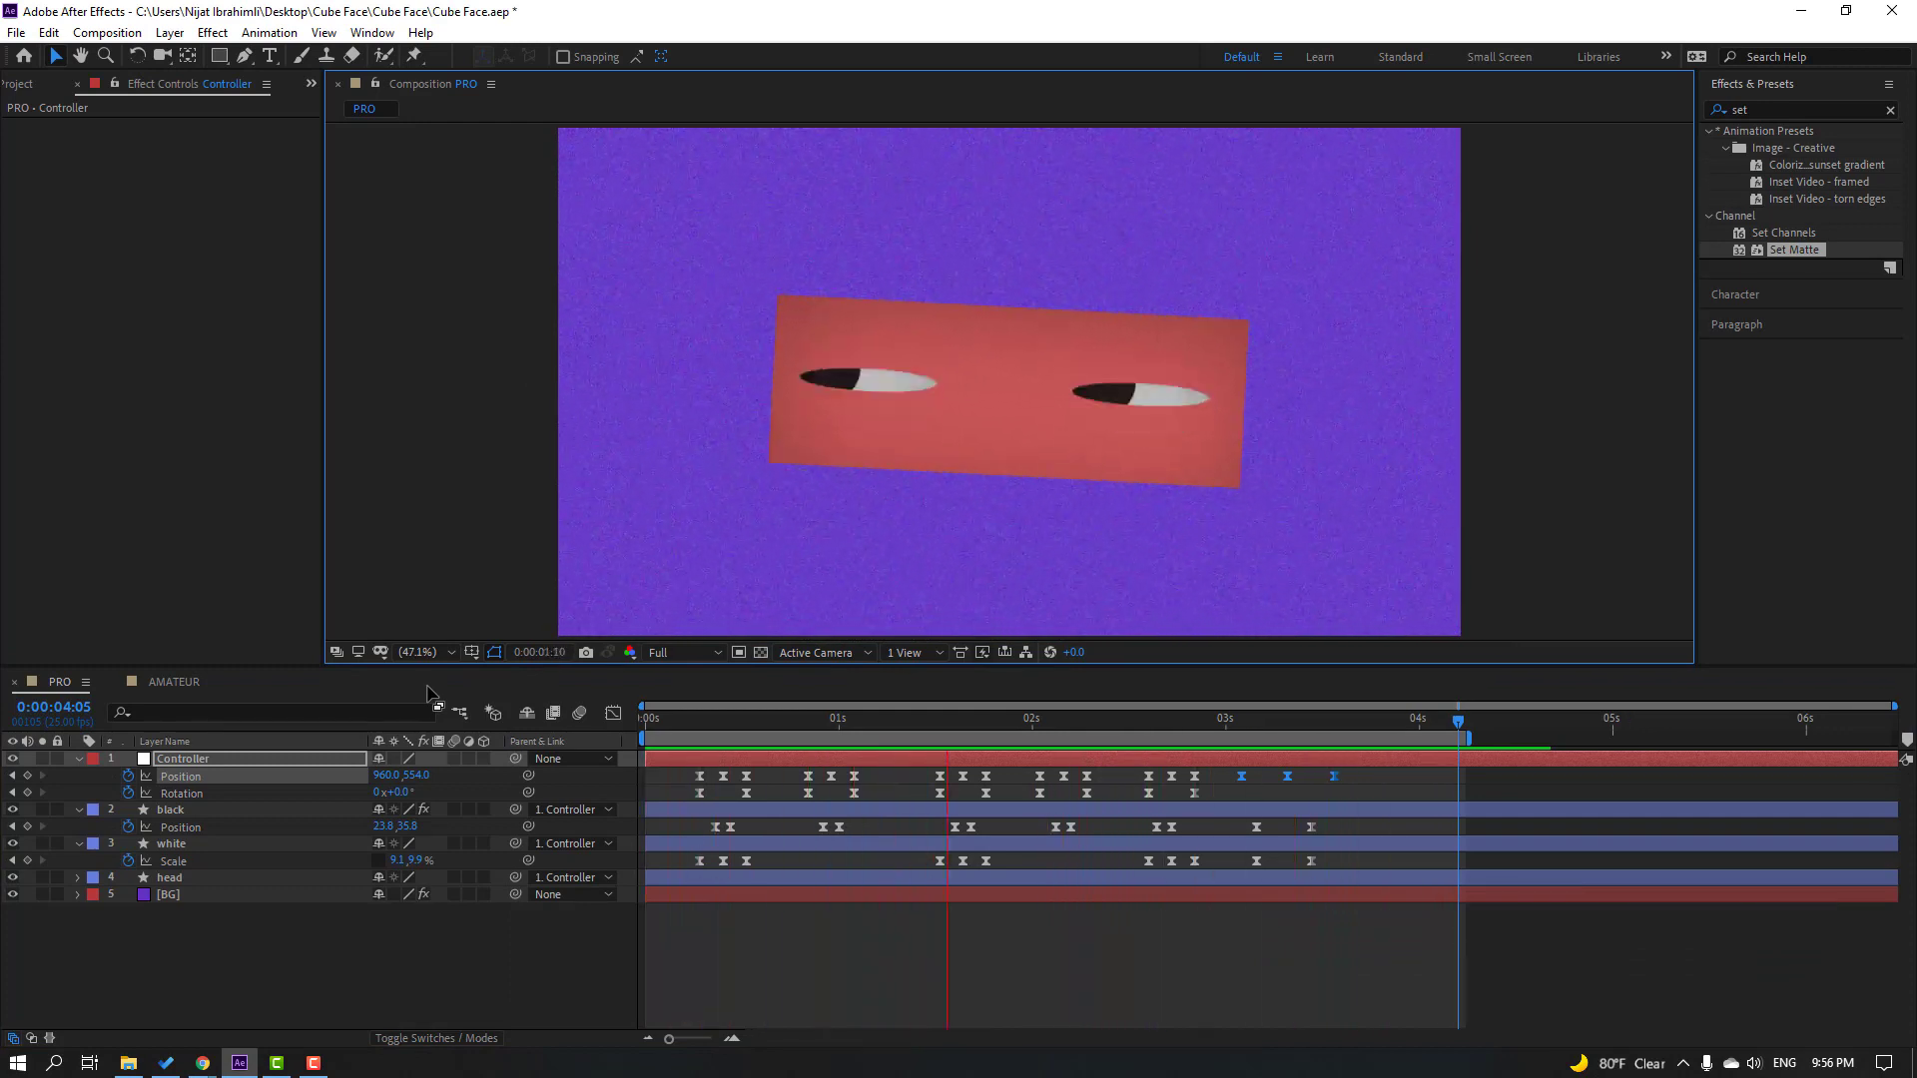
key(ctrl+a)
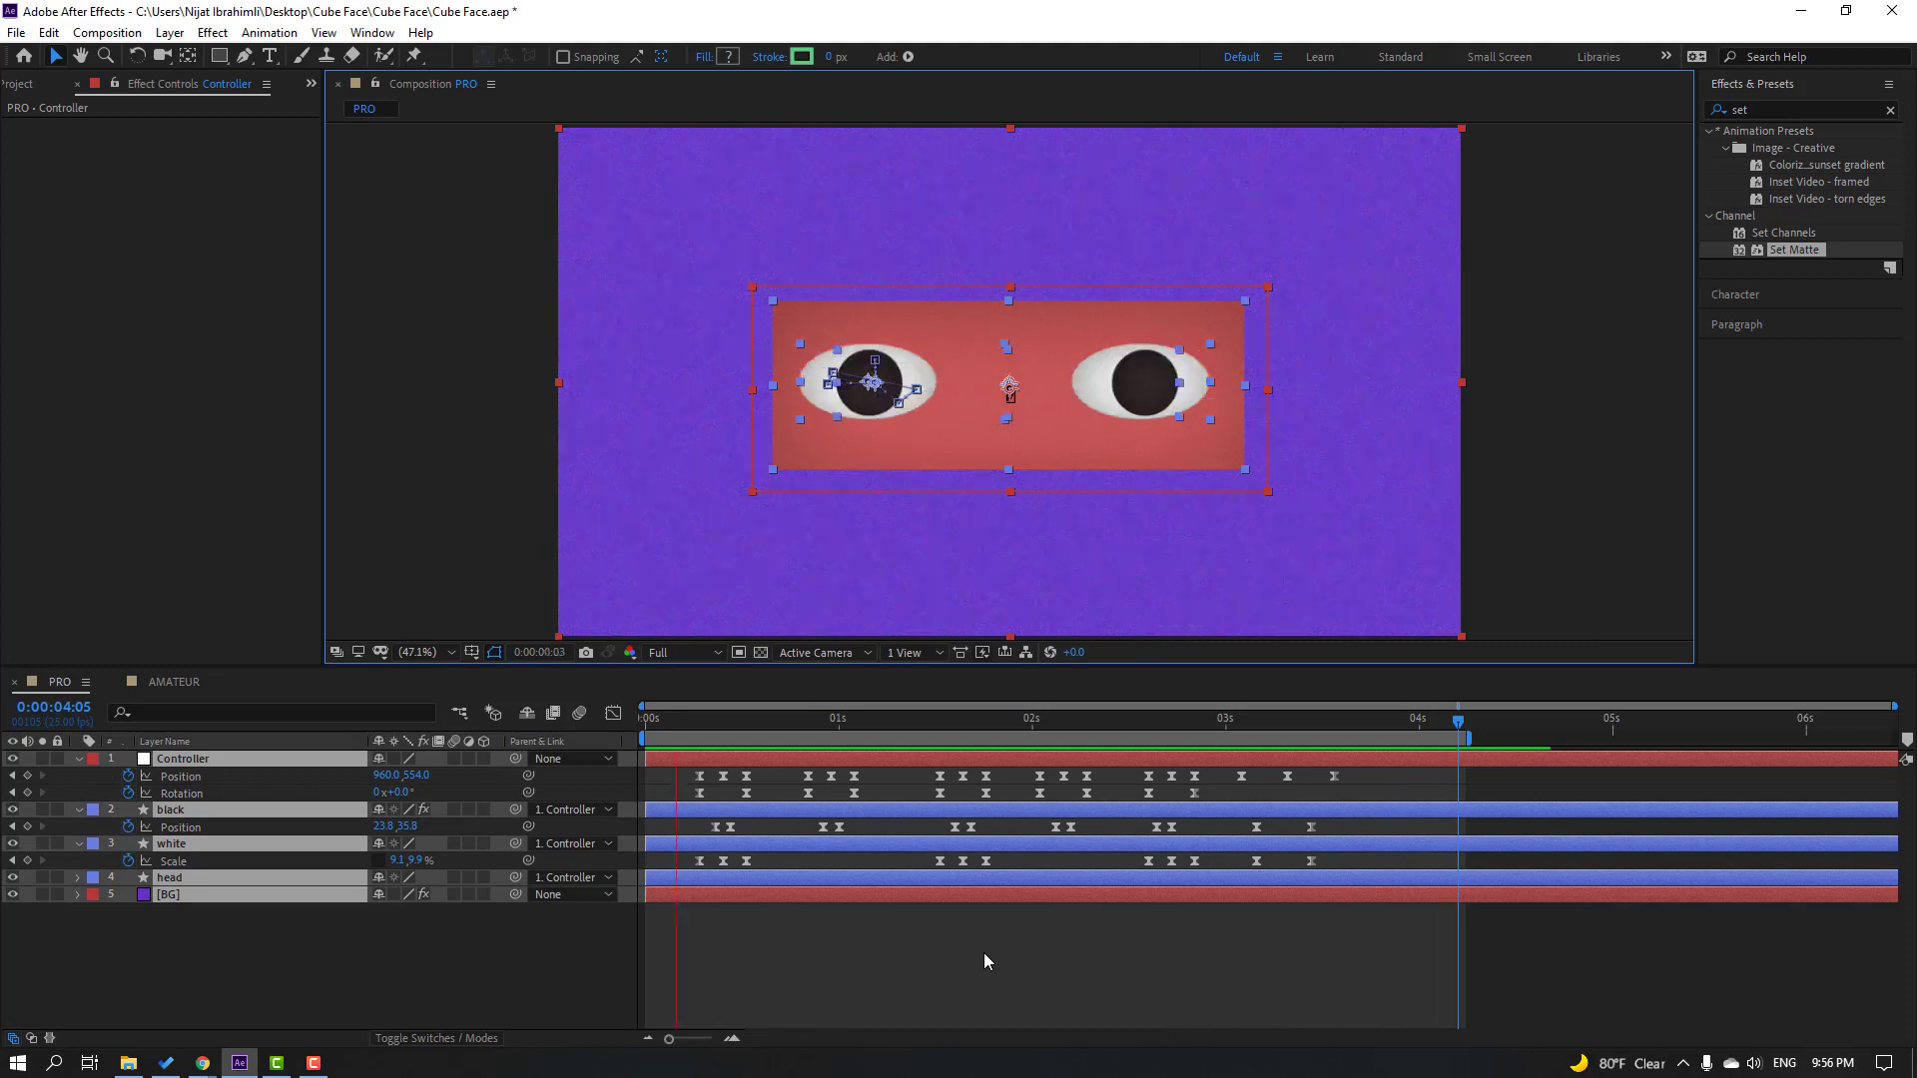